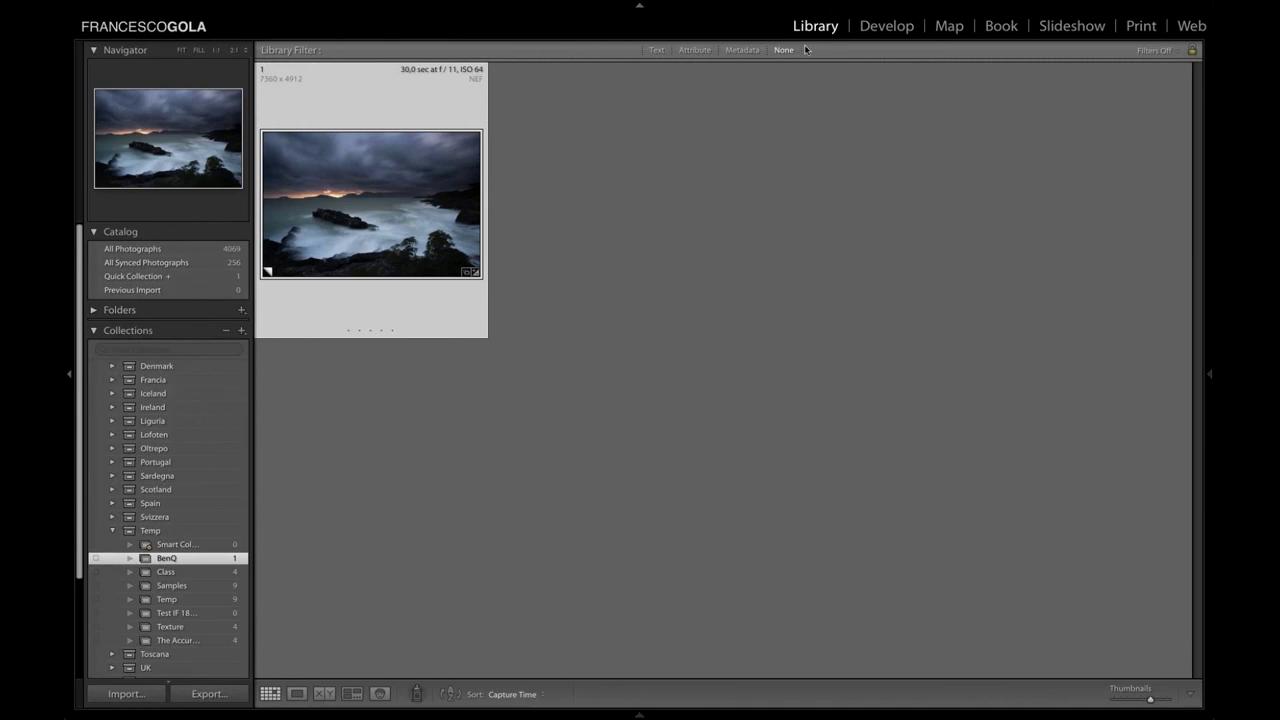
# Browse the Myrland, Reine, Unstad and Unstad Alto collections in the Lofoten set and collapse the set again.
pyautogui.moveTo(278, 265)
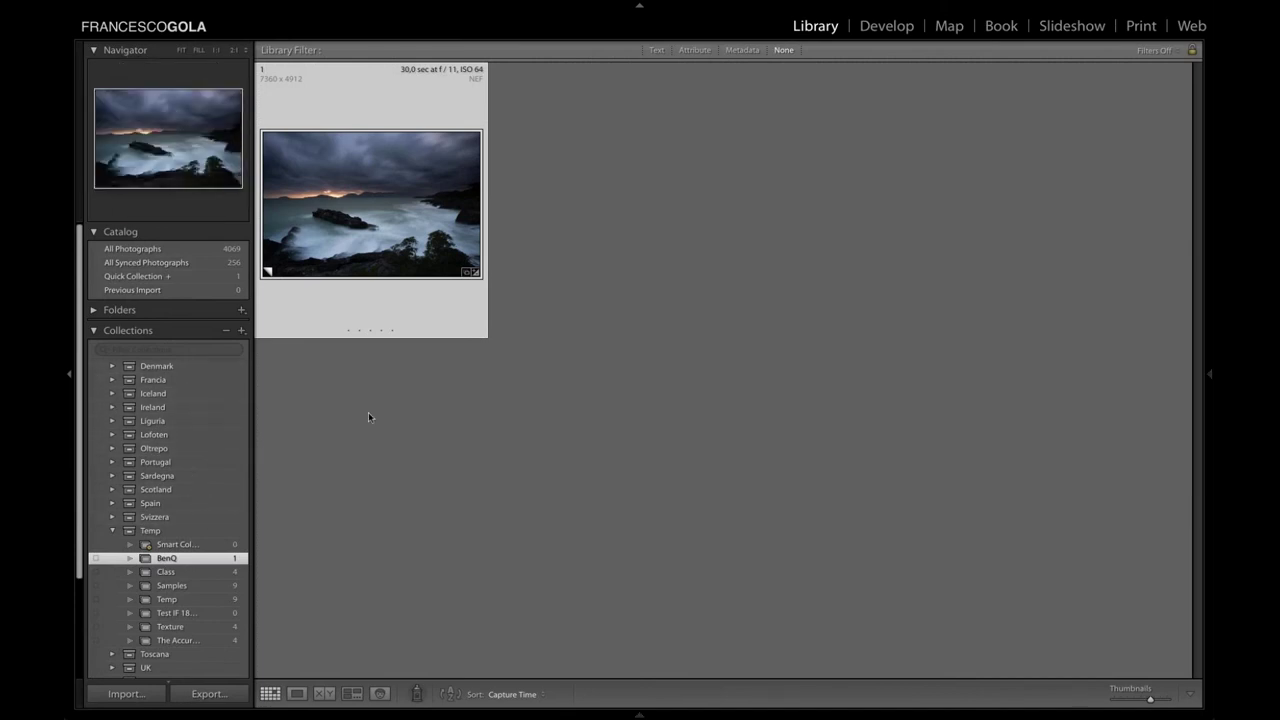
pyautogui.click(112, 436)
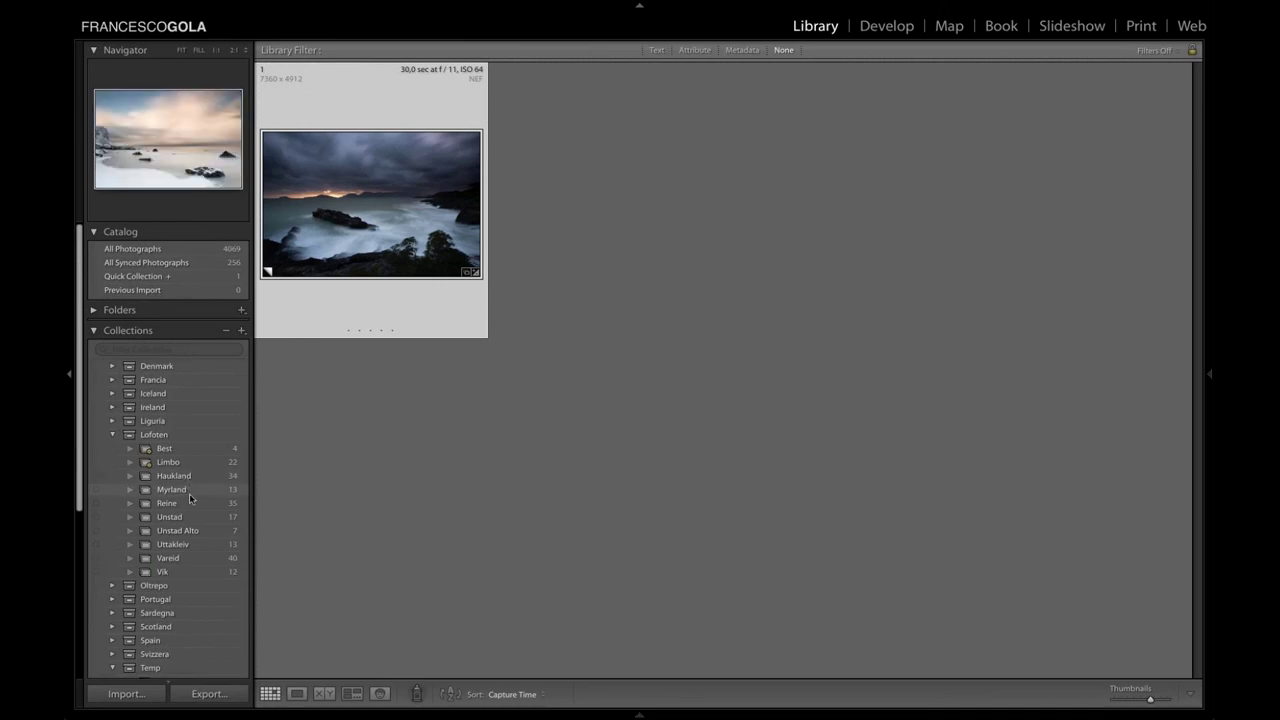
pyautogui.click(189, 490)
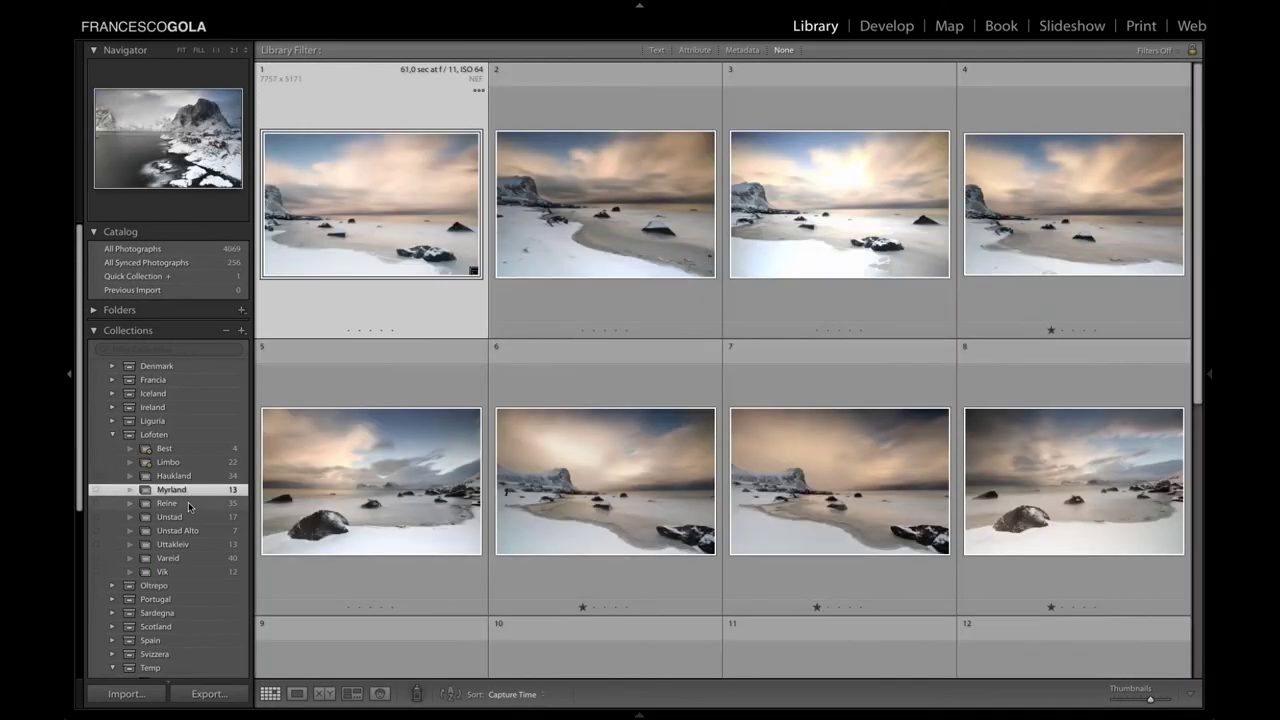
pyautogui.click(189, 503)
pyautogui.click(189, 519)
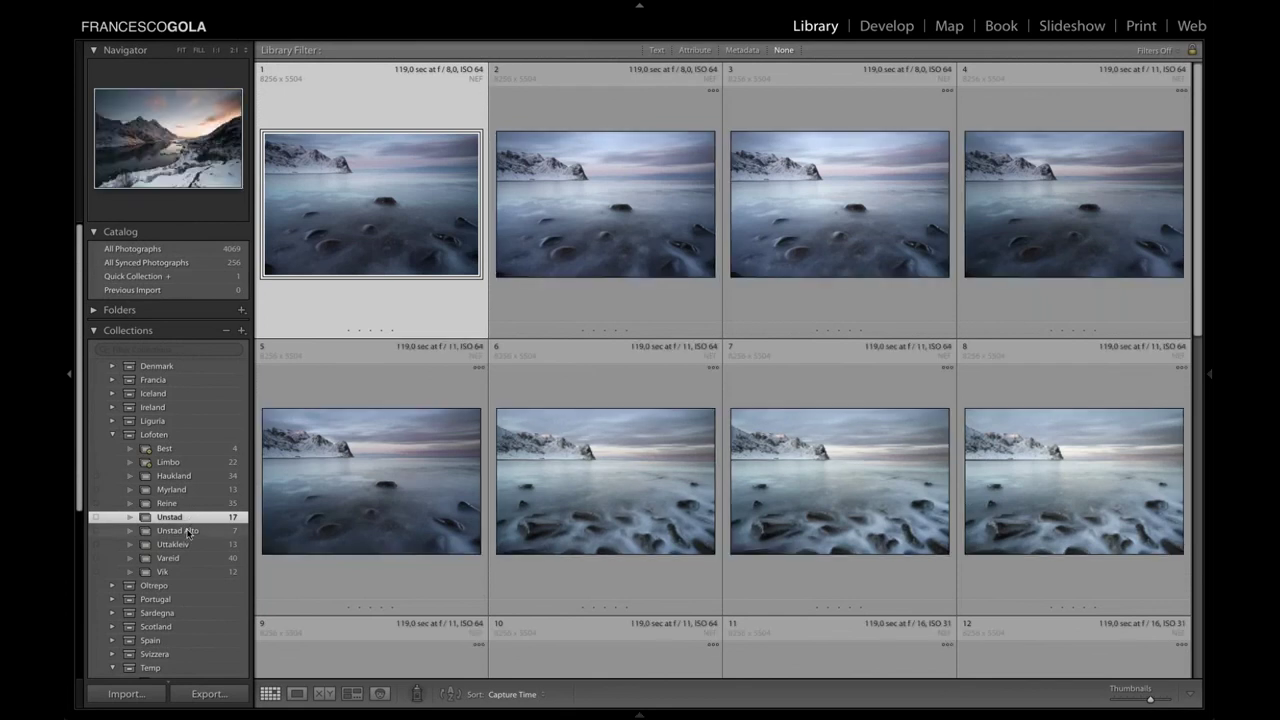
pyautogui.click(189, 532)
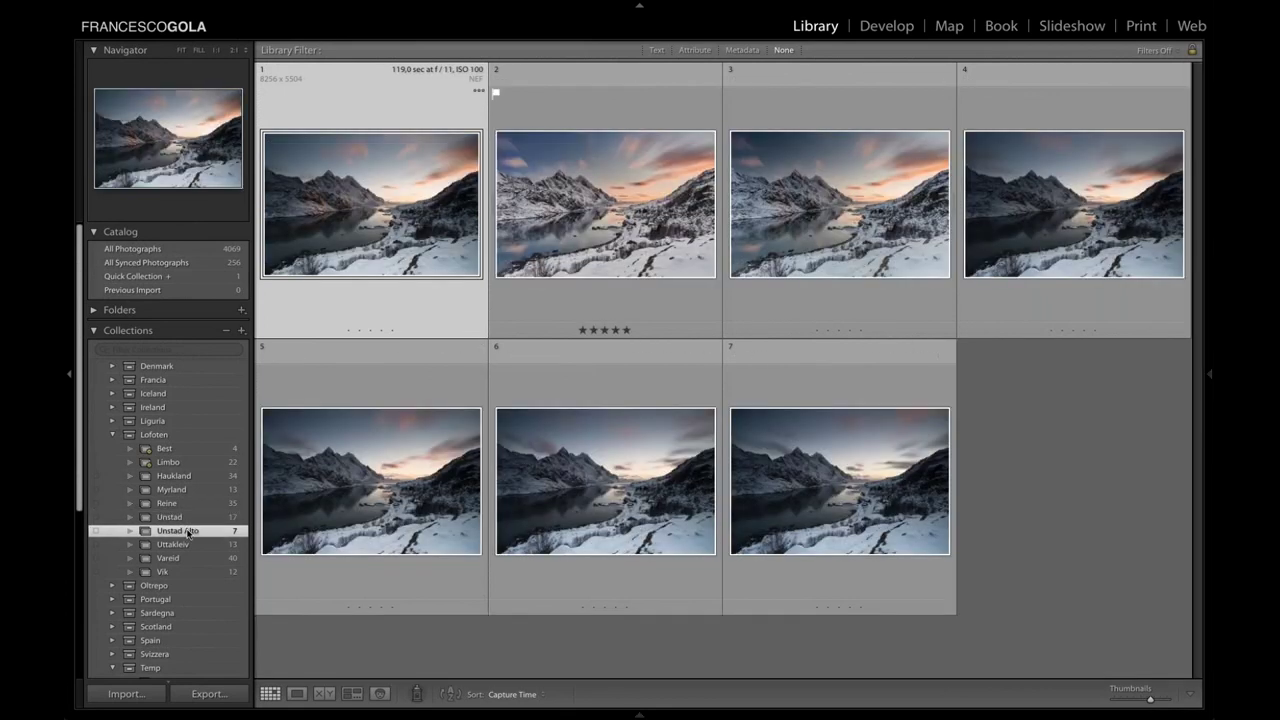
pyautogui.click(112, 437)
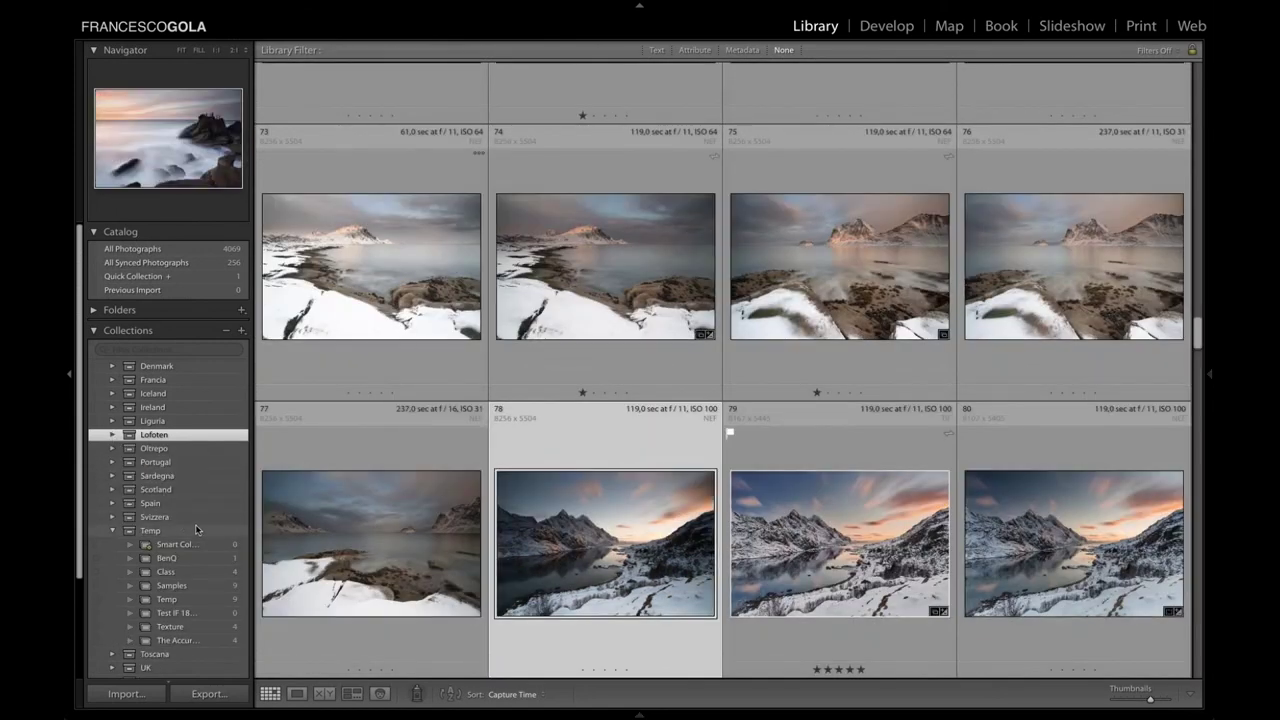
# Open the BenQ collection's seascape photo in the Develop module and cycle through its file and exposure info overlays.
pyautogui.click(195, 558)
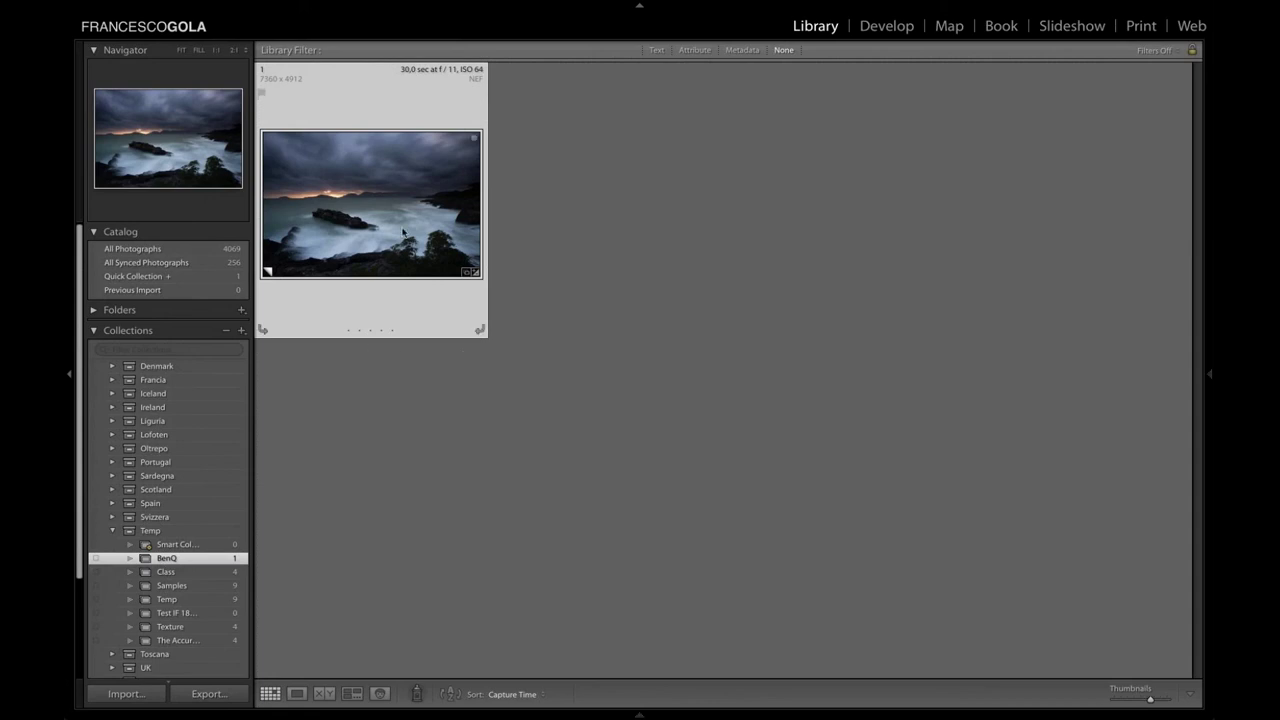
pyautogui.click(887, 27)
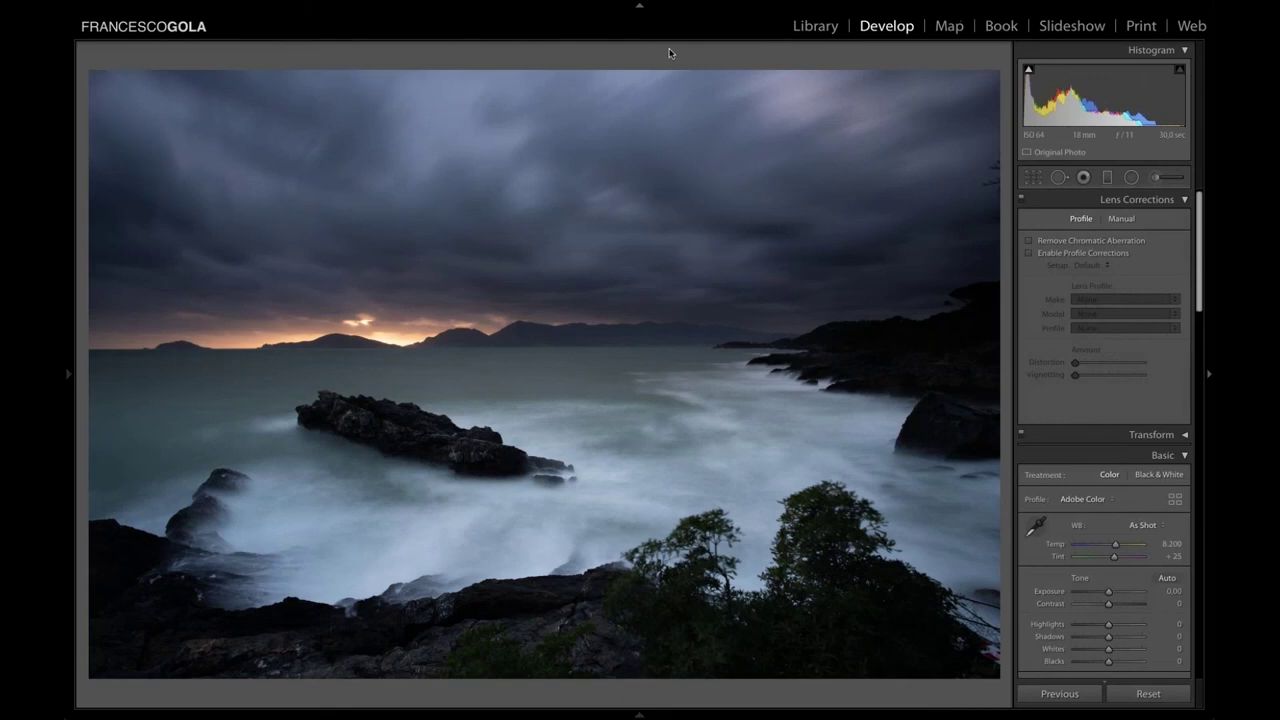
pyautogui.press('i')
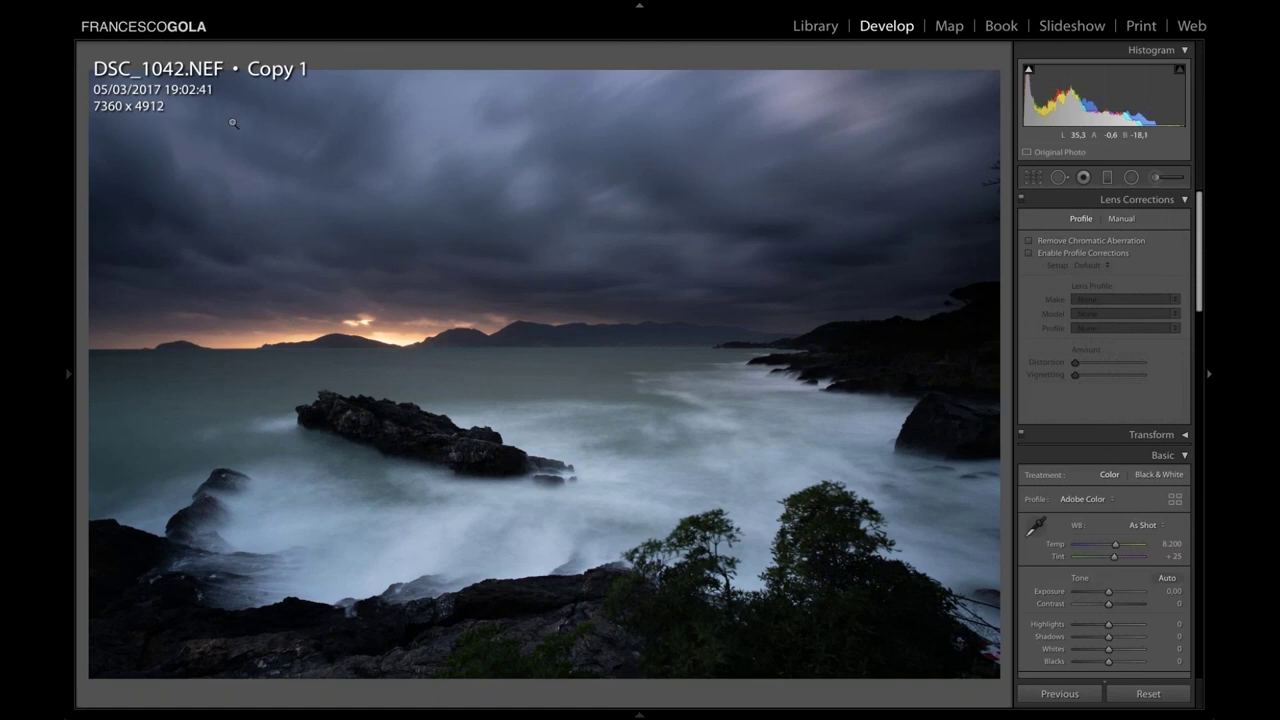
pyautogui.press('i')
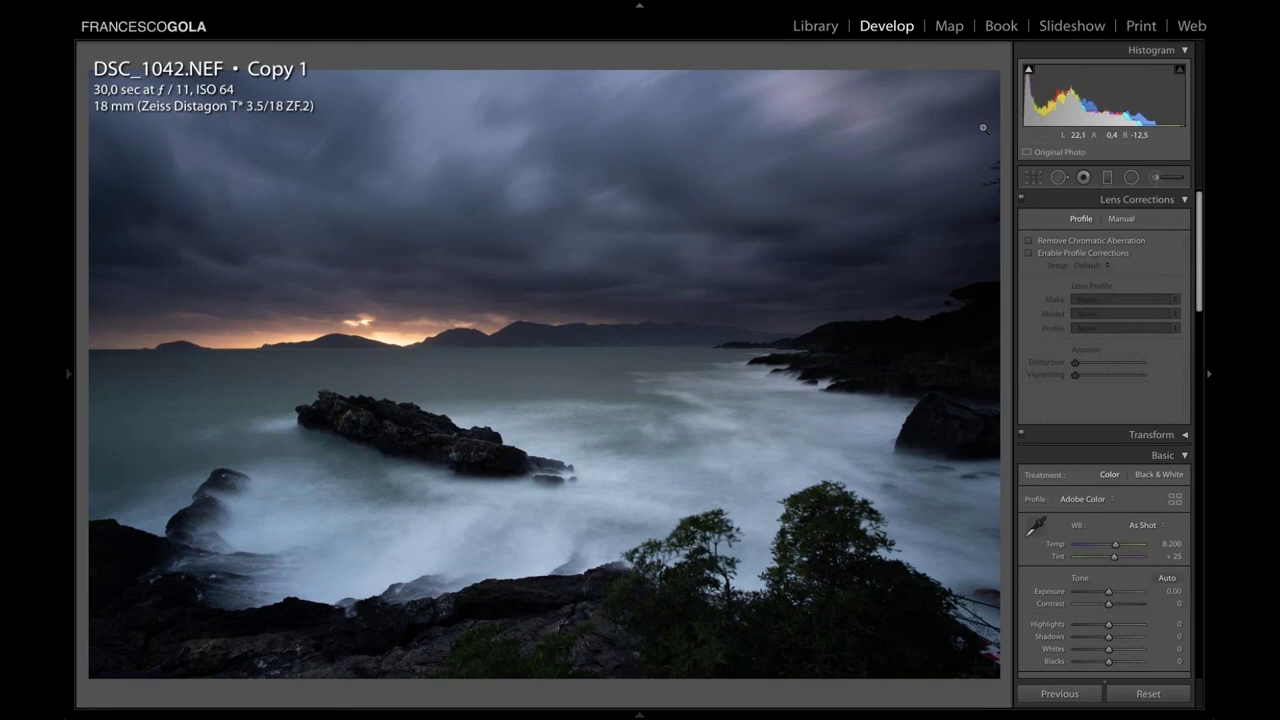
pyautogui.press('i')
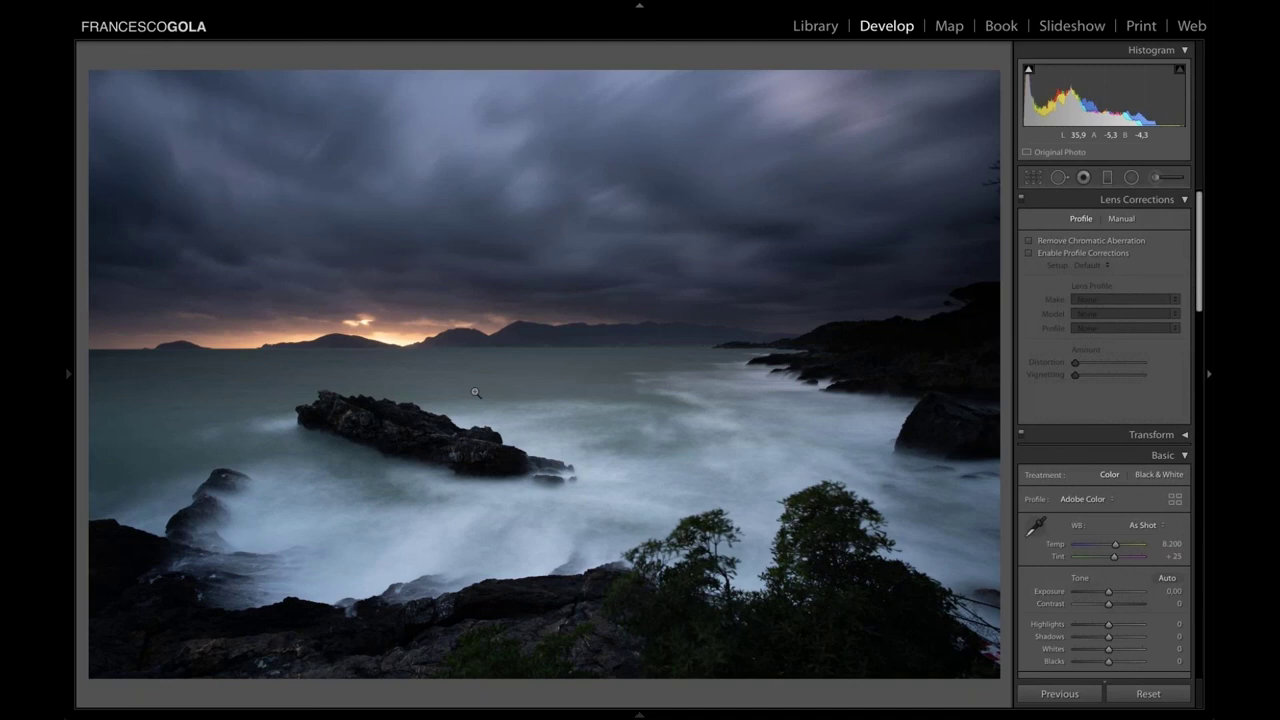
# Turn on the clipping warnings and inspect the foreground rocks for clipped shadows and the sunset glow for clipped highlights, zoomed in.
pyautogui.press('j')
pyautogui.click(1026, 68)
pyautogui.click(164, 669)
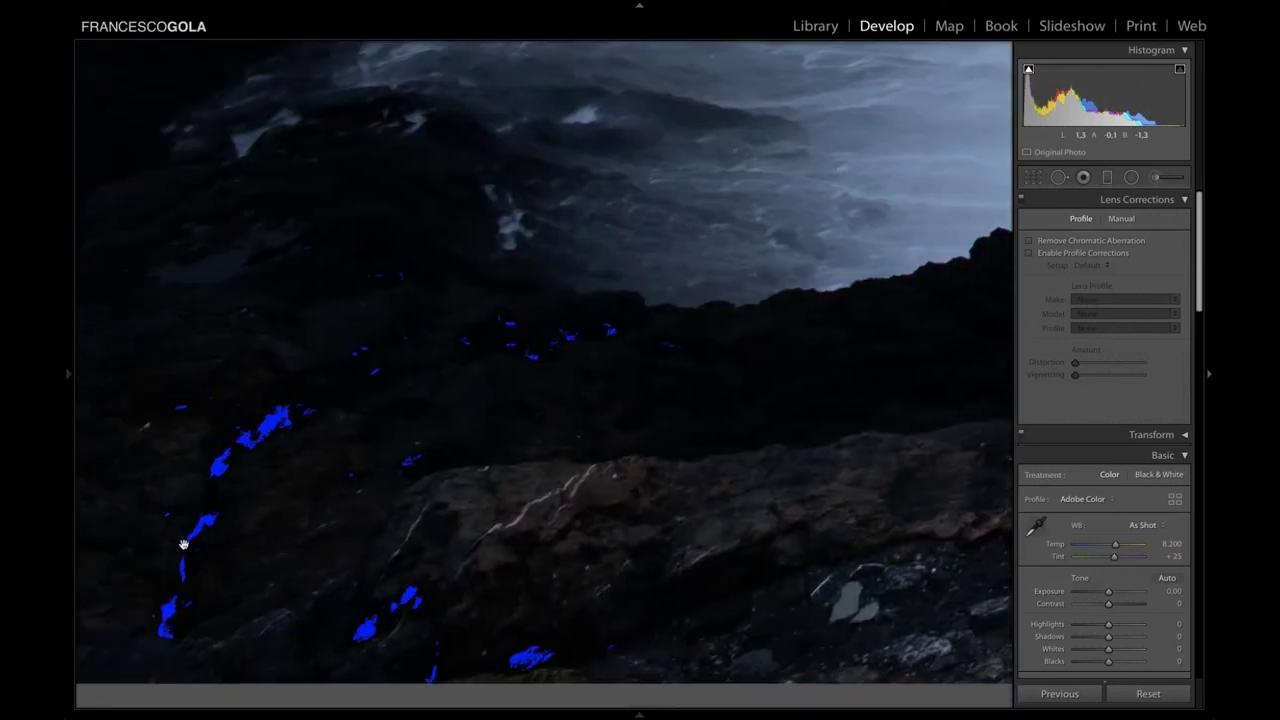
pyautogui.click(343, 371)
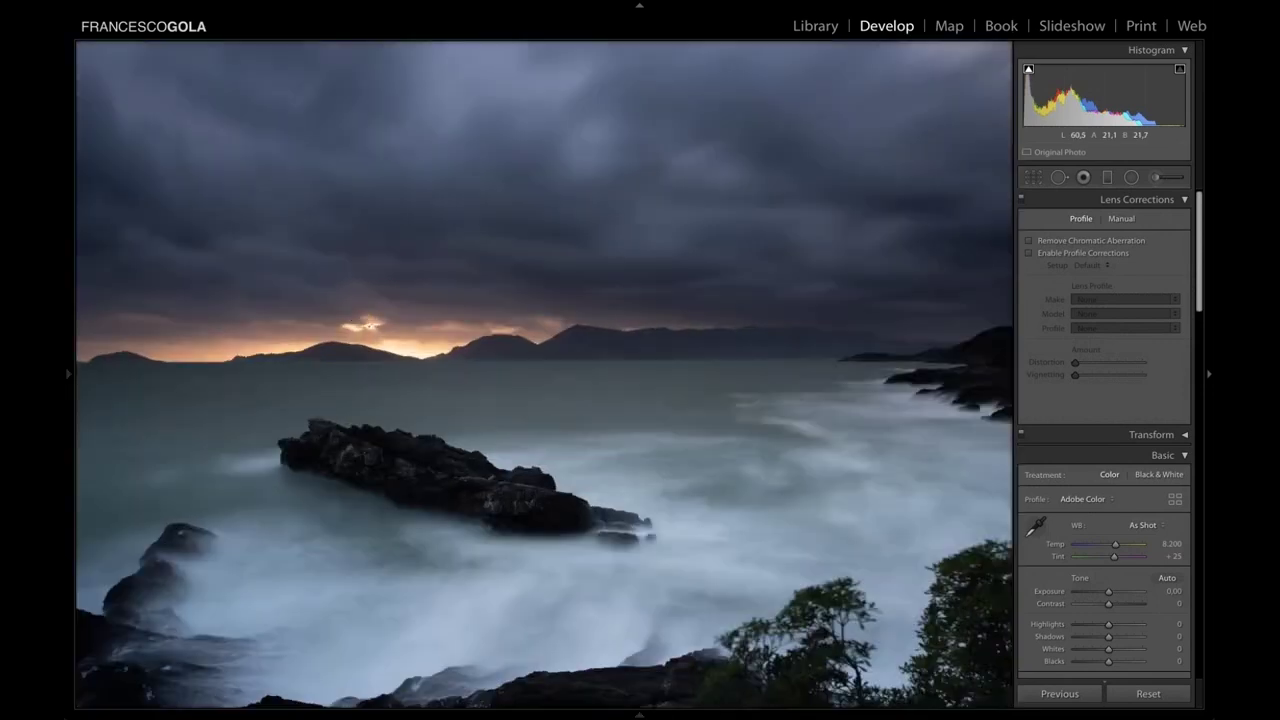
pyautogui.click(363, 325)
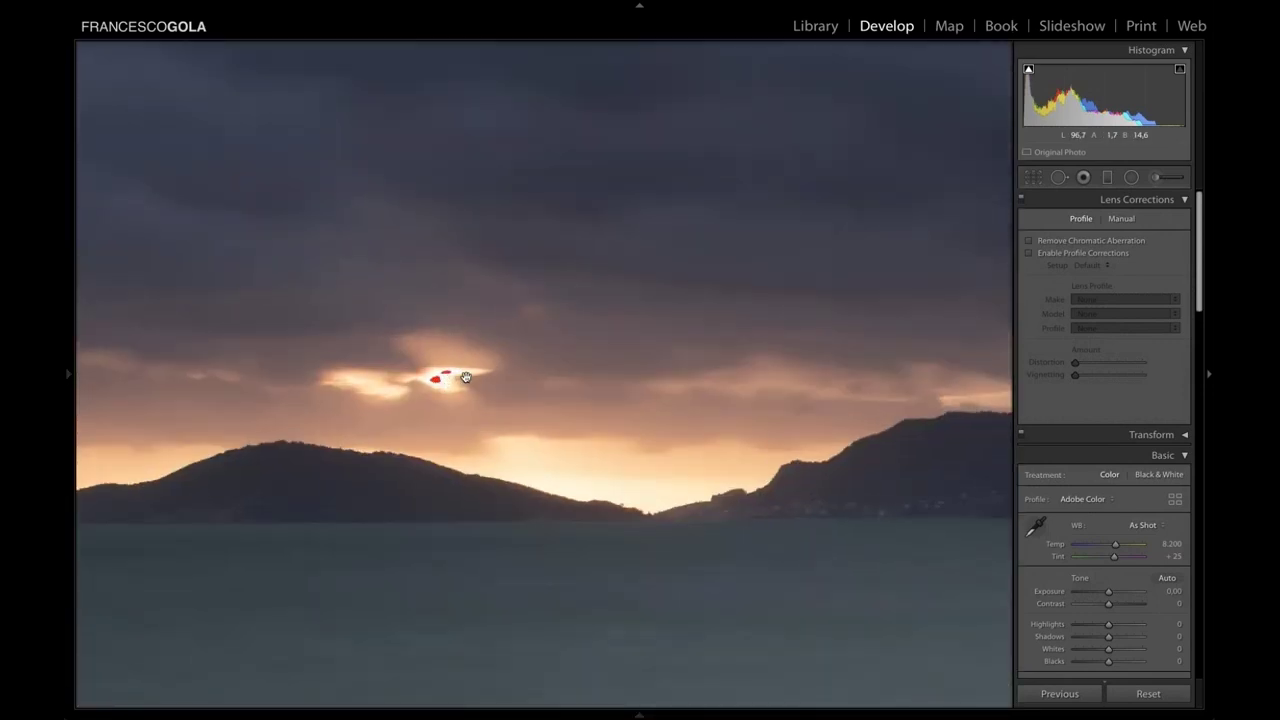
pyautogui.click(465, 377)
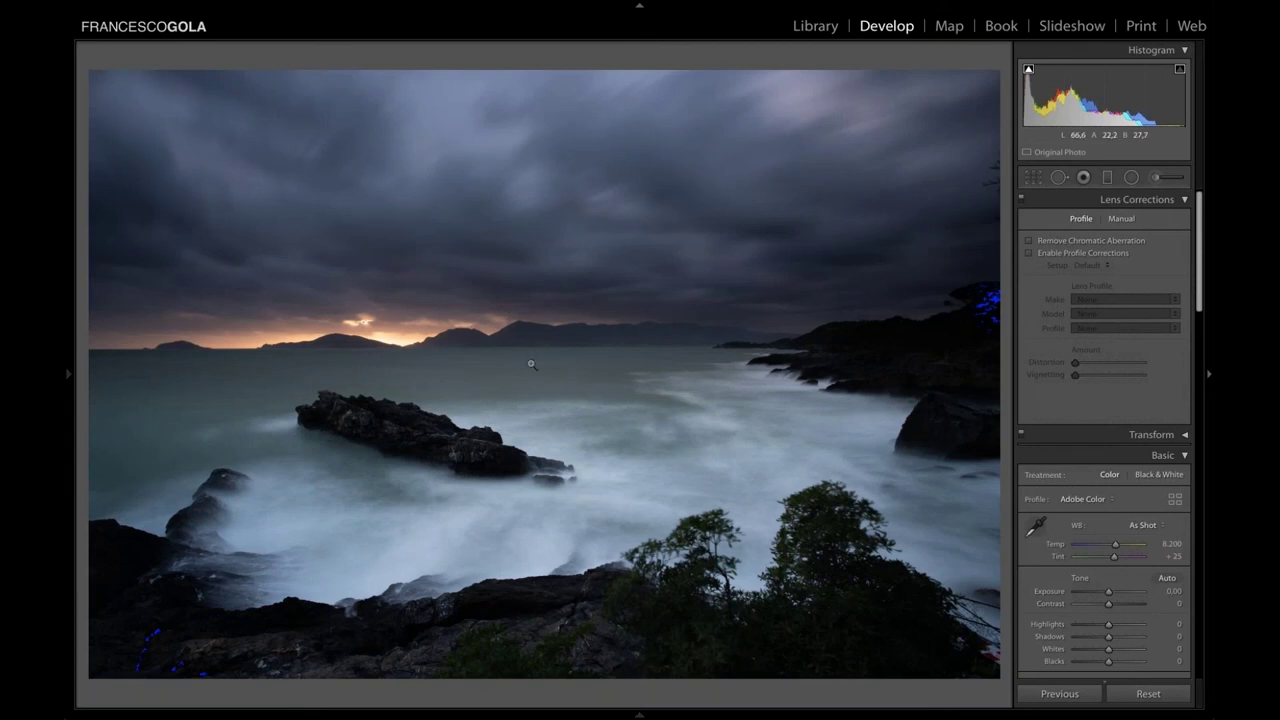
pyautogui.click(160, 635)
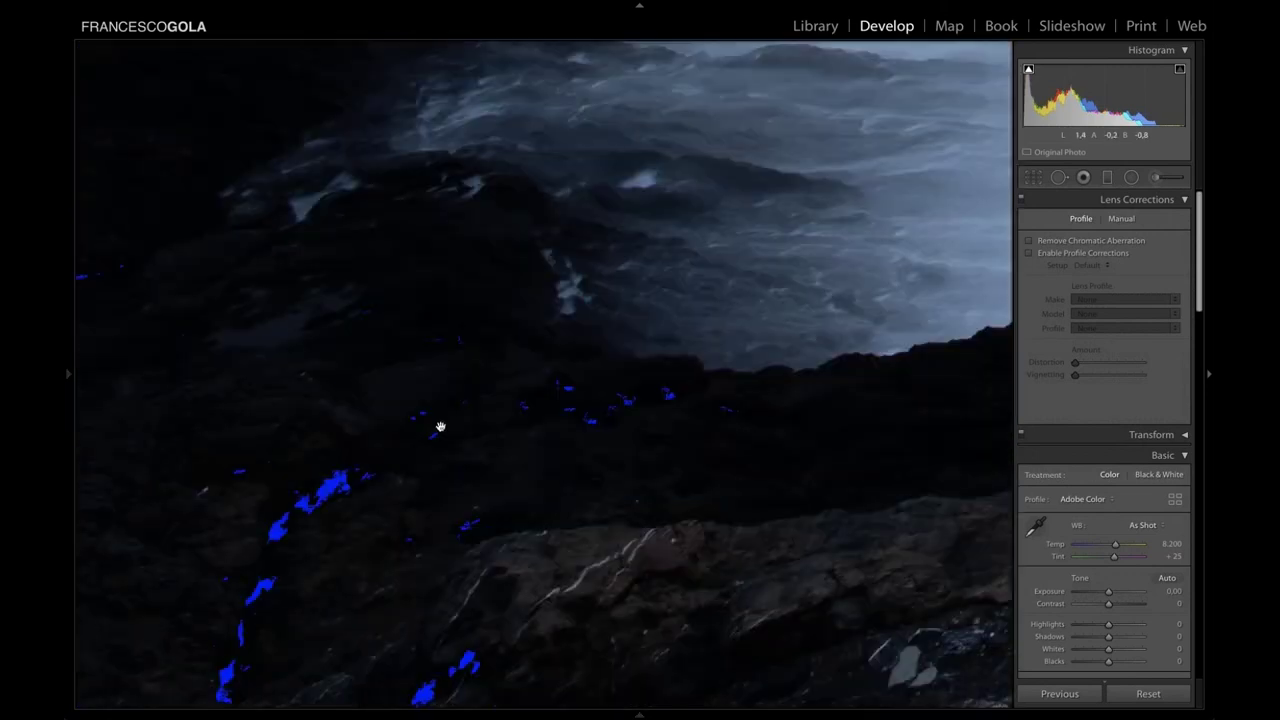
pyautogui.click(440, 427)
pyautogui.click(395, 308)
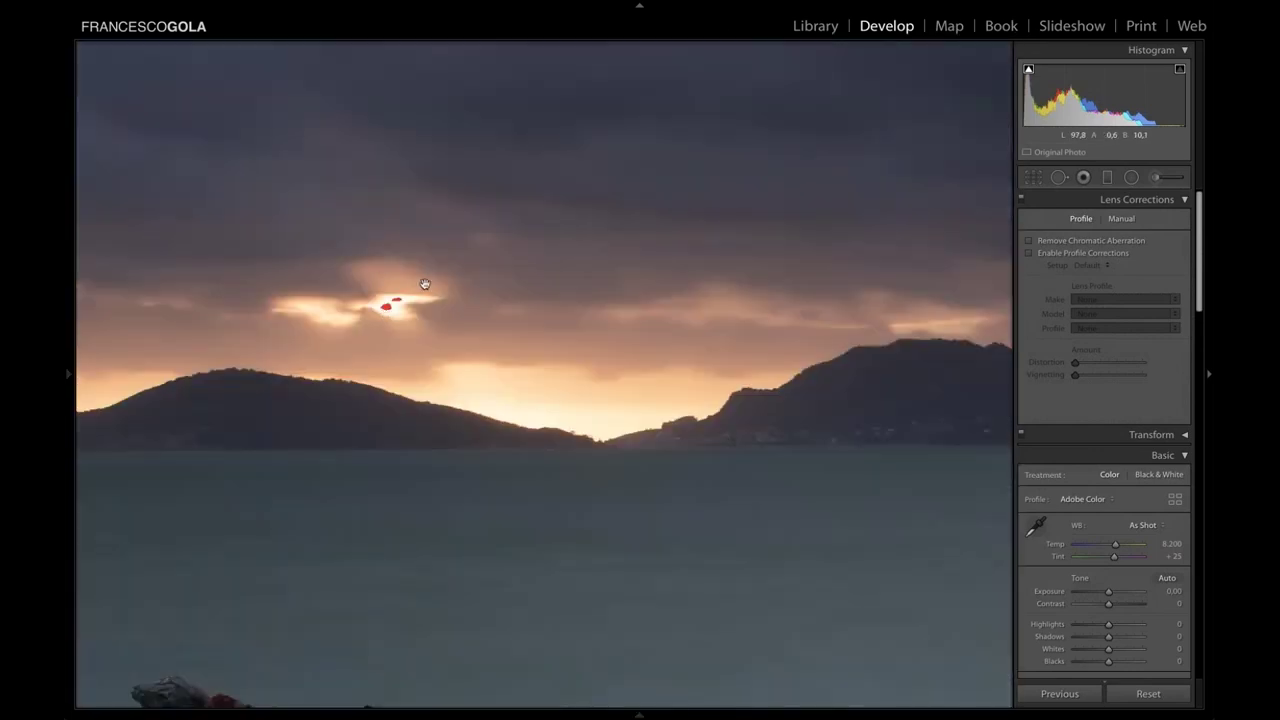
pyautogui.click(467, 328)
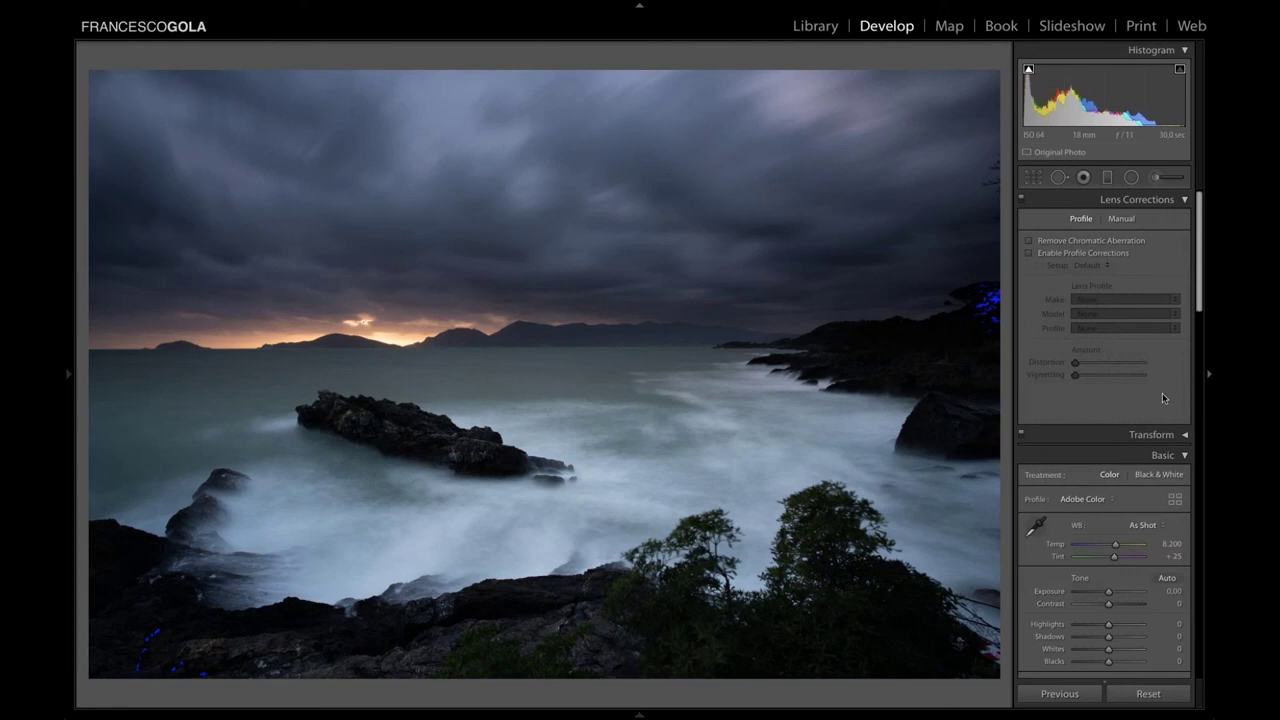
# Look through the Develop adjustment sections from Lens Corrections to Effects and view the options for customizing their arrangement.
pyautogui.scroll(-15, 1162, 398)
pyautogui.scroll(15, 1162, 398)
pyautogui.scroll(-15, 1052, 221)
pyautogui.scroll(-5, 1104, 437)
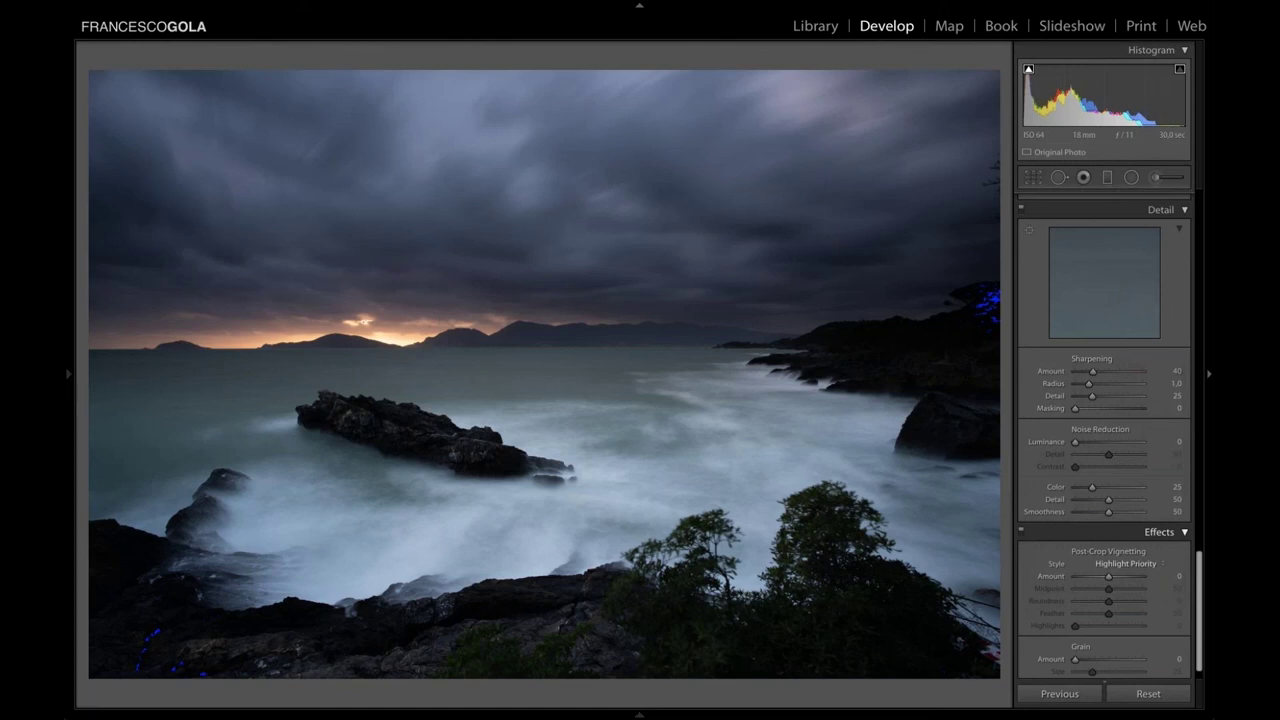
pyautogui.scroll(20, 1109, 466)
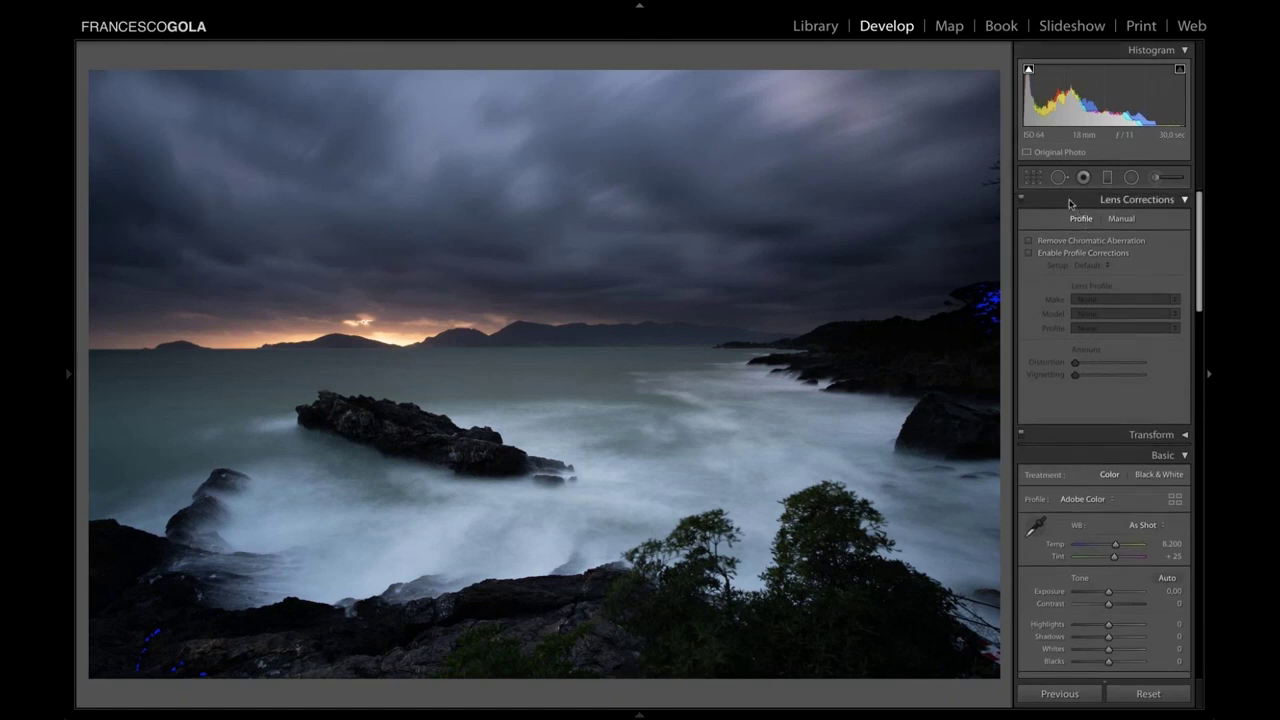
pyautogui.rightClick(1070, 204)
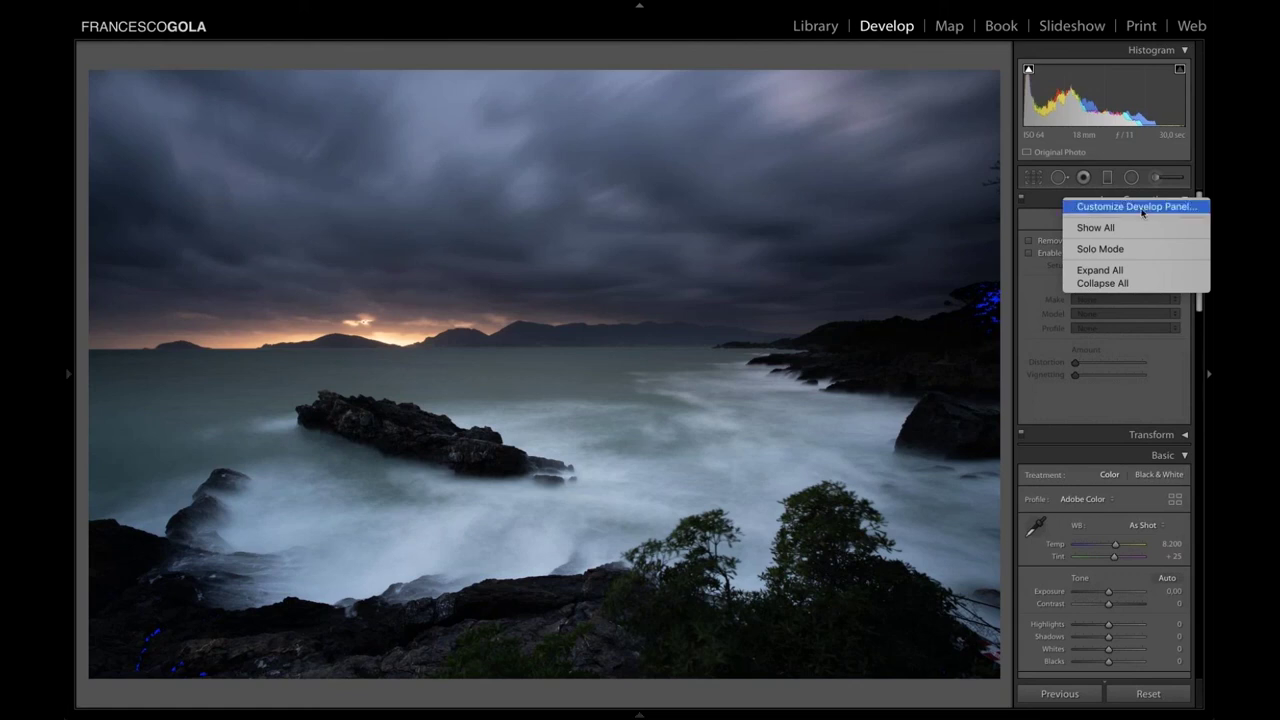
pyautogui.click(1054, 206)
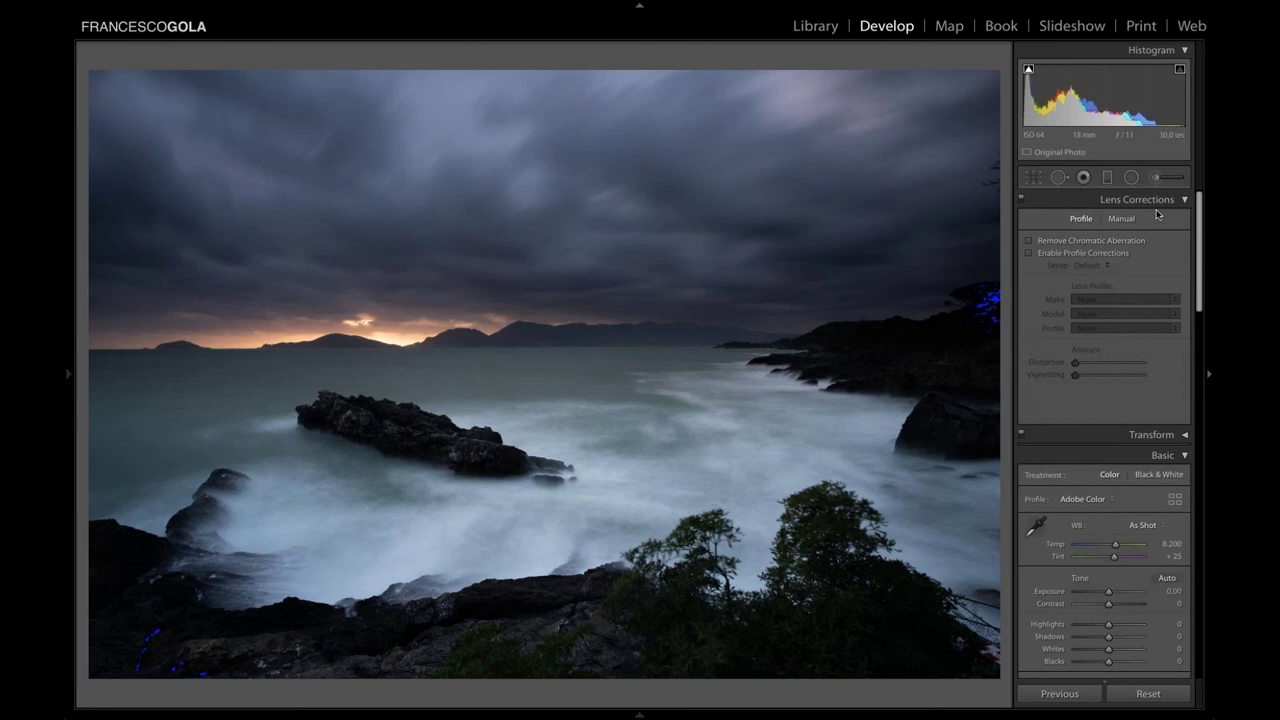
# Remove chromatic aberration and enable profile corrections for the photo, and review the available lens makes.
pyautogui.click(1030, 242)
pyautogui.click(1030, 253)
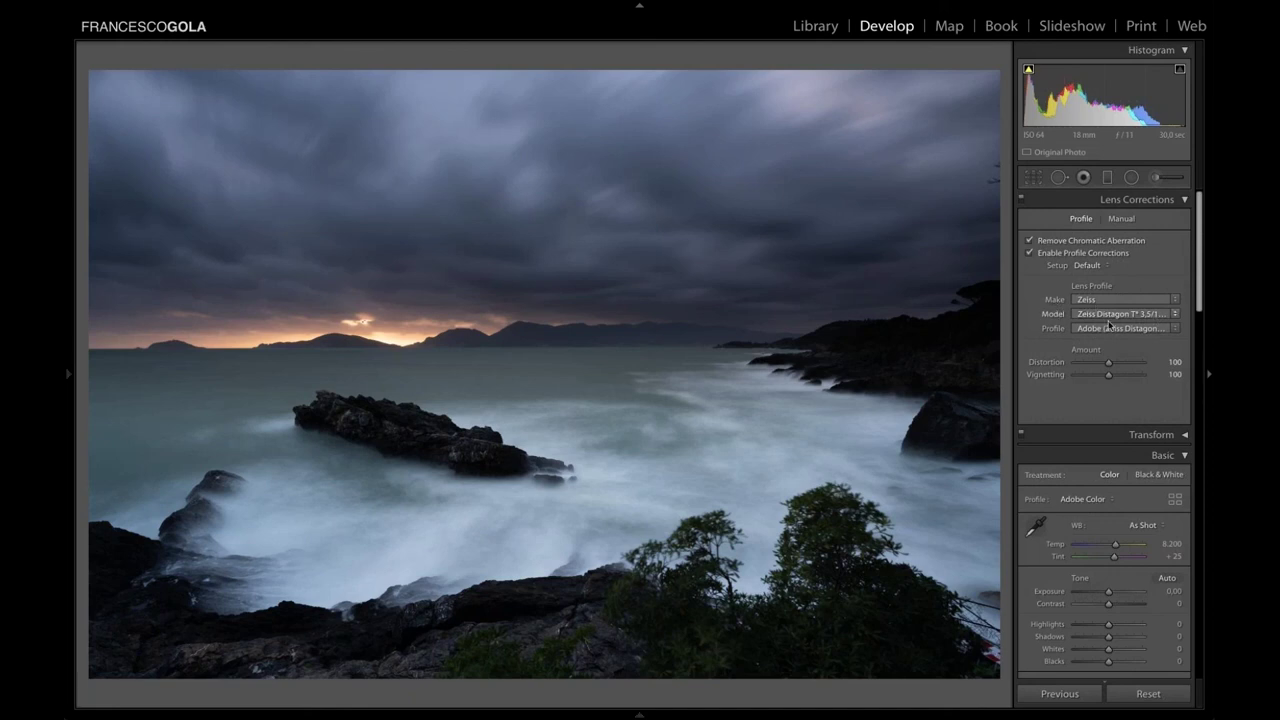
pyautogui.click(1173, 300)
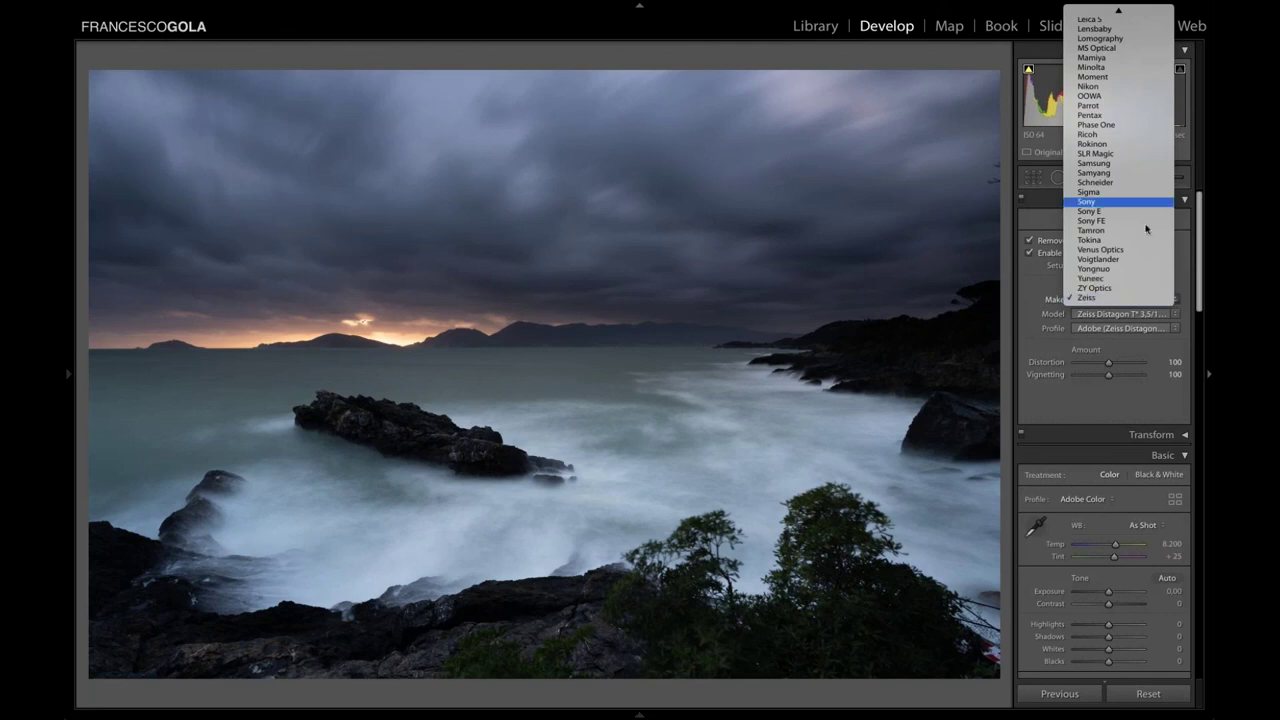
pyautogui.click(1040, 307)
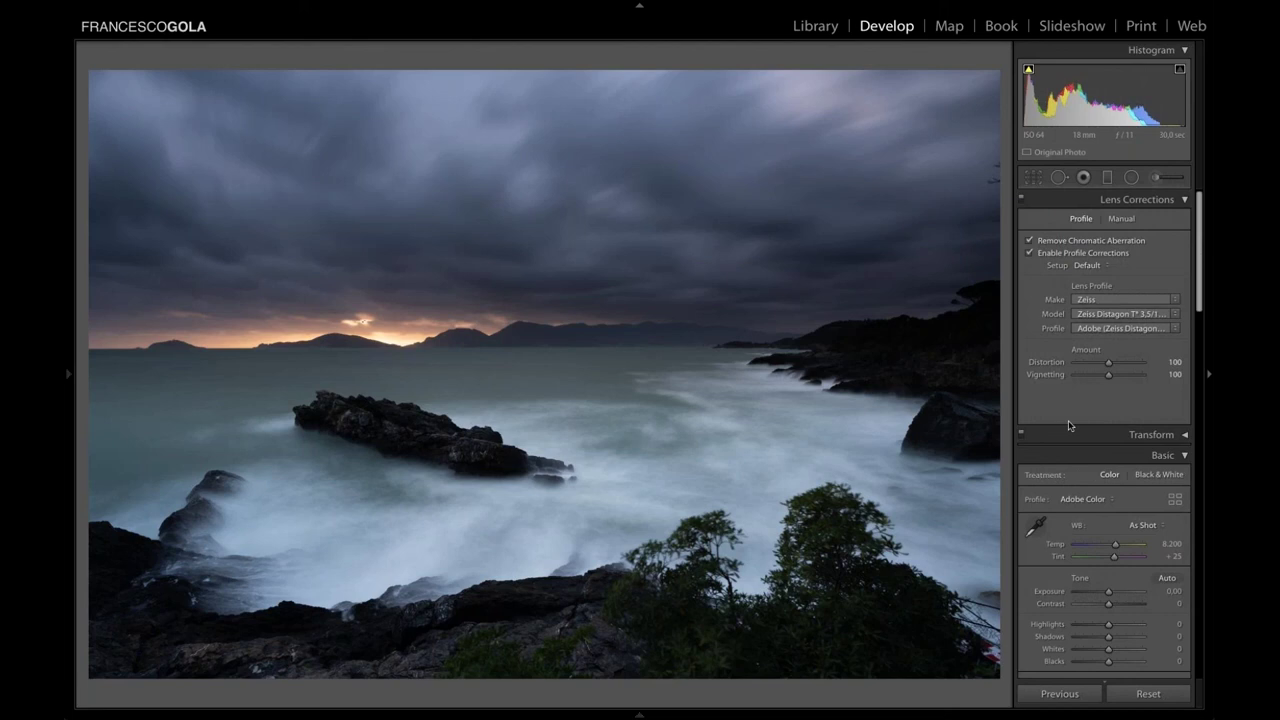
# Try a vertical Transform correction of +52 on the photo, reset it to 0 and collapse the Transform settings.
pyautogui.scroll(-4, 1068, 422)
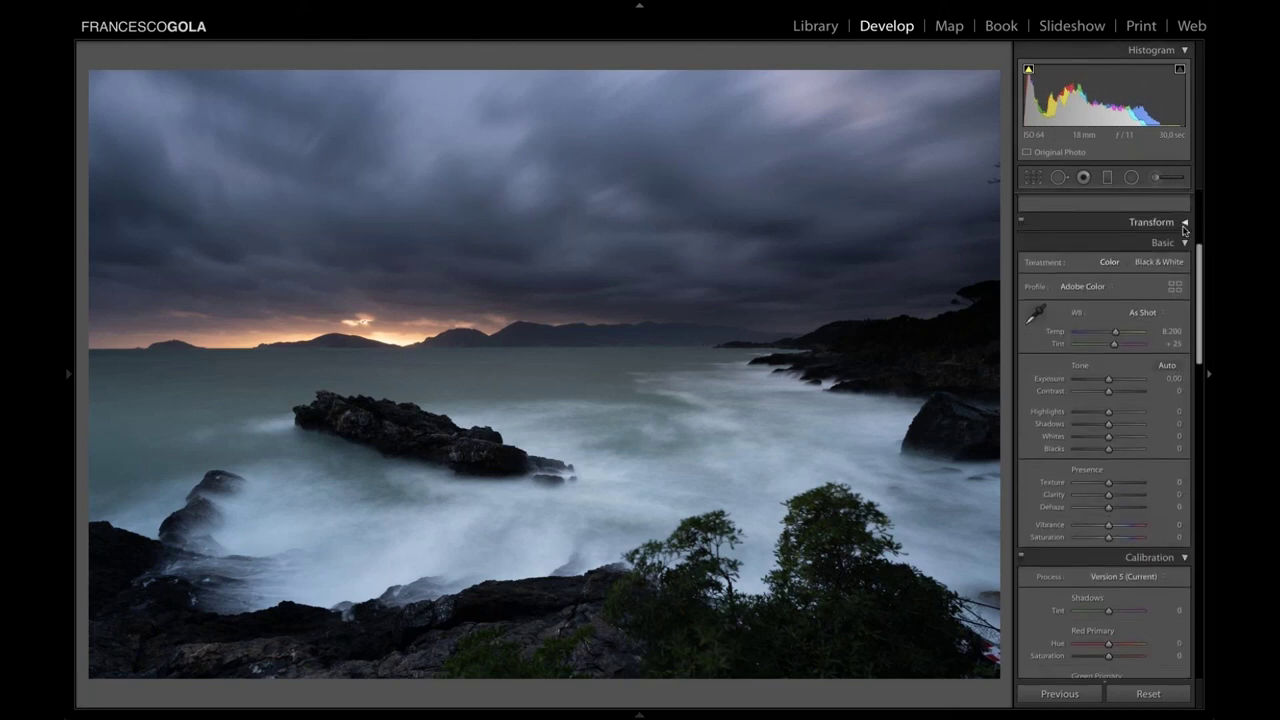
pyautogui.click(1186, 224)
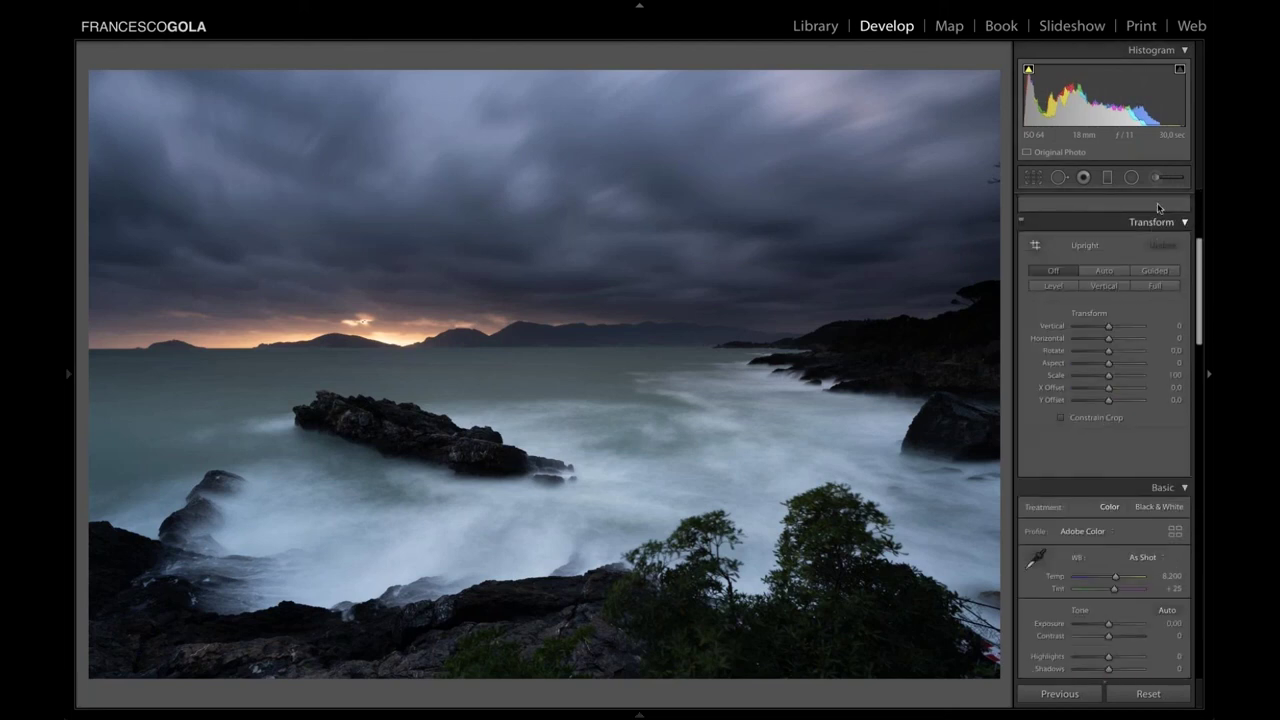
pyautogui.moveTo(1138, 345)
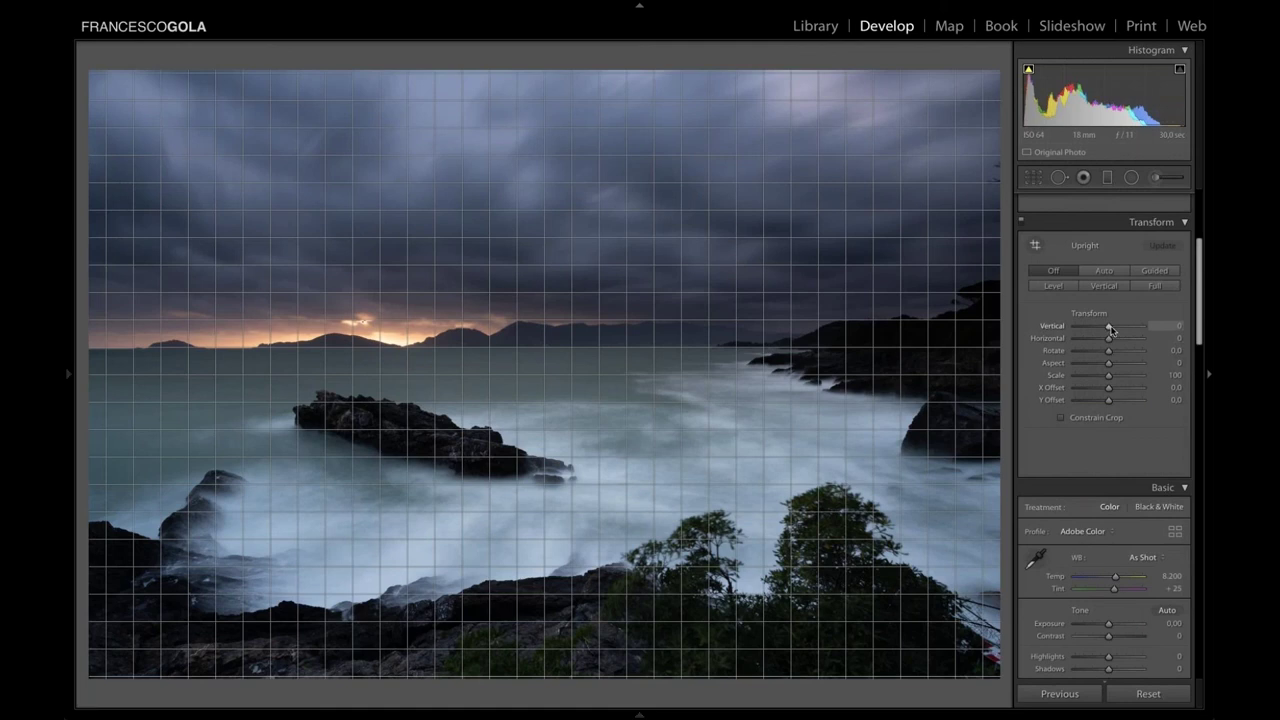
pyautogui.moveTo(1117, 331)
pyautogui.mouseDown()
pyautogui.moveTo(1099, 332)
pyautogui.moveTo(1126, 327)
pyautogui.mouseUp()
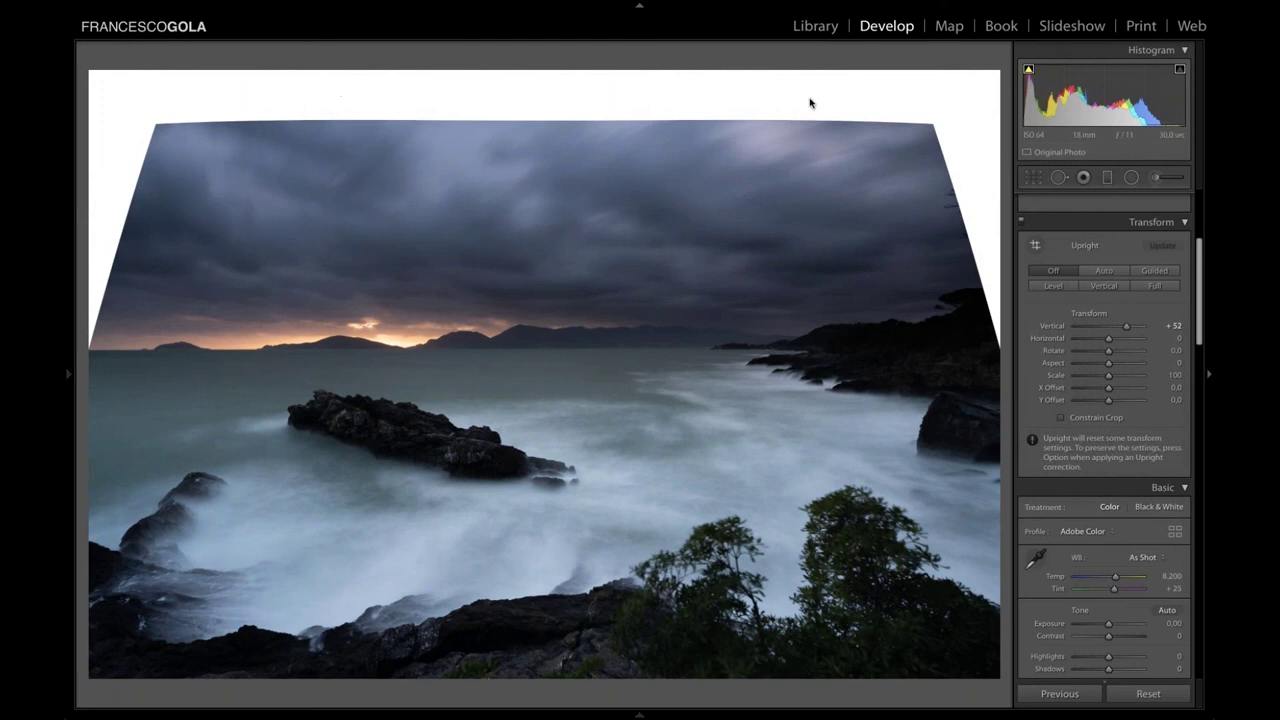
pyautogui.moveTo(1126, 328); pyautogui.dragTo(1128, 331)
pyautogui.doubleClick(1127, 330)
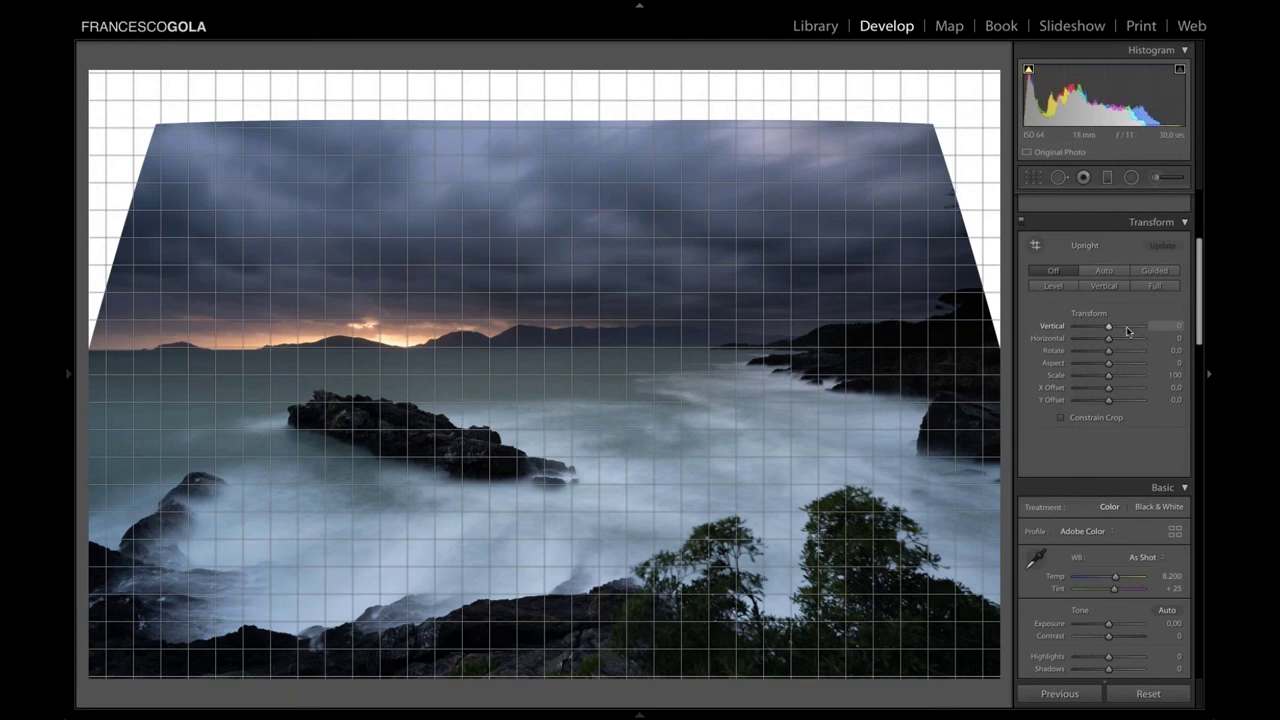
pyautogui.click(1185, 223)
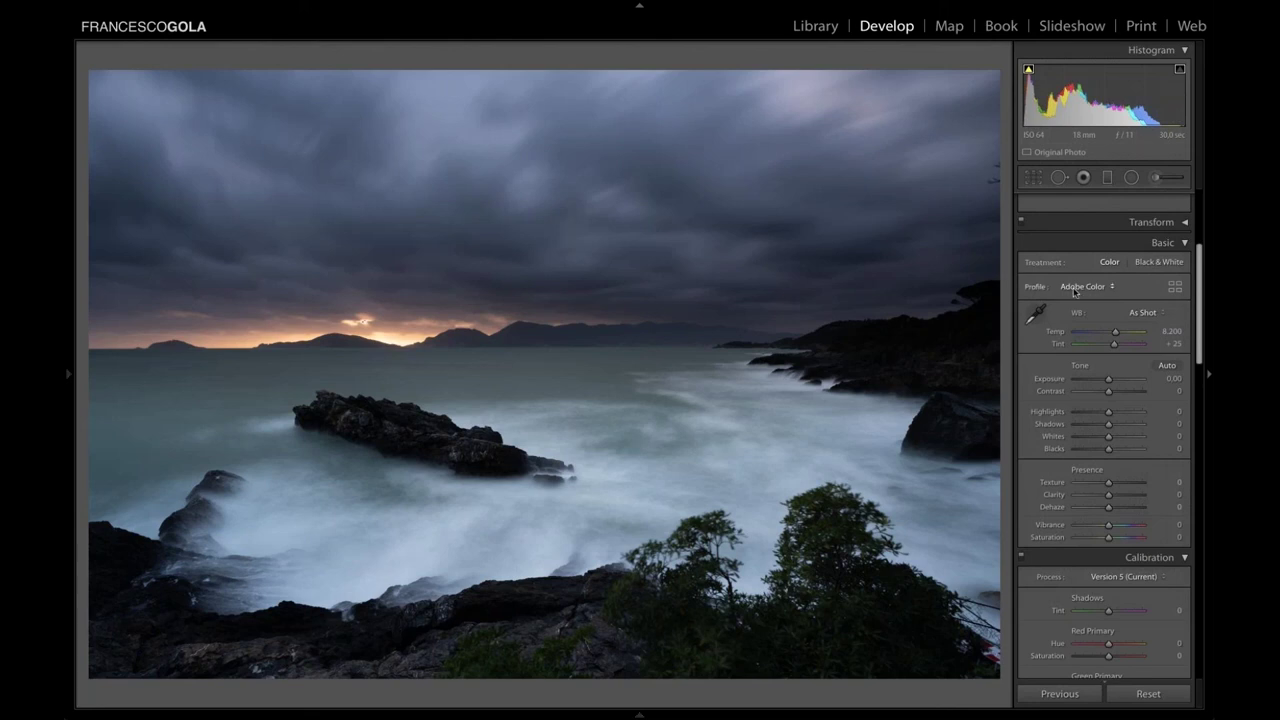
# Try the Adobe Landscape, Camera Landscape, Camera Standard and Adobe Standard profiles on the whole photo, ending back on Adobe Color.
pyautogui.click(1077, 290)
pyautogui.click(1078, 294)
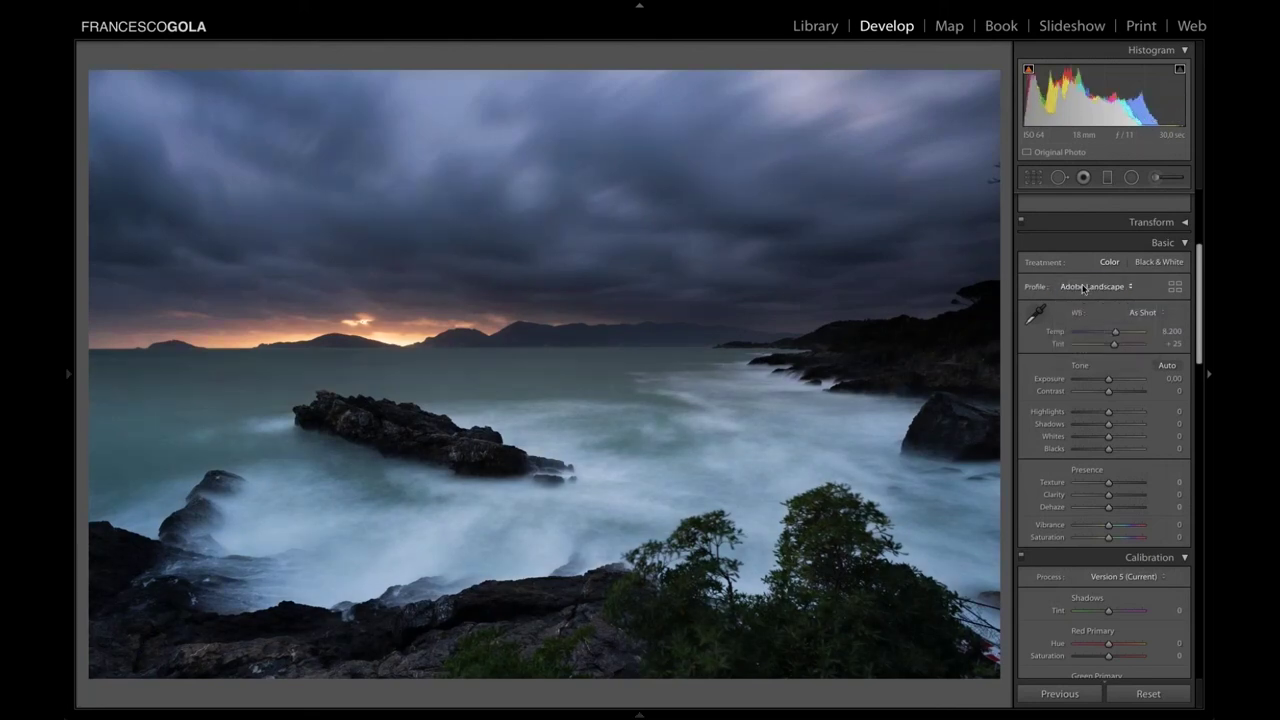
pyautogui.click(1083, 289)
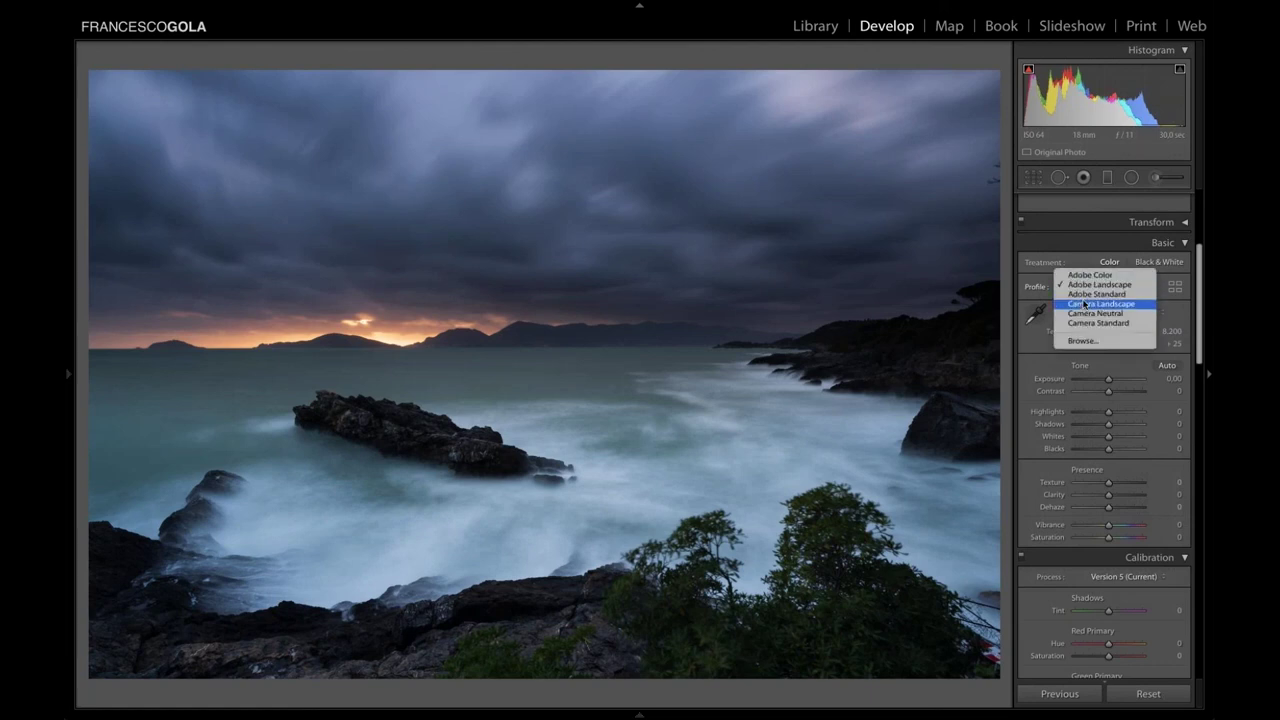
pyautogui.click(1085, 303)
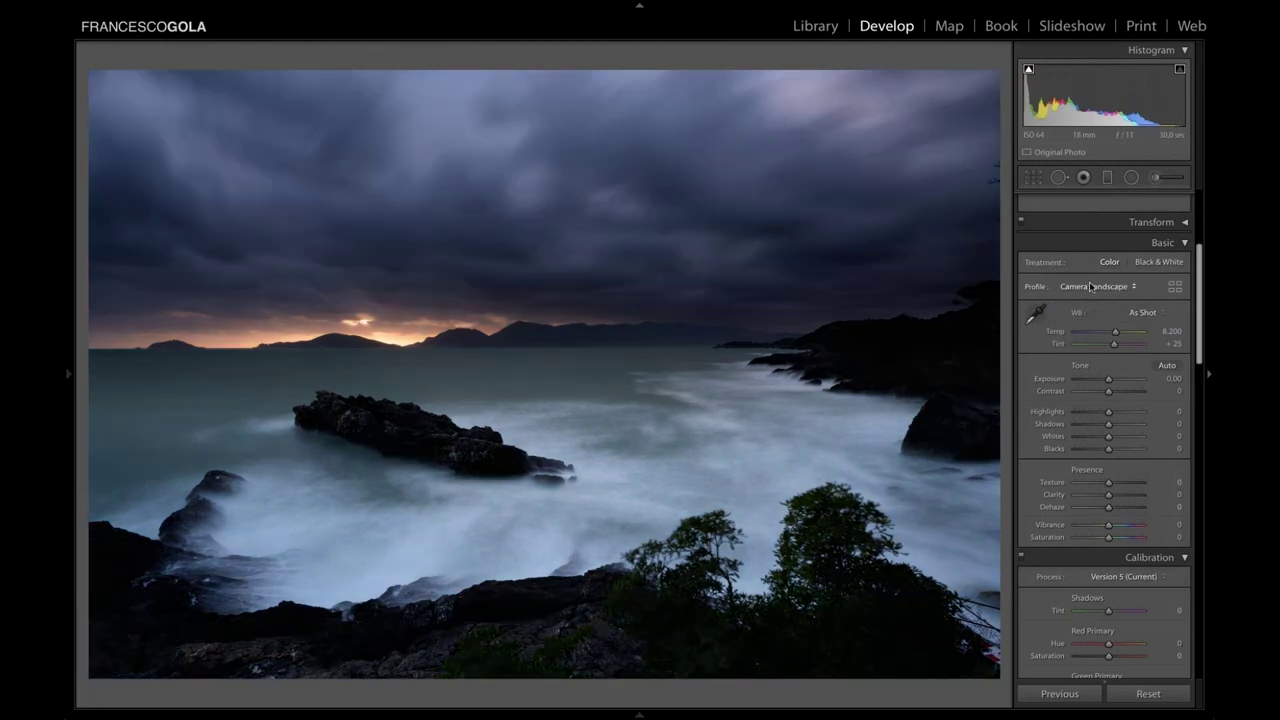
pyautogui.click(1101, 288)
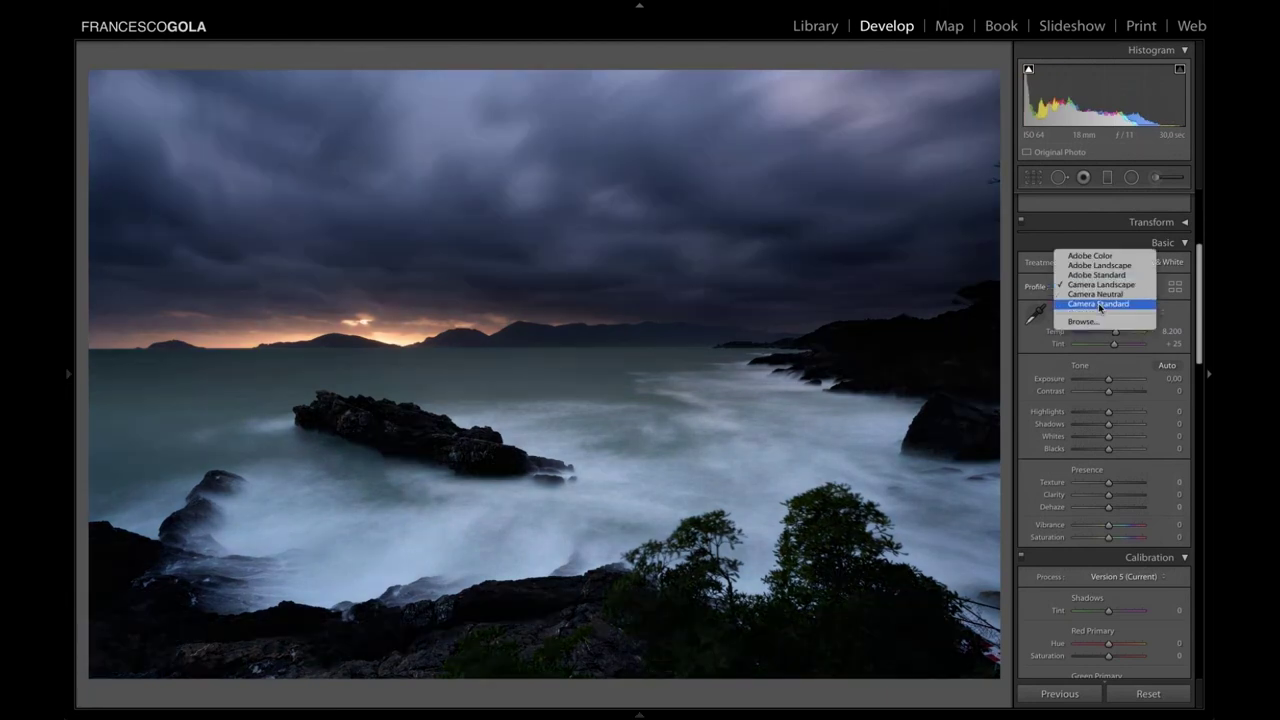
pyautogui.click(1098, 304)
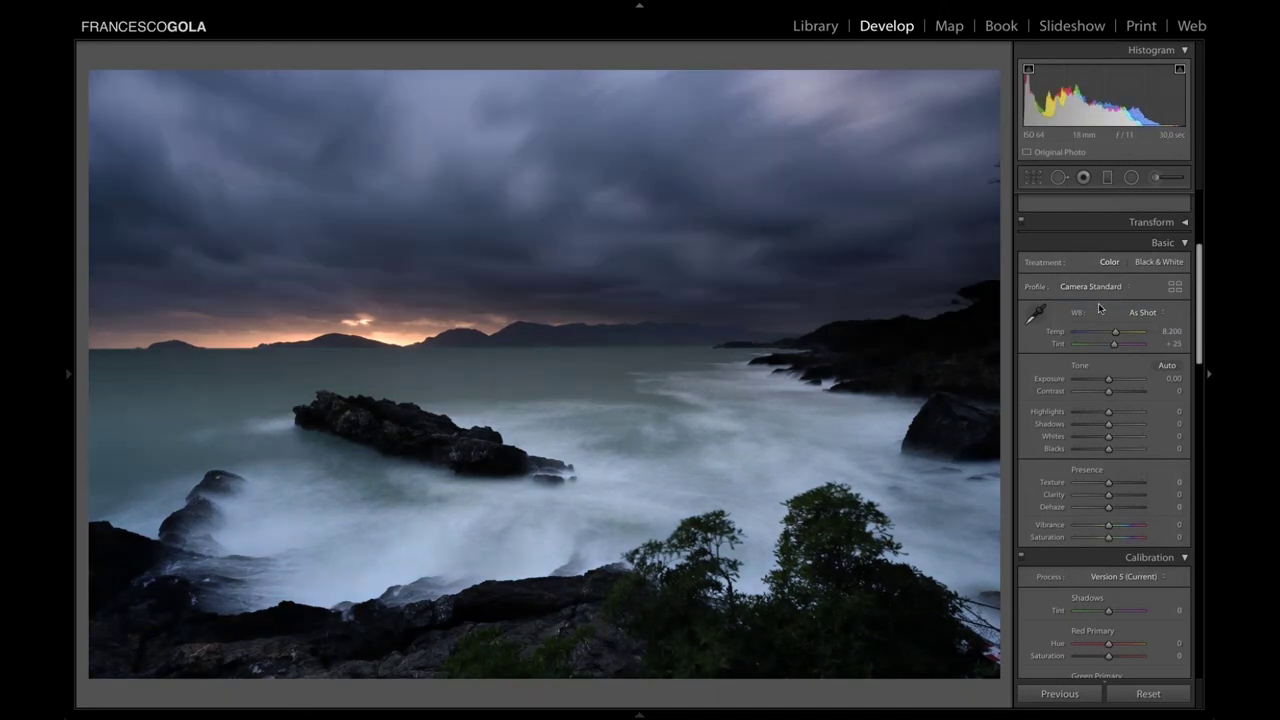
pyautogui.click(1098, 288)
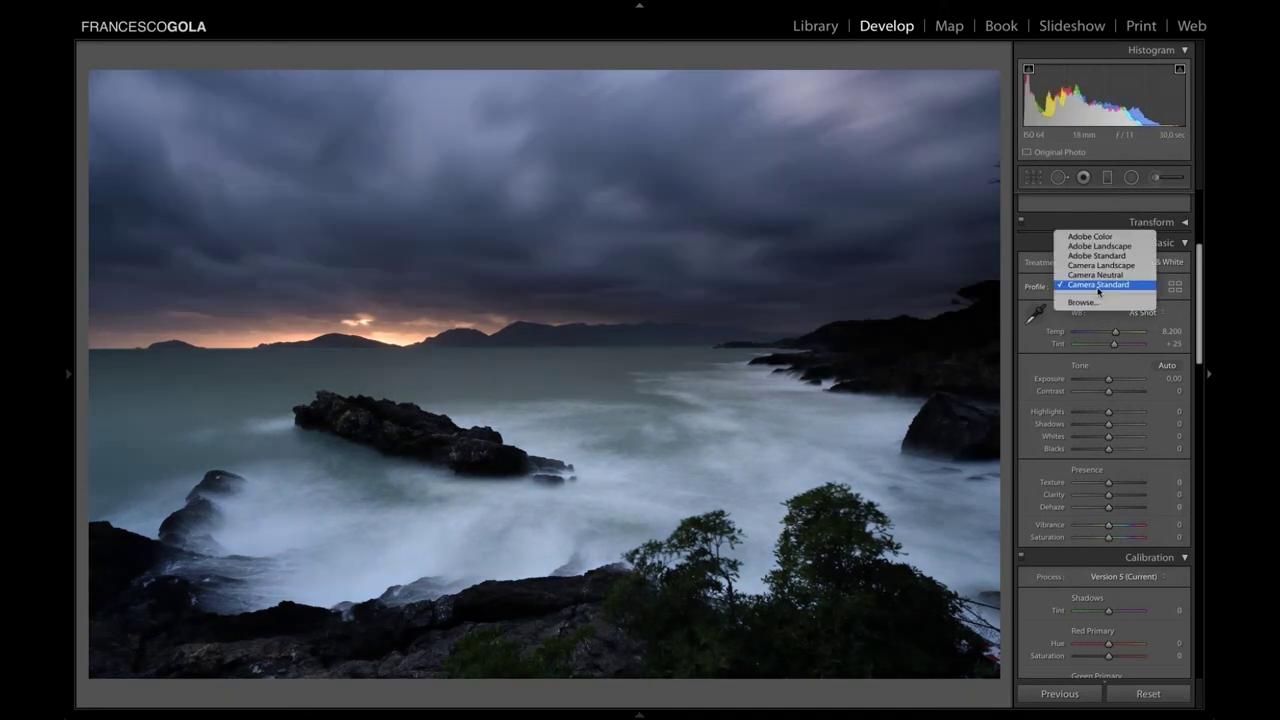
pyautogui.click(1099, 256)
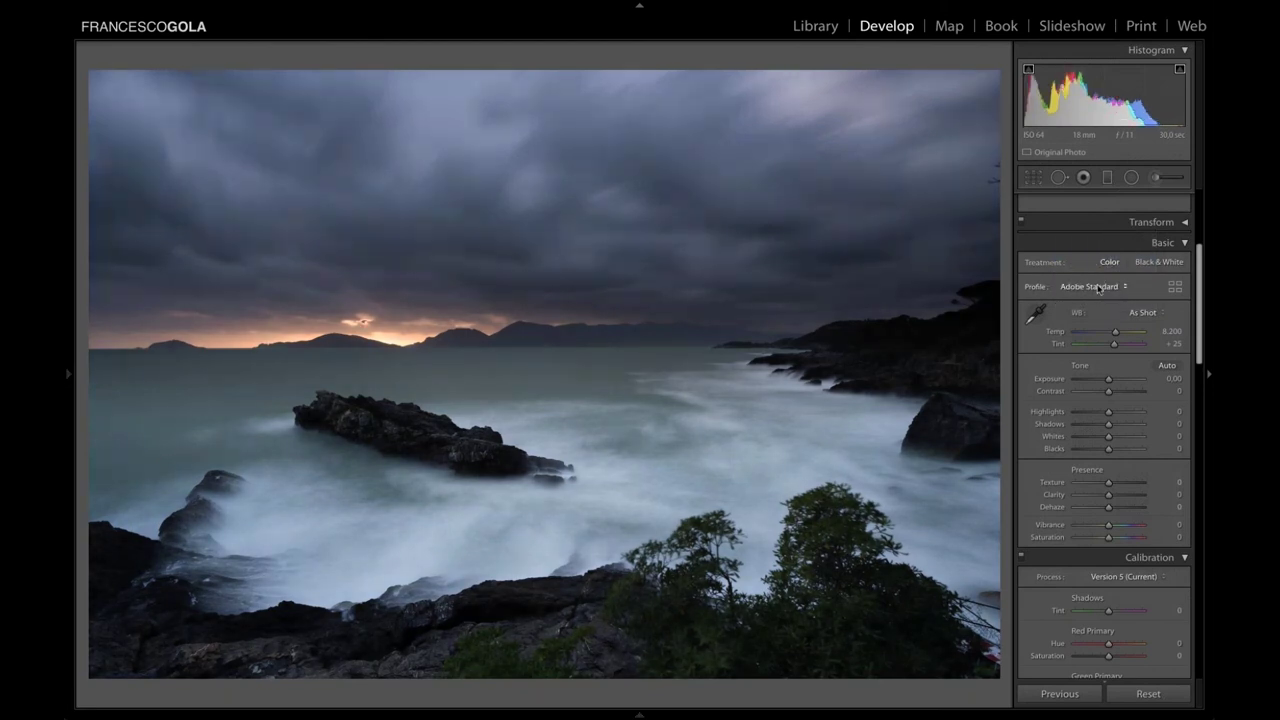
pyautogui.click(1100, 287)
pyautogui.click(1099, 266)
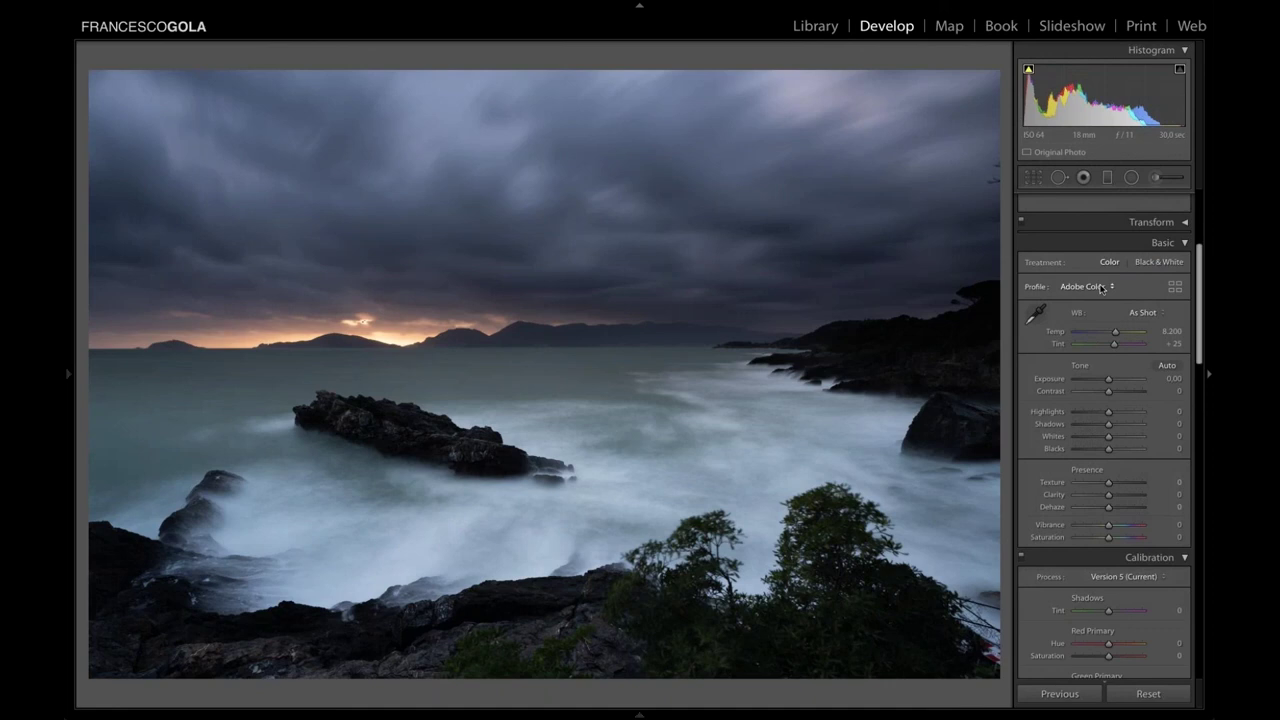
# Check the highlight clipping in the sunset glow, zoomed in, with the Adobe Color, Adobe Landscape, Adobe Standard and Camera Landscape profiles.
pyautogui.click(405, 364)
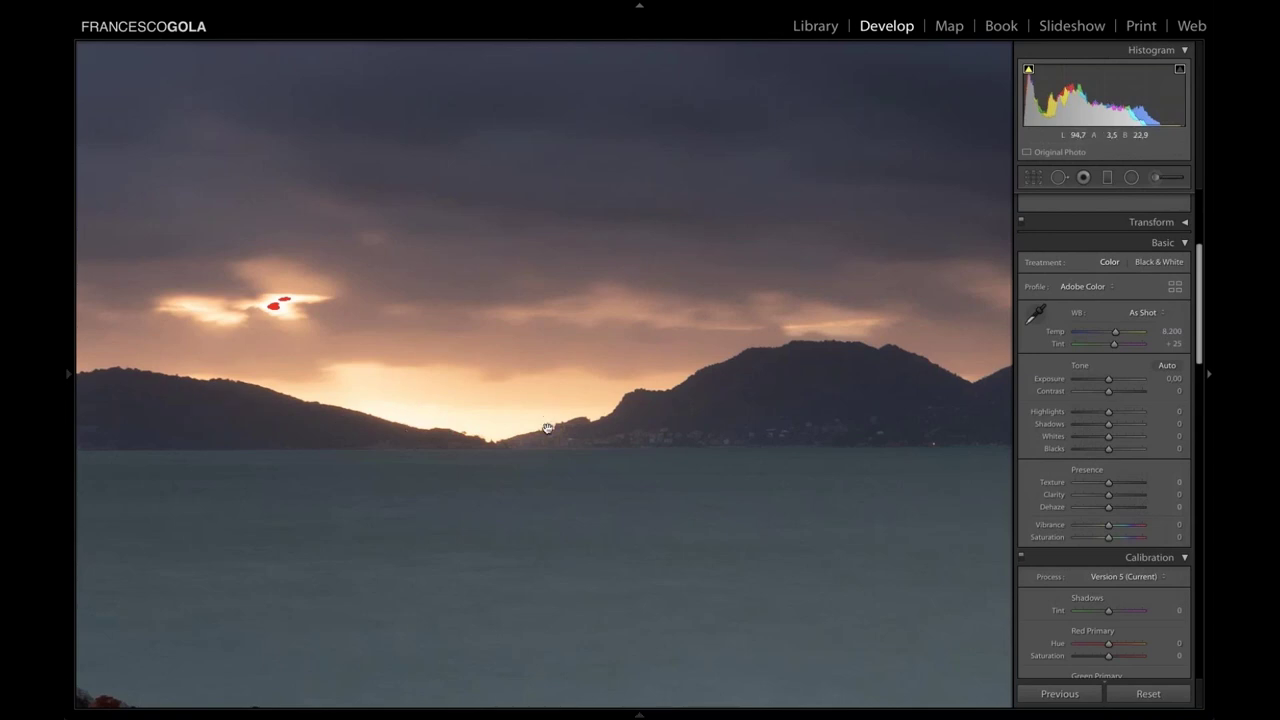
pyautogui.click(1109, 286)
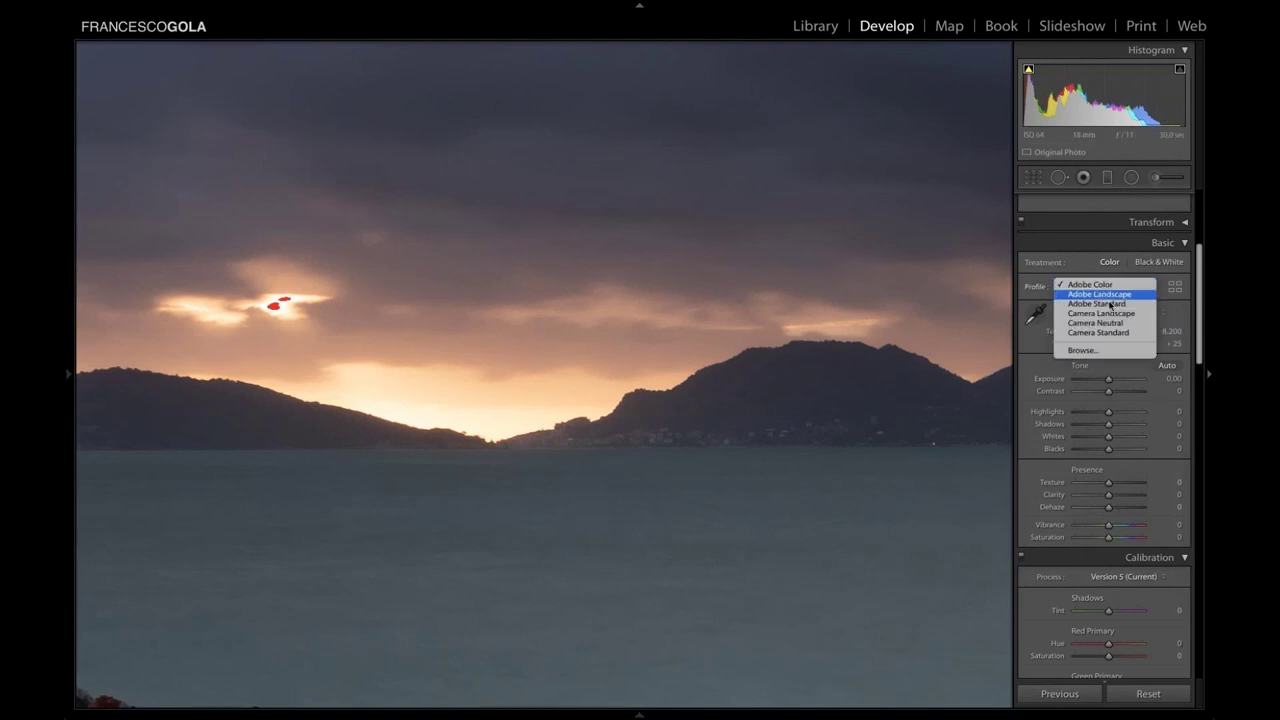
pyautogui.click(1109, 295)
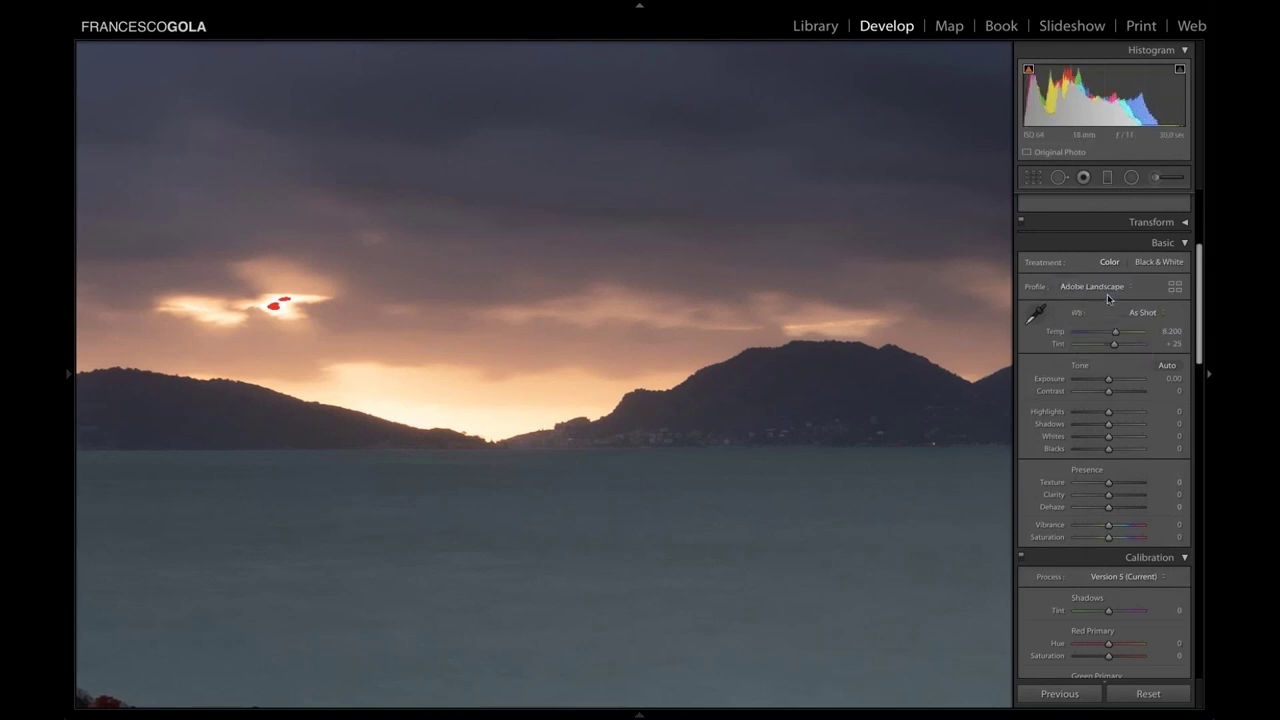
pyautogui.click(1109, 287)
pyautogui.click(1110, 297)
pyautogui.click(1112, 288)
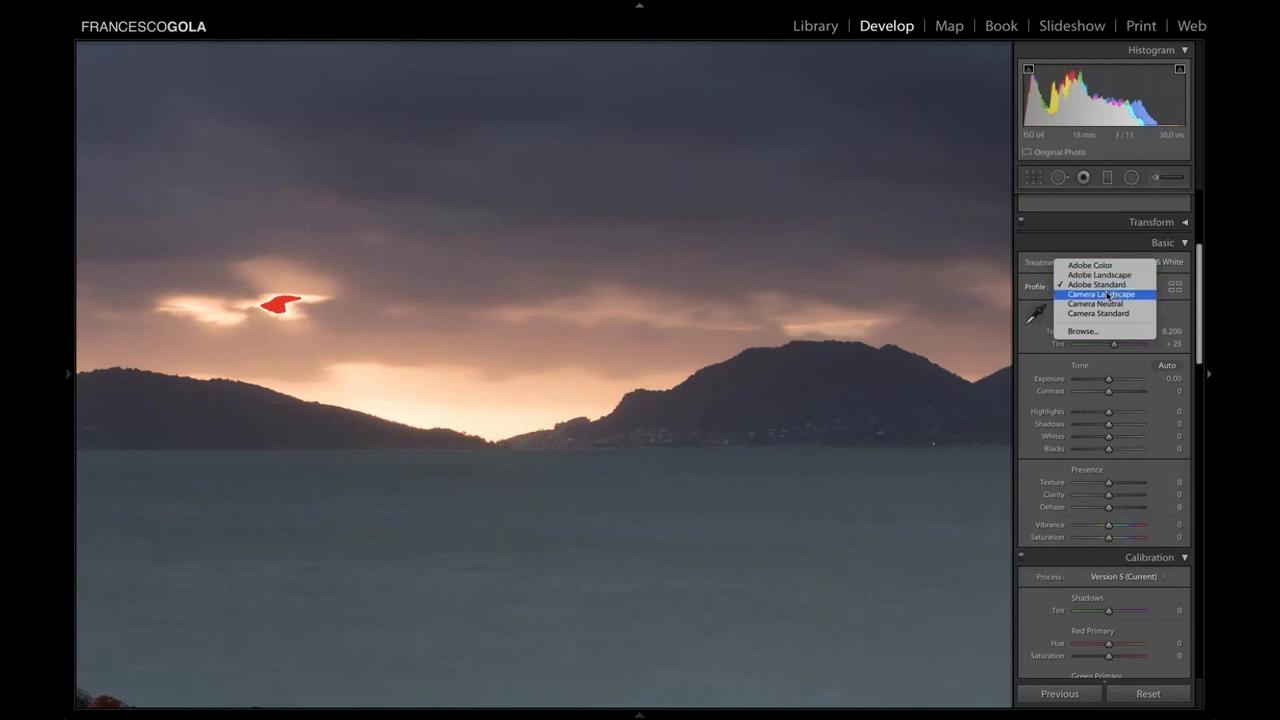
pyautogui.click(1100, 294)
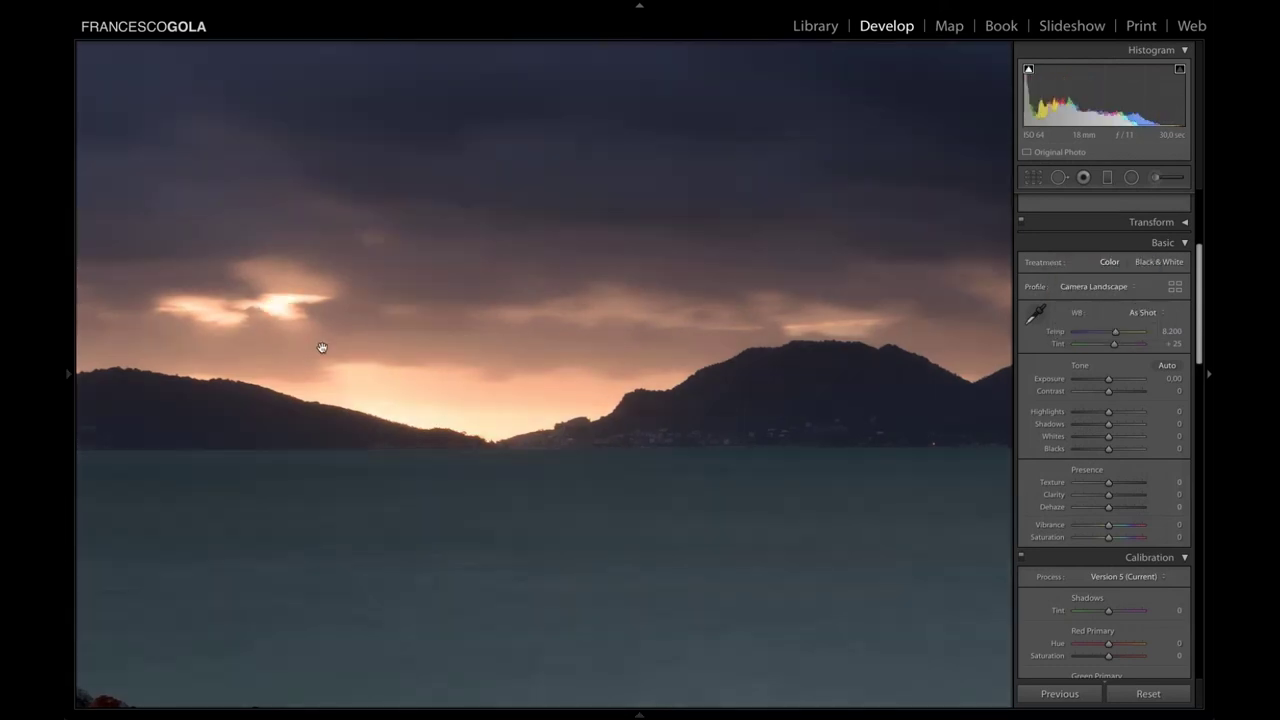
# Alternate between the Adobe Standard and Camera Landscape profiles to compare the sunset glow, ending on Adobe Standard.
pyautogui.click(1093, 287)
pyautogui.click(1093, 277)
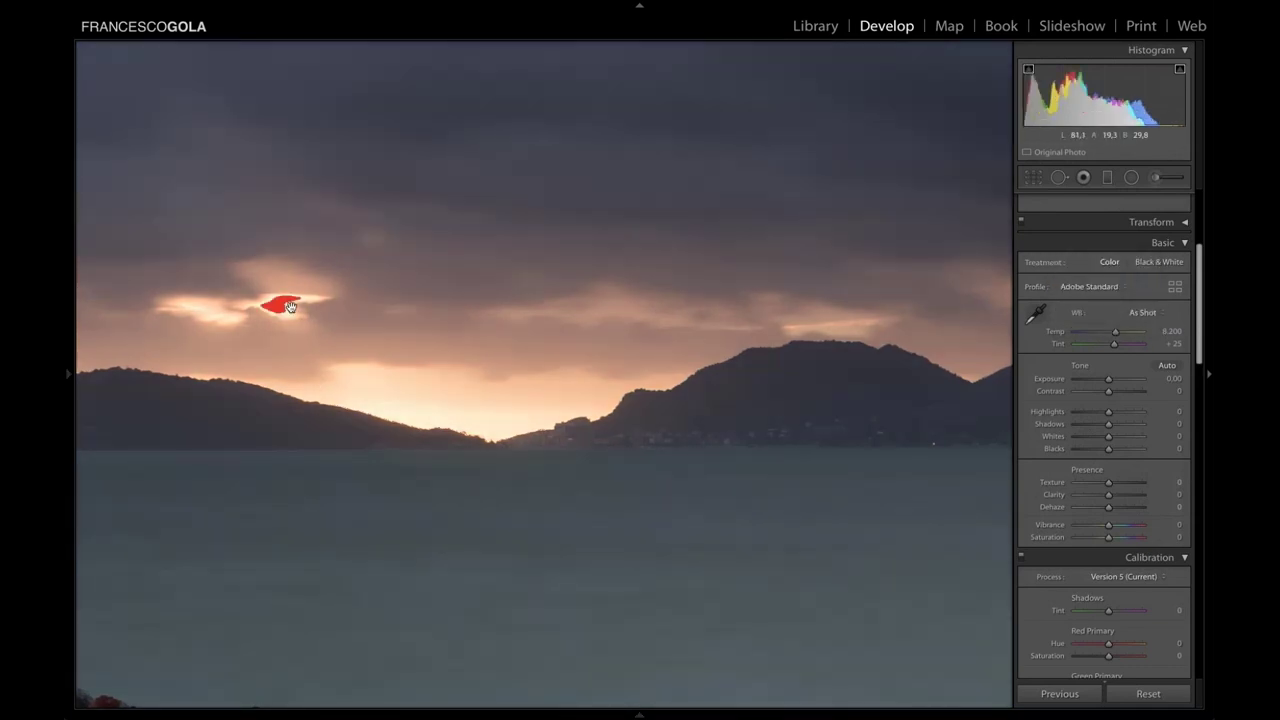
pyautogui.click(1105, 290)
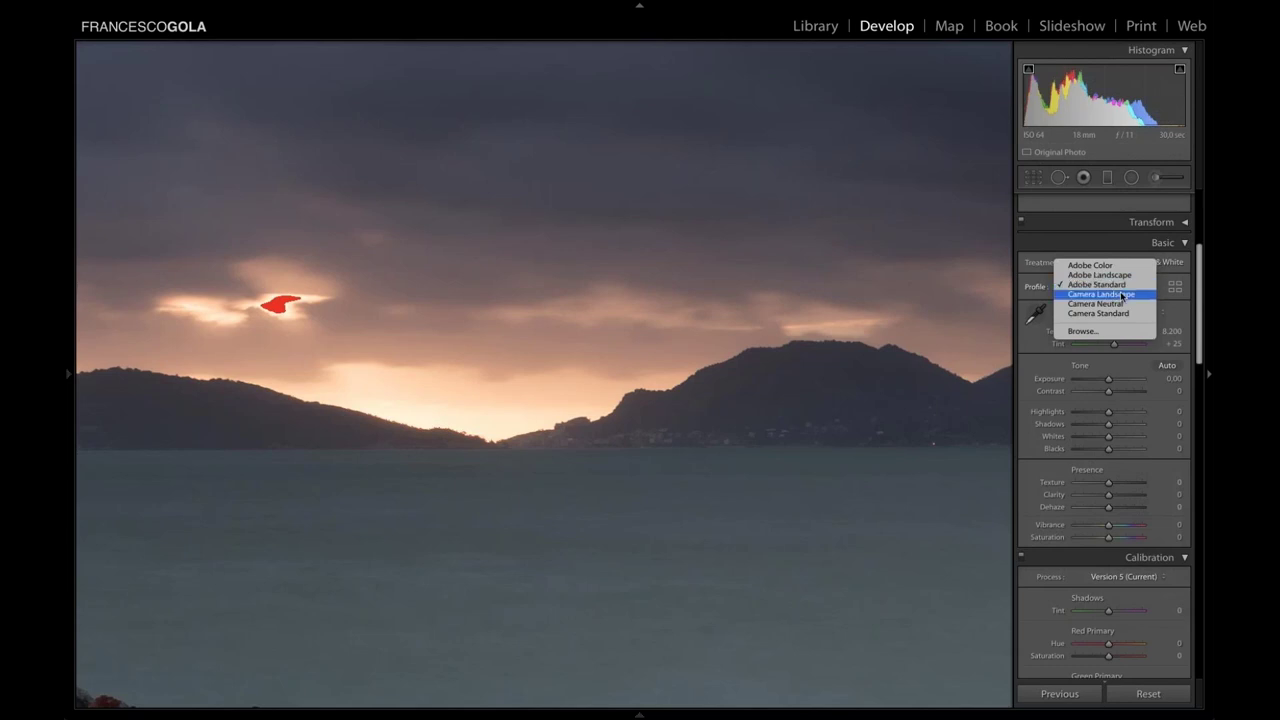
pyautogui.click(1123, 296)
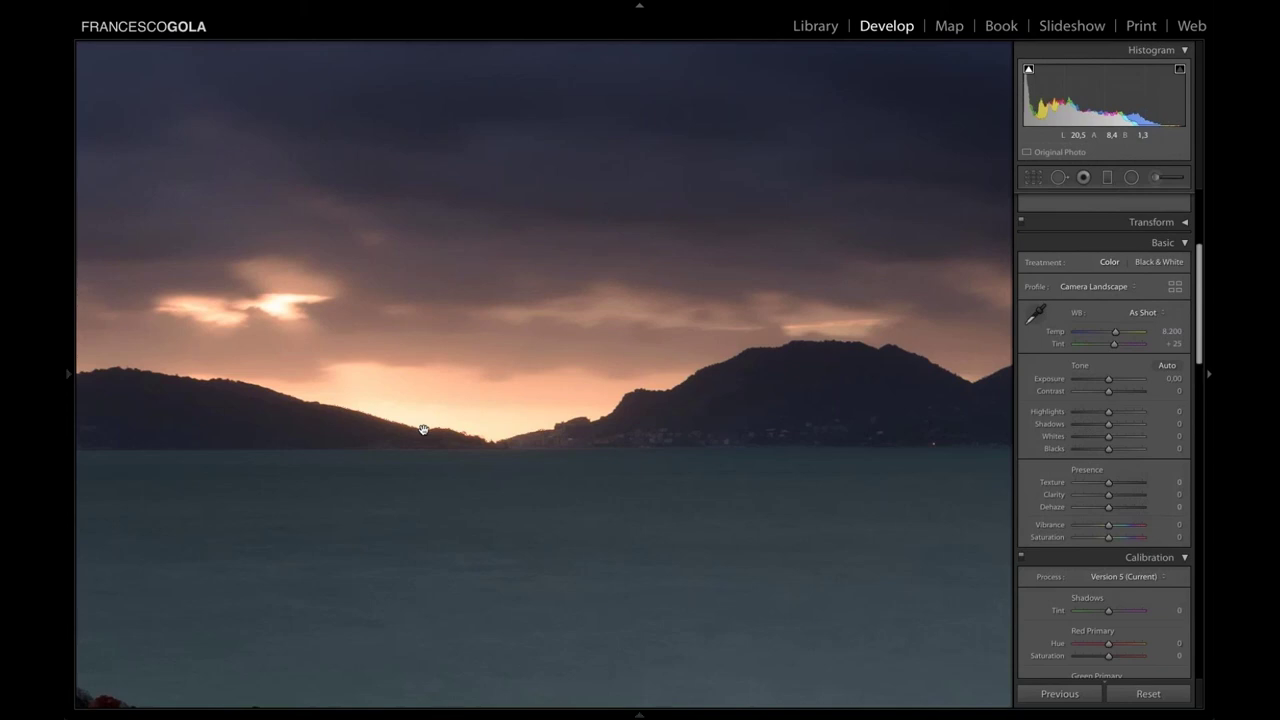
pyautogui.click(449, 406)
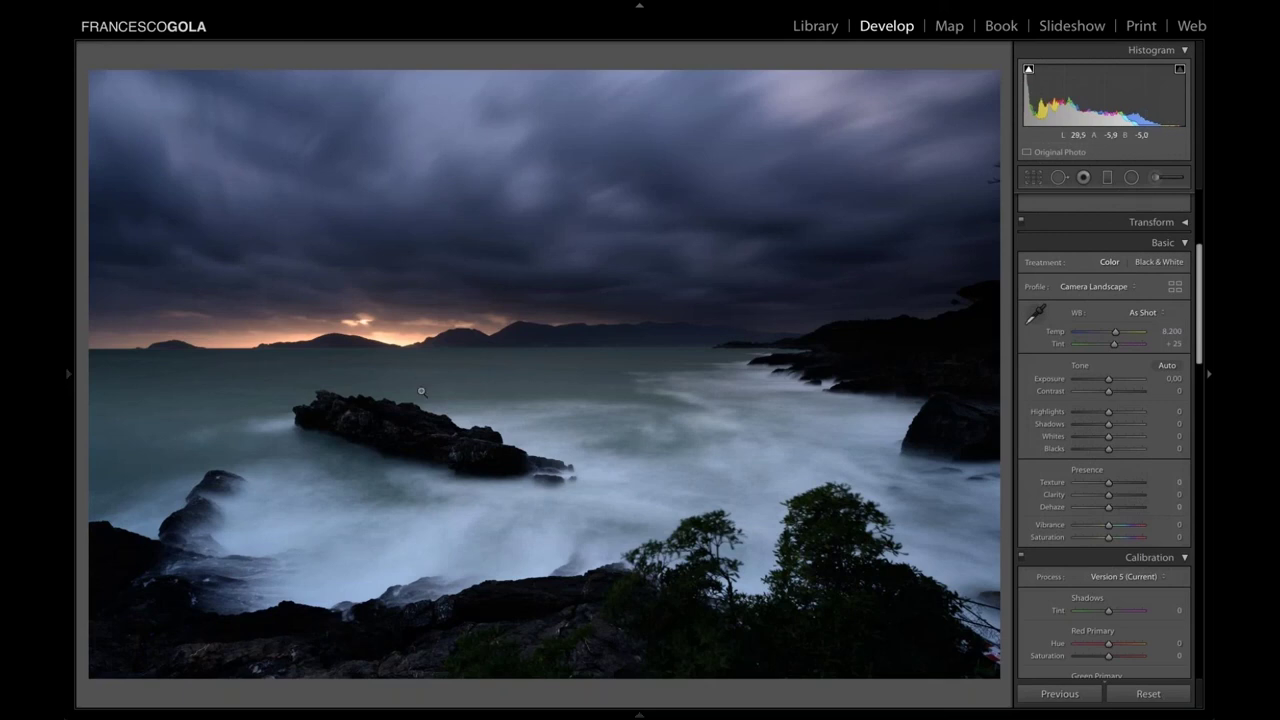
pyautogui.click(400, 337)
pyautogui.click(400, 335)
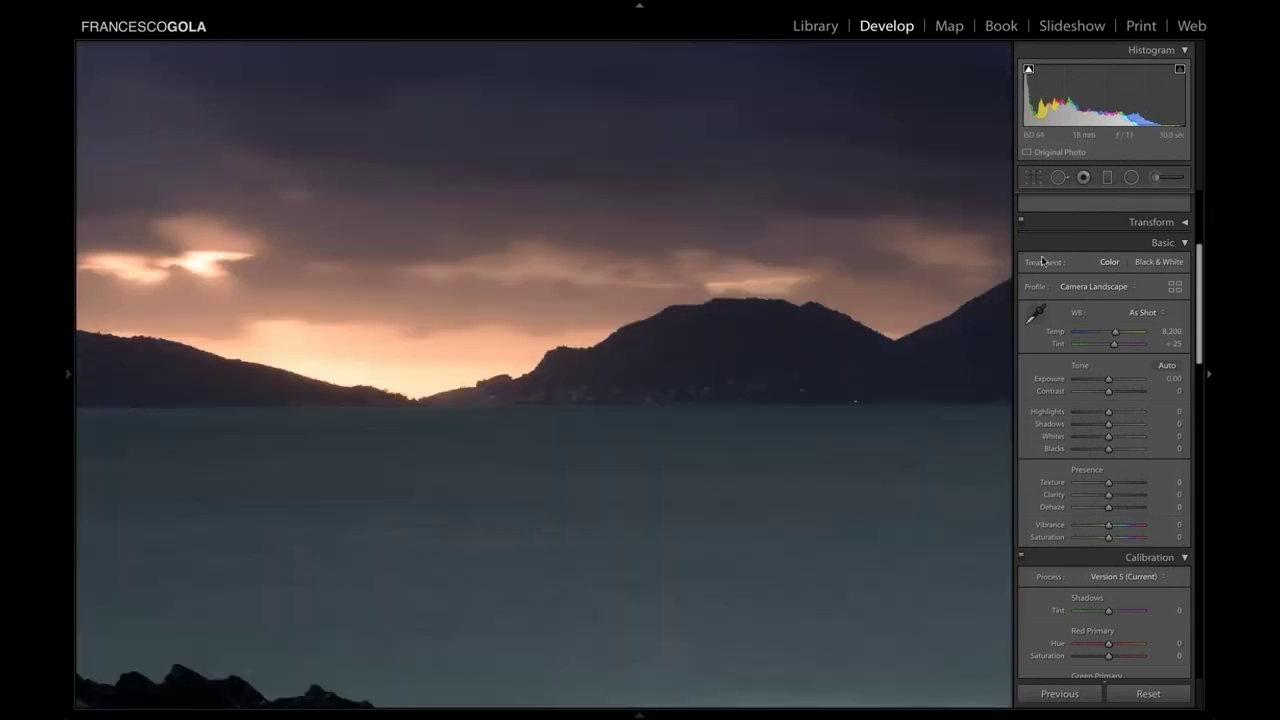
pyautogui.click(1118, 286)
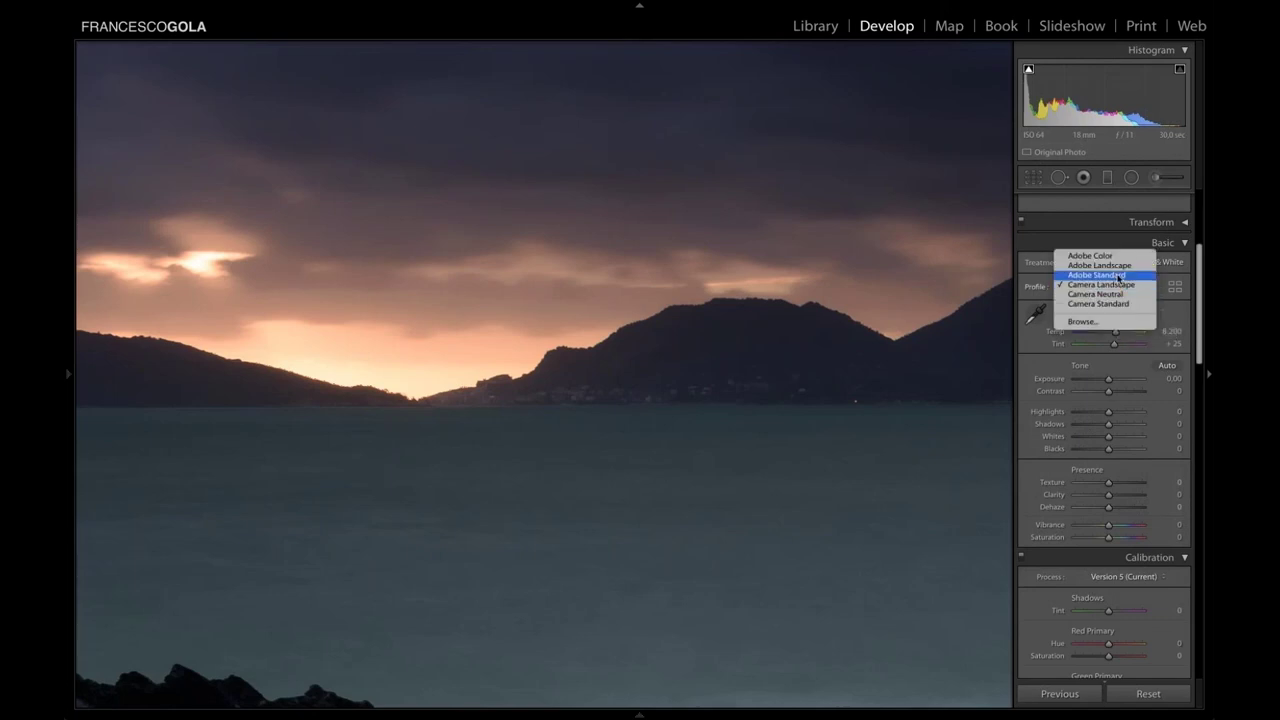
pyautogui.click(1119, 276)
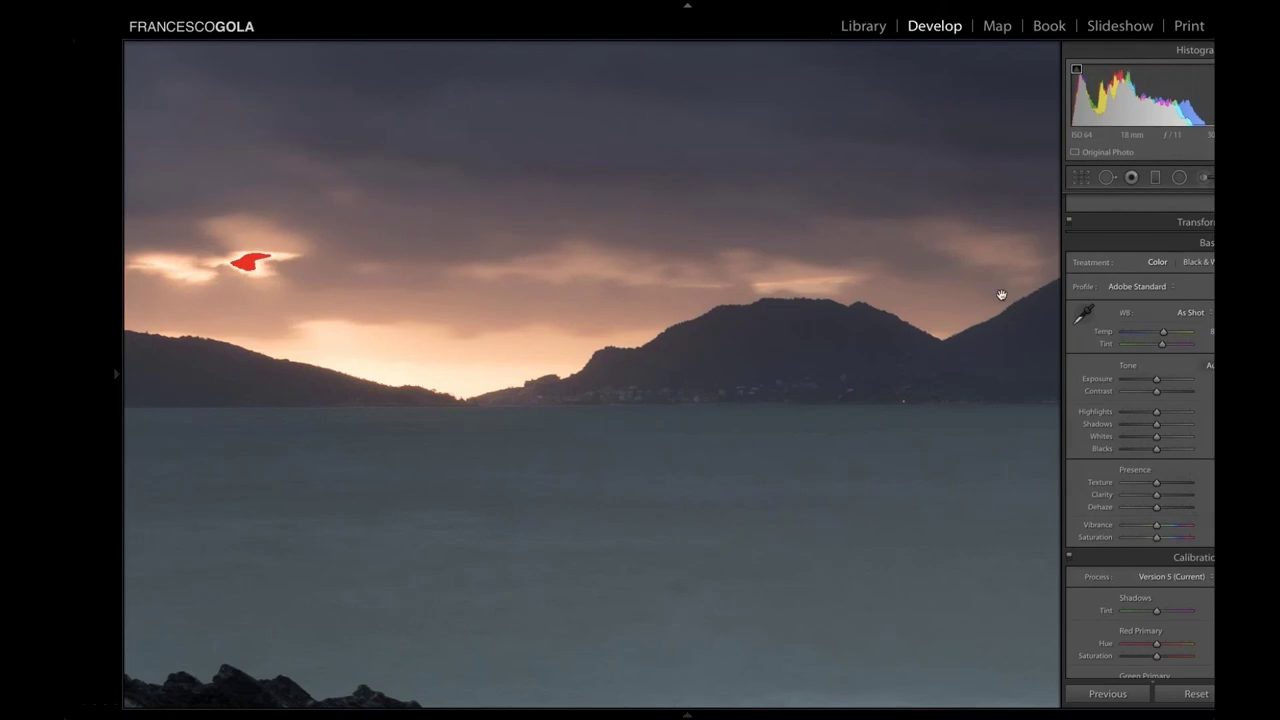
pyautogui.hotkey('alt', 'Tab')
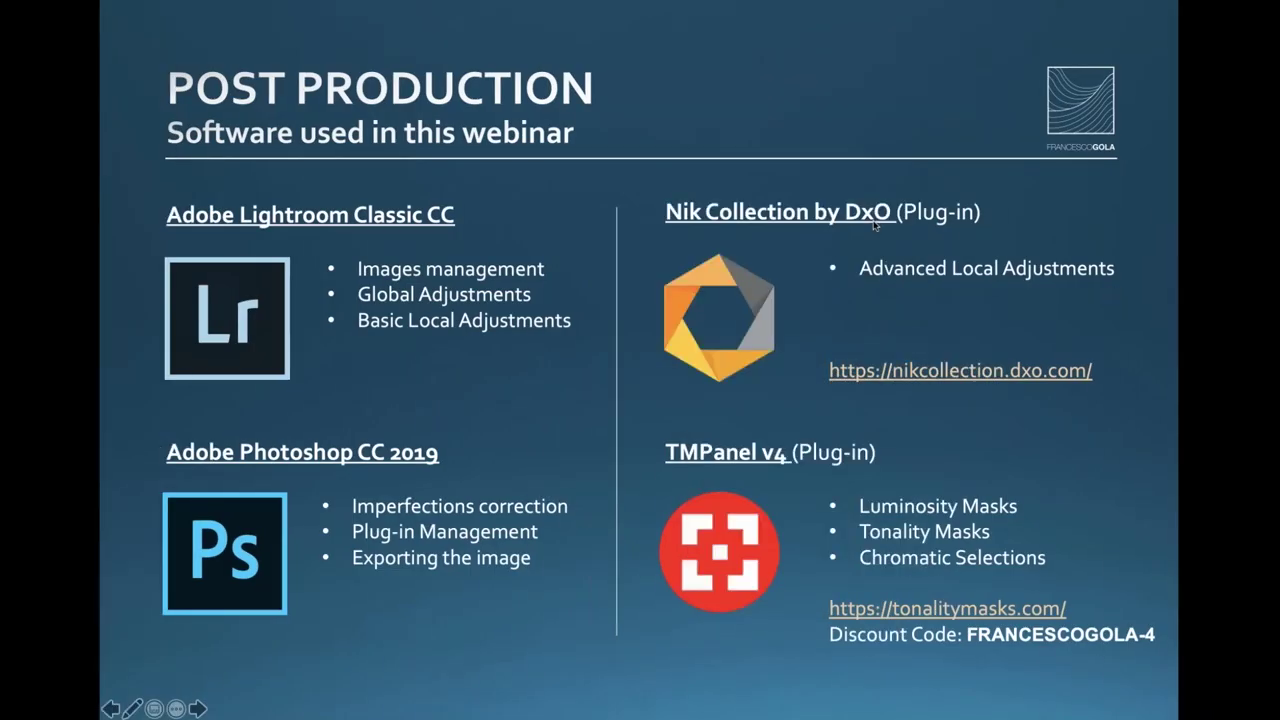
pyautogui.press('Right')
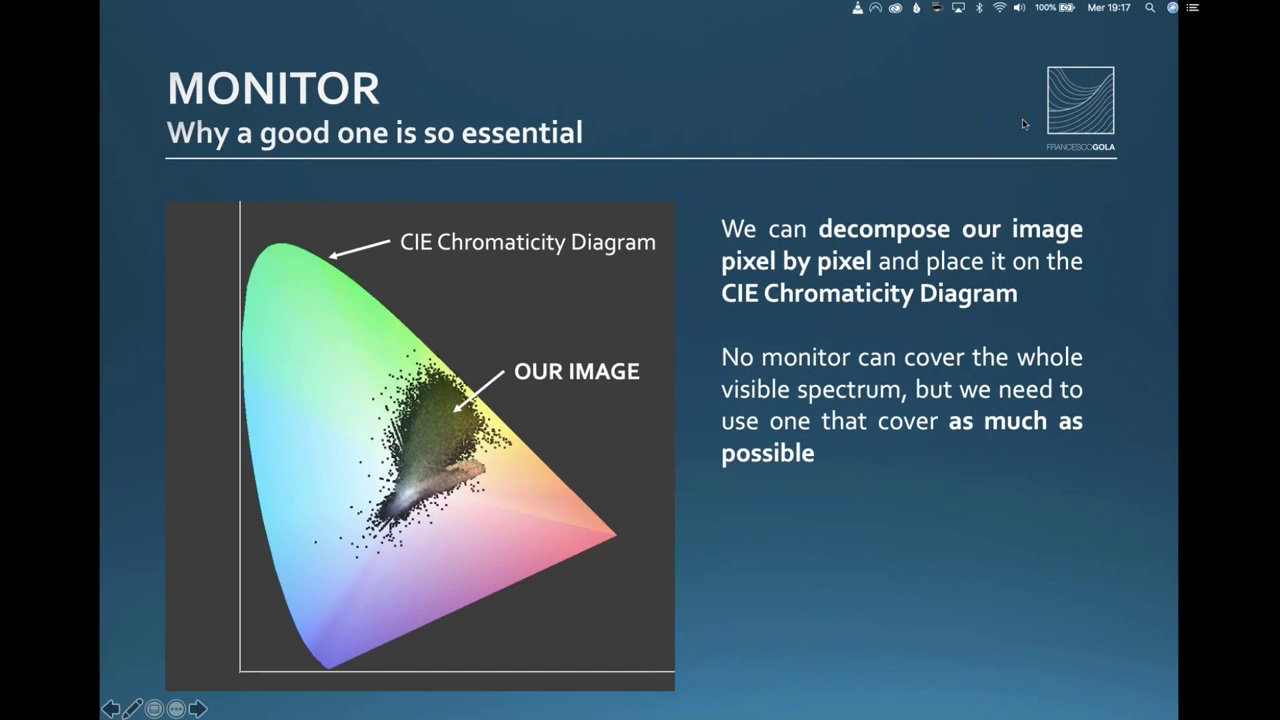
pyautogui.press('Right')
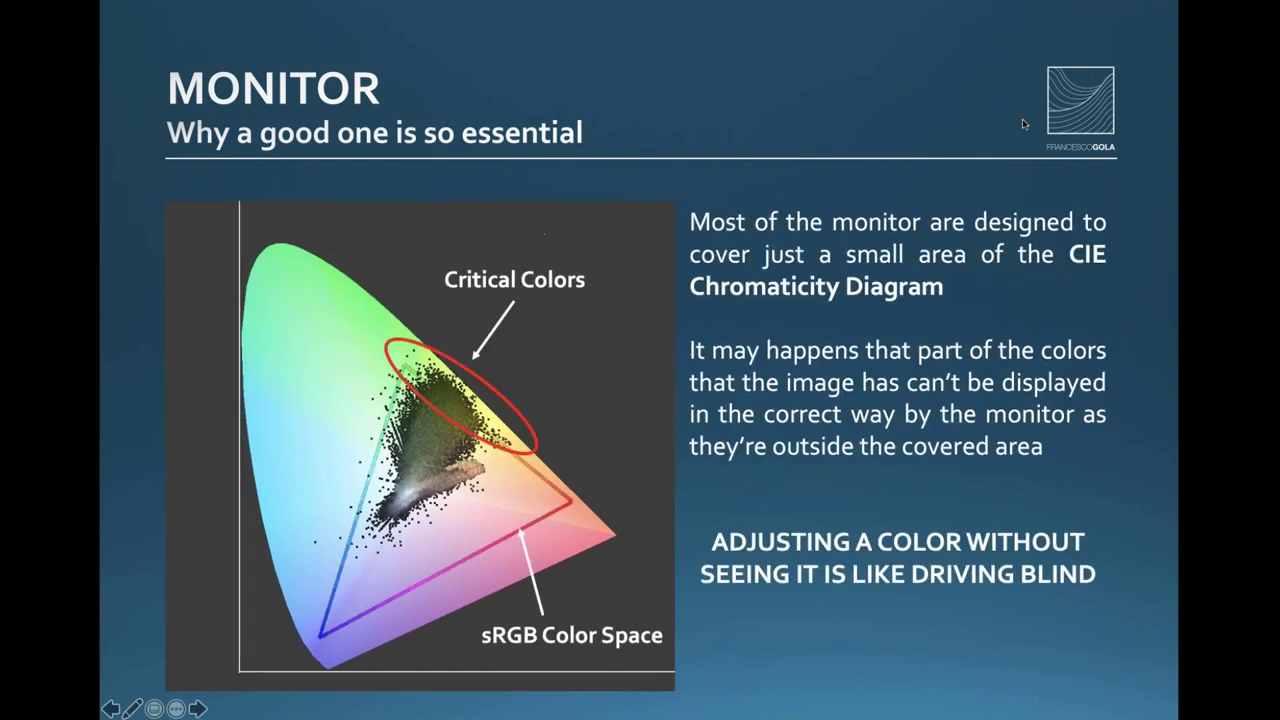
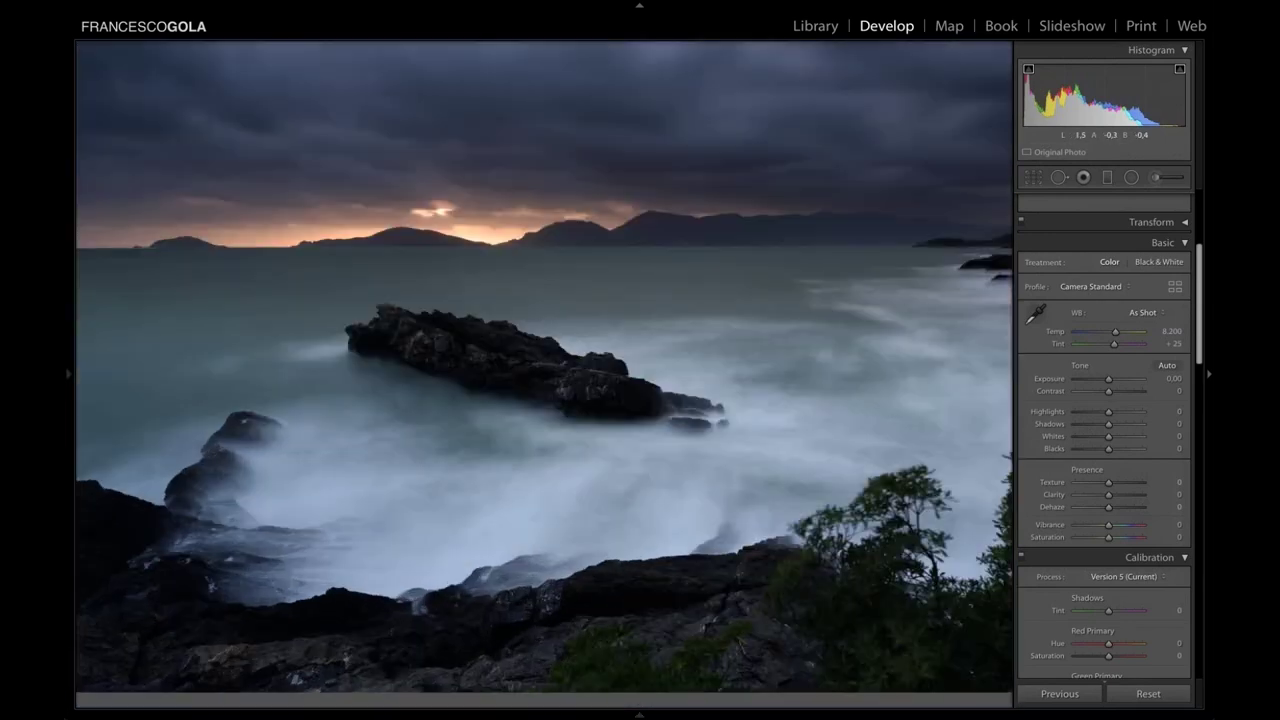
# Inspect the dark foreground rocks up close and set the photo's Highlights to -95.
pyautogui.click(186, 571)
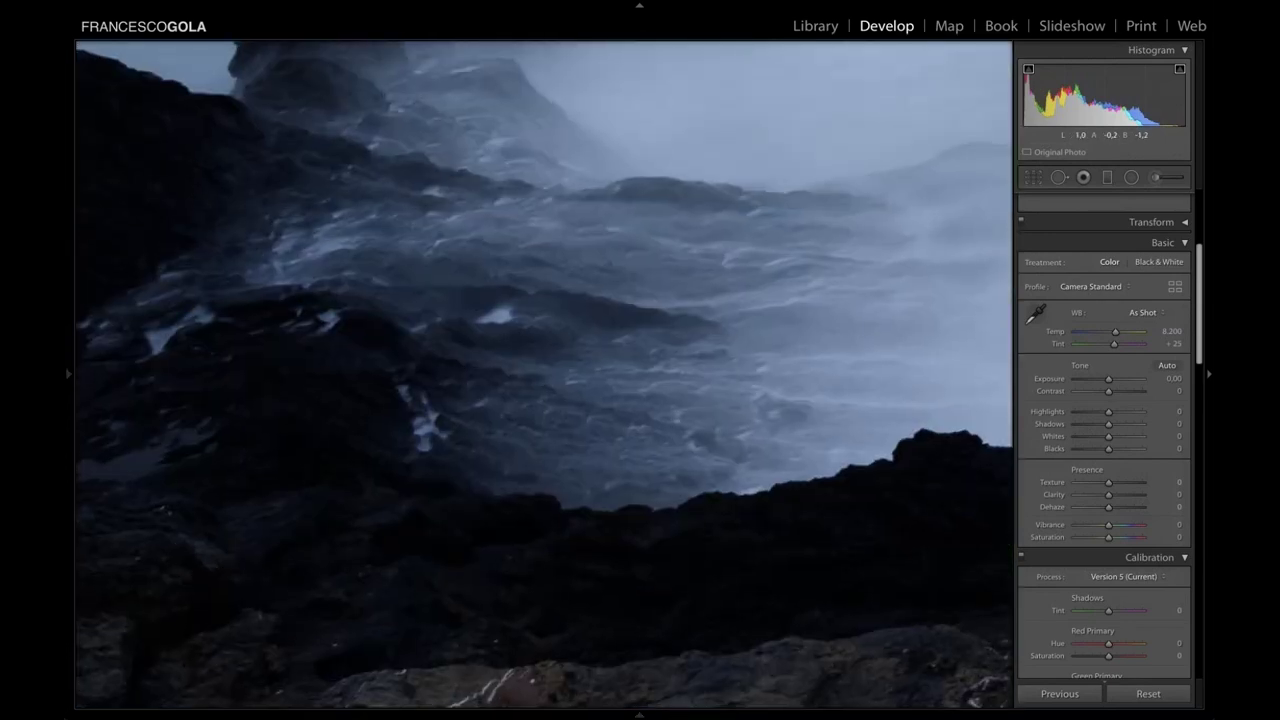
pyautogui.press('z')
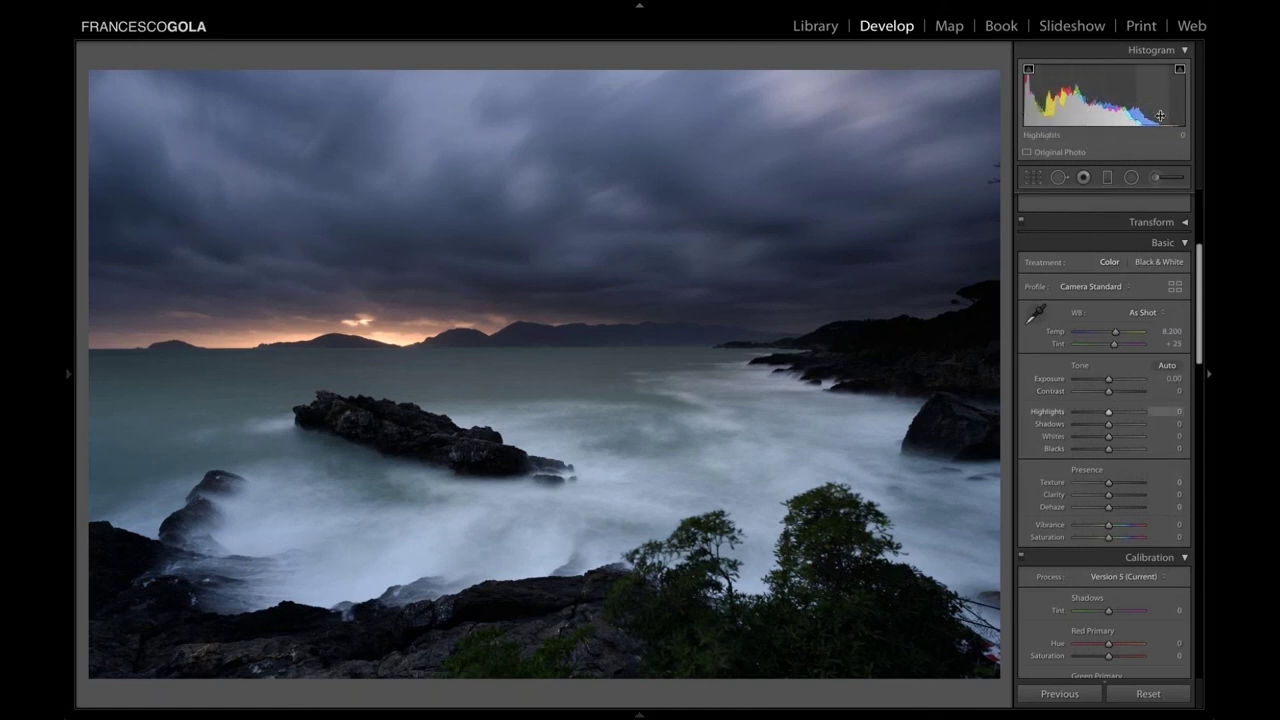
pyautogui.click(1155, 410)
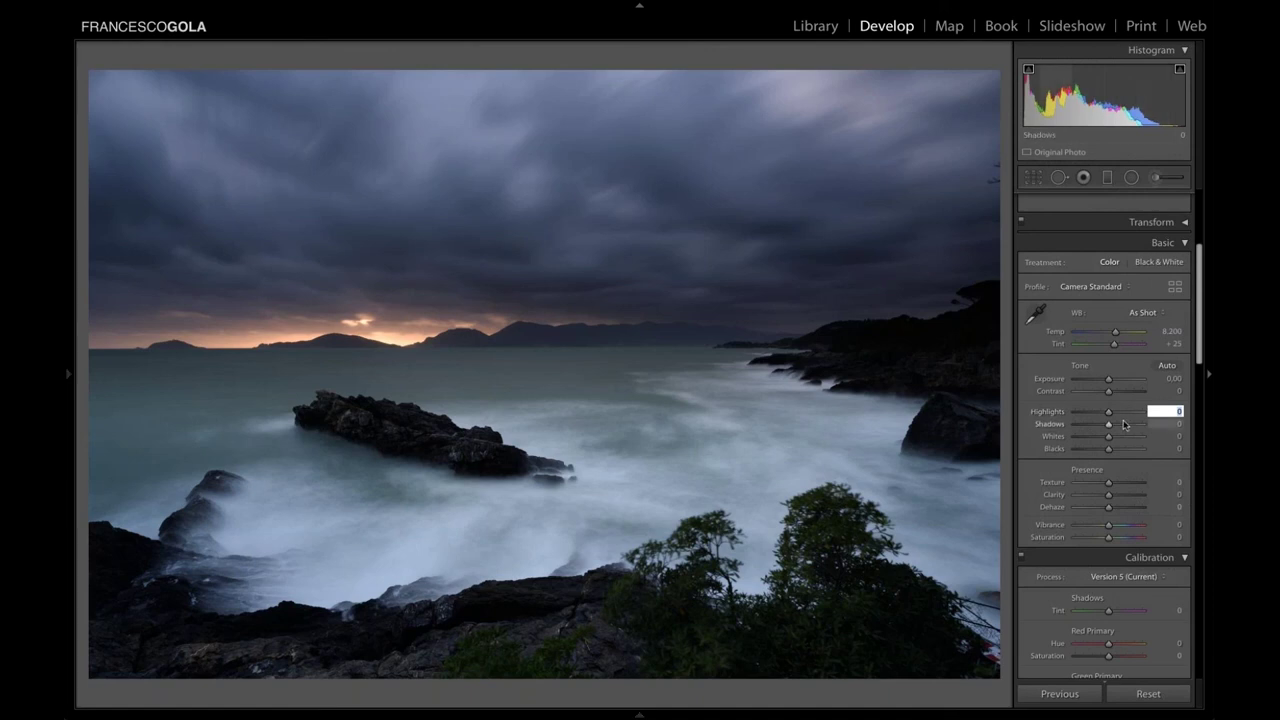
pyautogui.write('-')
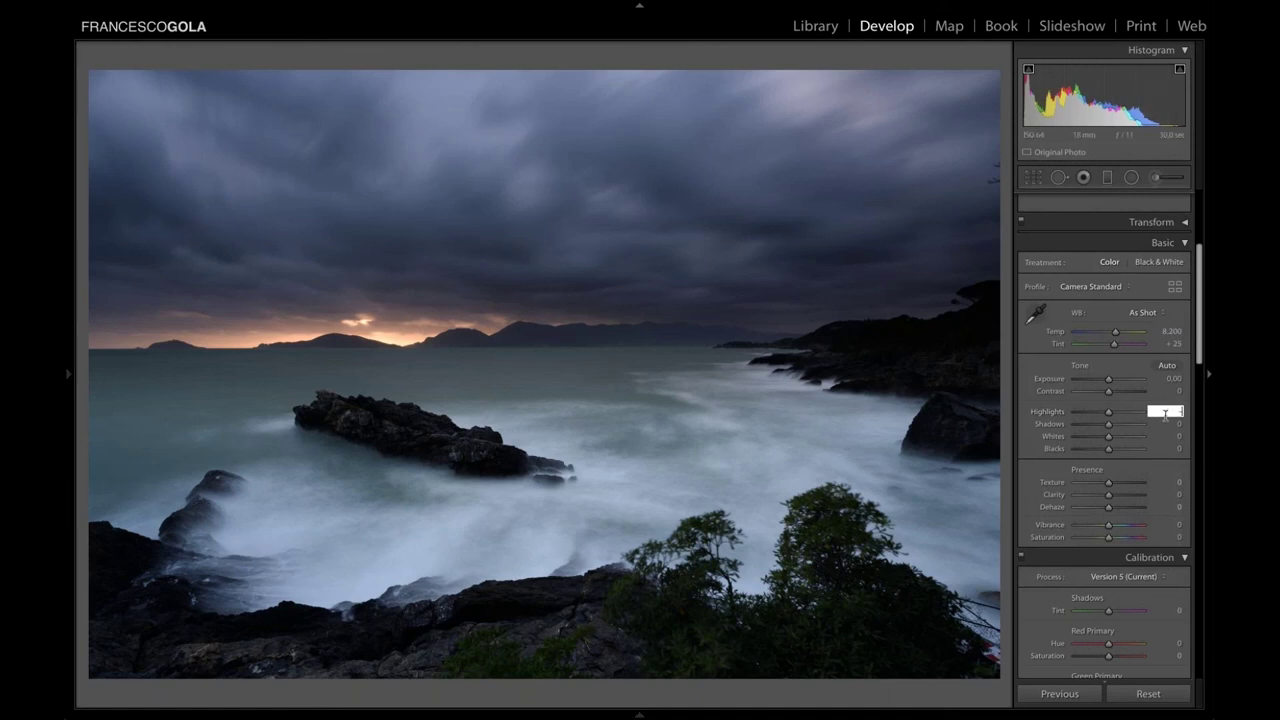
pyautogui.write('55')
pyautogui.press('Return')
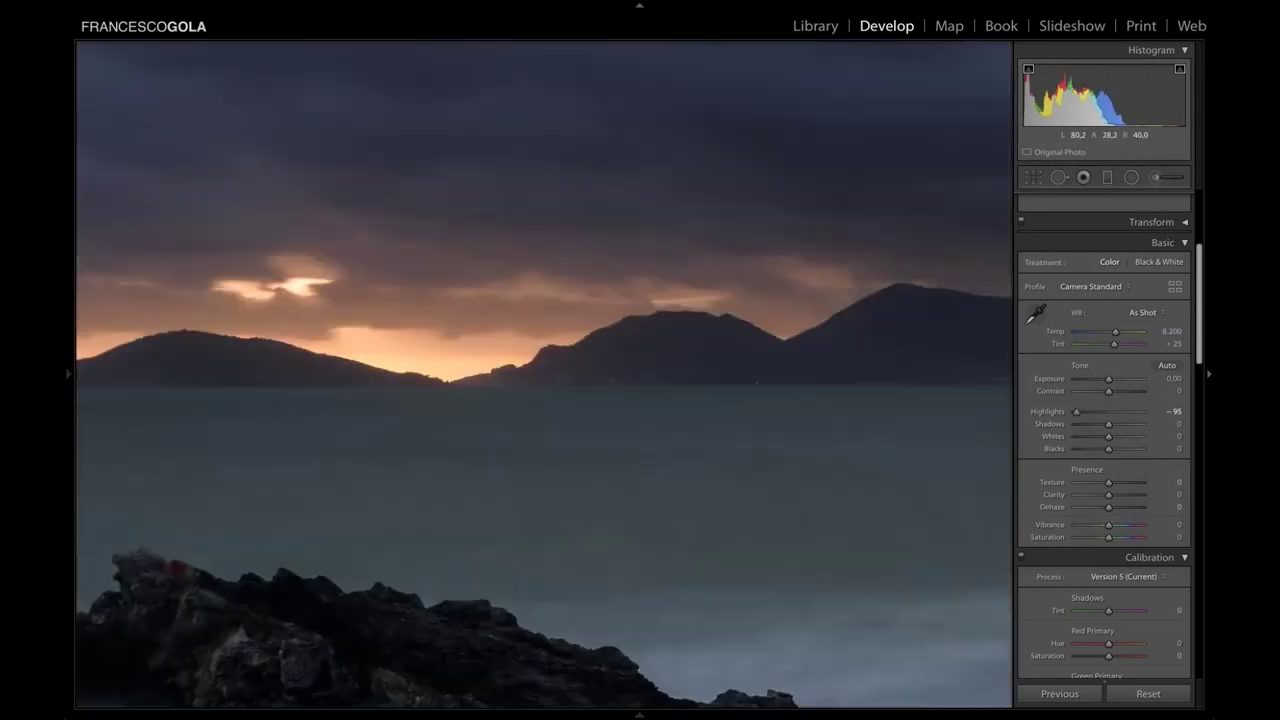
# Reset Highlights to 0 to compare the sunset glow zoomed in, and set it back to -95.
pyautogui.click(408, 334)
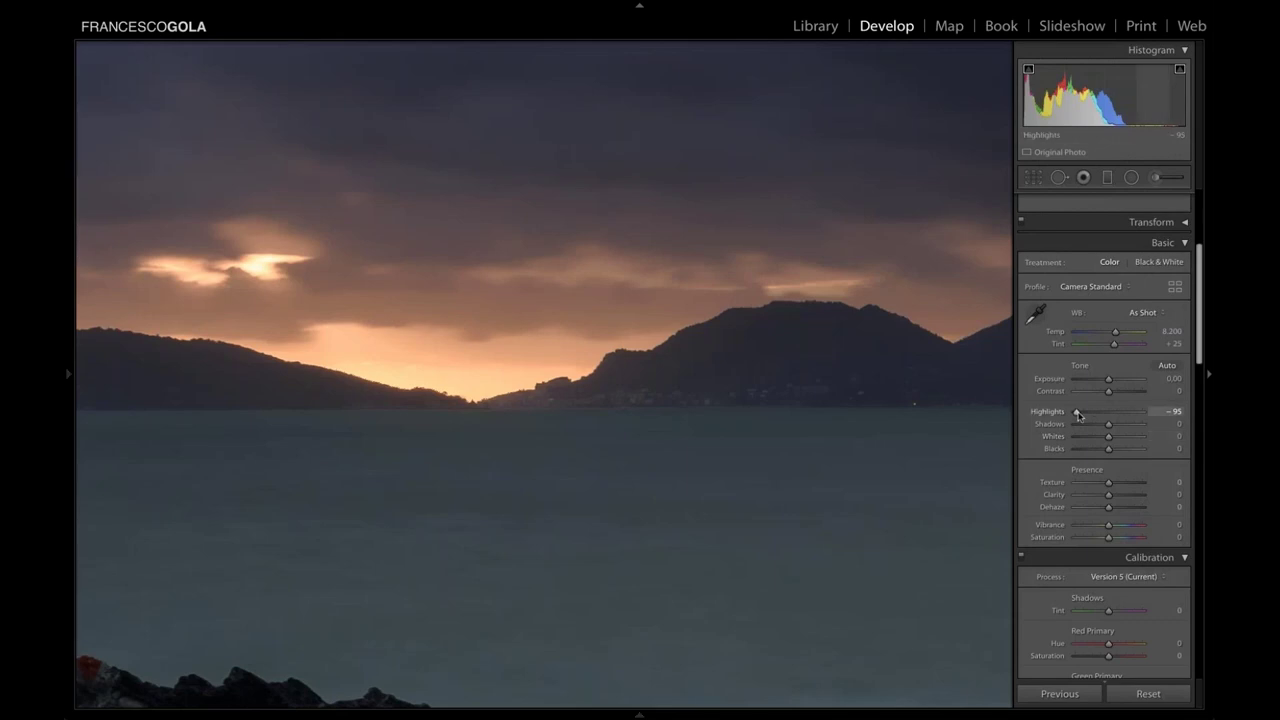
pyautogui.doubleClick(1078, 413)
pyautogui.click(1174, 411)
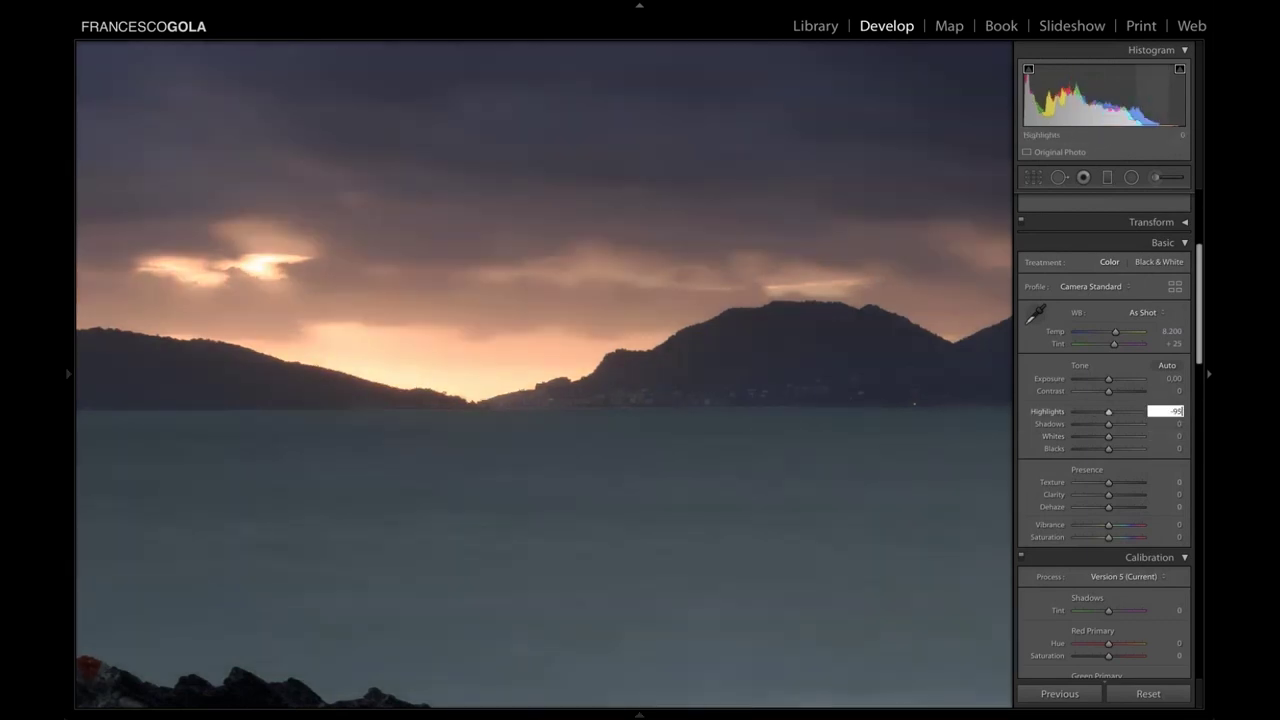
pyautogui.write('-95')
pyautogui.press('Return')
pyautogui.click(590, 409)
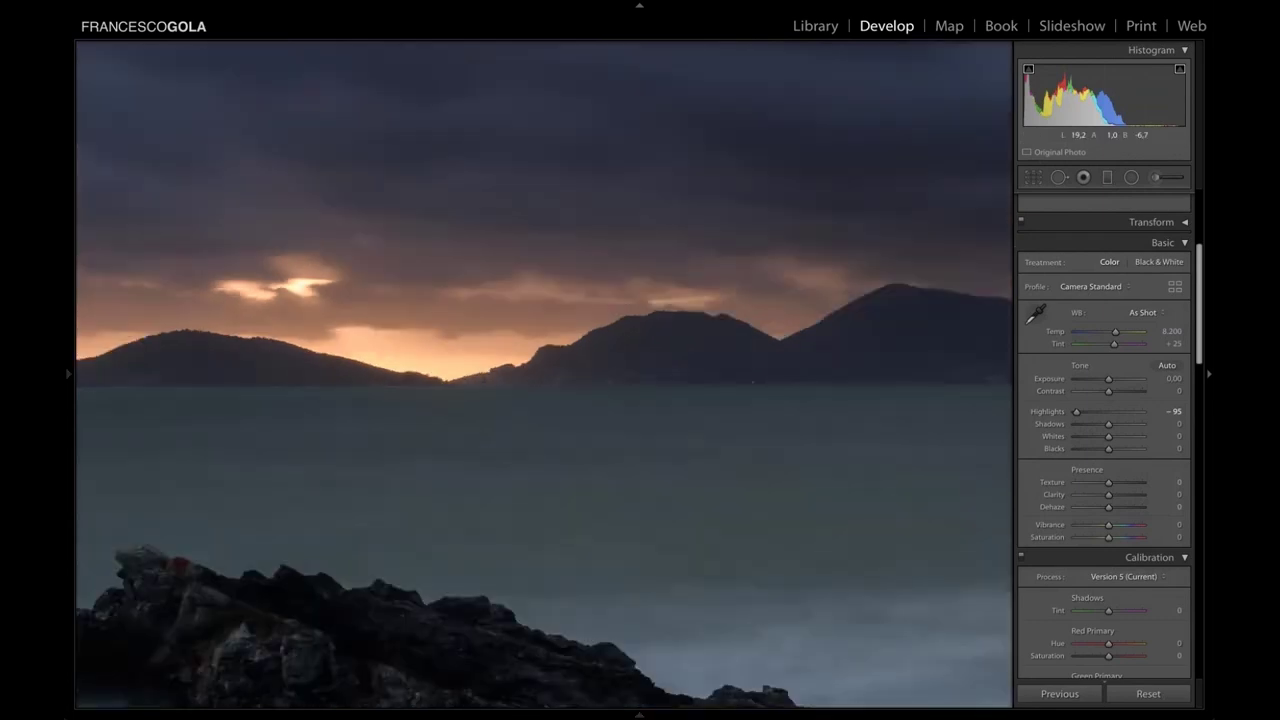
# Set Shadows to +95 and raise Whites to +3.
pyautogui.click(1174, 424)
pyautogui.write('96')
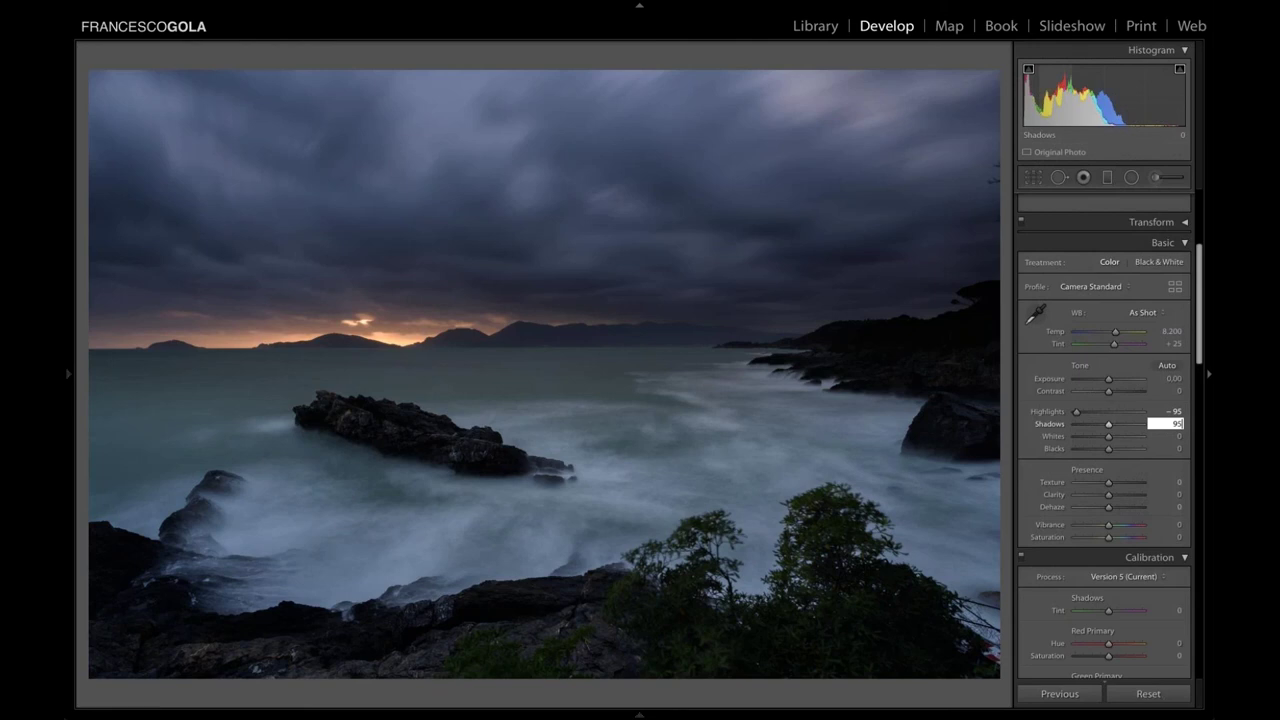
pyautogui.press('Return')
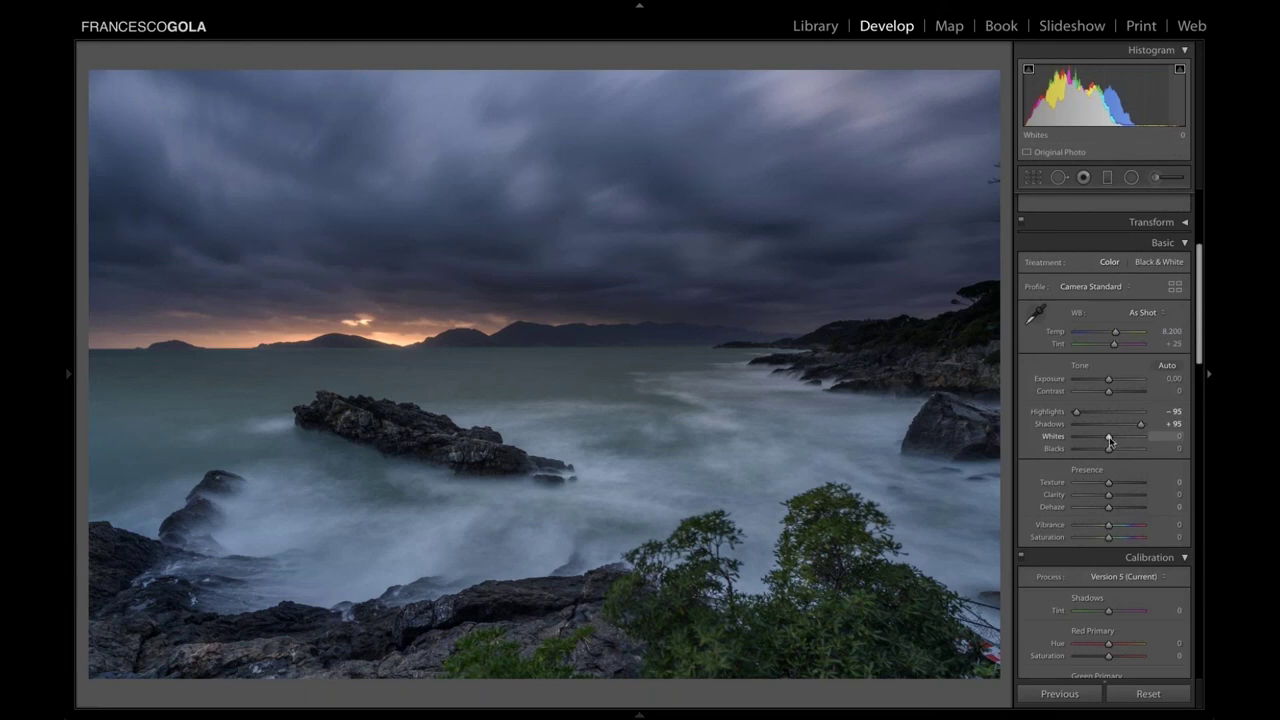
pyautogui.moveTo(1109, 440); pyautogui.dragTo(1108, 441)
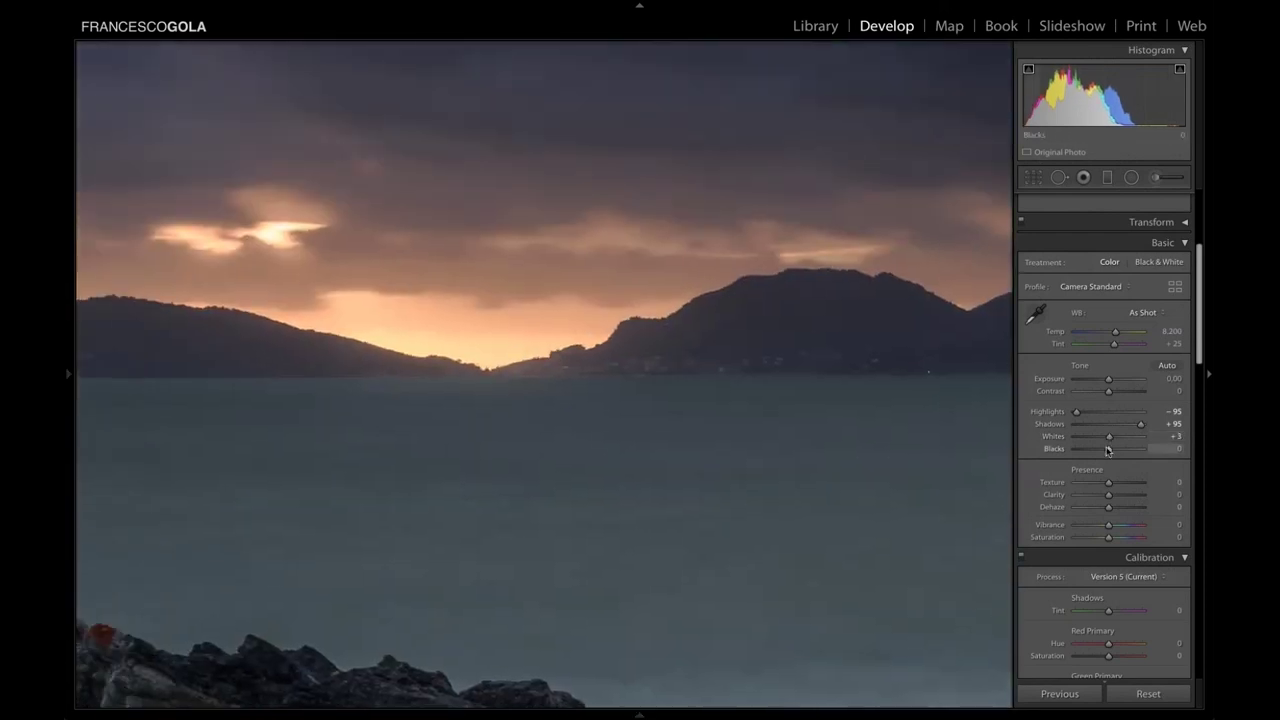
# Try Whites at +33 to check the sunset glow for clipping, and reset Whites to 0.
pyautogui.moveTo(1109, 437); pyautogui.dragTo(1119, 438)
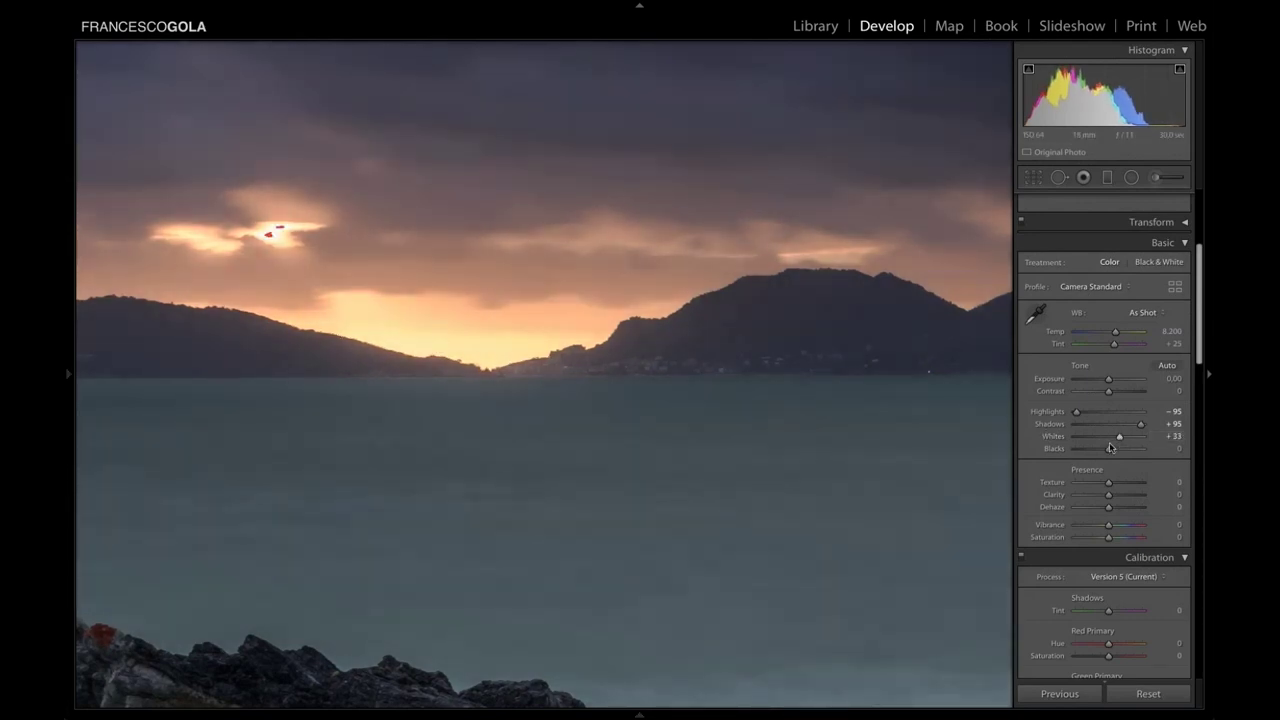
pyautogui.doubleClick(1120, 440)
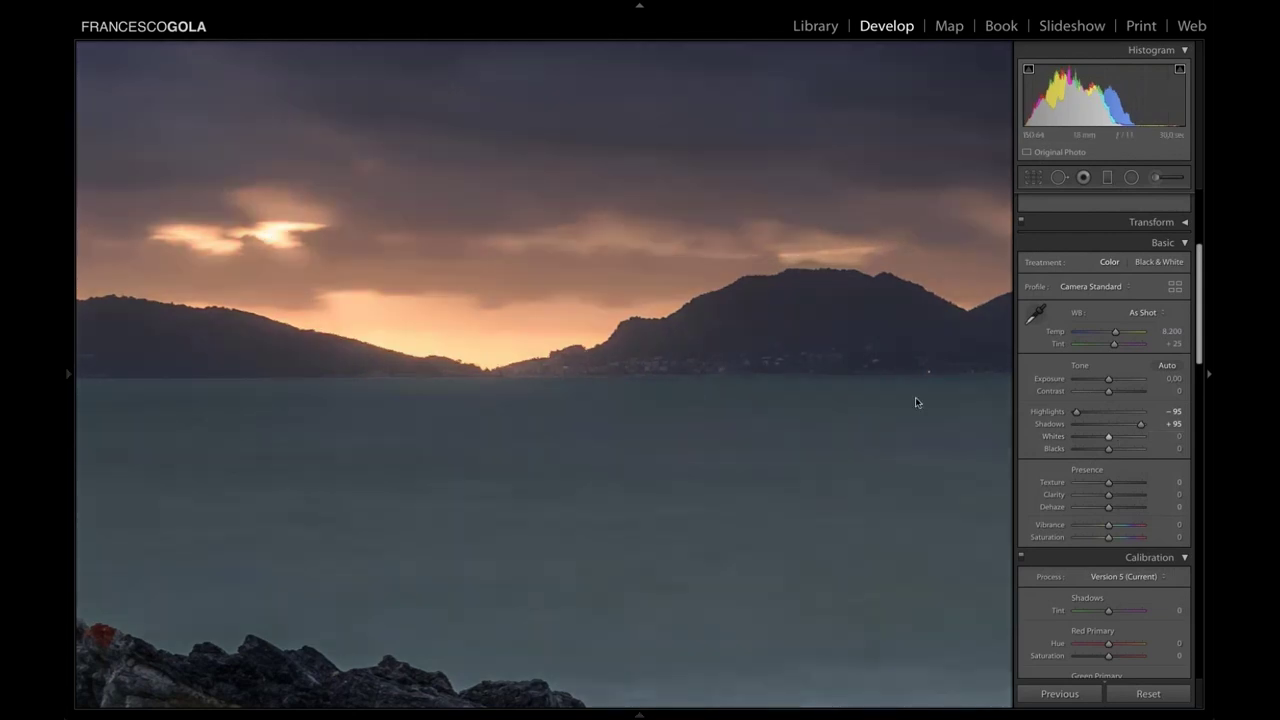
pyautogui.click(441, 351)
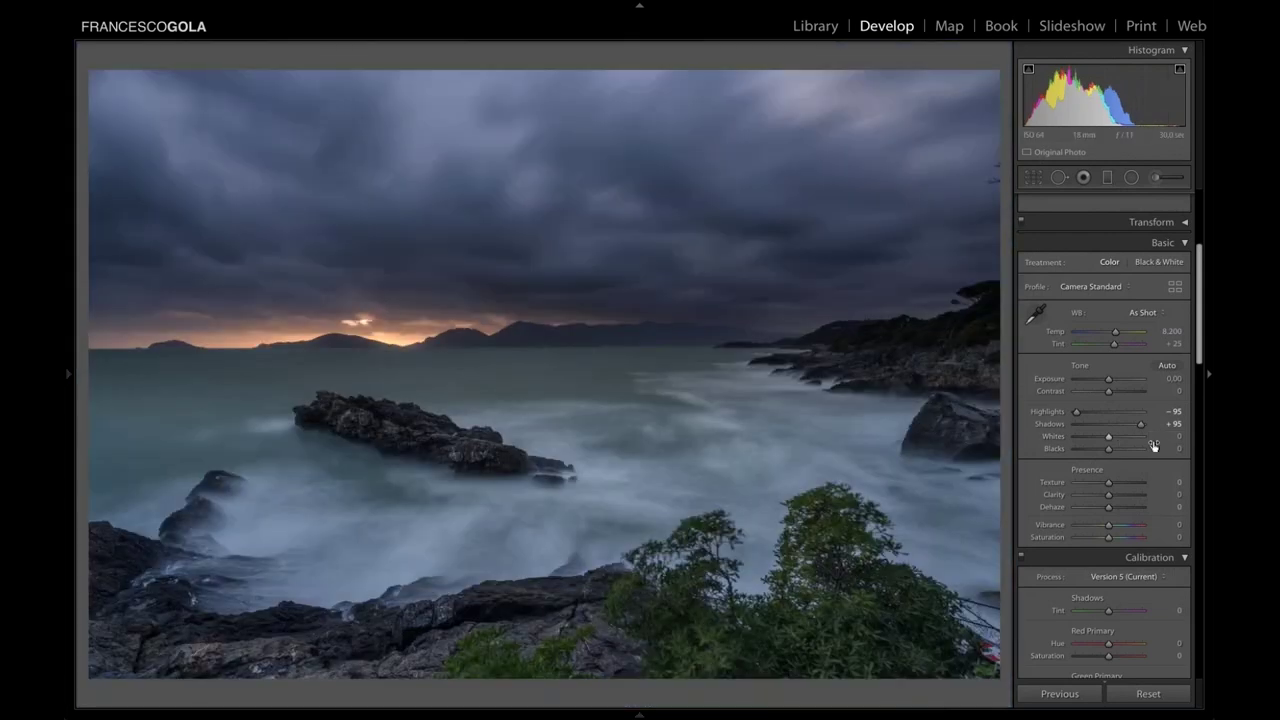
# Set Blacks to -6 and Exposure to +0.75, and inspect the foreground rocks and the sunset horizon up close.
pyautogui.moveTo(1108, 454); pyautogui.dragTo(1107, 455)
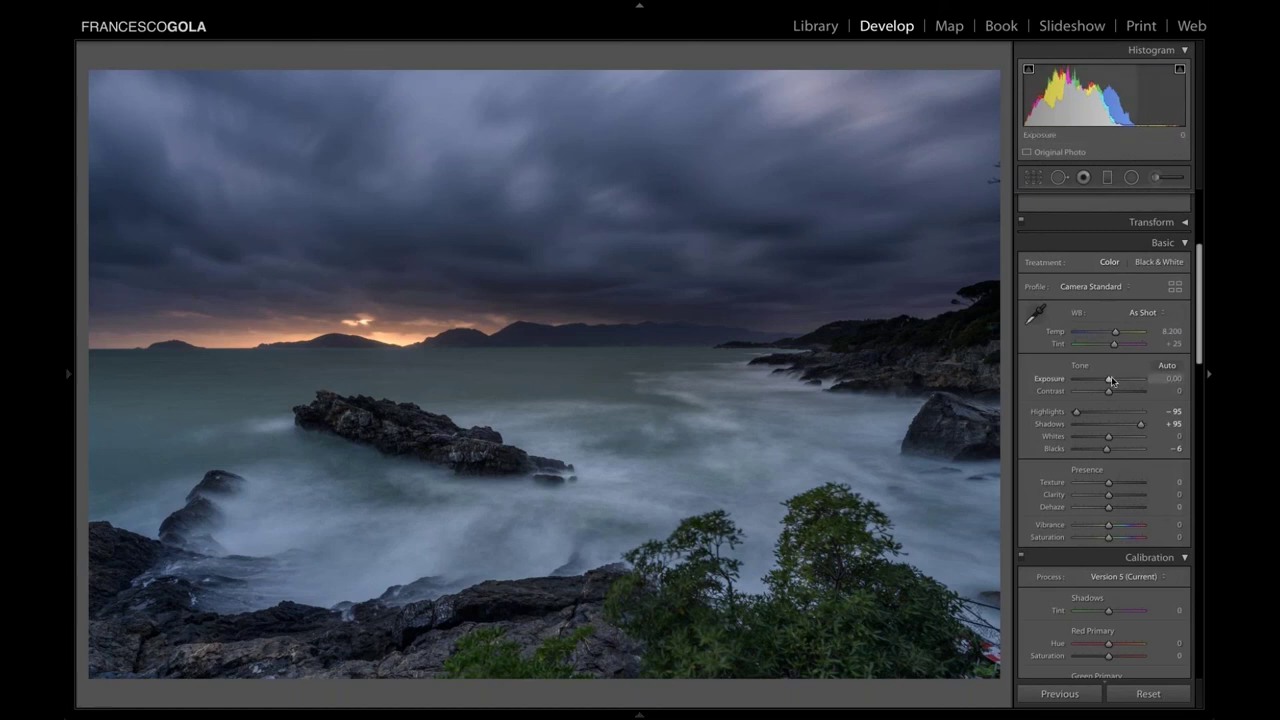
pyautogui.moveTo(1110, 382); pyautogui.dragTo(1116, 383)
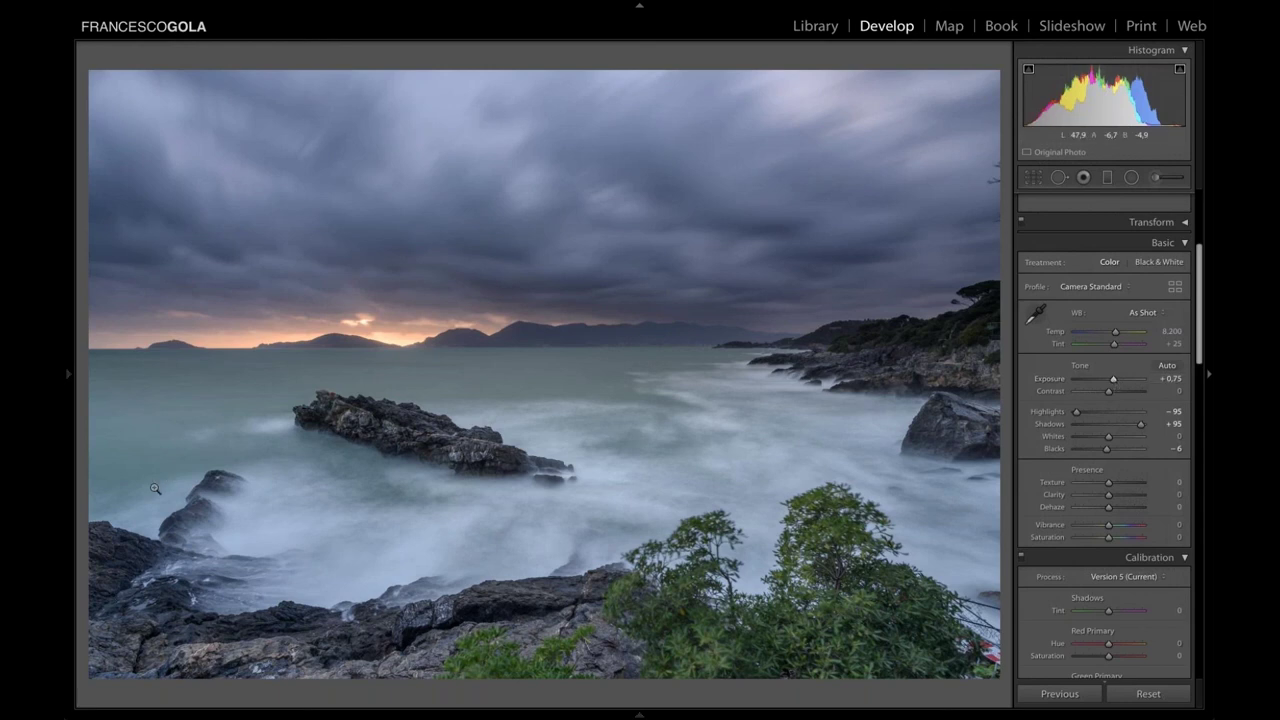
pyautogui.click(136, 582)
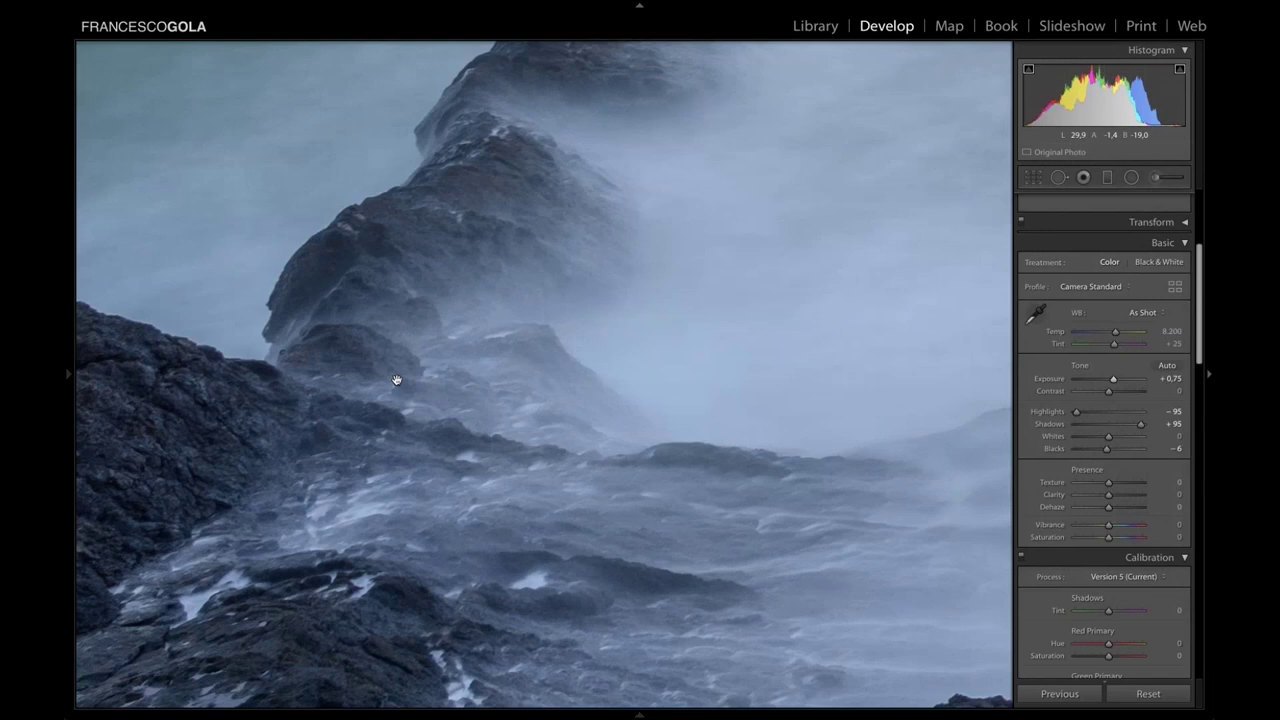
pyautogui.click(394, 380)
pyautogui.click(350, 352)
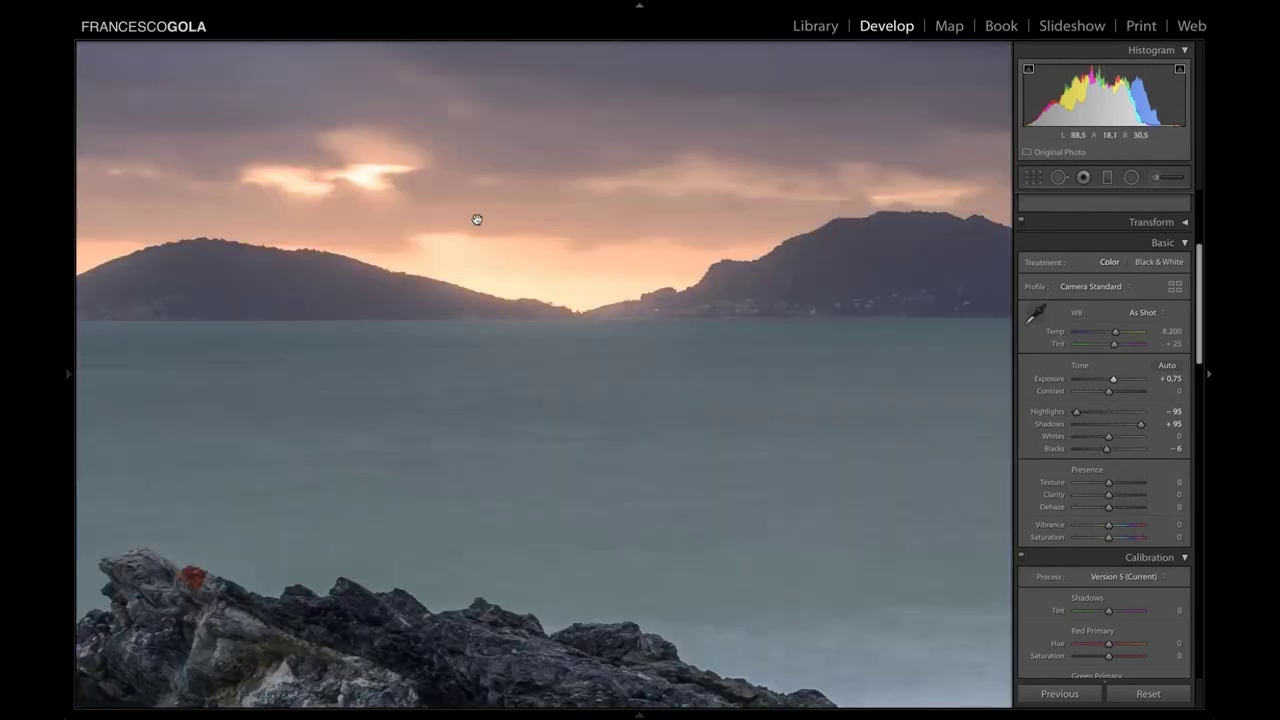
pyautogui.click(589, 321)
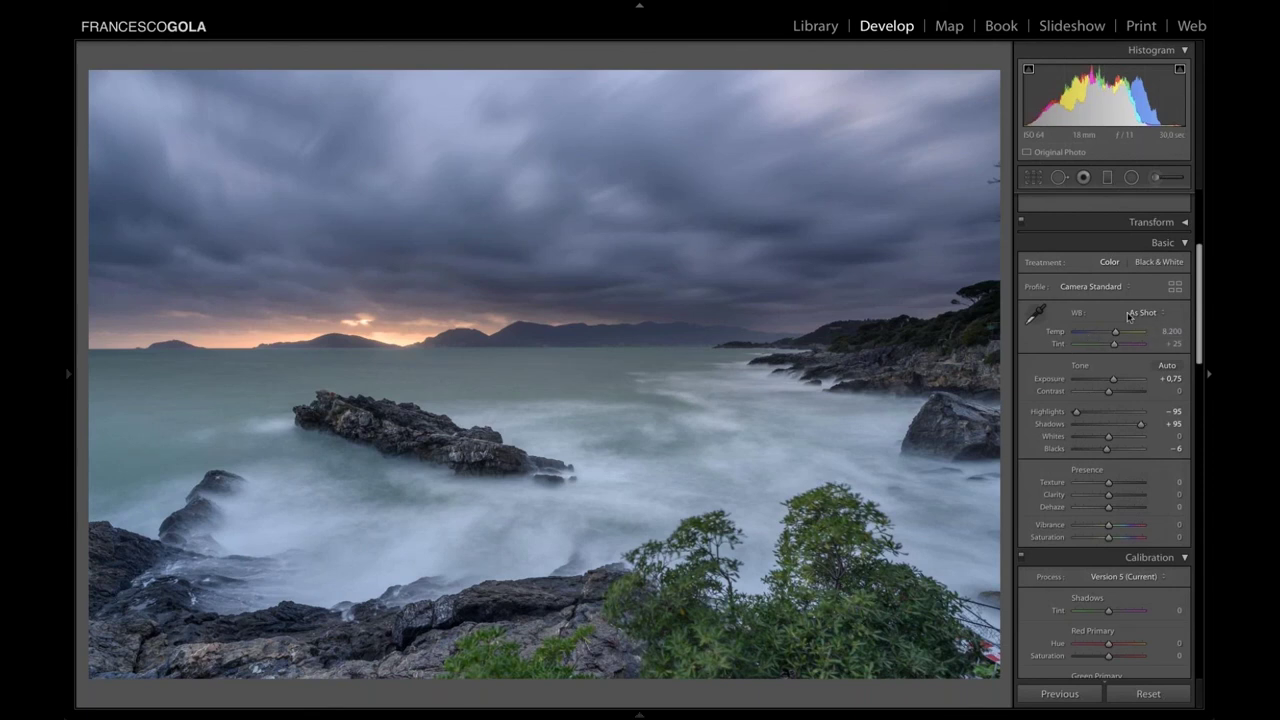
# Warm the white balance by setting Temp to 9,500 and Tint to +30.
pyautogui.moveTo(1116, 334); pyautogui.dragTo(1119, 332)
pyautogui.click(1163, 330)
pyautogui.write('9500')
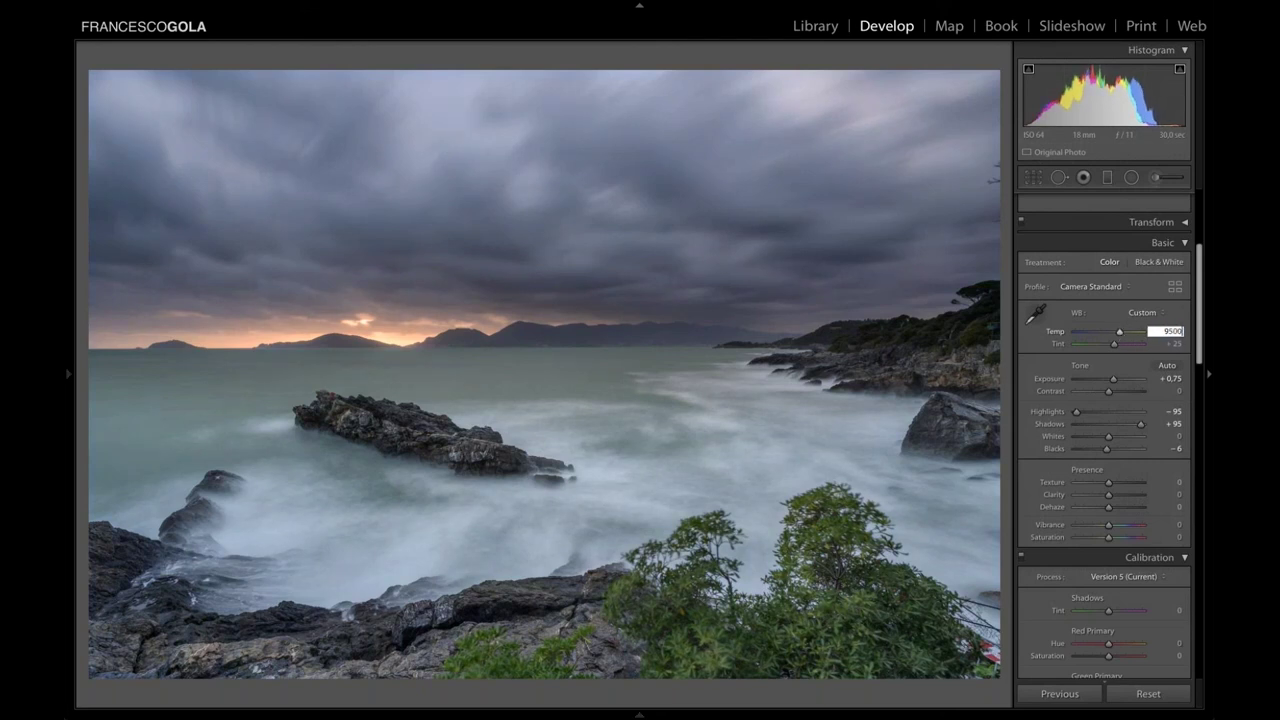
pyautogui.press('Return')
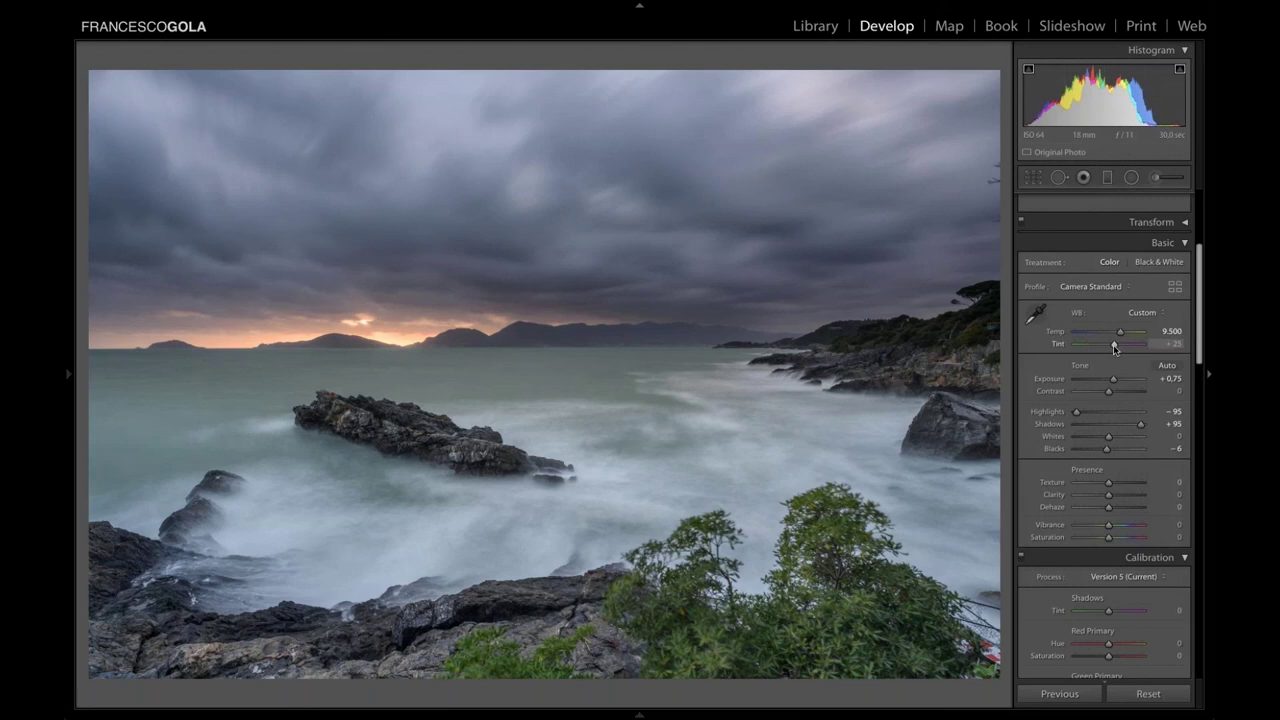
pyautogui.moveTo(1115, 347); pyautogui.dragTo(1116, 348)
# Try a stronger overall Saturation, reset it to 0, and set Vibrance to +20 instead.
pyautogui.scroll(-3, 1116, 343)
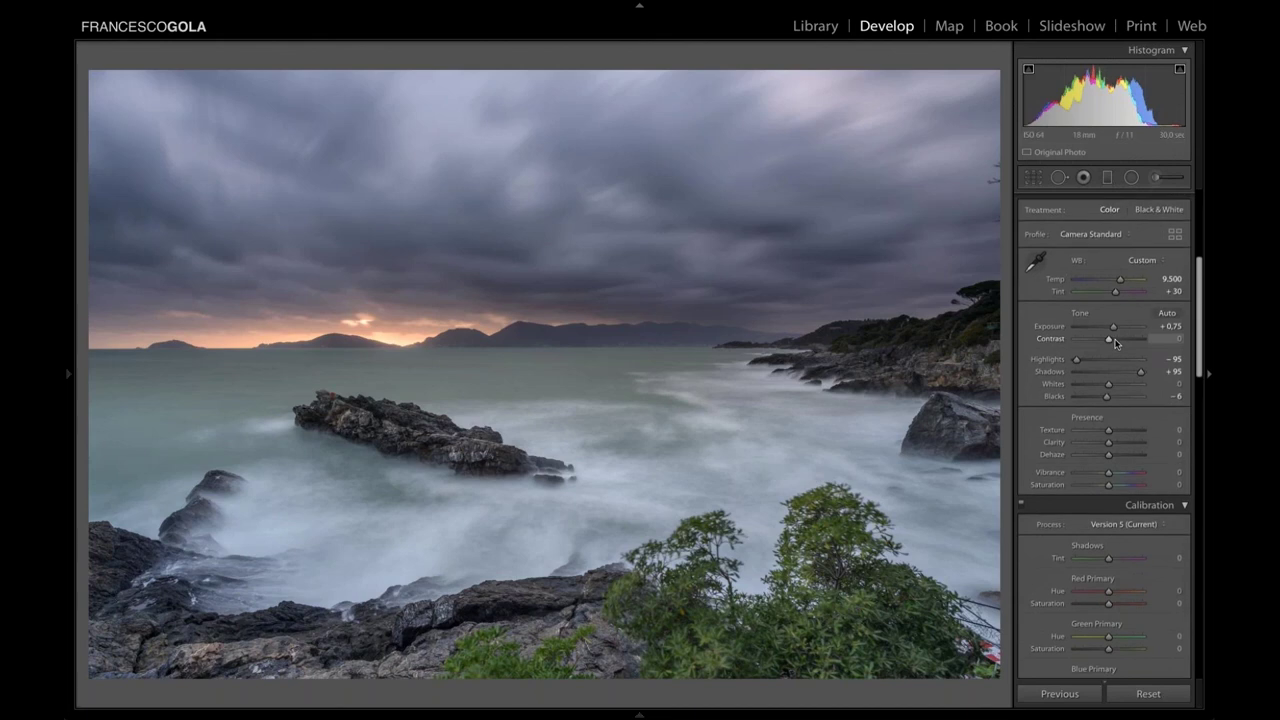
pyautogui.scroll(-2, 1110, 360)
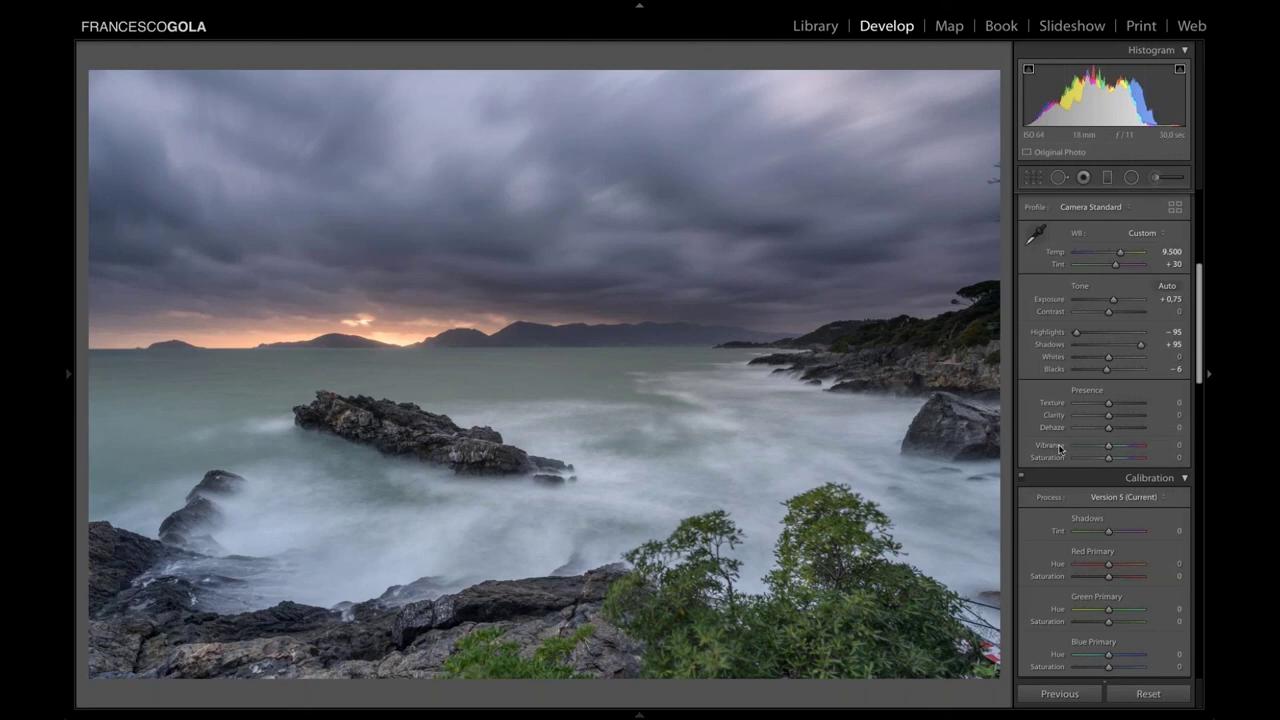
pyautogui.moveTo(1108, 460); pyautogui.dragTo(1132, 460)
pyautogui.doubleClick(1132, 460)
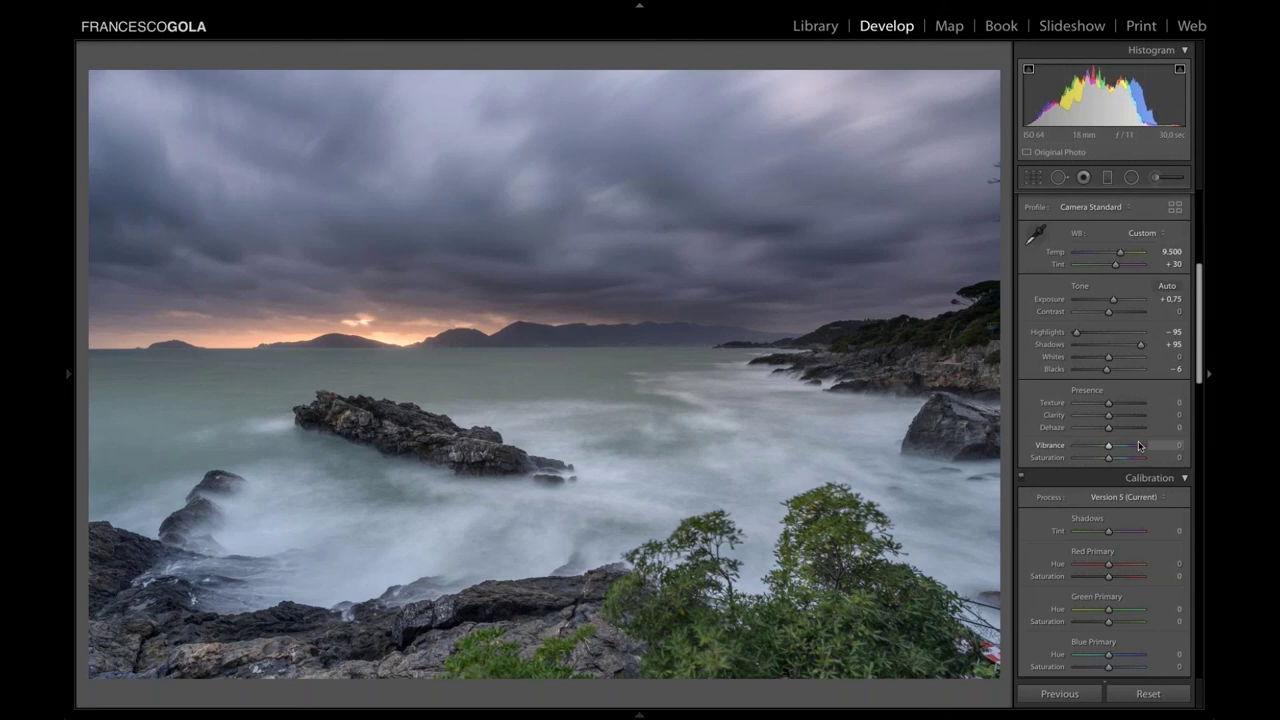
pyautogui.click(1174, 445)
pyautogui.write('20')
pyautogui.press('Return')
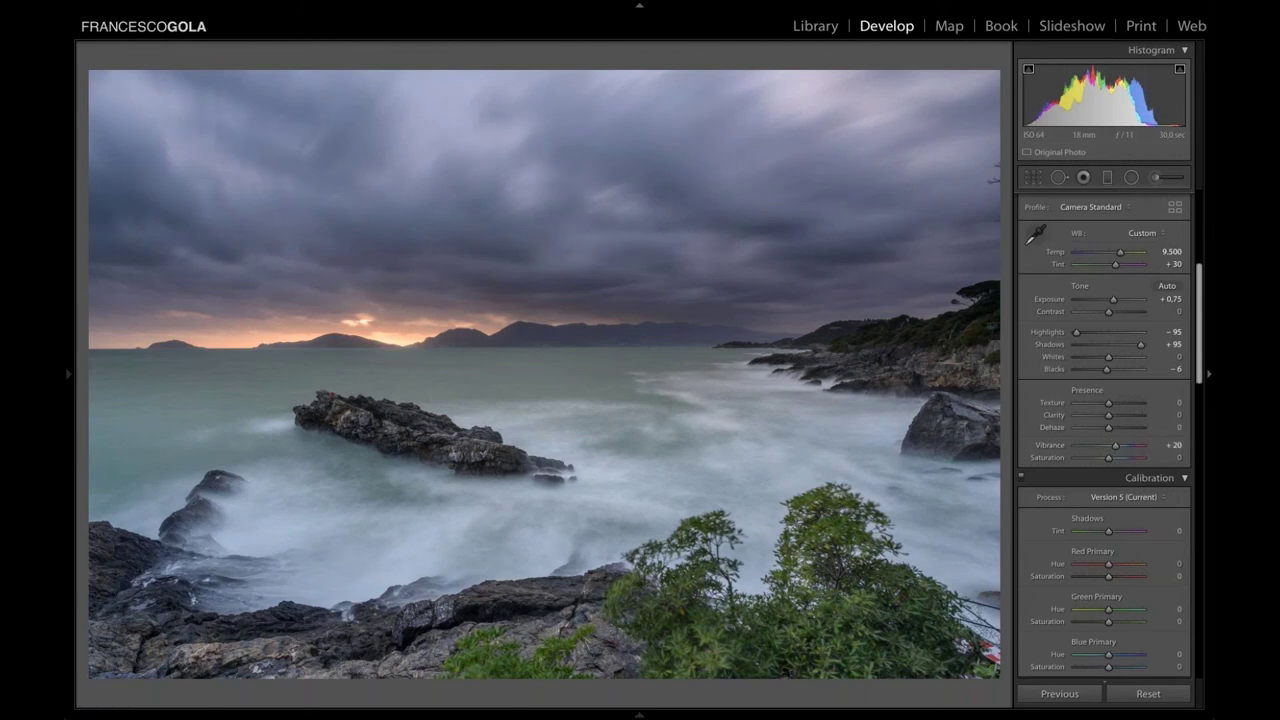
# Raise the Blue Primary Saturation to +10 in the Calibration settings.
pyautogui.scroll(-3, 1163, 513)
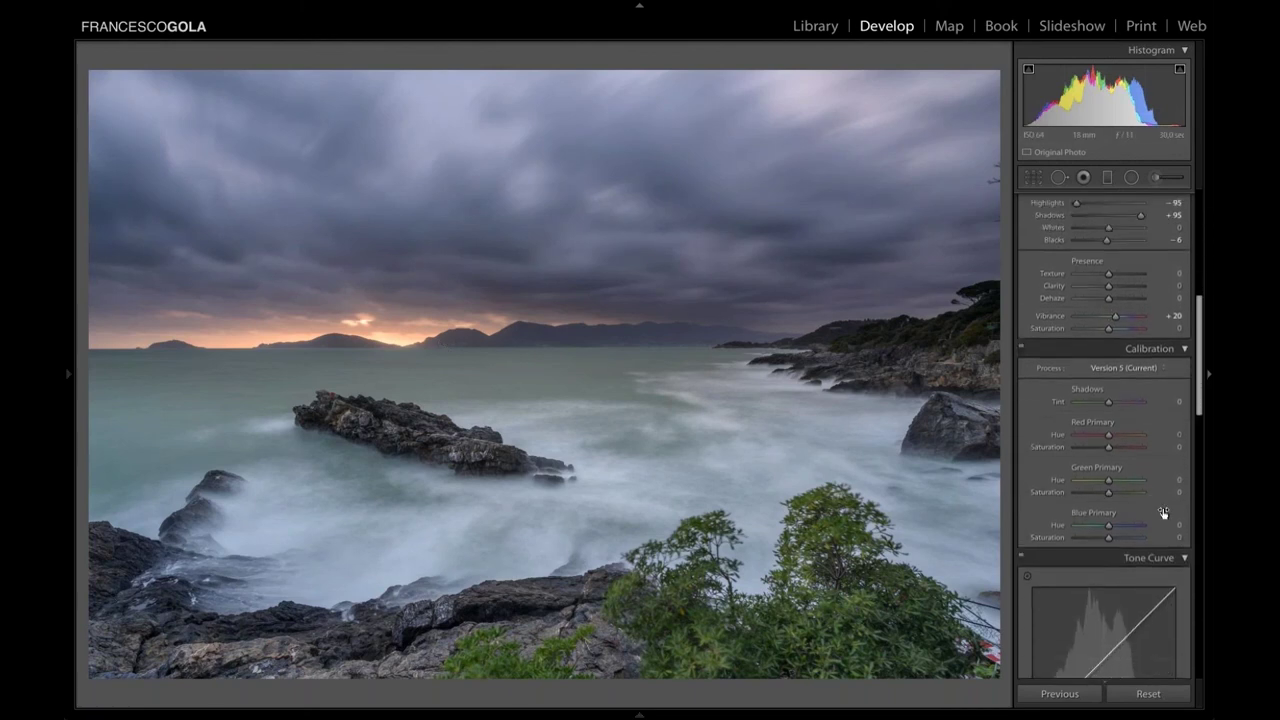
pyautogui.scroll(5, 1150, 420)
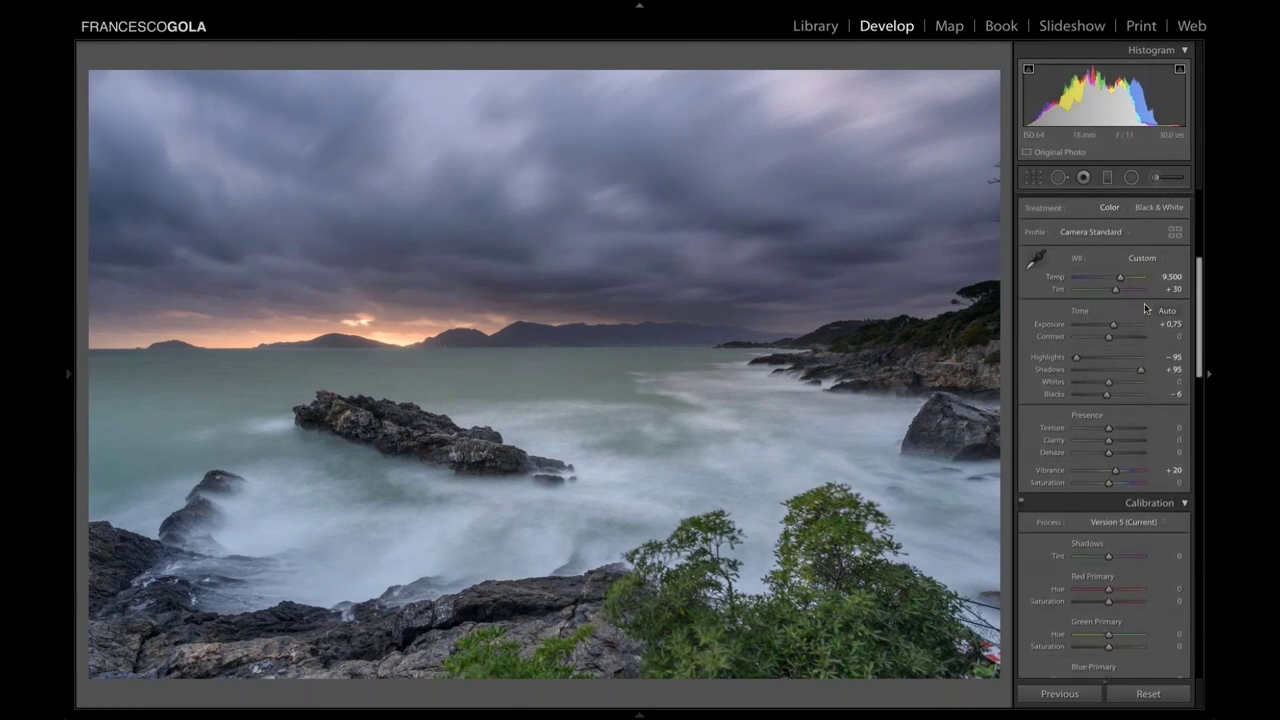
pyautogui.scroll(-1, 1145, 308)
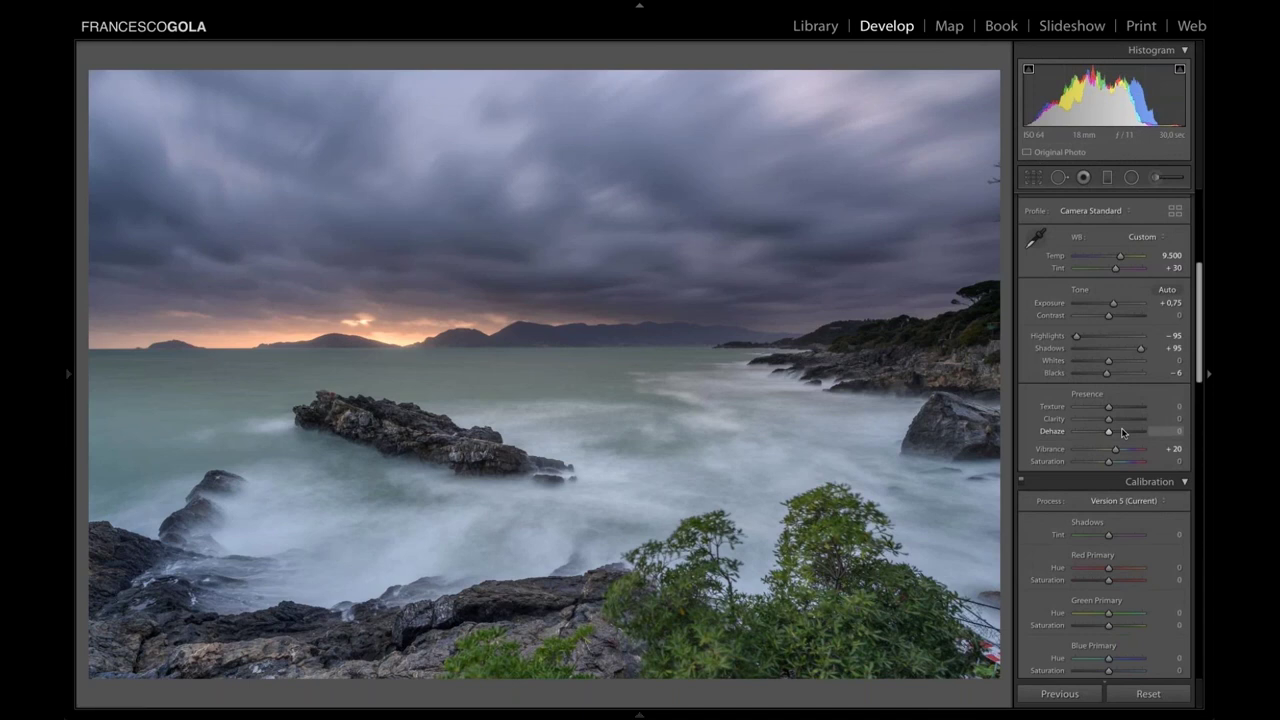
pyautogui.scroll(-2, 1122, 432)
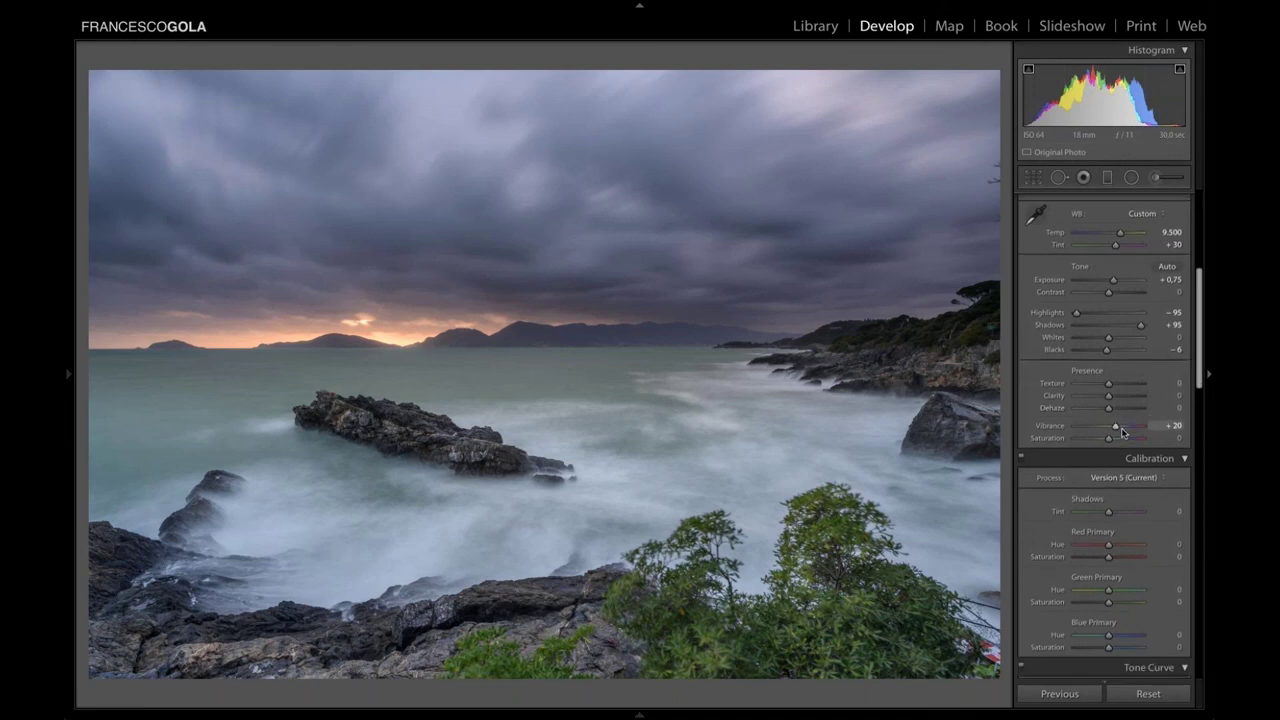
pyautogui.scroll(-4, 1122, 432)
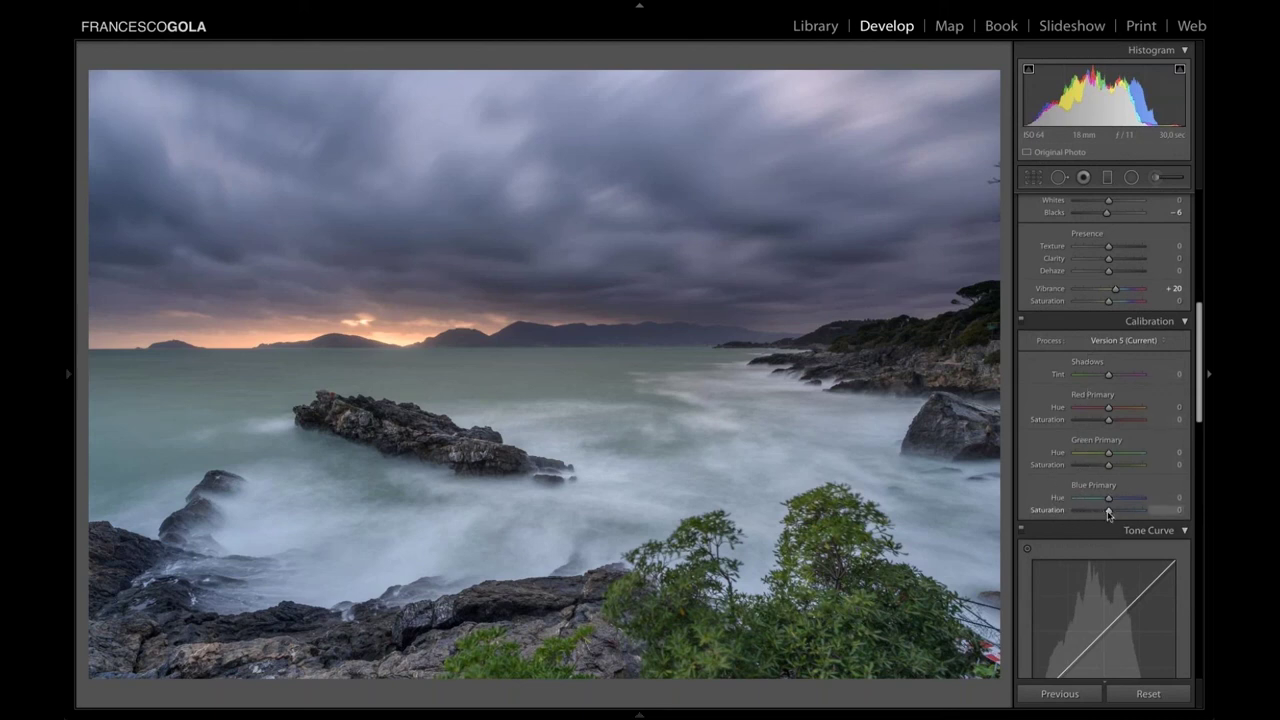
pyautogui.moveTo(1107, 514); pyautogui.dragTo(1111, 515)
# Collapse the Tone Curve settings and bring the complete HSL adjustments into view.
pyautogui.scroll(-6, 1168, 270)
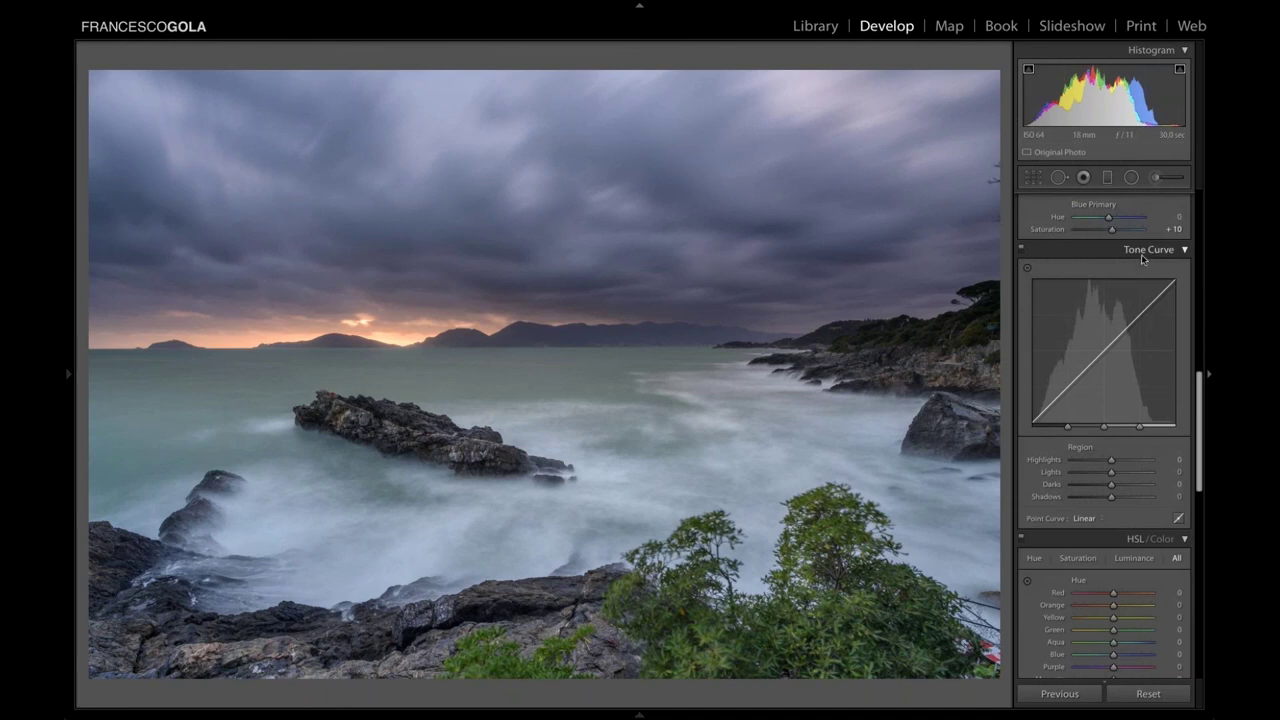
pyautogui.click(1183, 252)
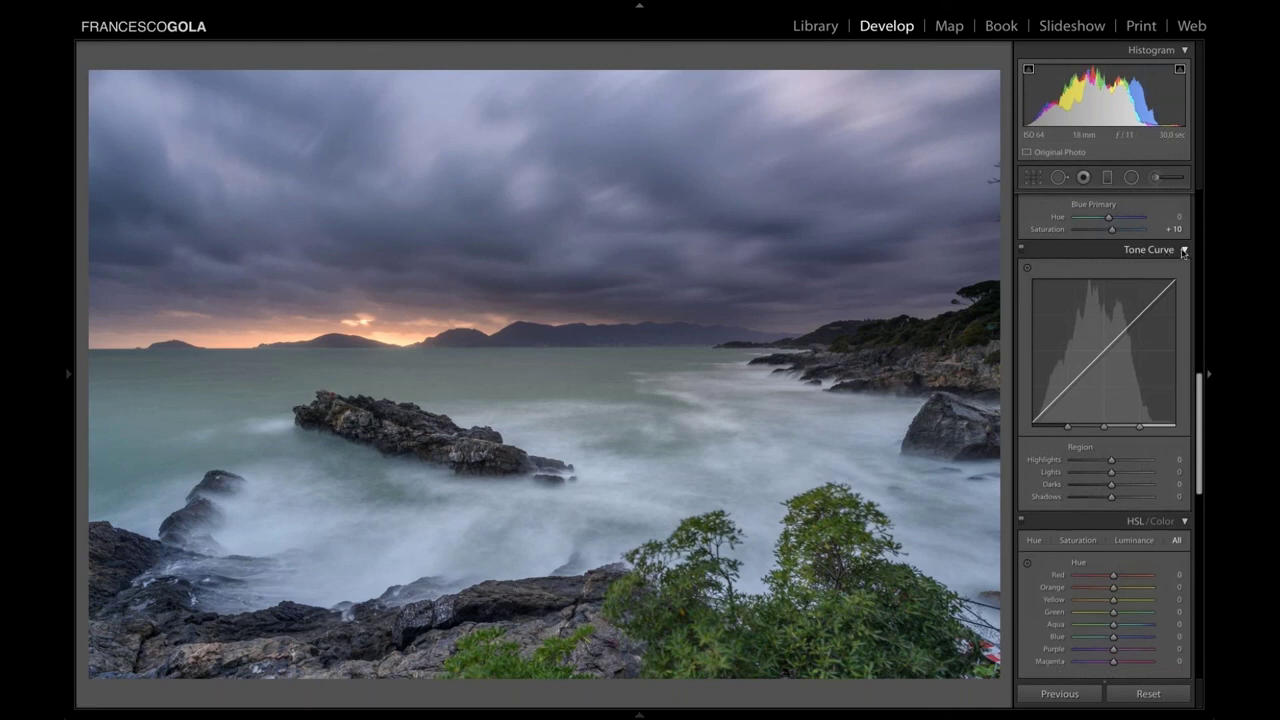
pyautogui.scroll(-2, 1097, 313)
pyautogui.scroll(-2, 1097, 313)
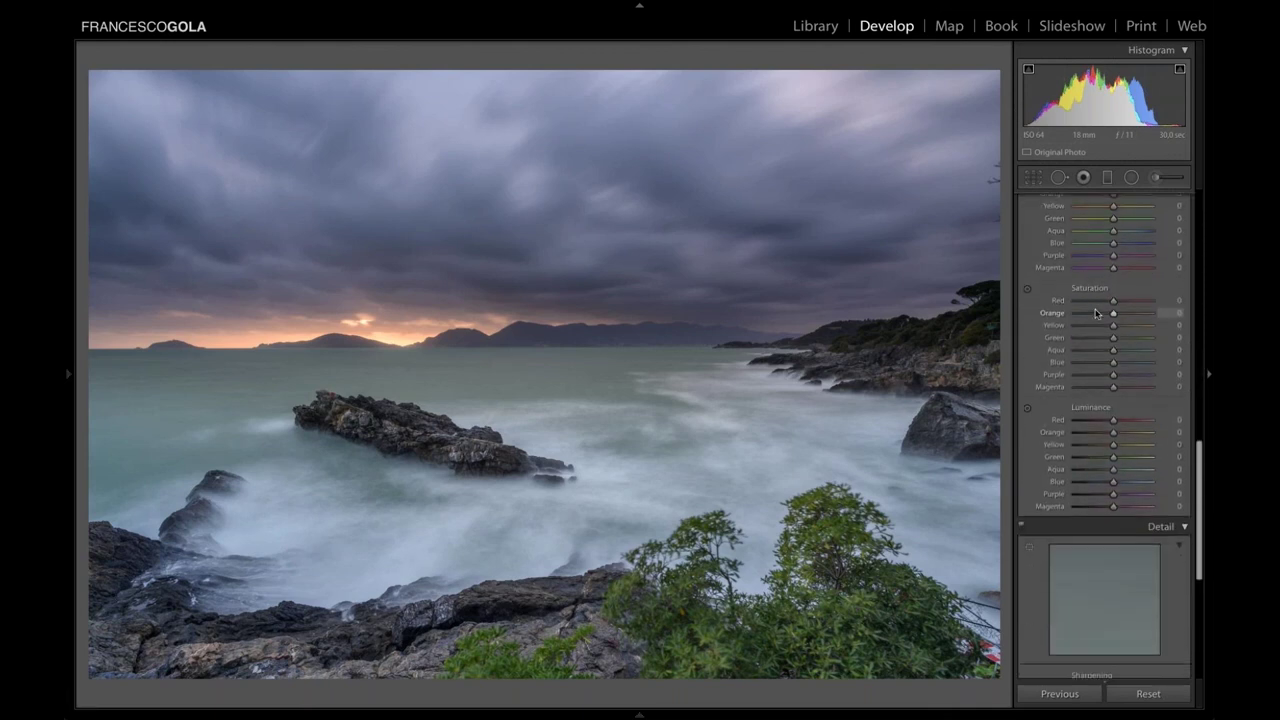
pyautogui.scroll(3, 1120, 260)
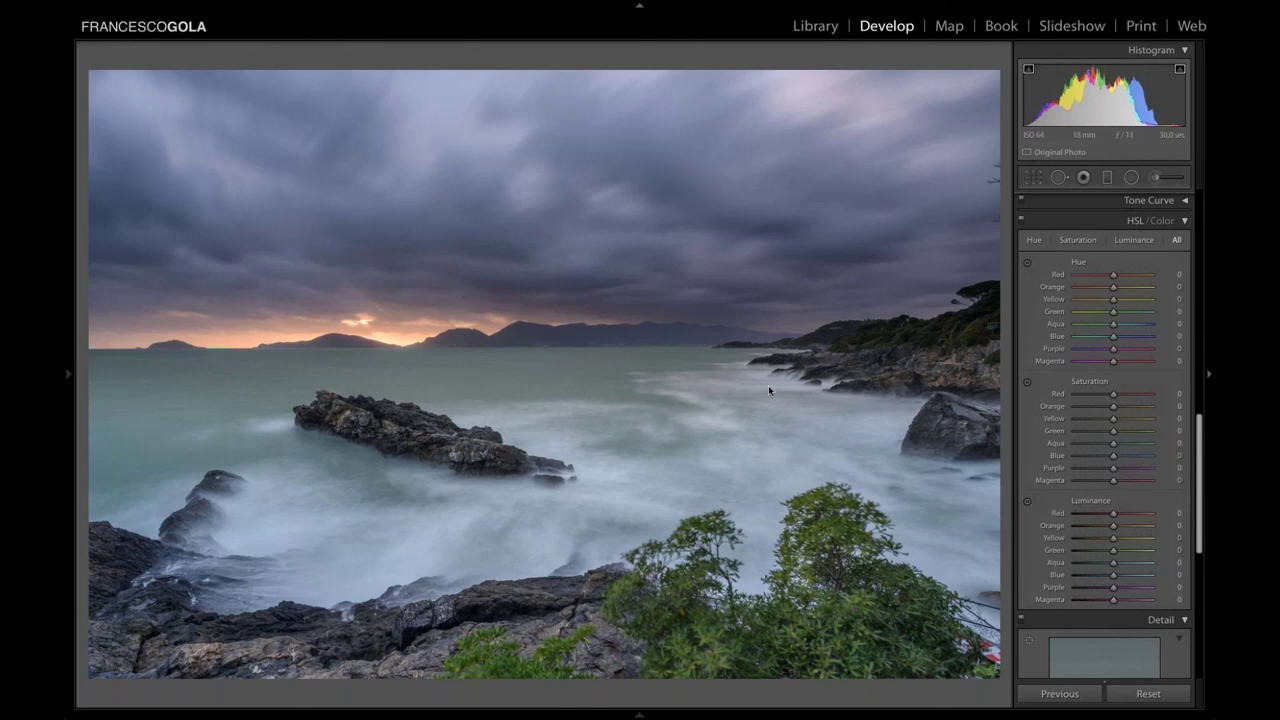
# Set the Yellow Hue to -40 while viewing the sunset up close, and compare the glow with HSL off and on.
pyautogui.click(393, 339)
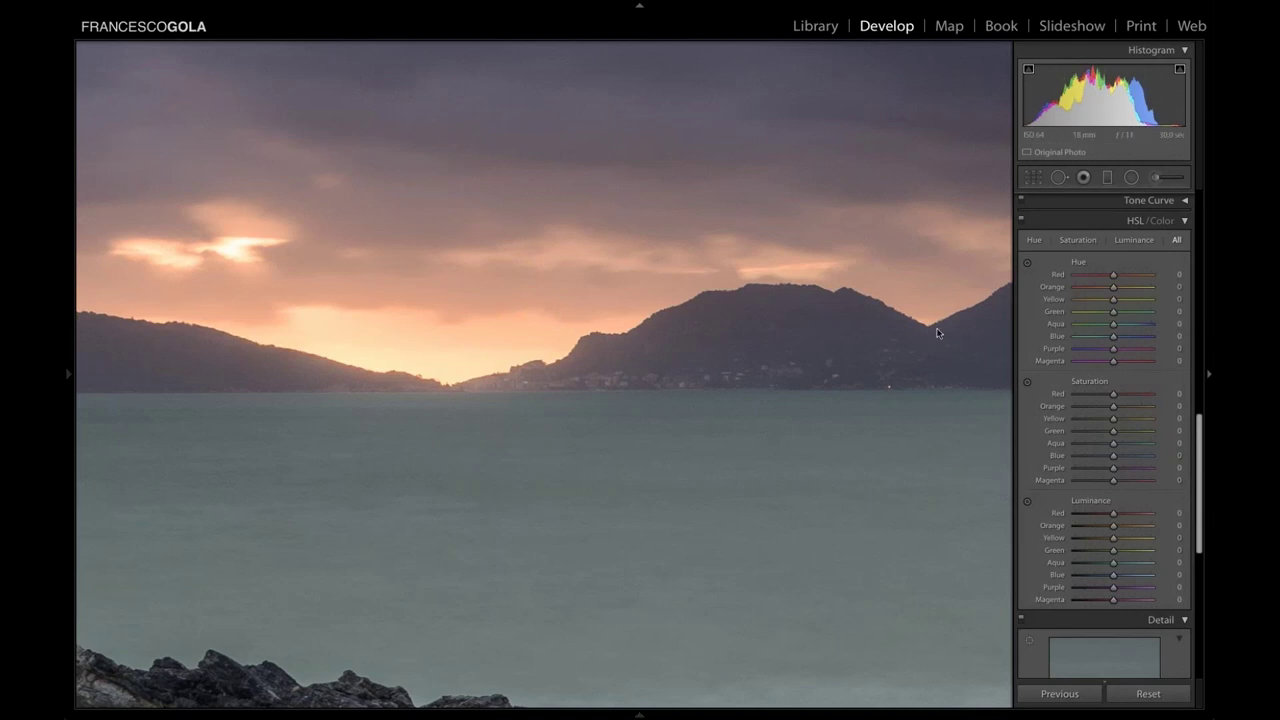
pyautogui.click(1098, 301)
pyautogui.click(1022, 221)
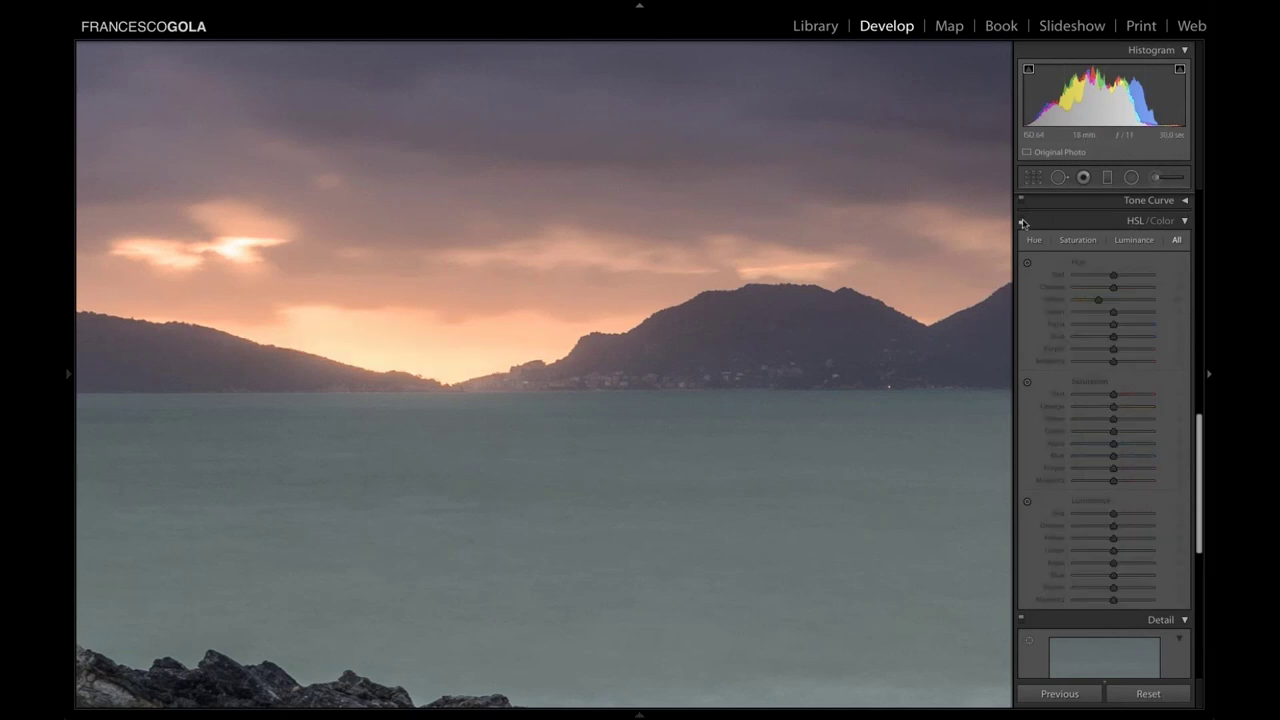
pyautogui.click(1022, 221)
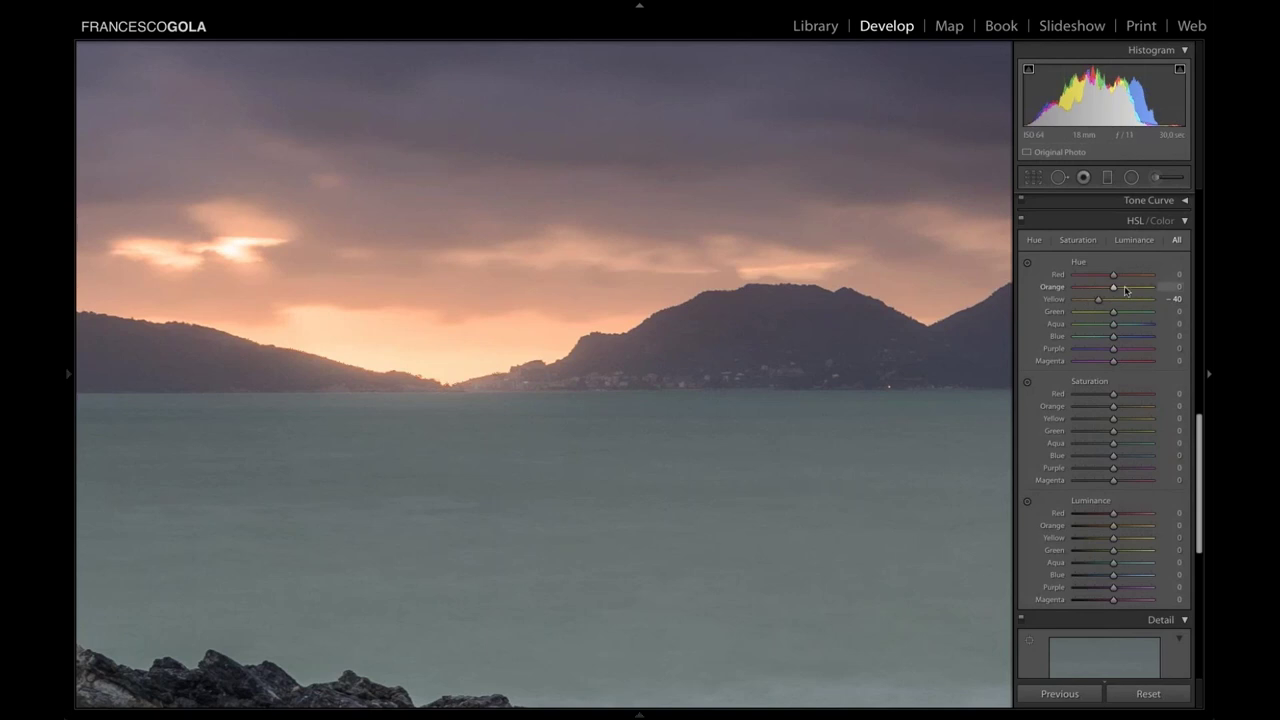
# Set the Orange Saturation to +21 and compare the sunset with the HSL adjustments off and on.
pyautogui.click(1123, 408)
pyautogui.moveTo(1123, 410); pyautogui.dragTo(1121, 411)
pyautogui.click(1020, 219)
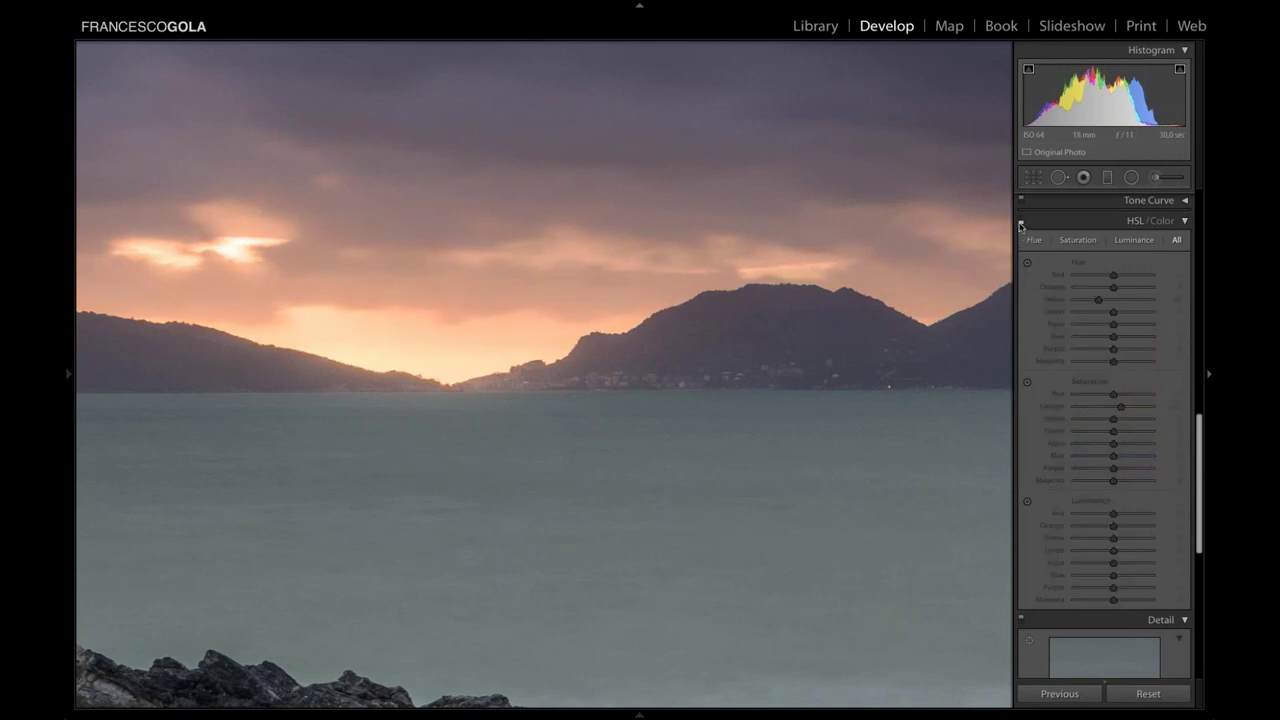
pyautogui.click(1020, 222)
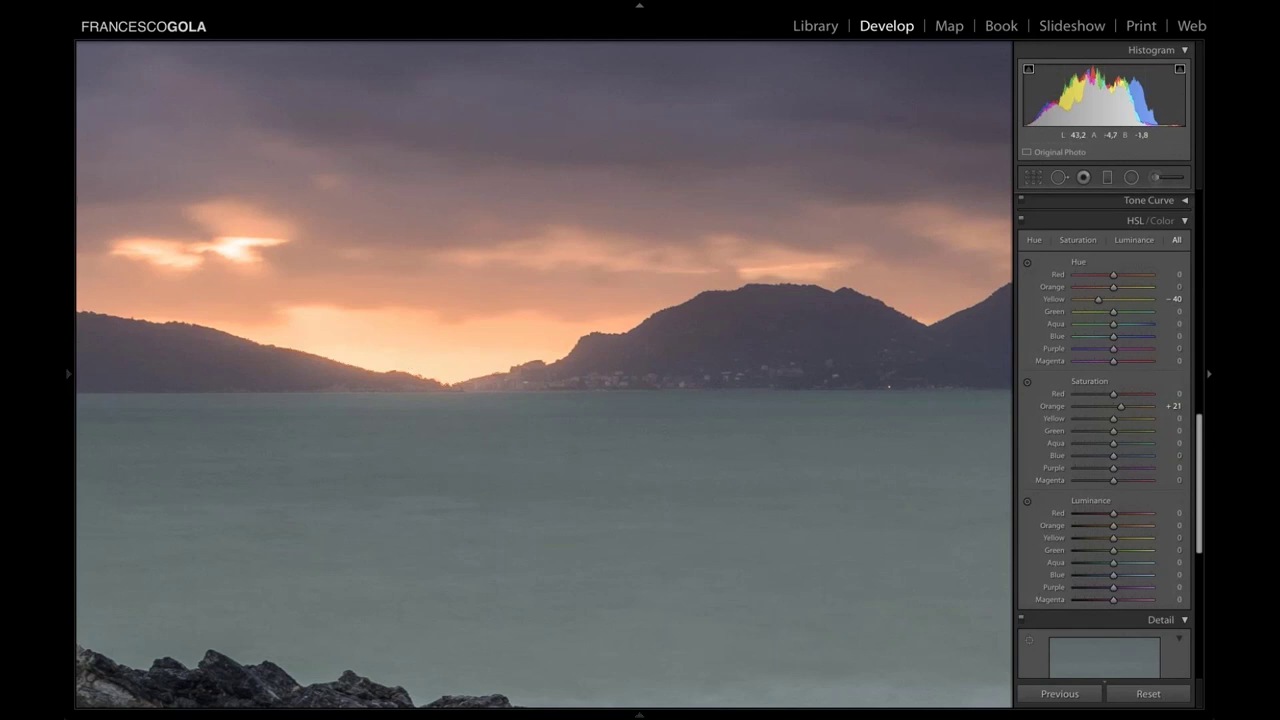
# Examine the foreground bushes up close and set the Green Luminance to -35 and the Green Saturation to +27.
pyautogui.press('z')
pyautogui.click(688, 607)
pyautogui.moveTo(688, 607); pyautogui.dragTo(474, 305)
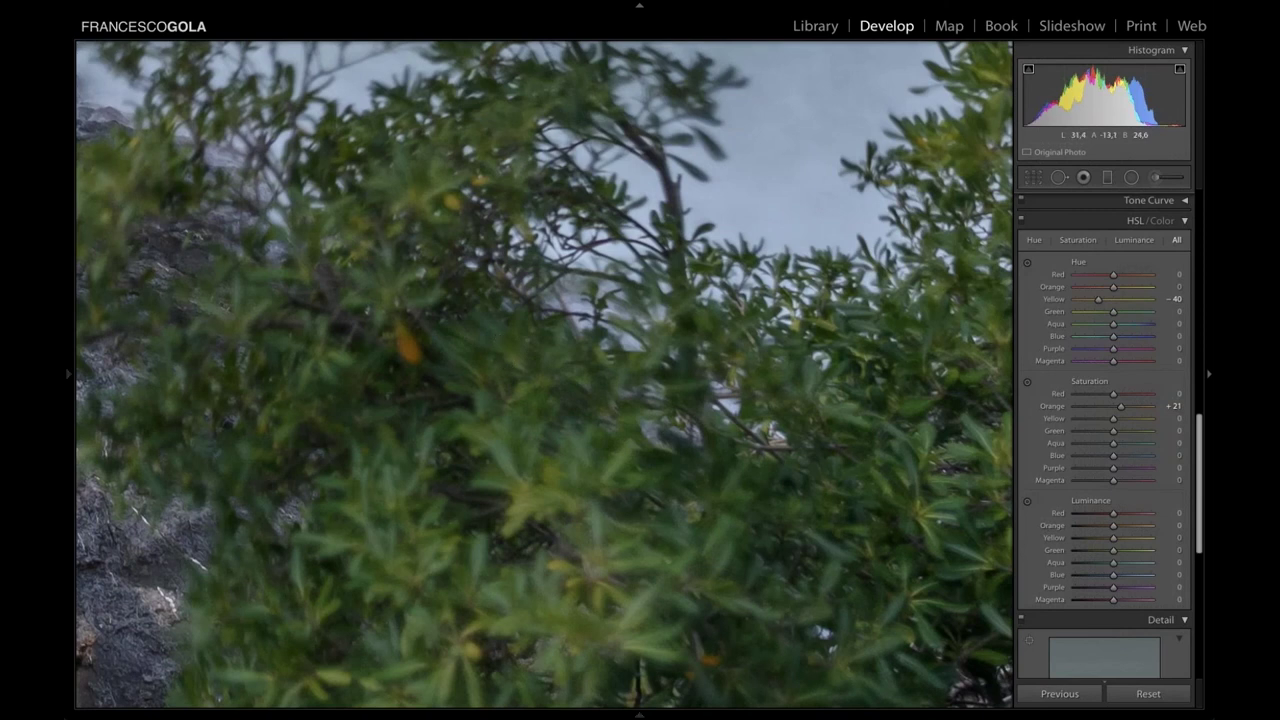
pyautogui.press('z')
pyautogui.click(676, 597)
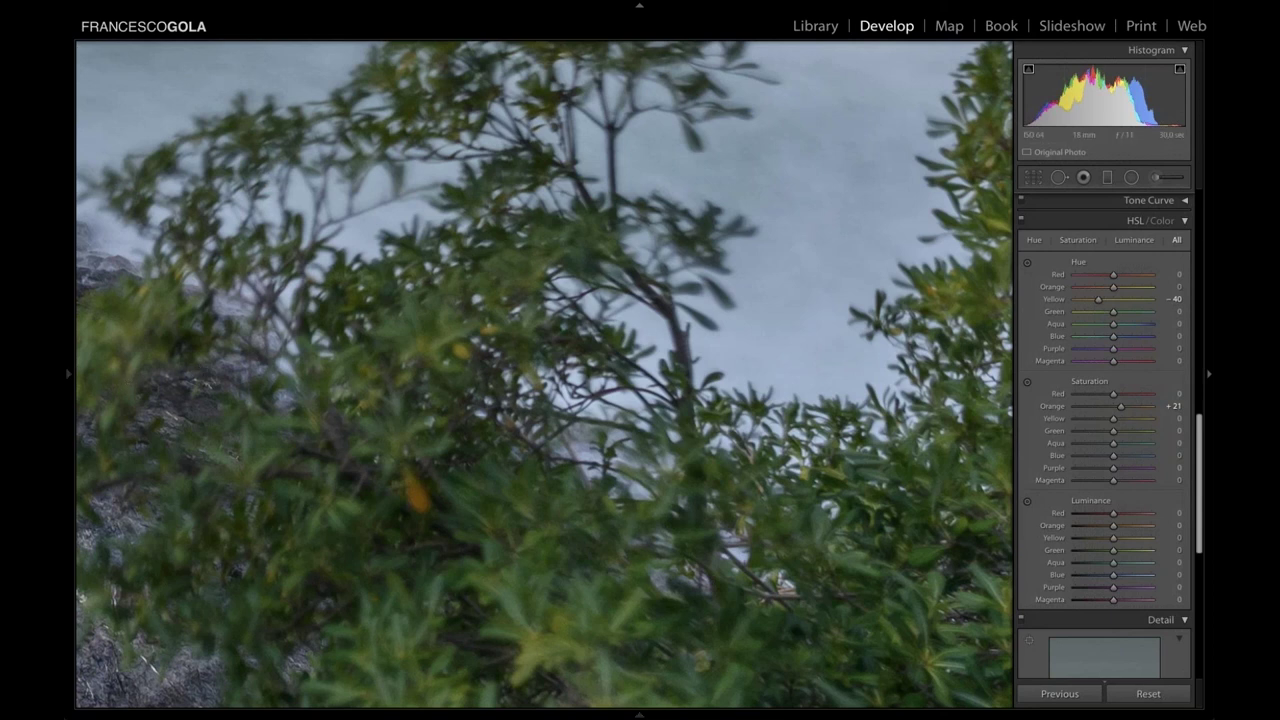
pyautogui.click(68, 373)
pyautogui.moveTo(194, 172); pyautogui.dragTo(190, 163)
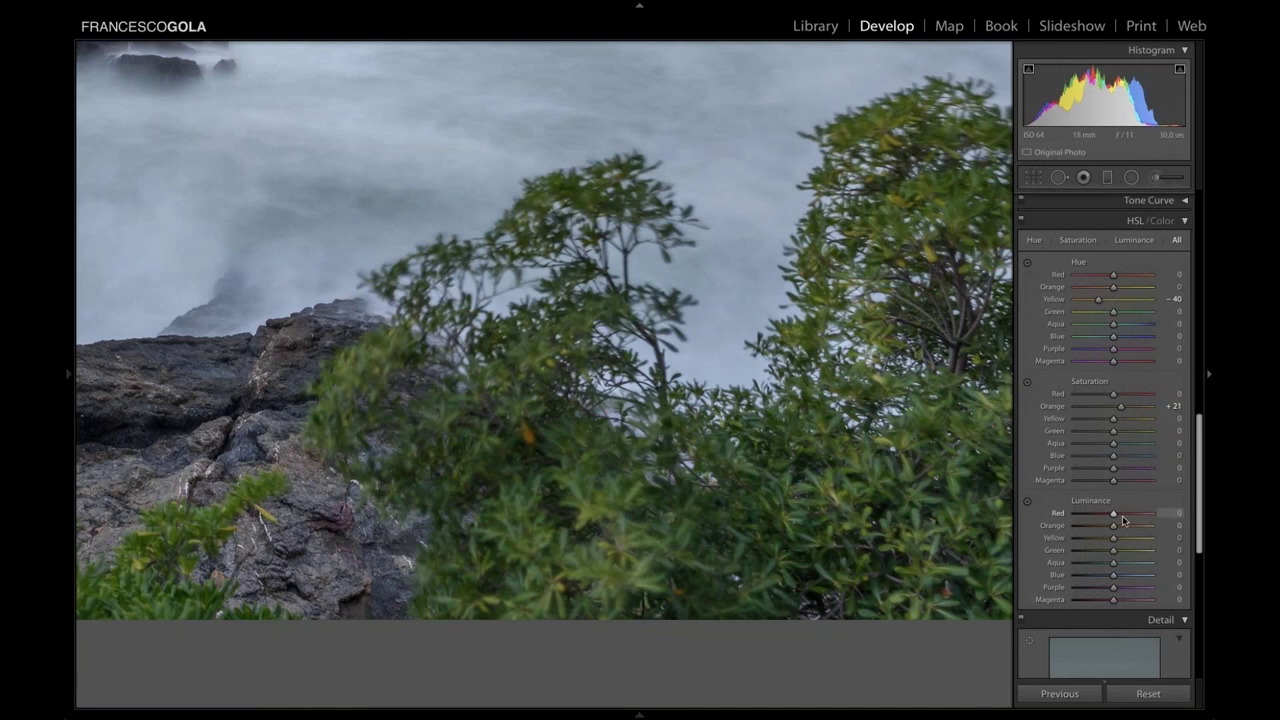
pyautogui.click(1099, 553)
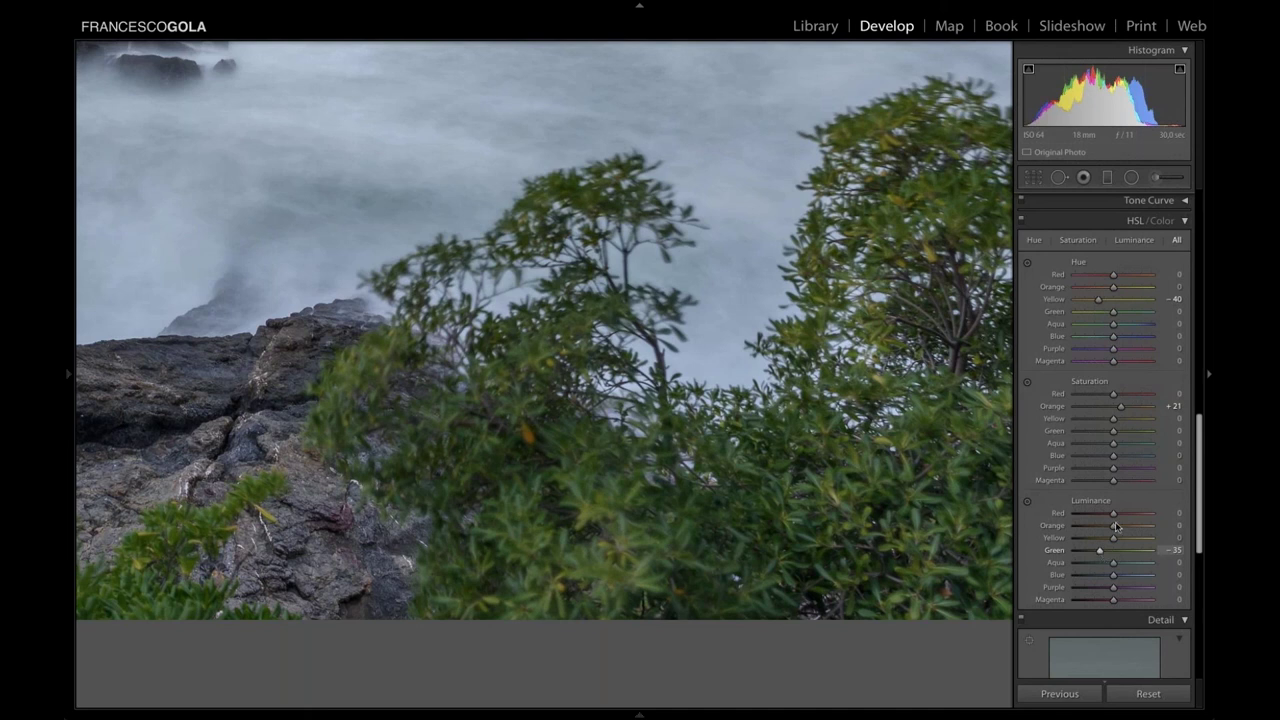
pyautogui.click(1123, 432)
pyautogui.click(443, 429)
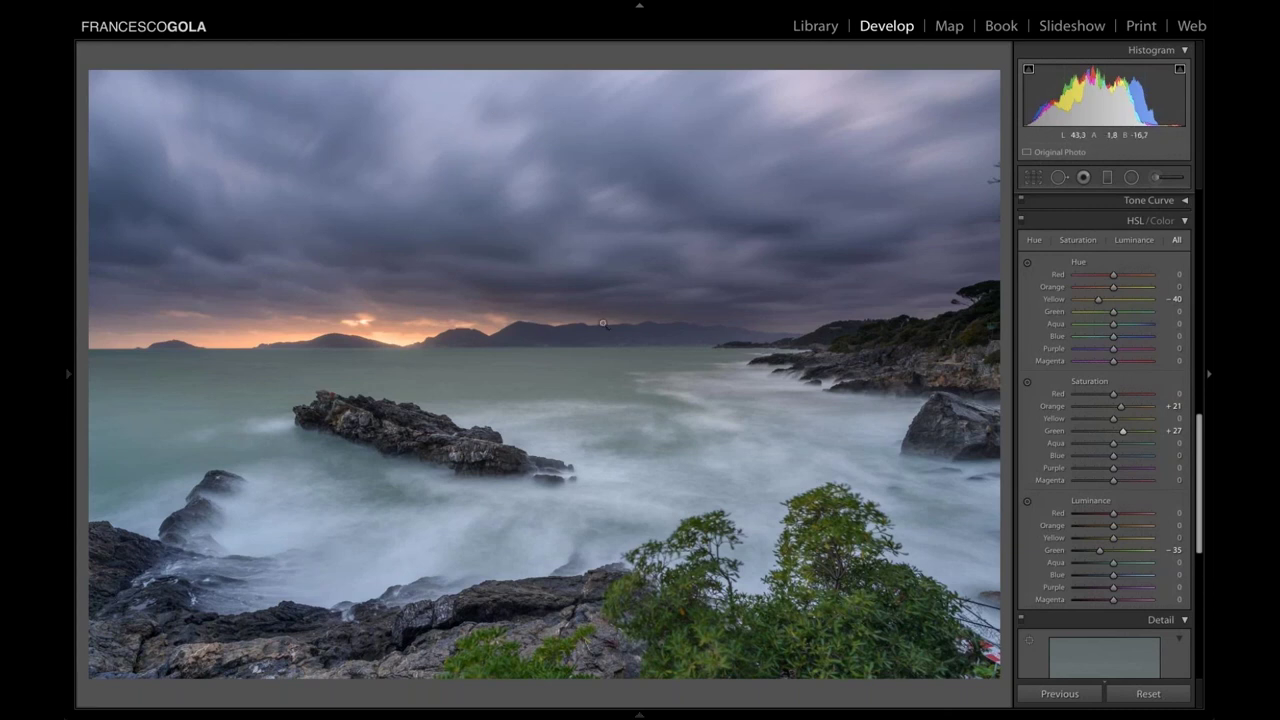
# Set the Purple Saturation to -49 and compare the whole photo with the HSL adjustments off and on.
pyautogui.click(1097, 468)
pyautogui.moveTo(1097, 471); pyautogui.dragTo(1095, 471)
pyautogui.click(1023, 221)
pyautogui.click(1023, 221)
pyautogui.click(1023, 221)
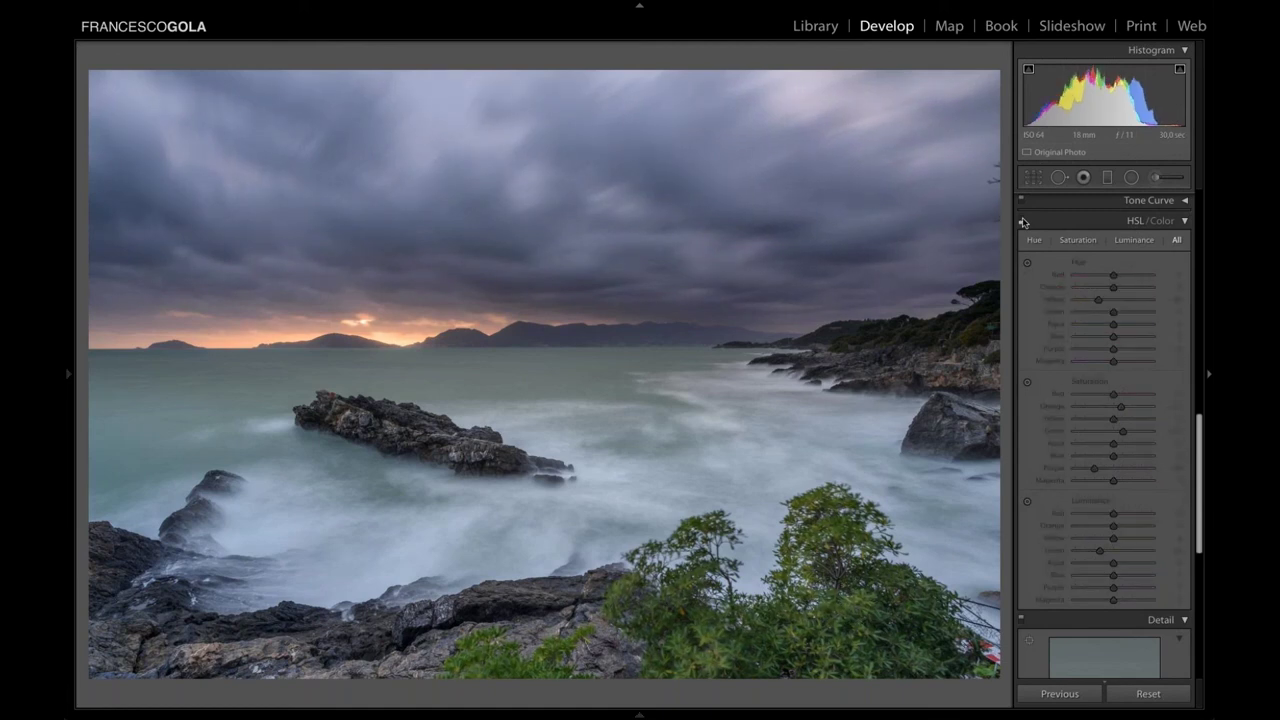
pyautogui.click(1023, 221)
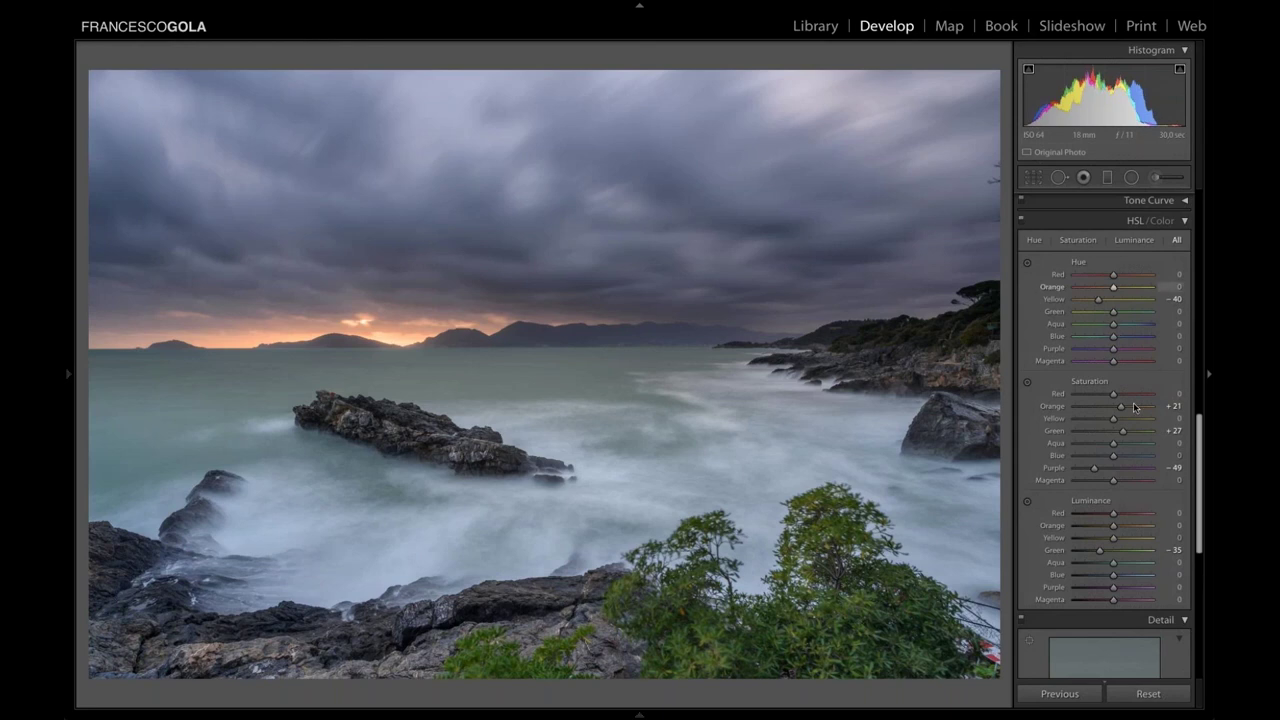
# Set the Sharpening Amount to 50 and the Sharpening Detail to 50.
pyautogui.scroll(-10, 1134, 405)
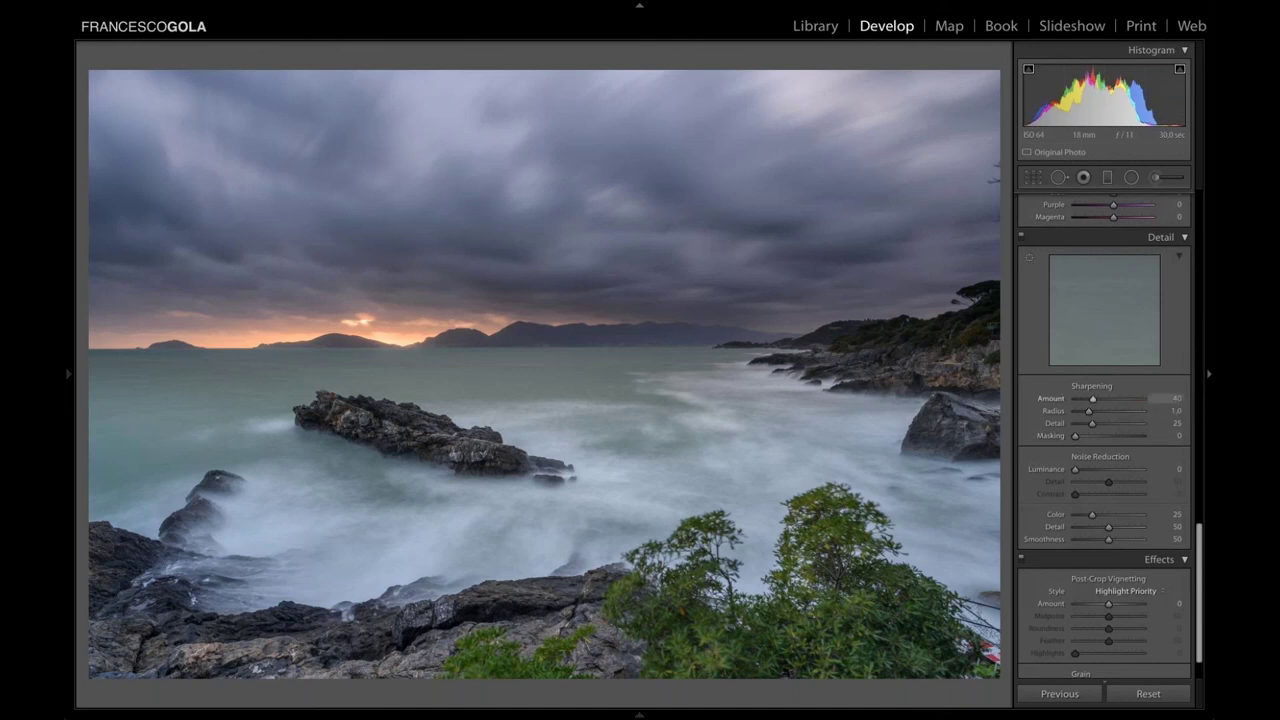
pyautogui.click(1170, 398)
pyautogui.write('500')
pyautogui.press('Return')
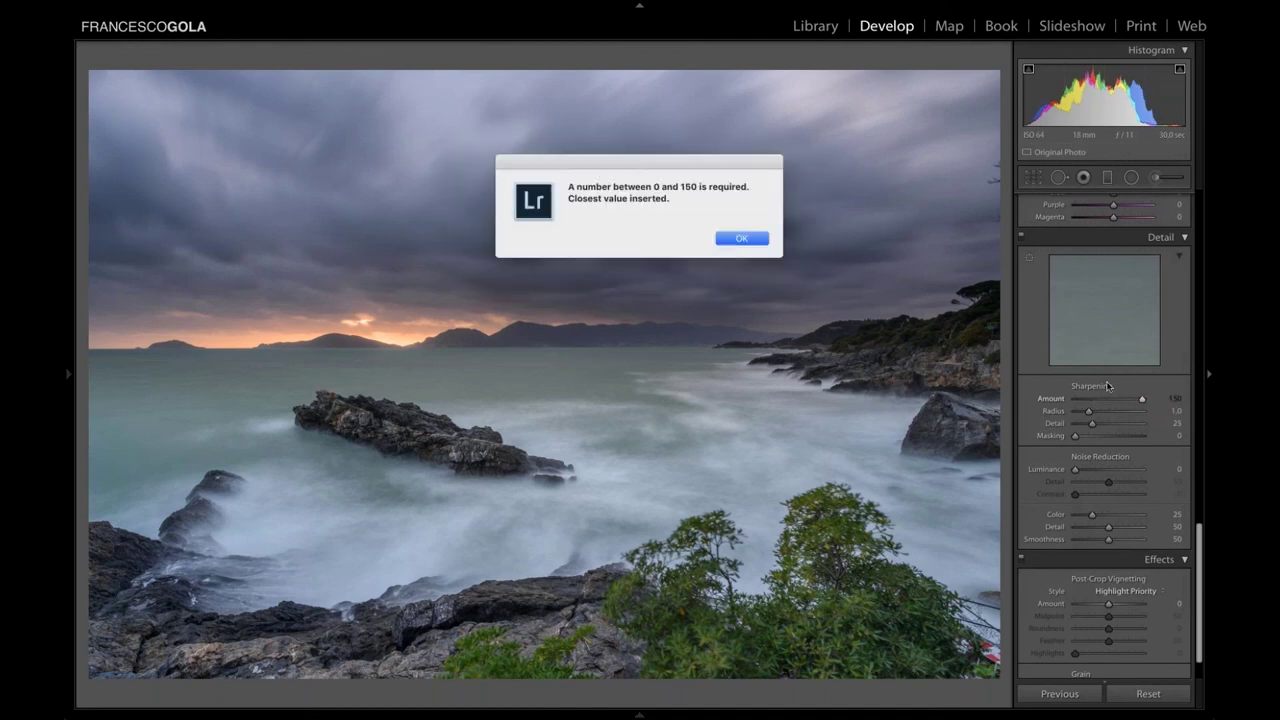
pyautogui.click(728, 238)
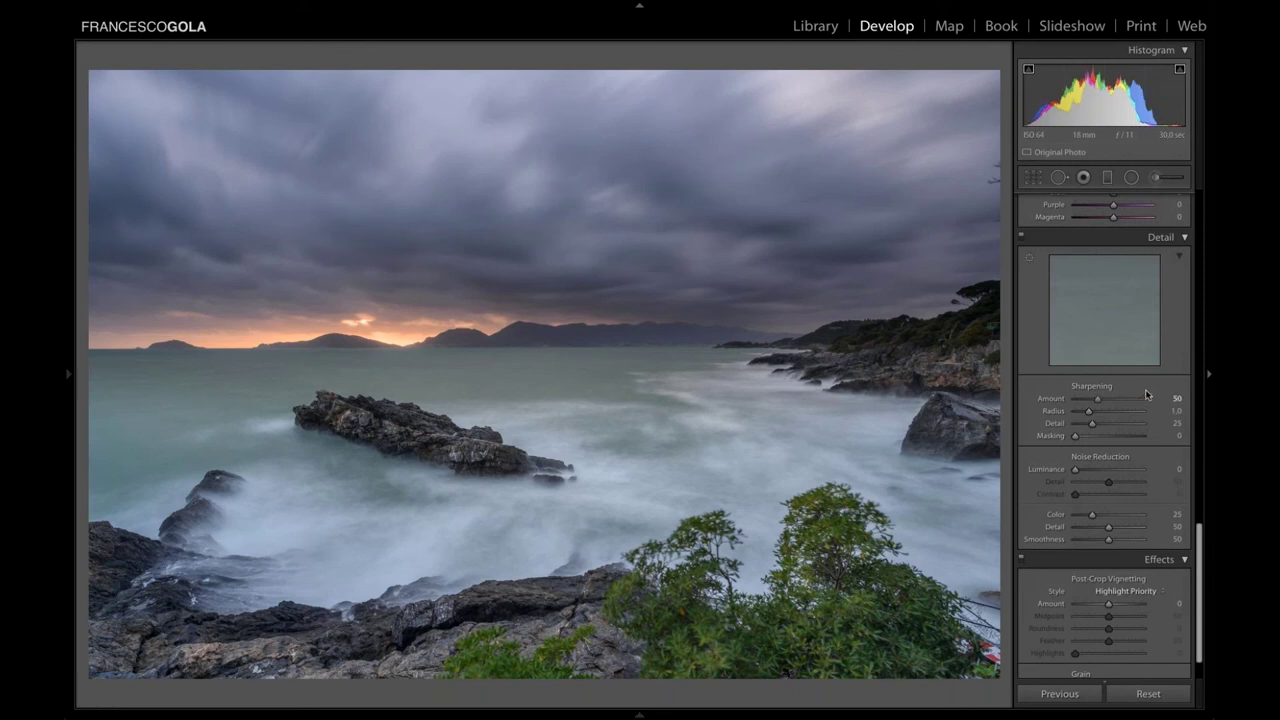
pyautogui.click(1170, 423)
pyautogui.write('50')
pyautogui.press('Return')
# Examine the rock in the sea up close and compare it with the Detail adjustments off and on.
pyautogui.click(387, 446)
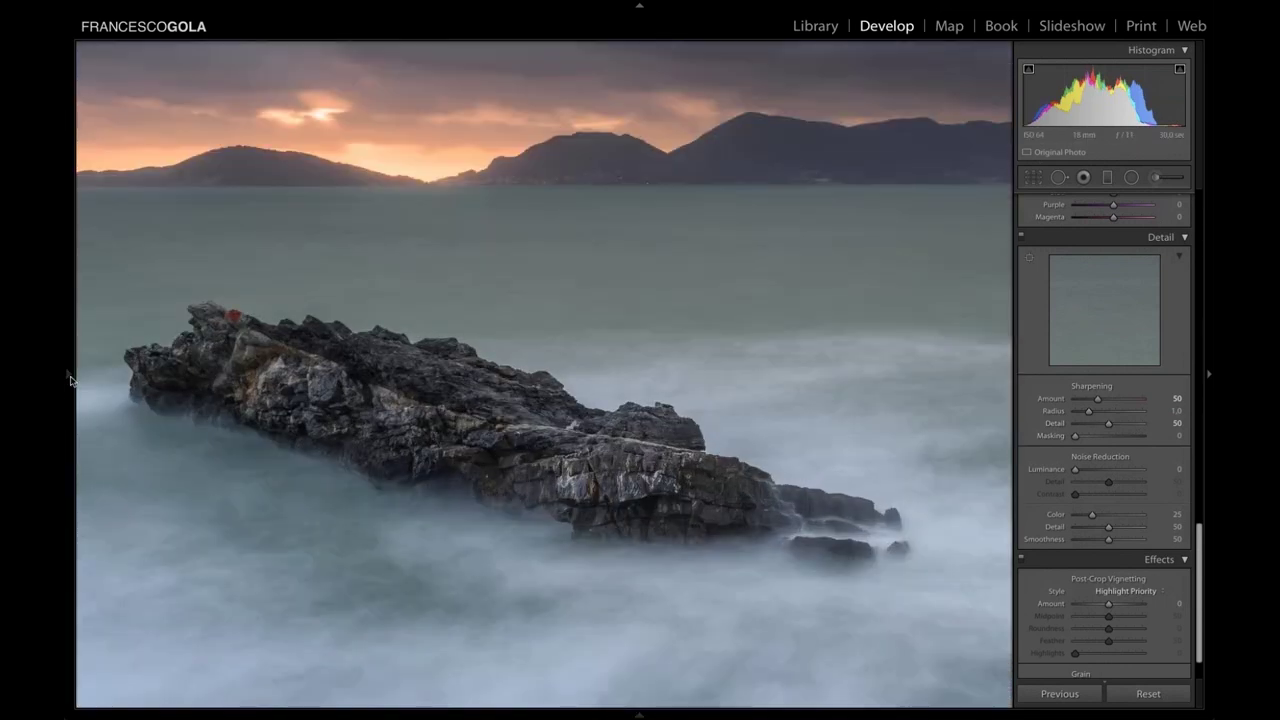
pyautogui.moveTo(69, 375)
pyautogui.click(237, 50)
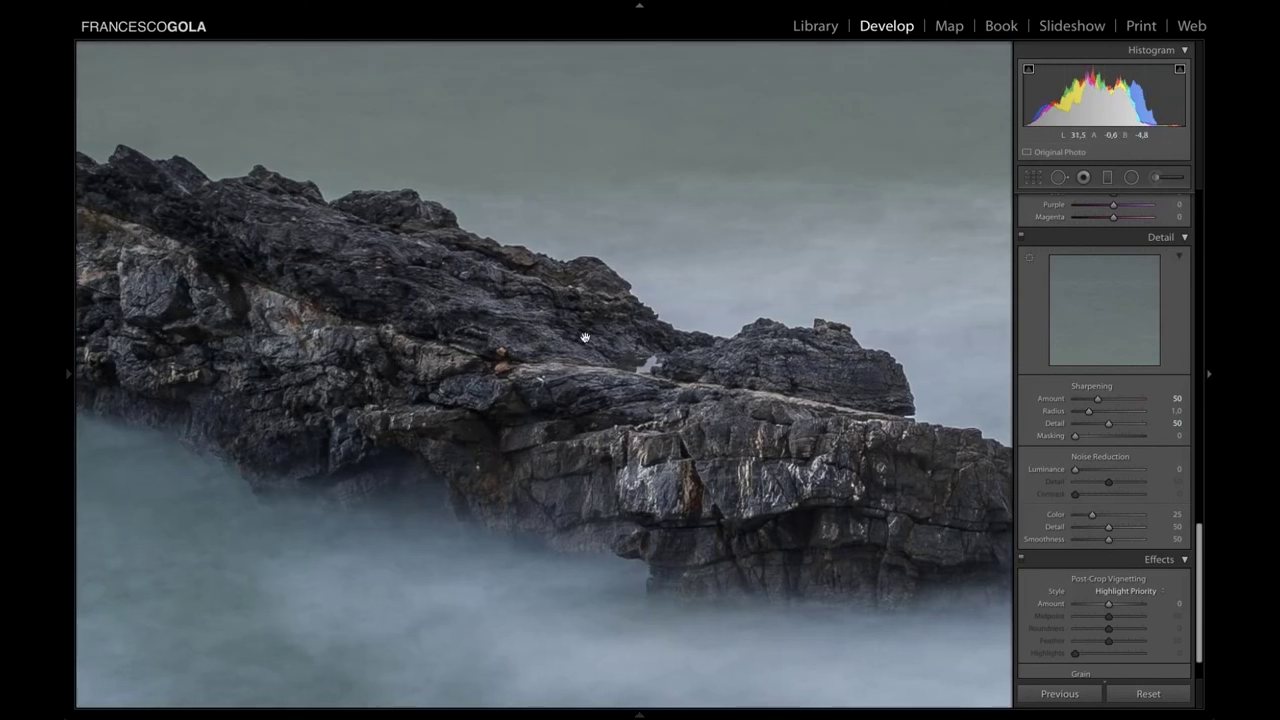
pyautogui.click(1022, 237)
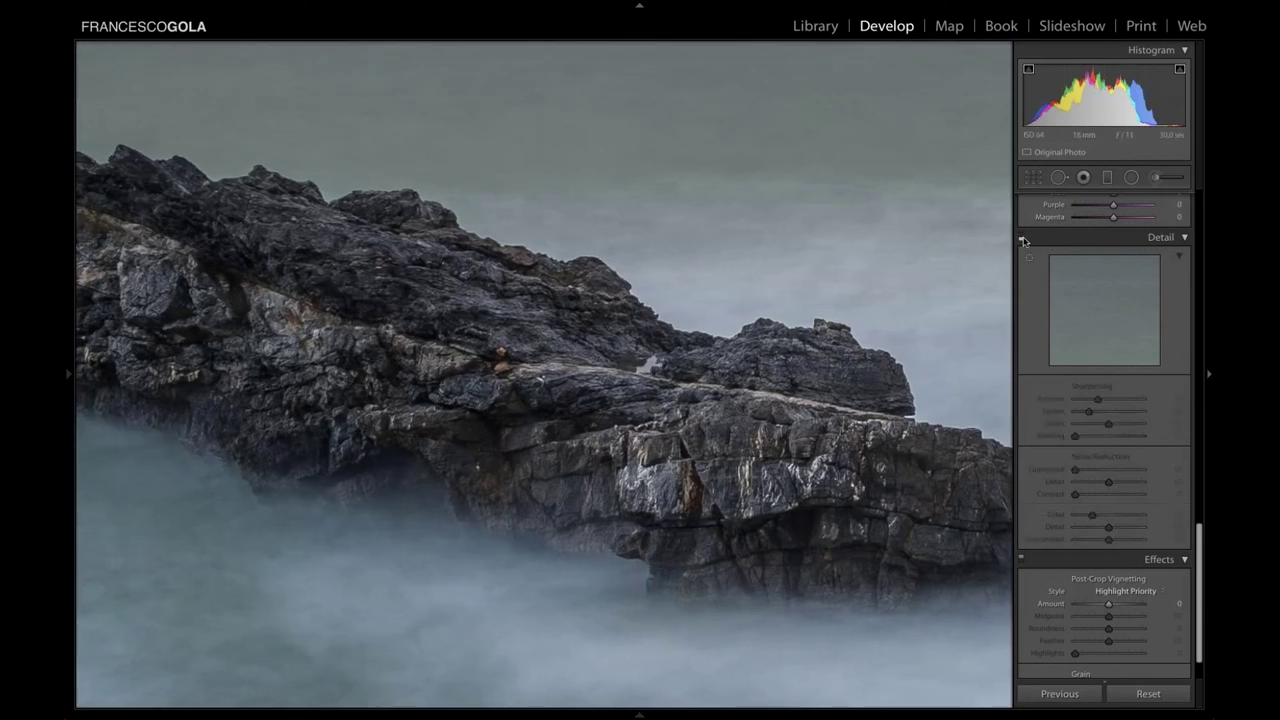
pyautogui.click(1022, 240)
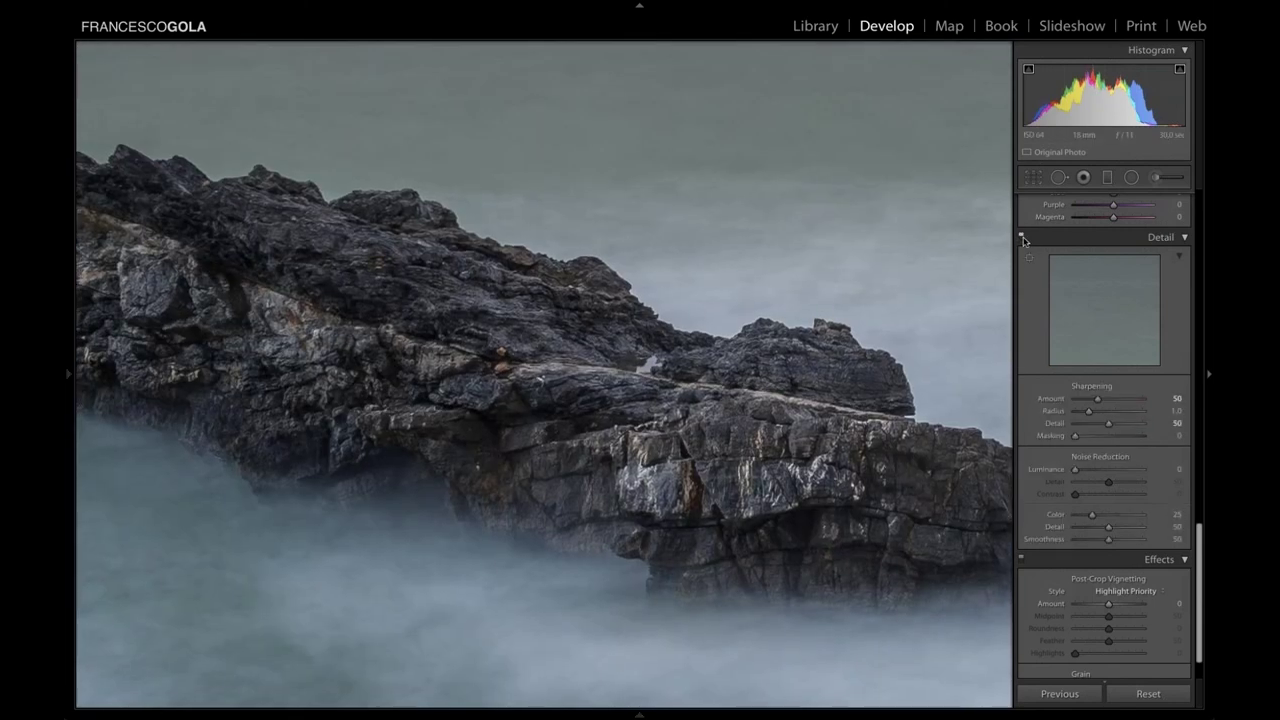
pyautogui.click(1022, 240)
pyautogui.click(1022, 239)
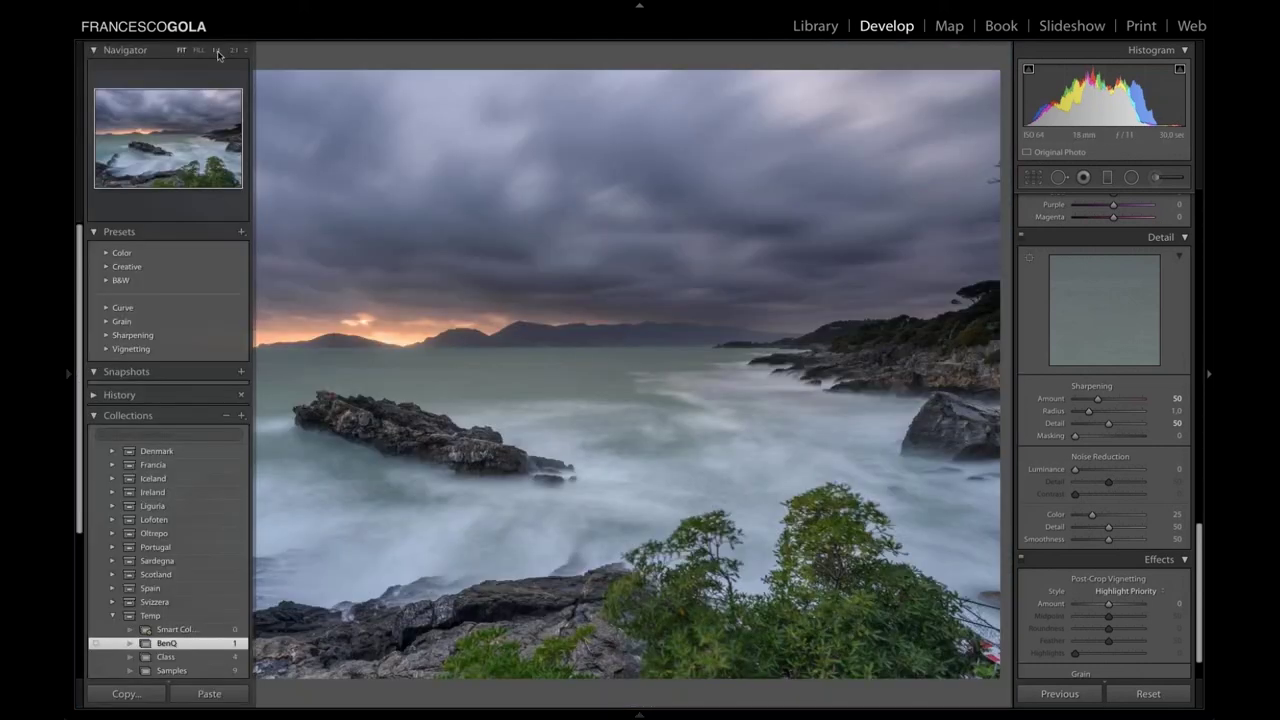
pyautogui.click(218, 50)
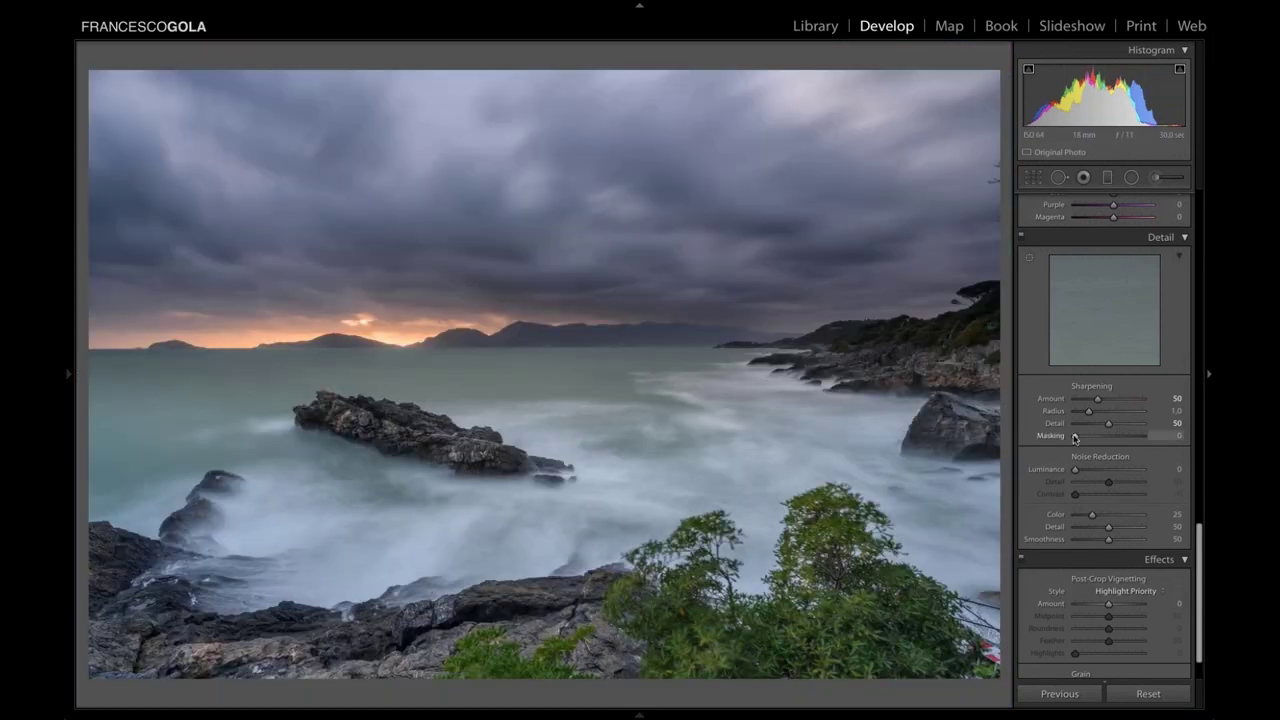
# Set the Sharpening Masking to 44 while previewing the black-and-white sharpening mask.
pyautogui.press('alt')
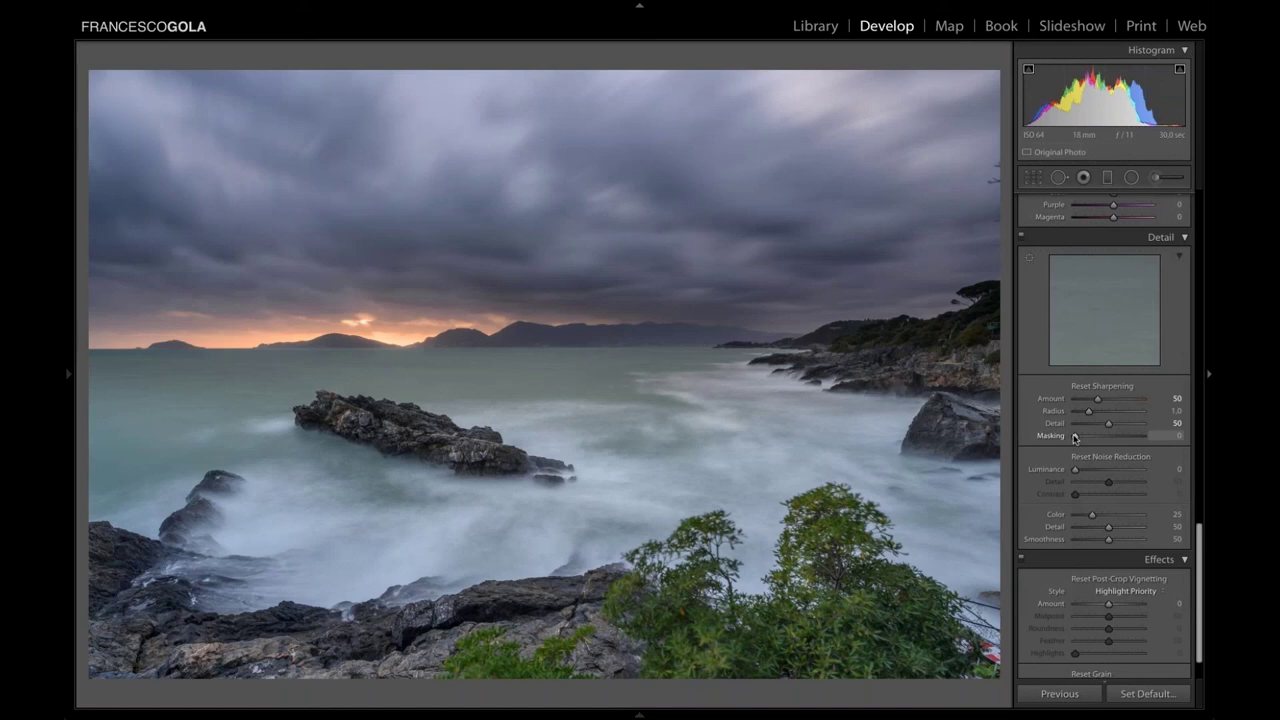
pyautogui.keyDown('alt'); pyautogui.click(1075, 437); pyautogui.keyUp('alt')
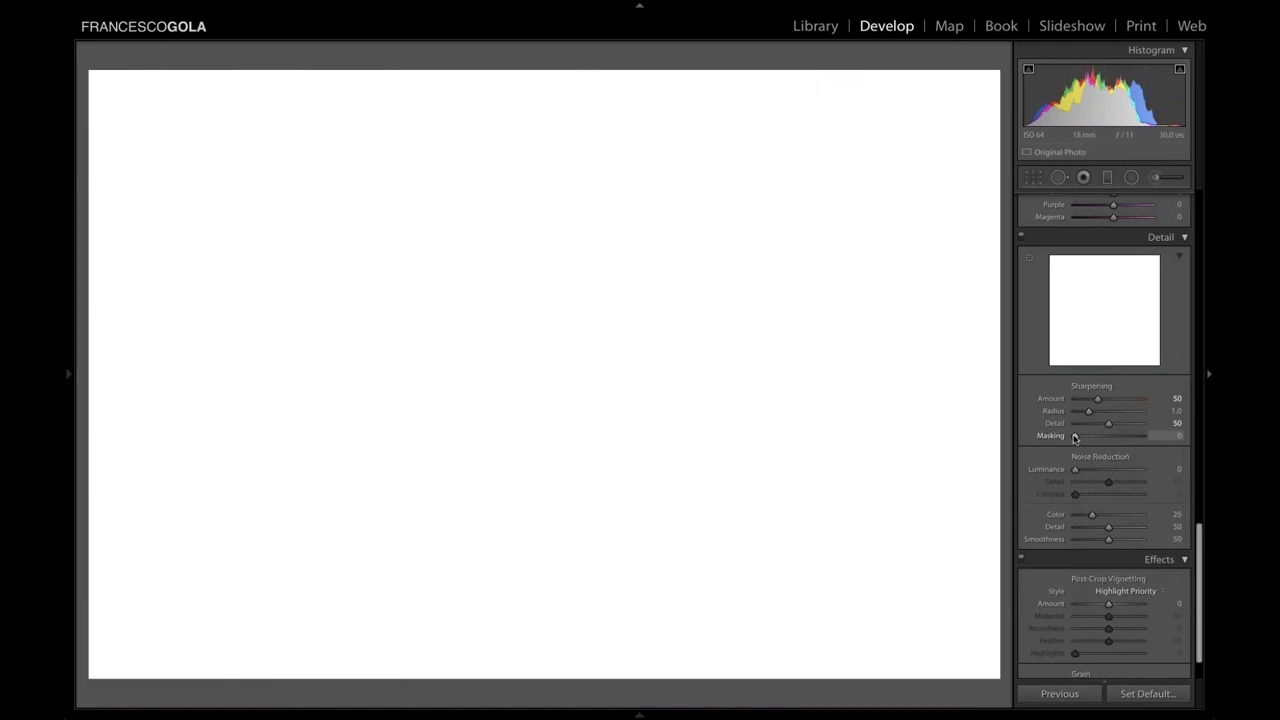
pyautogui.moveTo(1075, 437); pyautogui.dragTo(1105, 437)
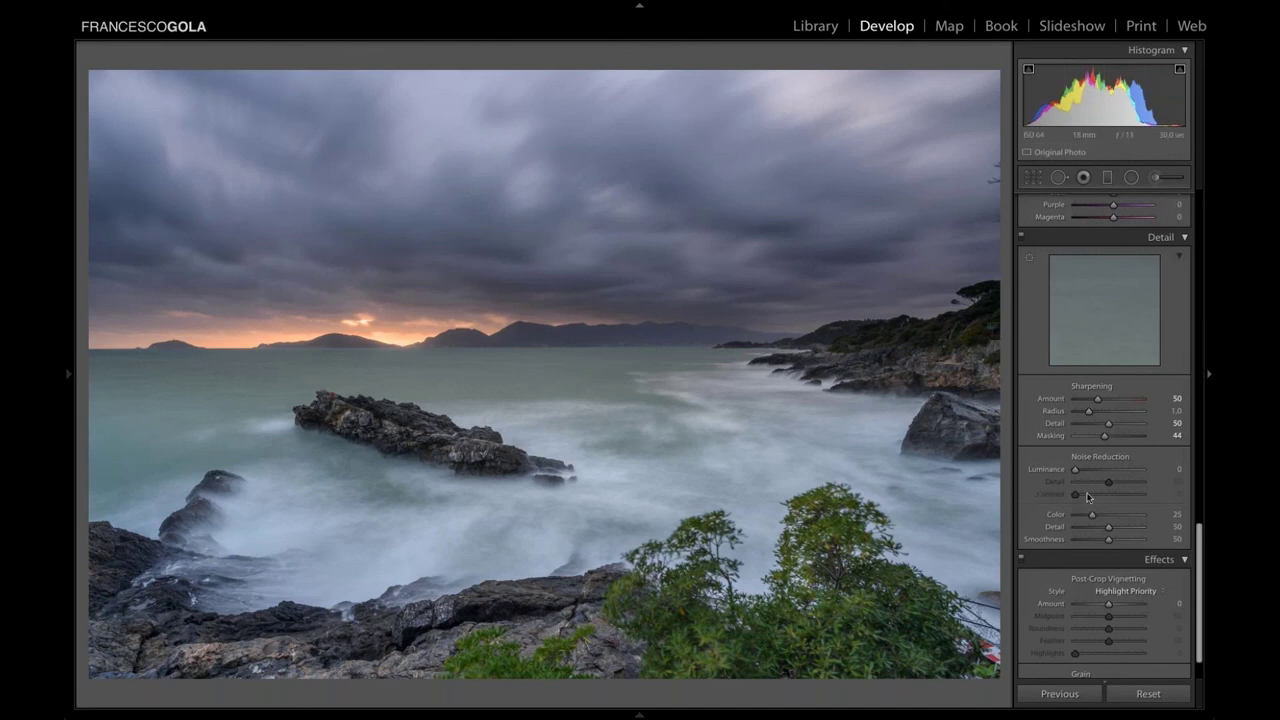
pyautogui.scroll(-3, 1088, 497)
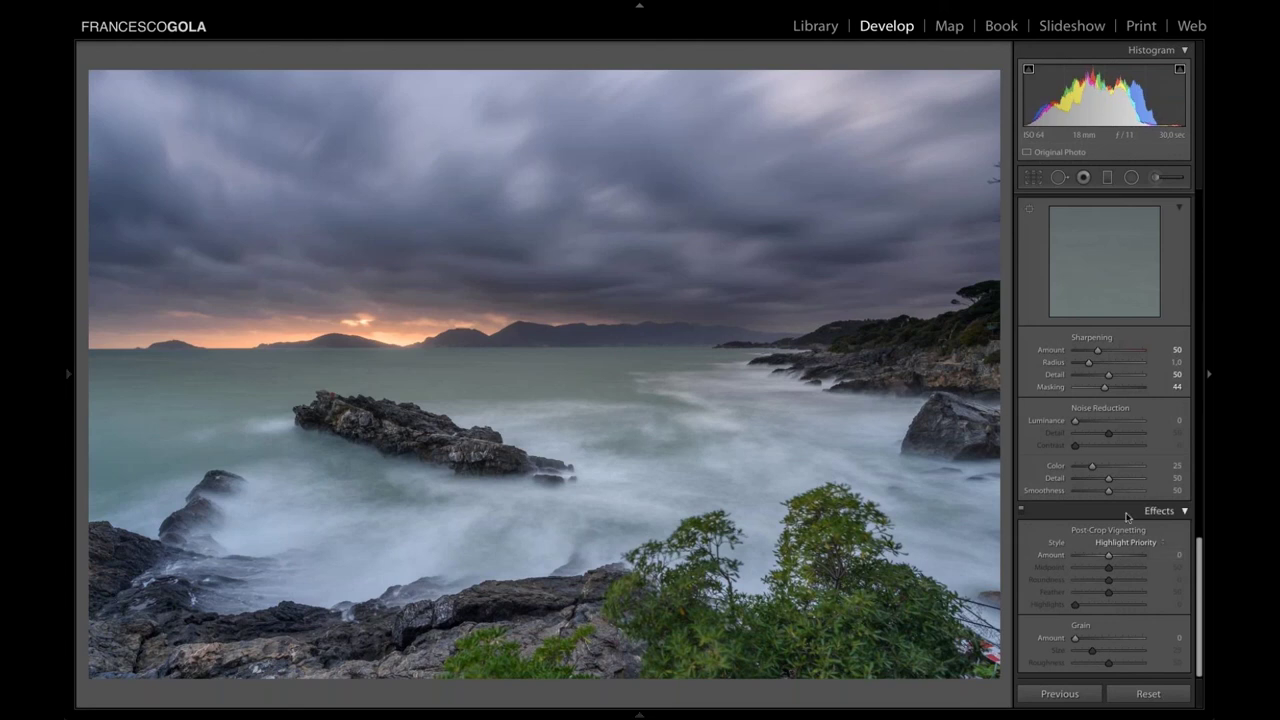
pyautogui.click(1036, 186)
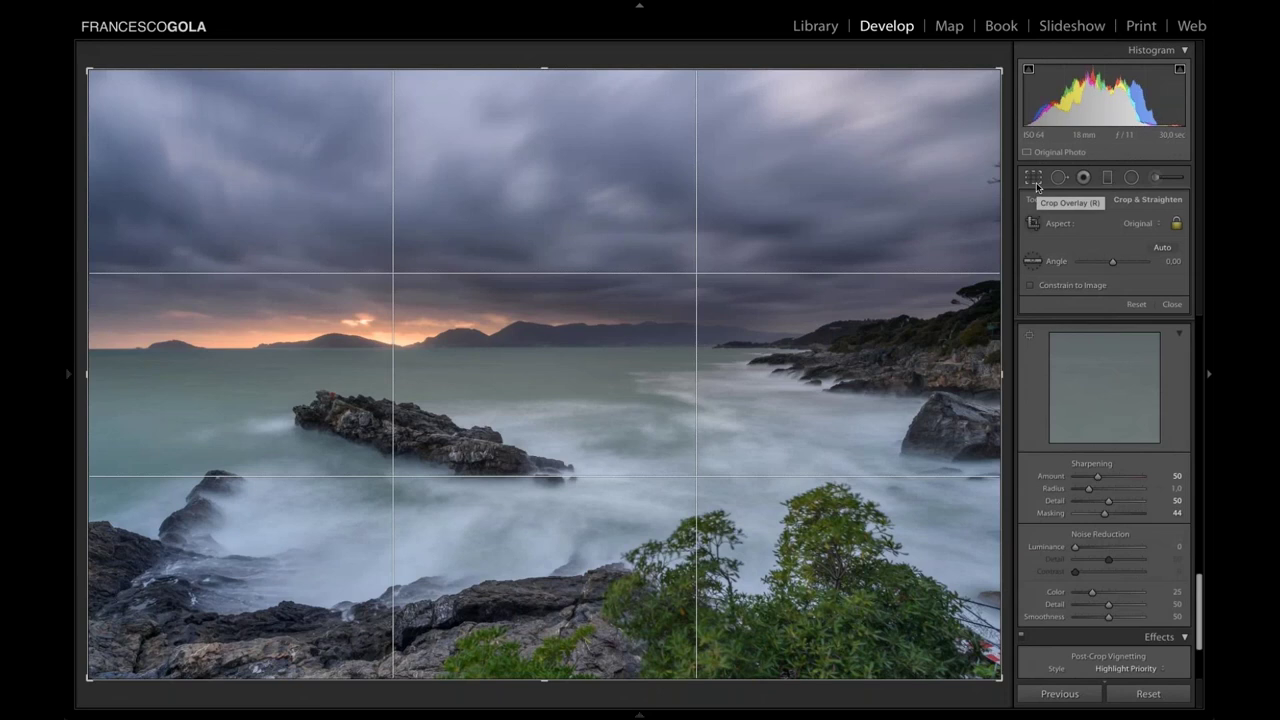
pyautogui.click(1036, 186)
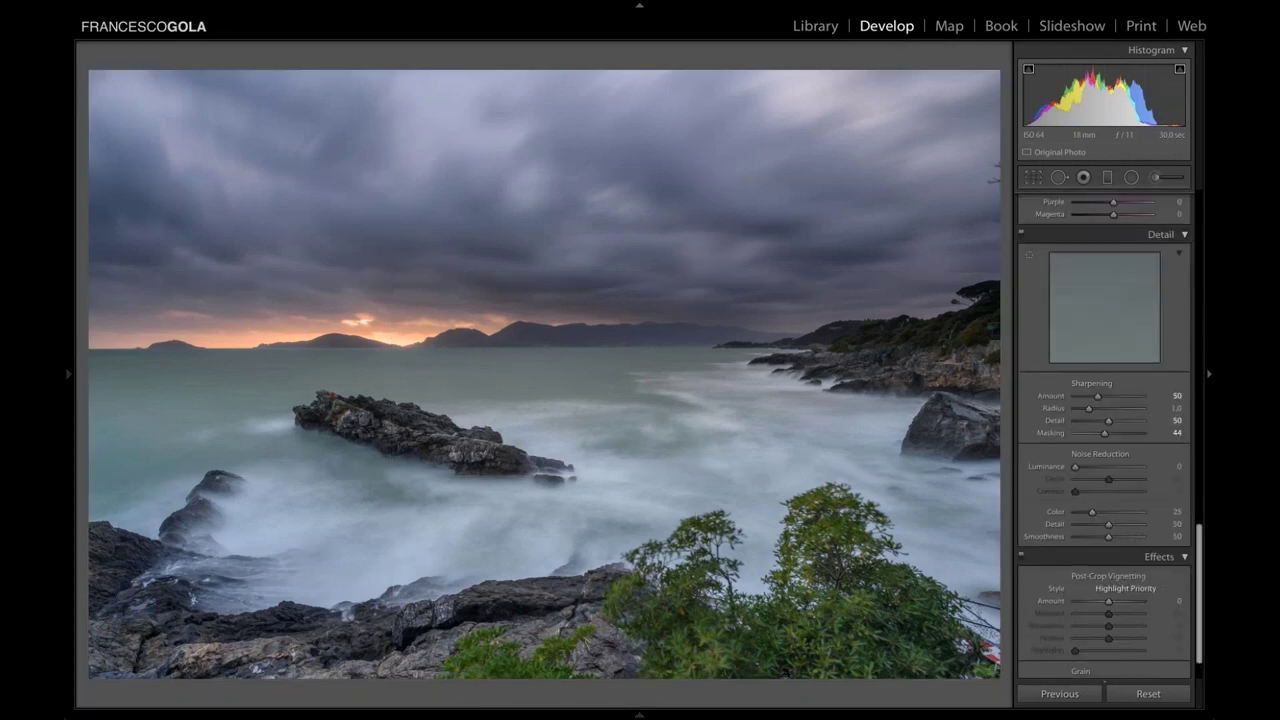
pyautogui.scroll(10, 1104, 400)
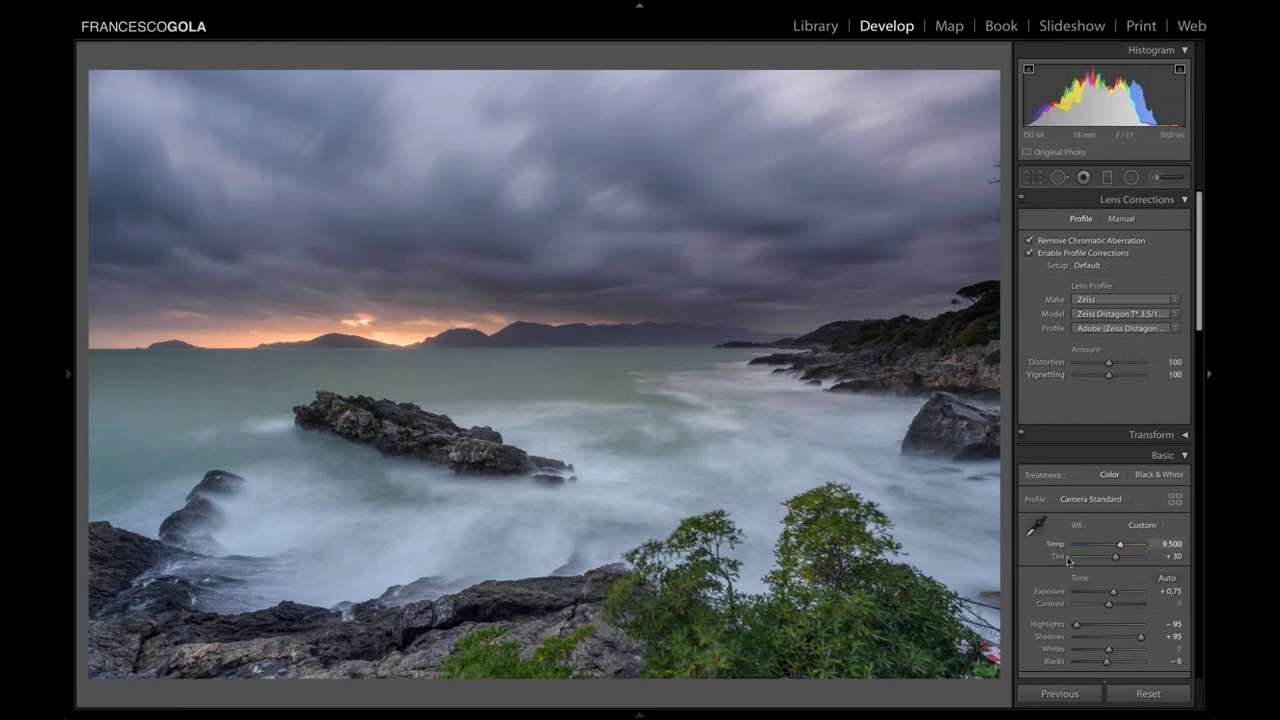
pyautogui.scroll(-8, 1092, 571)
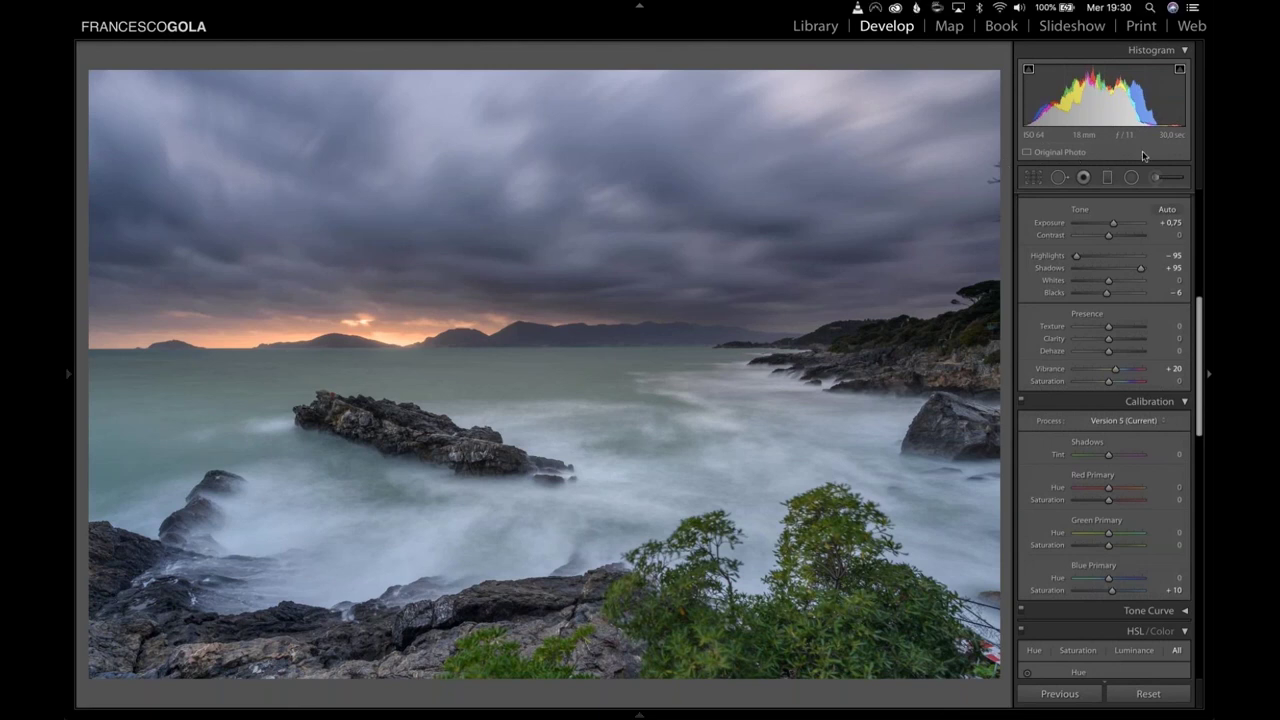
pyautogui.click(1156, 179)
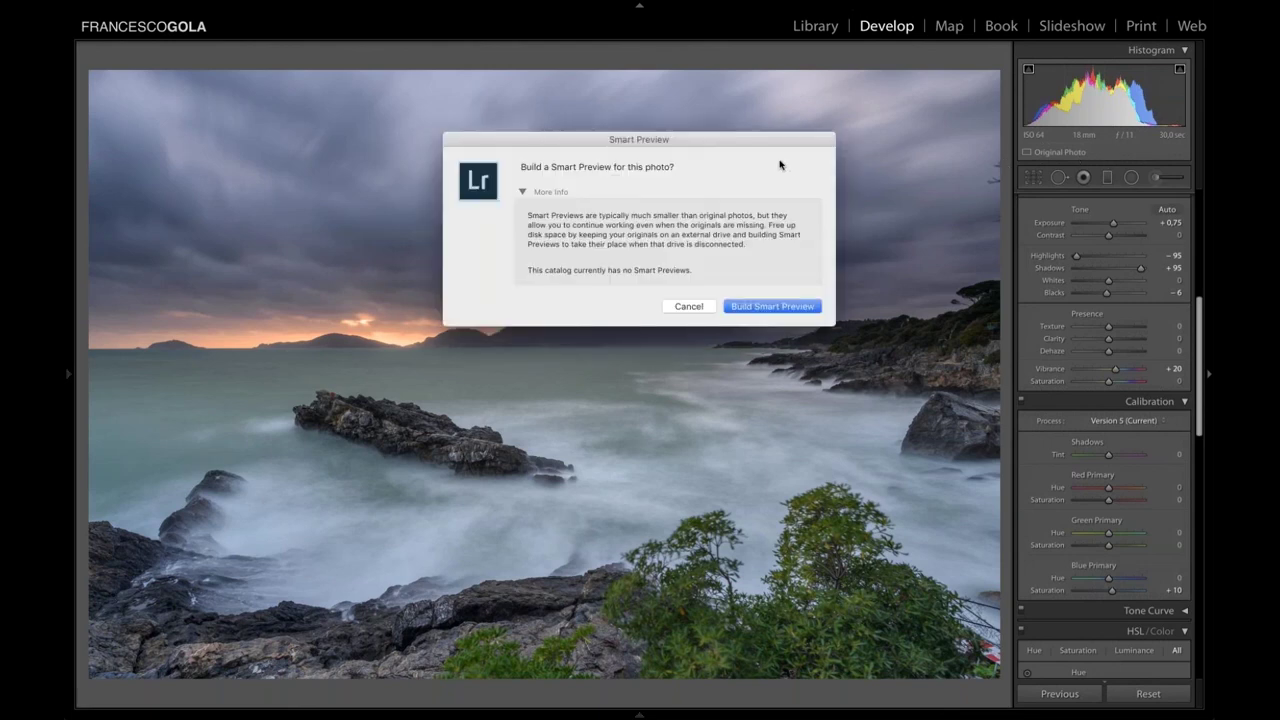
pyautogui.click(687, 306)
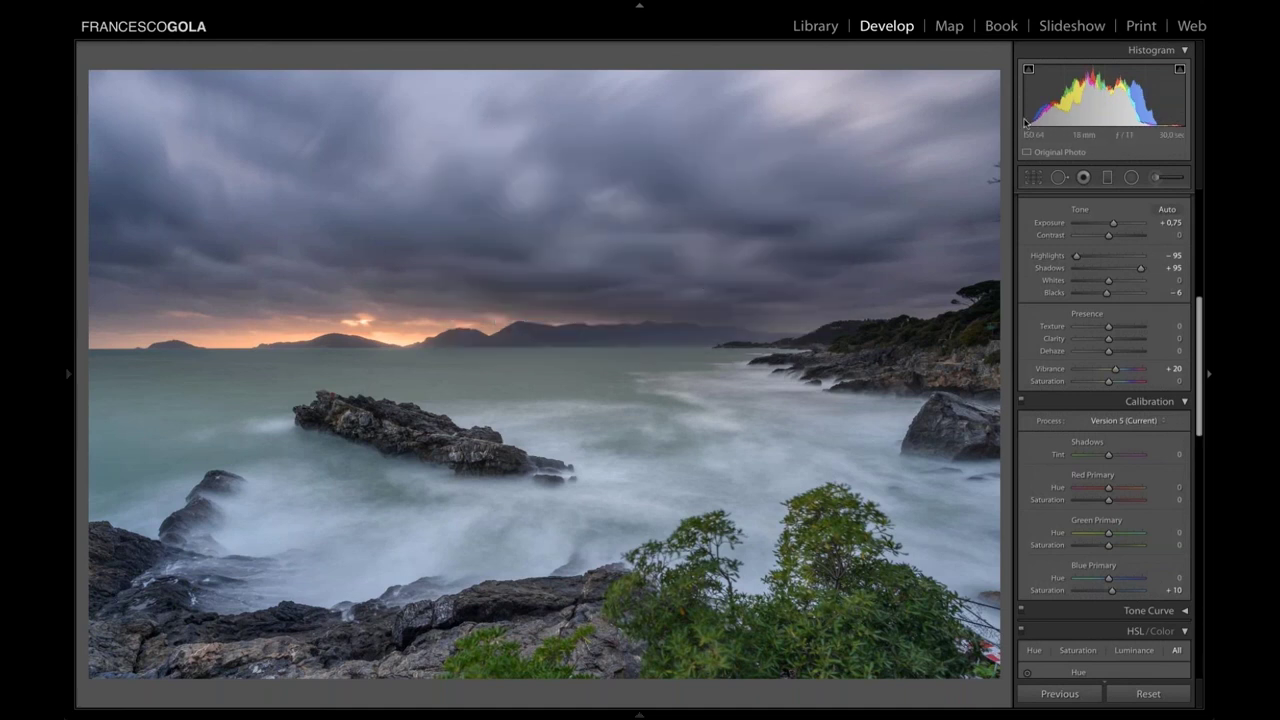
# Paint an Adjustment Brush mask over the dark coastline on the photo's right and the large rock in the sea.
pyautogui.click(1157, 180)
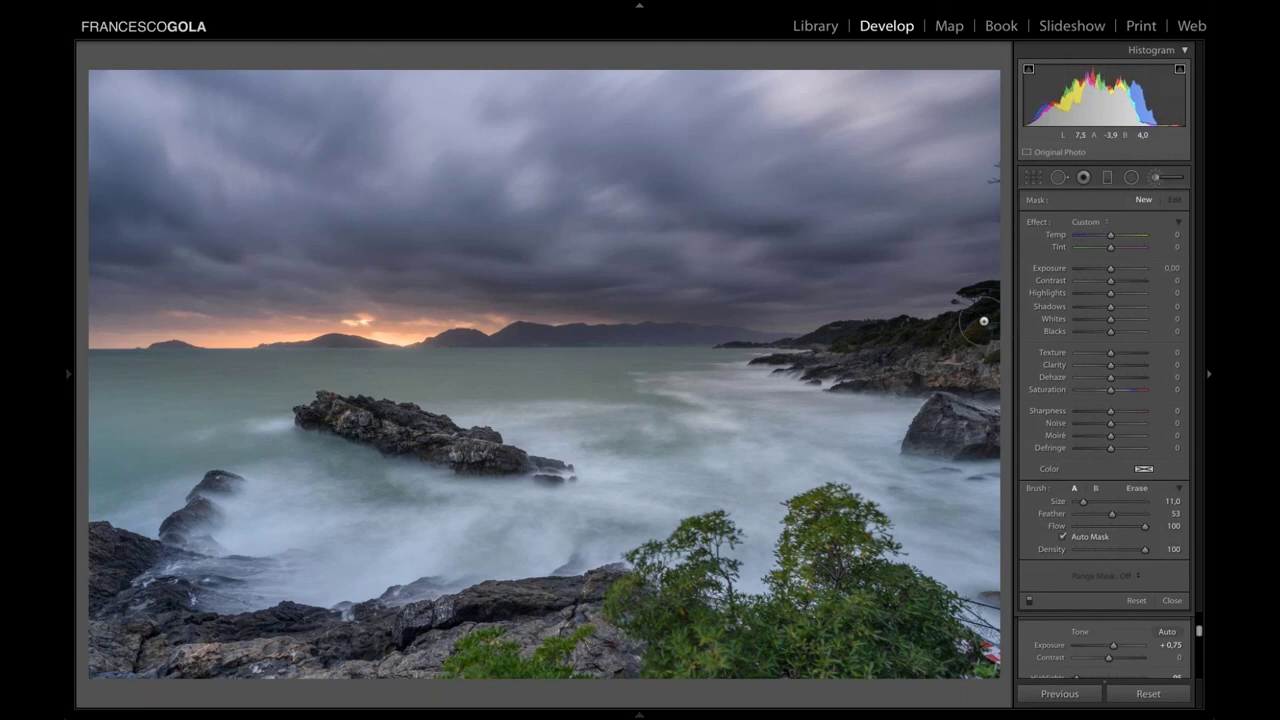
pyautogui.moveTo(990, 320); pyautogui.dragTo(768, 362)
pyautogui.moveTo(928, 357)
pyautogui.mouseDown()
pyautogui.moveTo(977, 332)
pyautogui.moveTo(992, 289)
pyautogui.mouseUp()
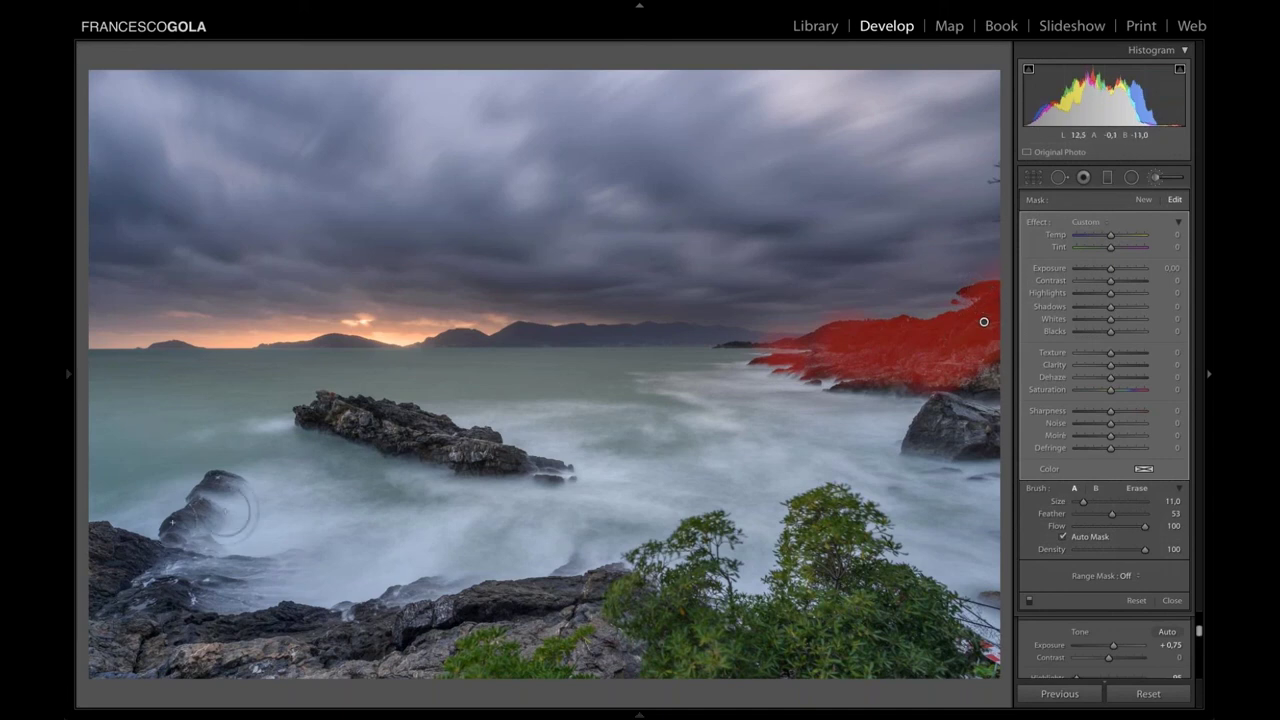
pyautogui.moveTo(324, 400); pyautogui.dragTo(530, 468)
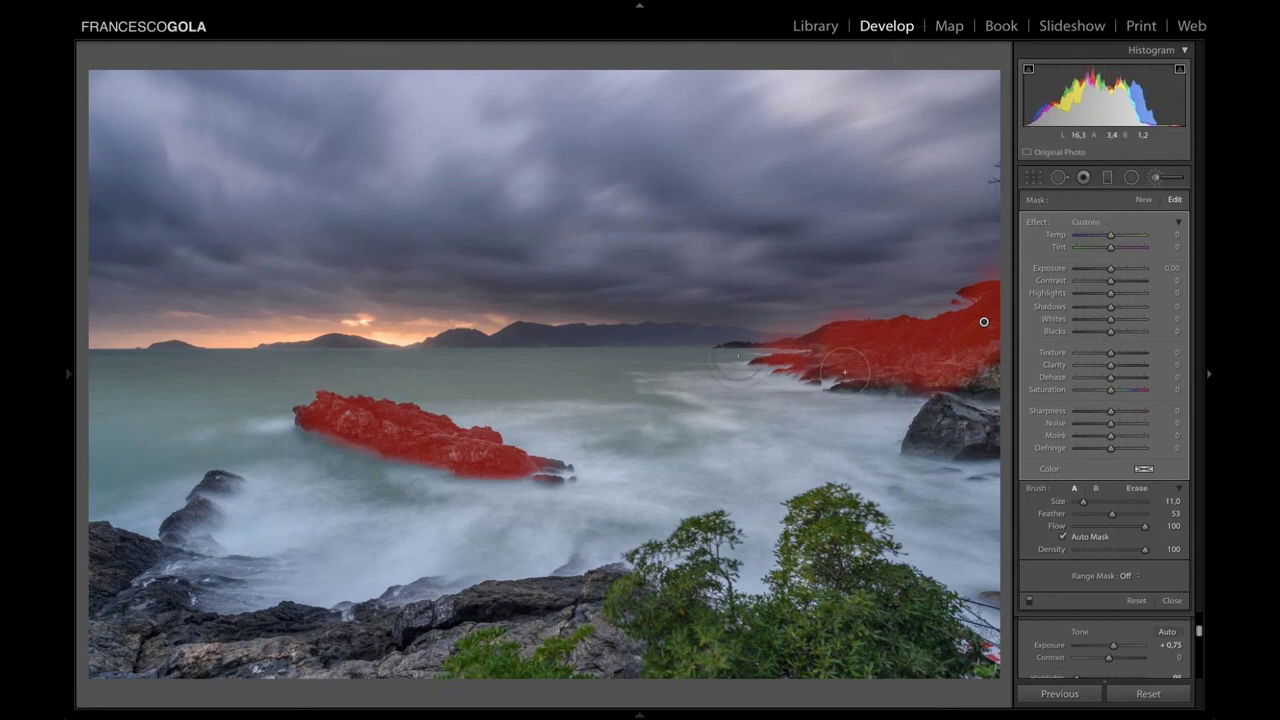
# Extend the brush mask to the tip of the coastline, erase the spill over the sky and sea, and hide the mask overlay.
pyautogui.click(733, 340)
pyautogui.click(1136, 488)
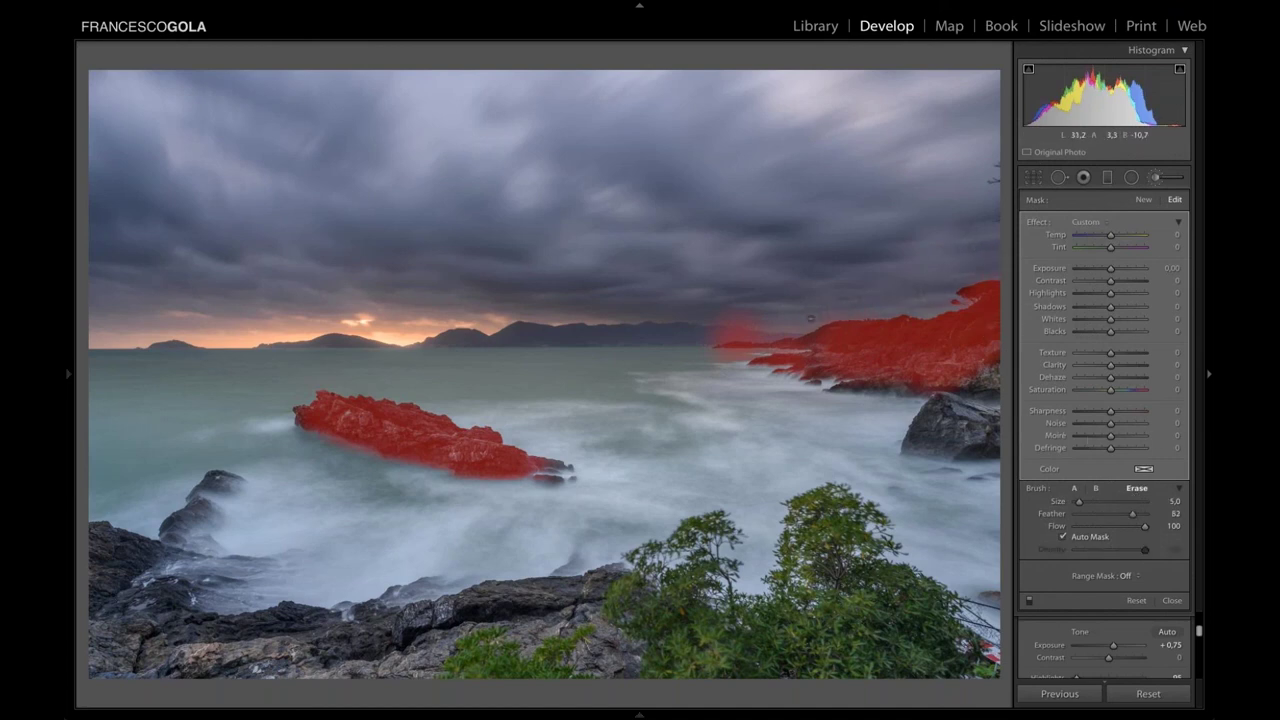
pyautogui.moveTo(772, 329)
pyautogui.mouseDown()
pyautogui.moveTo(715, 329)
pyautogui.moveTo(729, 314)
pyautogui.moveTo(719, 317)
pyautogui.moveTo(714, 347)
pyautogui.moveTo(745, 364)
pyautogui.mouseUp()
pyautogui.press('o')
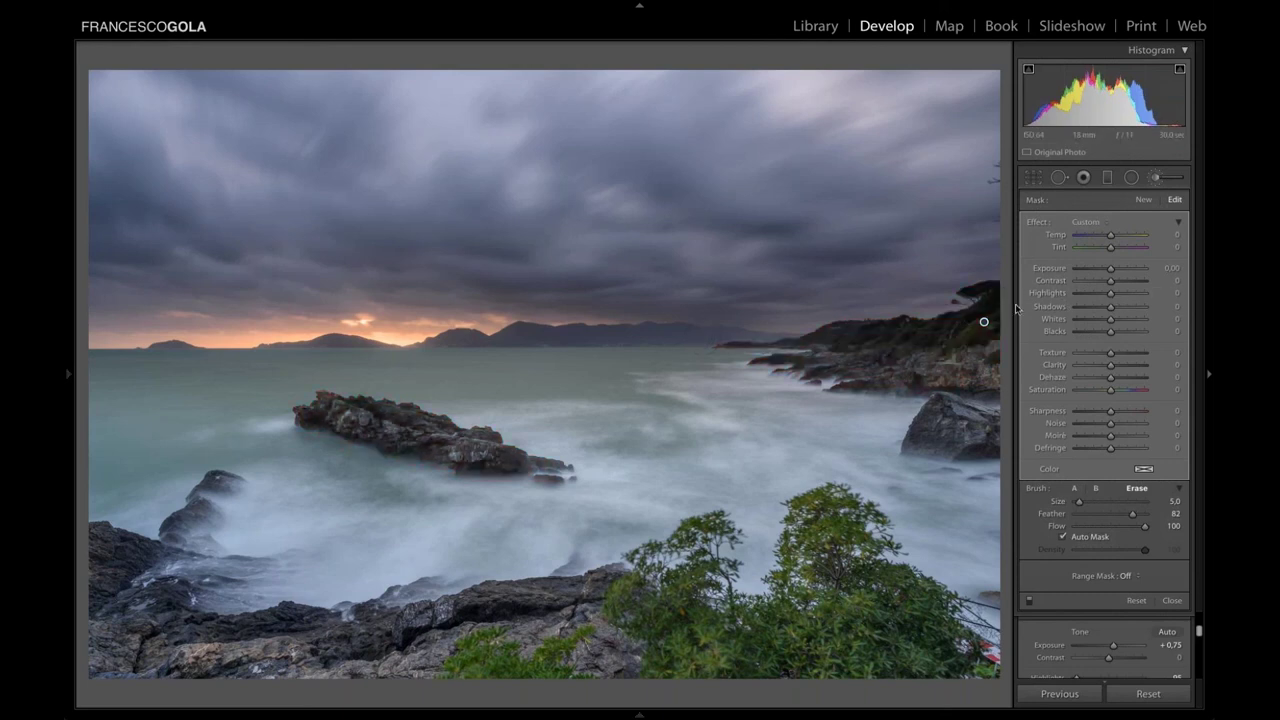
# Set the brushed area's Shadows to 85, compare the photo with the brush adjustment off and on, and close the brush.
pyautogui.click(1131, 309)
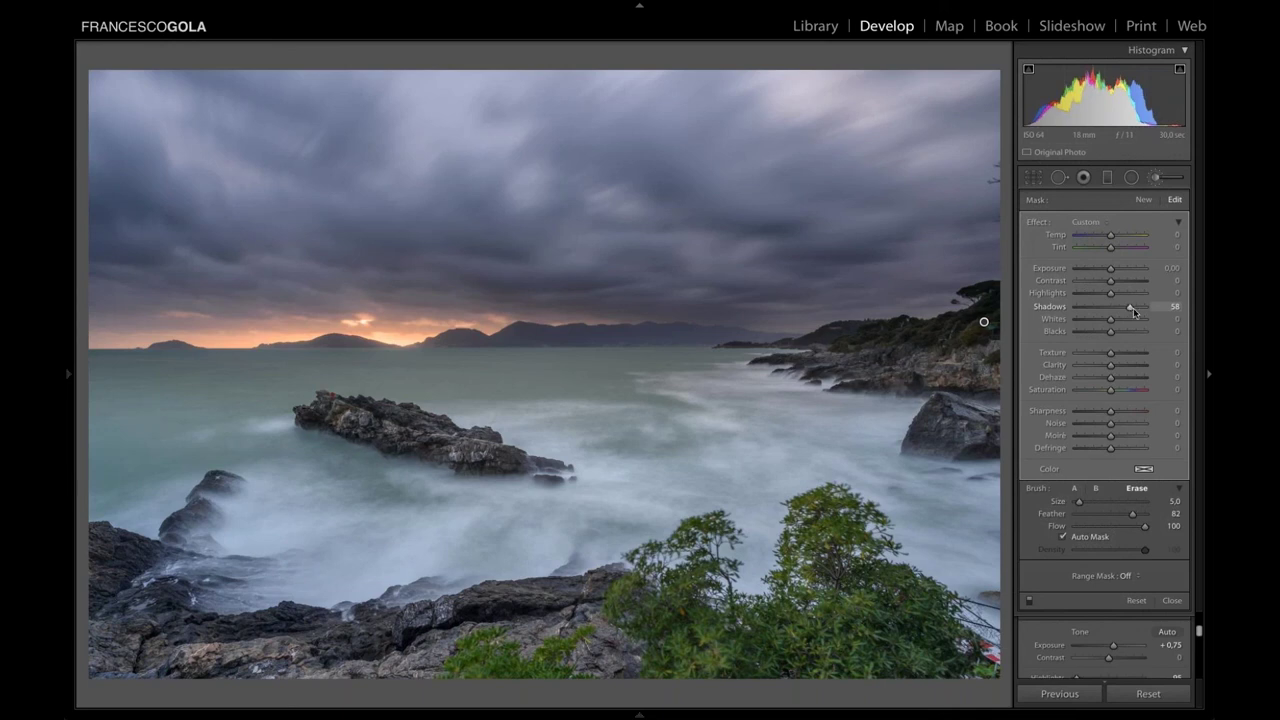
pyautogui.moveTo(1137, 313); pyautogui.dragTo(1142, 310)
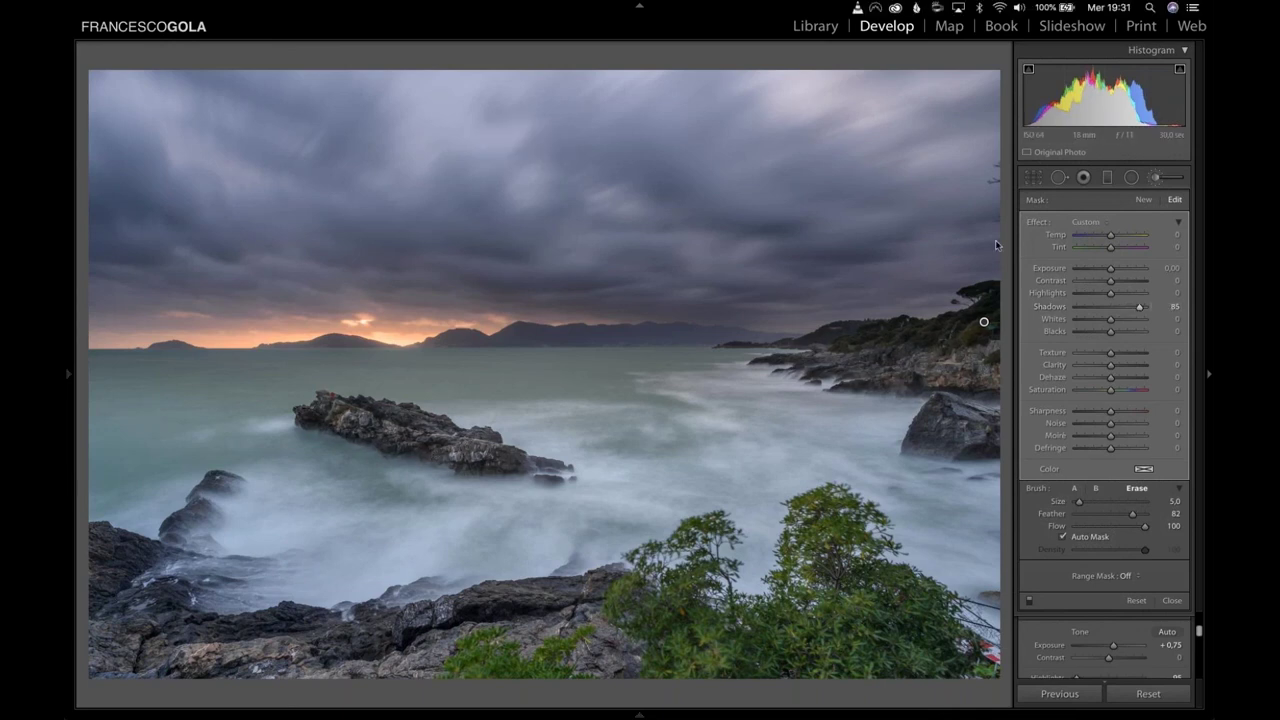
pyautogui.click(1030, 600)
pyautogui.click(1030, 600)
pyautogui.click(1030, 600)
pyautogui.click(1031, 600)
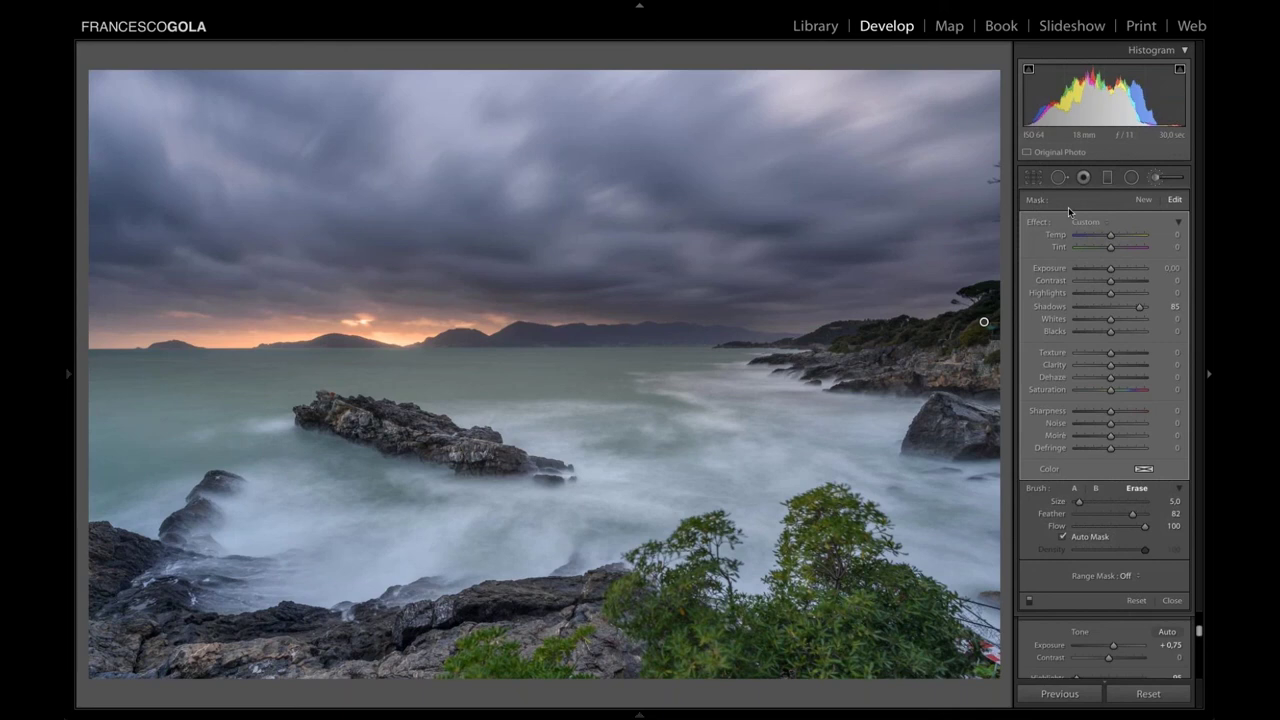
pyautogui.press('Escape')
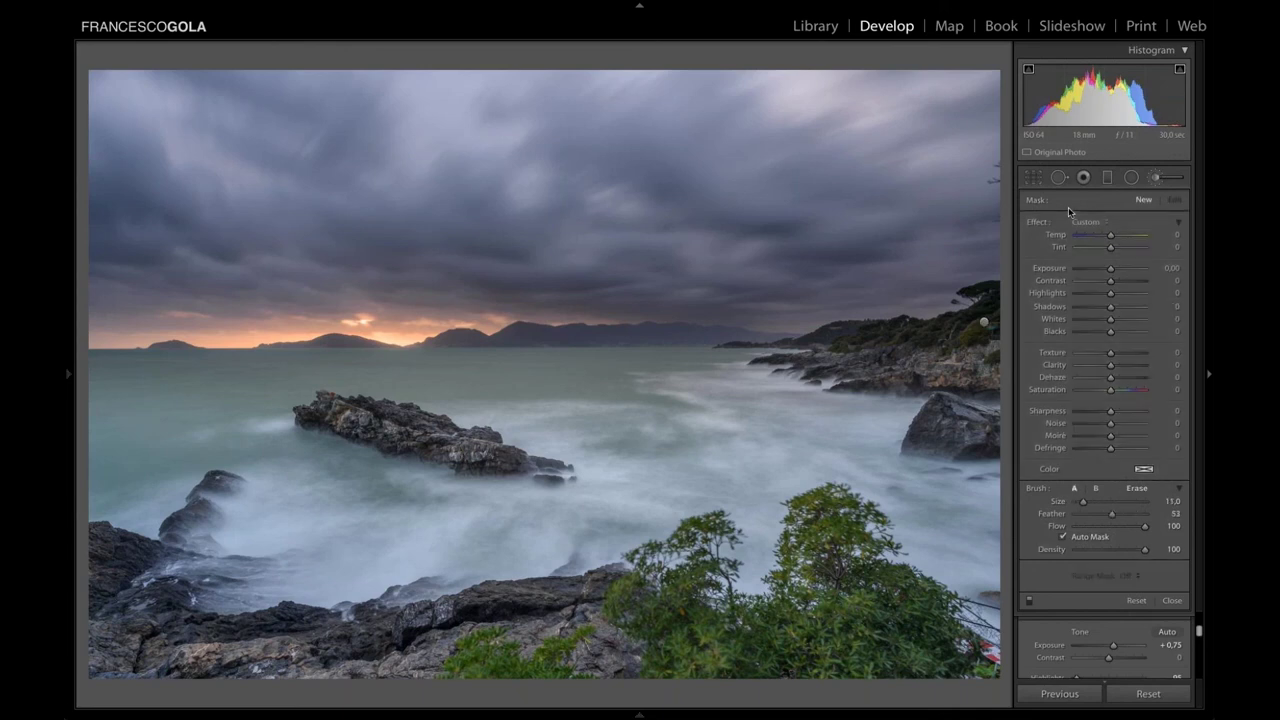
pyautogui.click(1161, 181)
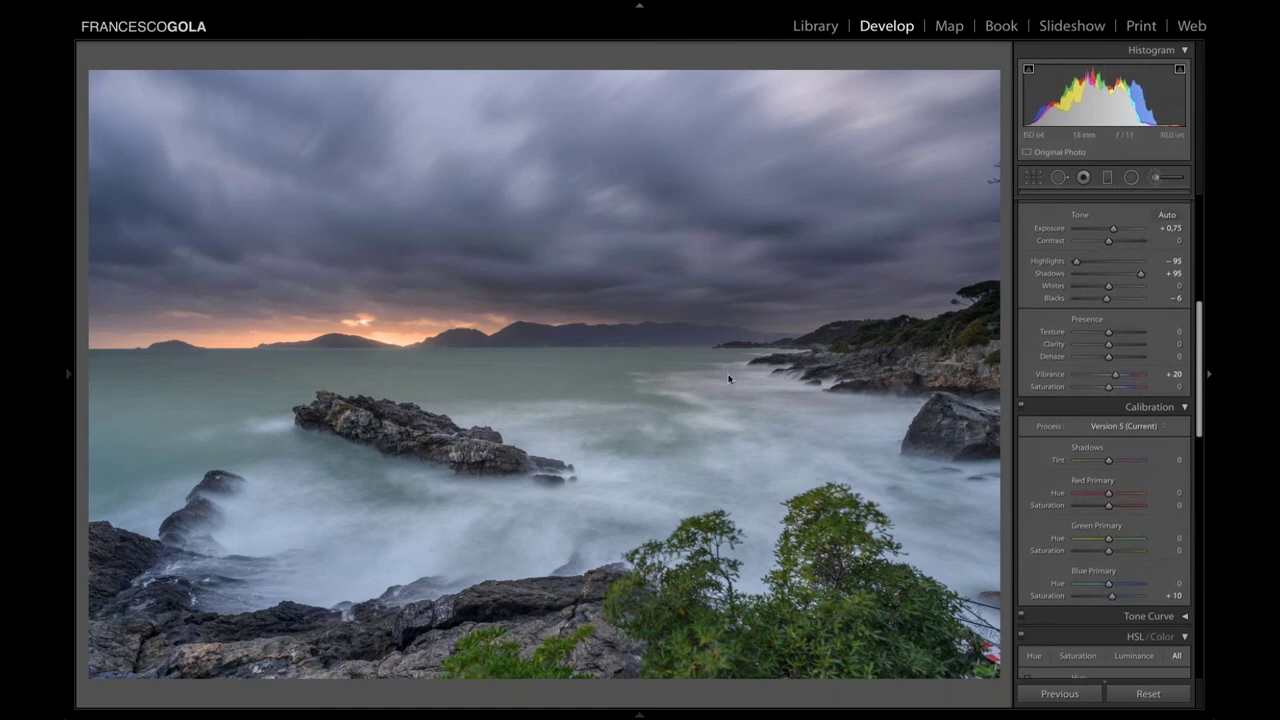
# Paint a new brush mask over the foreground rocks at the photo's lower left and restrict it with a Color range mask sampled from the rock.
pyautogui.press('k')
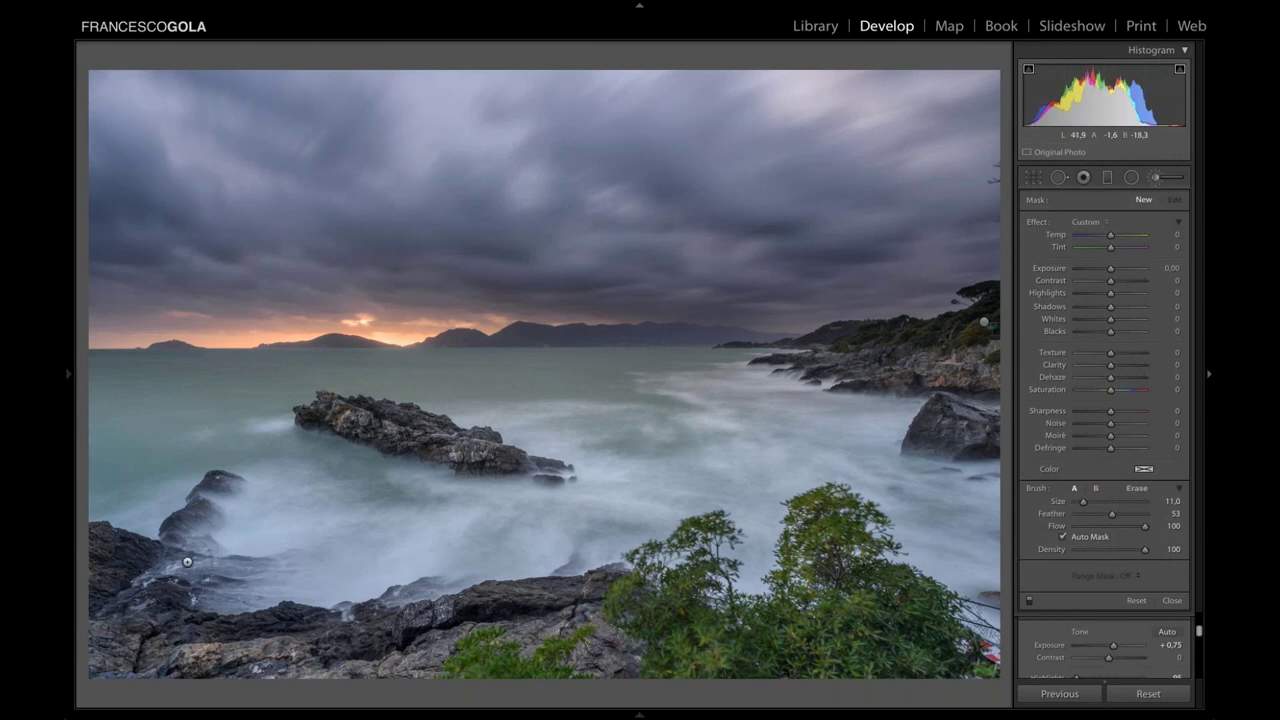
pyautogui.moveTo(187, 562)
pyautogui.mouseDown()
pyautogui.moveTo(182, 548)
pyautogui.moveTo(200, 540)
pyautogui.moveTo(150, 565)
pyautogui.moveTo(205, 625)
pyautogui.moveTo(270, 620)
pyautogui.moveTo(110, 620)
pyautogui.moveTo(155, 662)
pyautogui.moveTo(105, 638)
pyautogui.moveTo(100, 545)
pyautogui.moveTo(100, 557)
pyautogui.mouseUp()
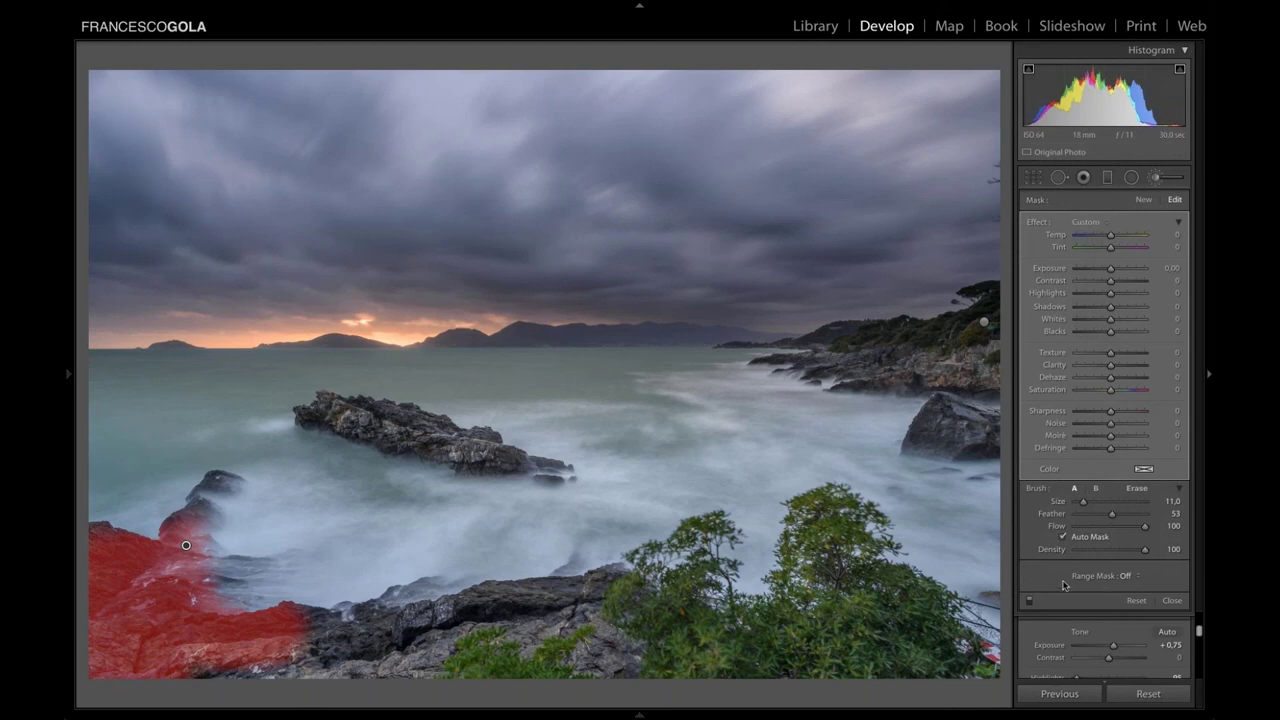
pyautogui.click(1125, 577)
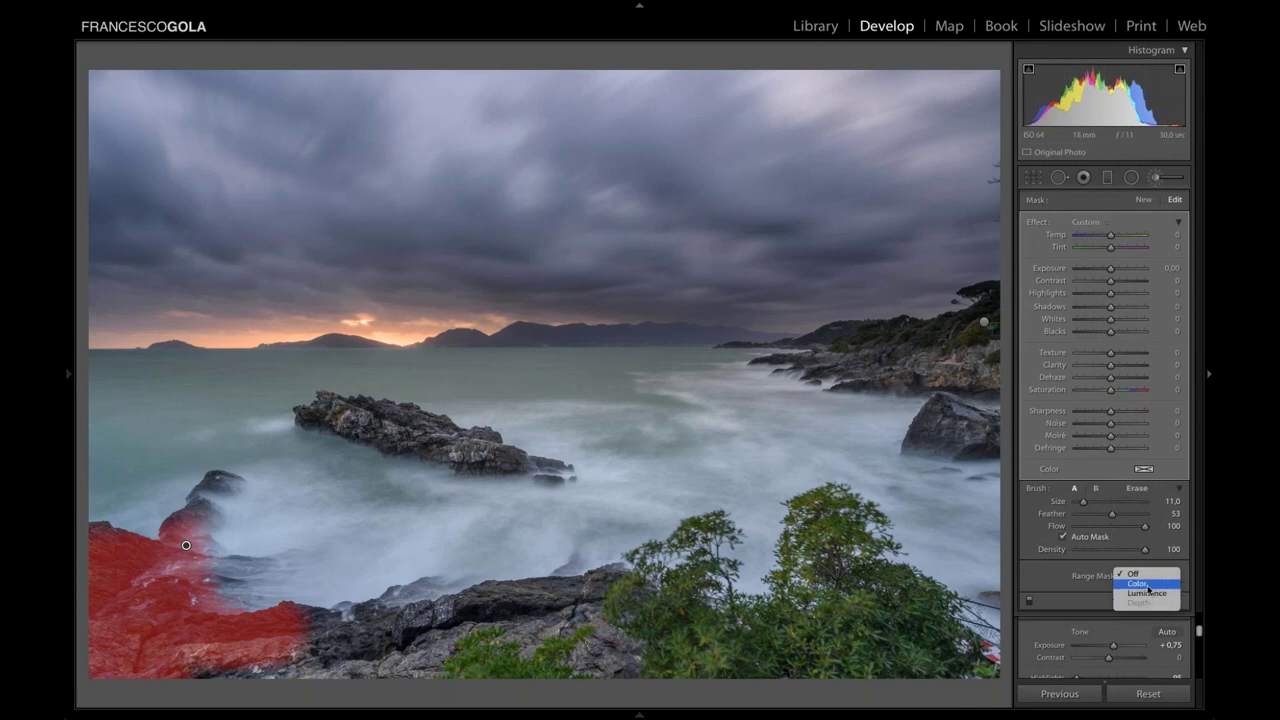
pyautogui.click(1147, 586)
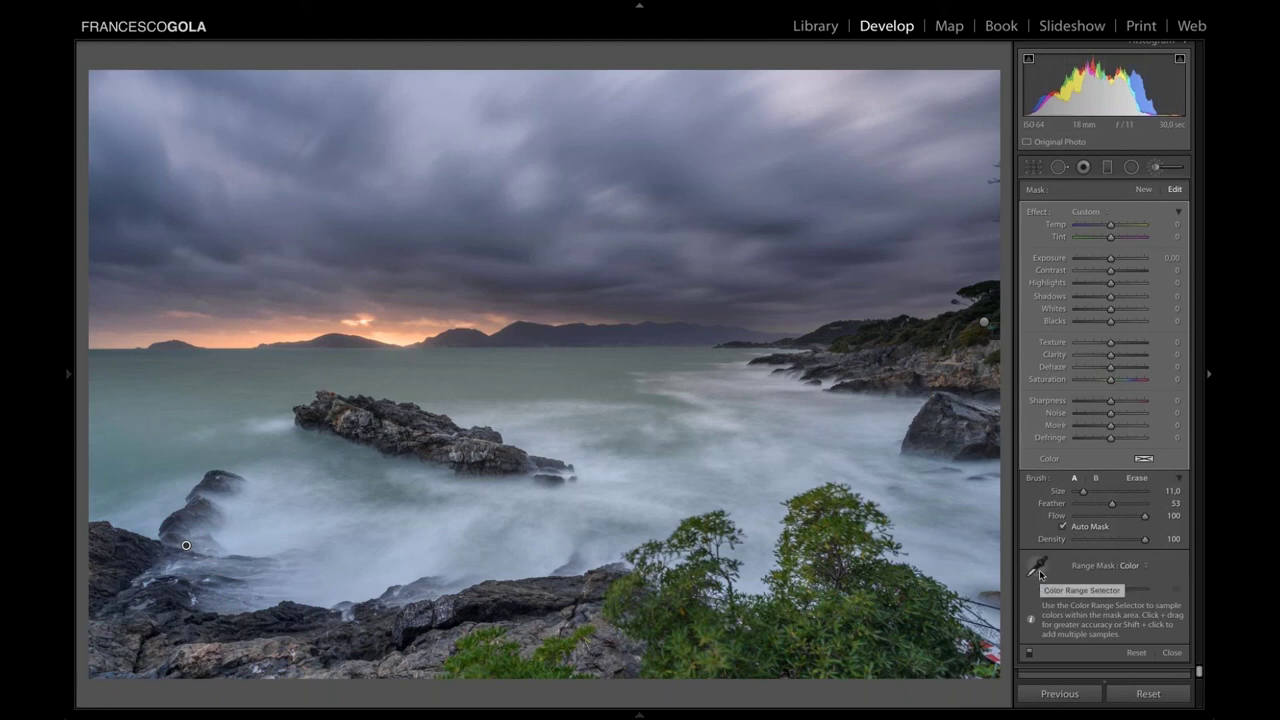
pyautogui.click(1039, 570)
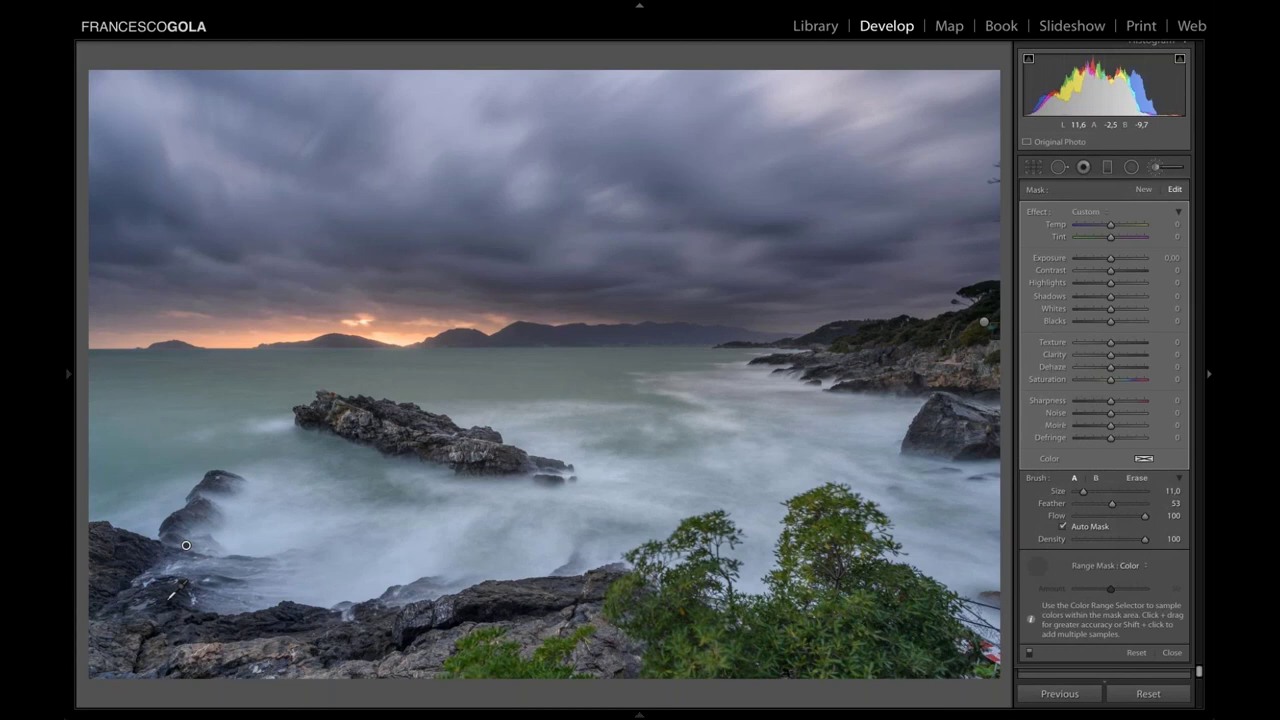
pyautogui.click(186, 545)
pyautogui.click(1037, 566)
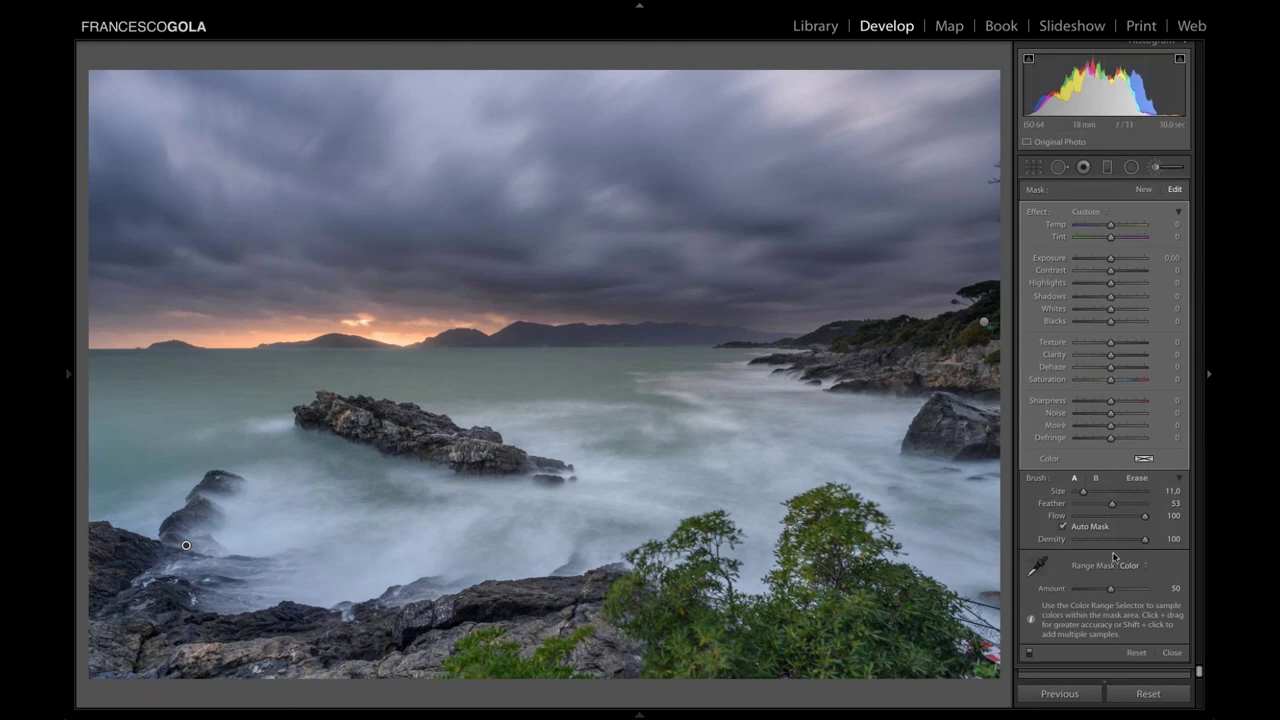
# Set the Color range mask Amount to 11 for the foreground rocks with the mask overlay shown, and hide the overlay.
pyautogui.press('o')
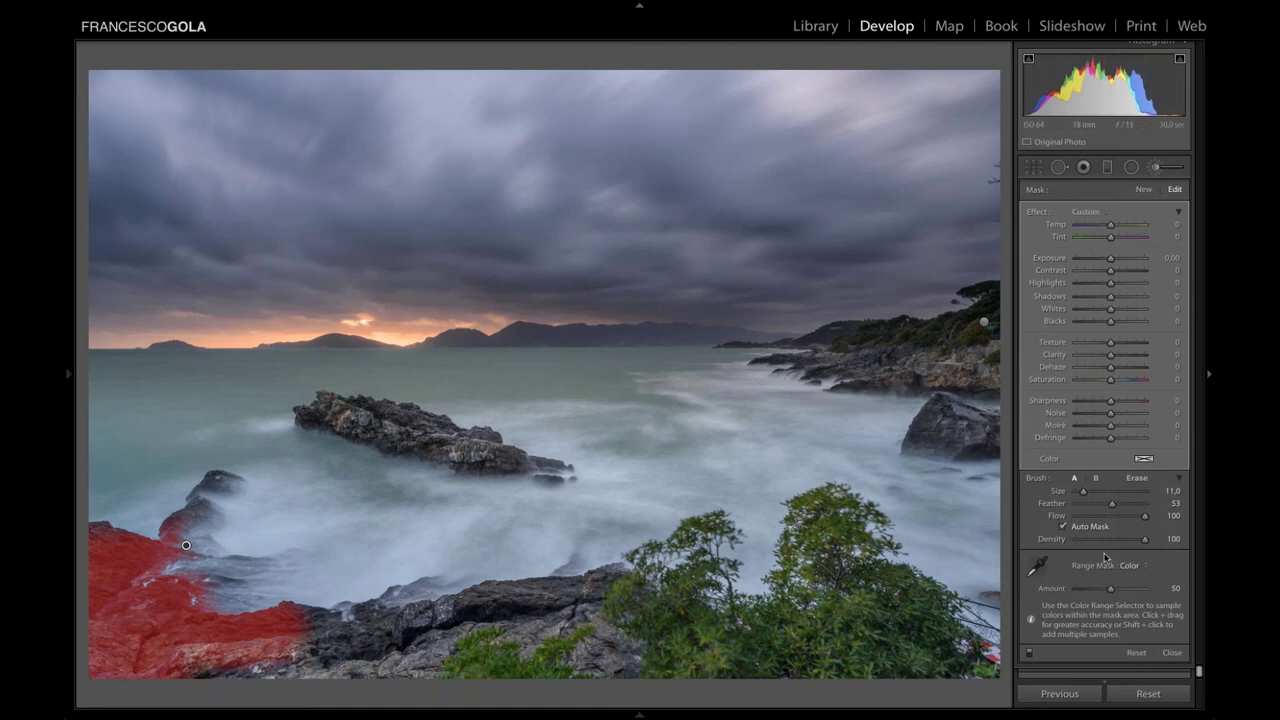
pyautogui.moveTo(1110, 592); pyautogui.dragTo(1083, 593)
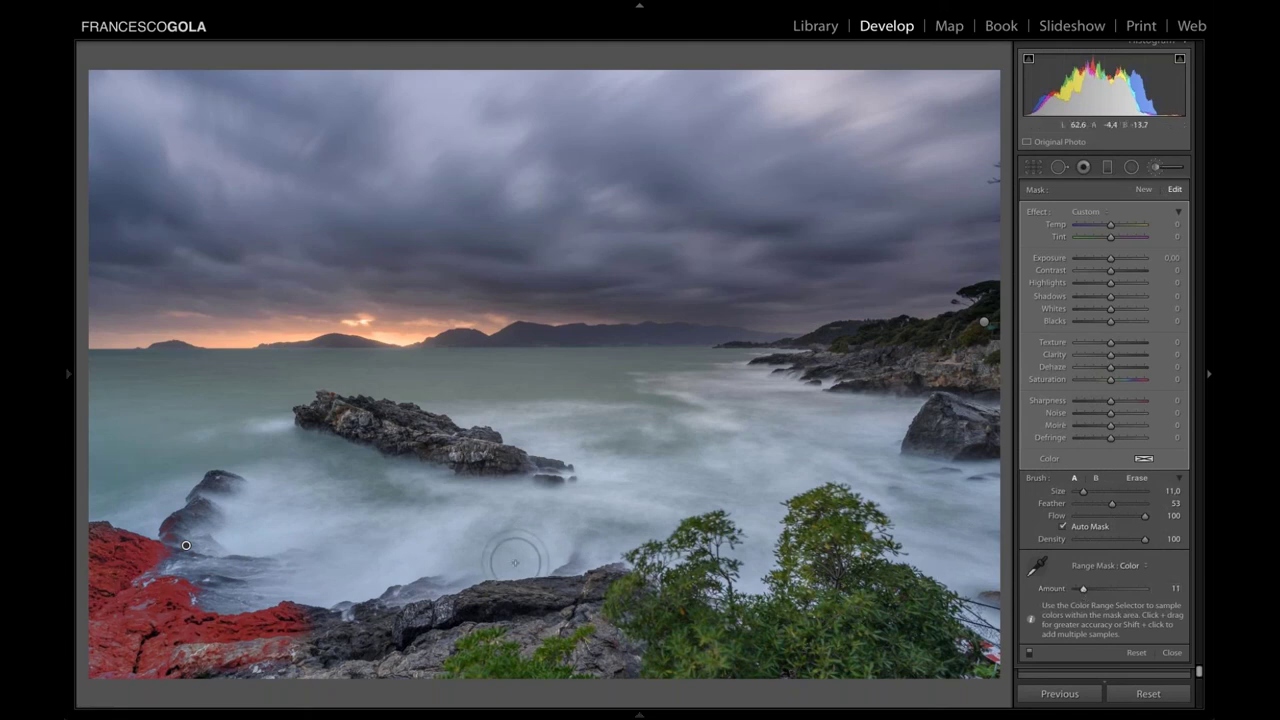
pyautogui.press('o')
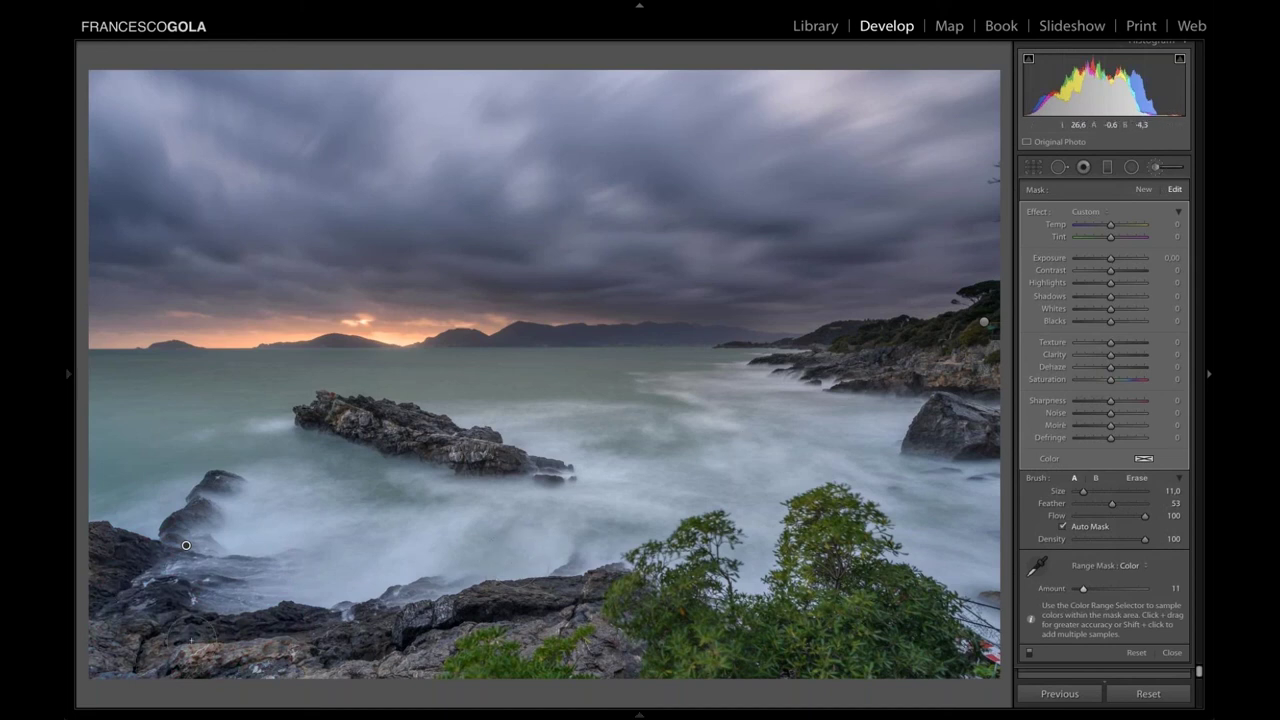
# Lower the Saturation of the masked foreground rocks below -45 and close the Adjustment Brush.
pyautogui.click(1095, 380)
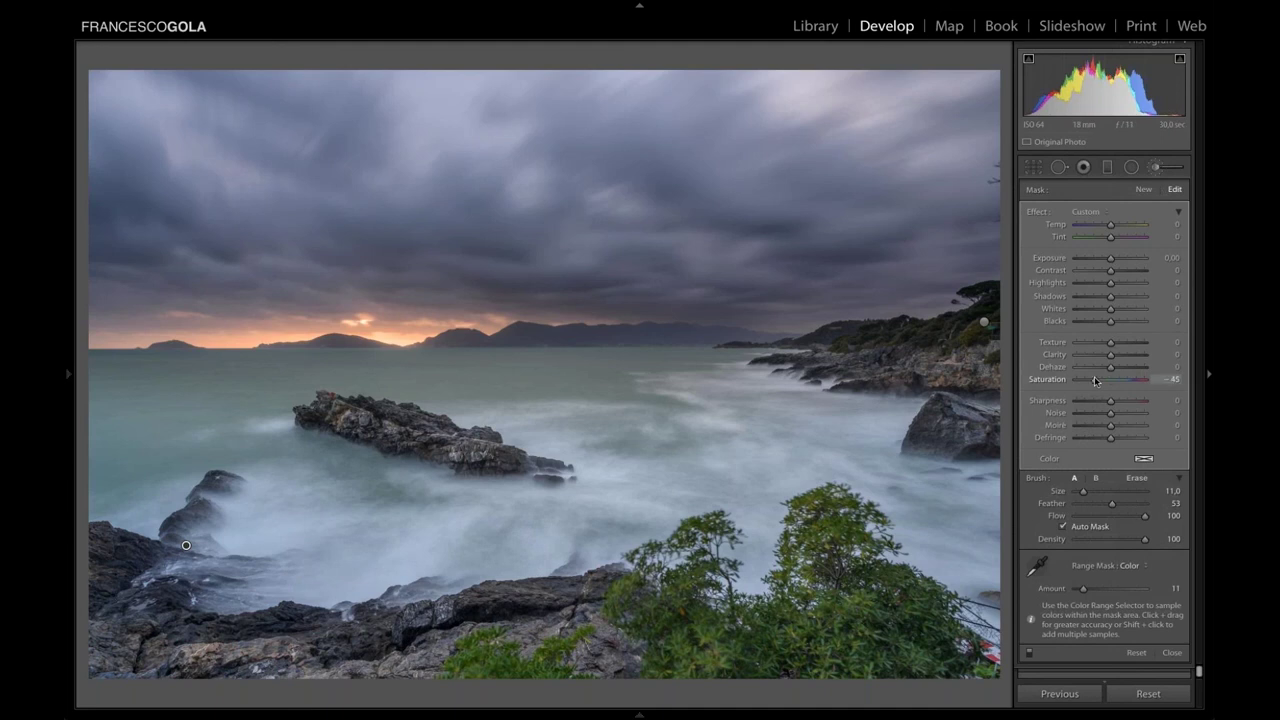
pyautogui.moveTo(1095, 381); pyautogui.dragTo(1087, 381)
pyautogui.press('Escape')
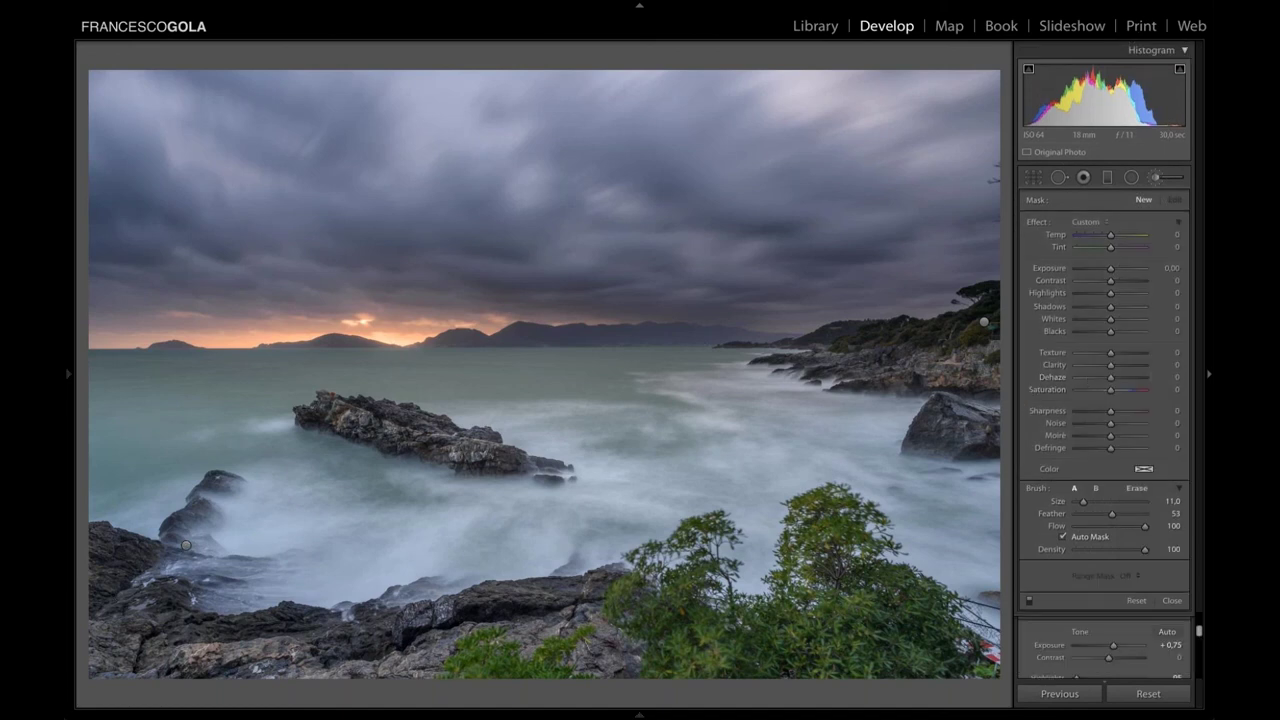
pyautogui.click(1157, 181)
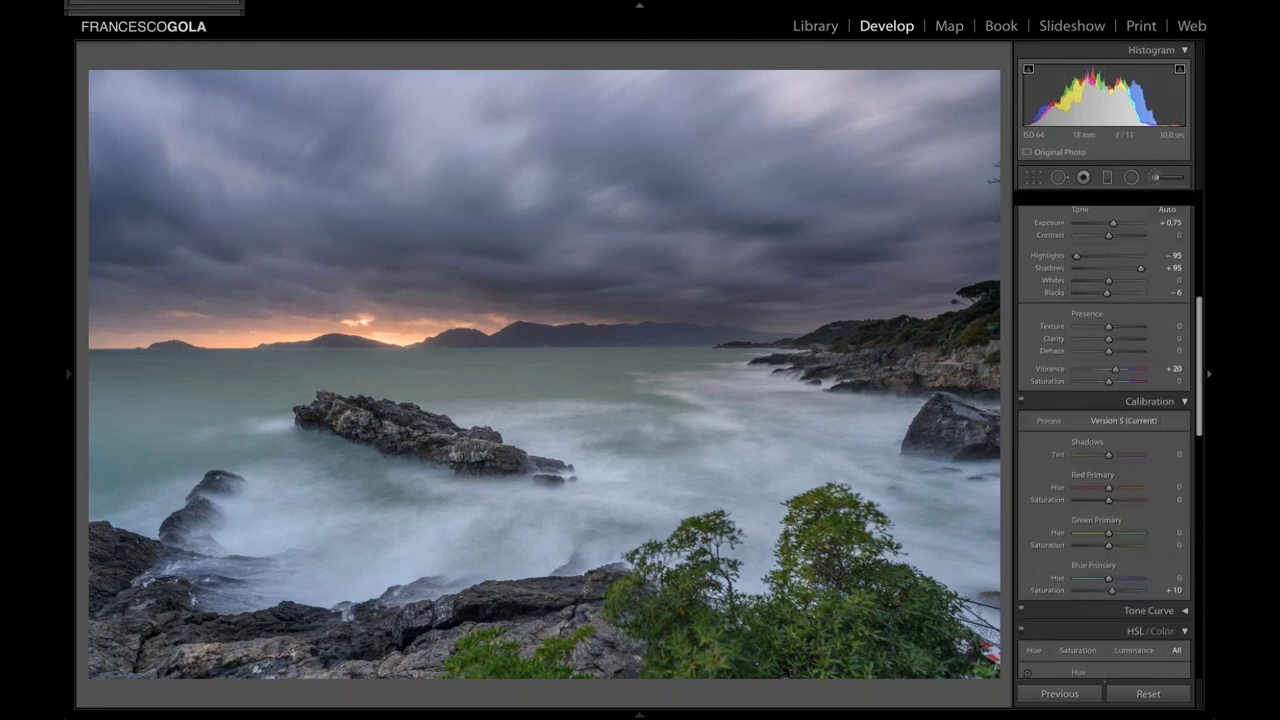
# Paint a new Adjustment Brush mask at size 17 over the smooth sea from the photo's left edge towards the coastline.
pyautogui.click(1157, 179)
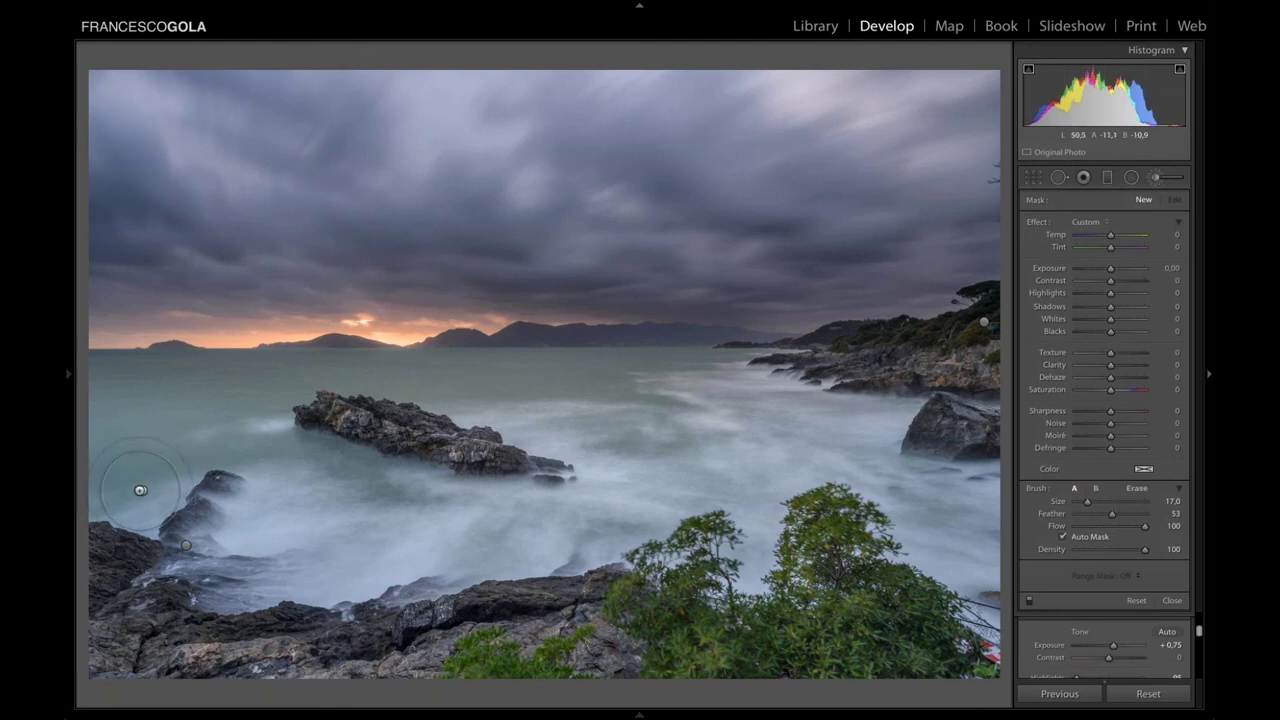
pyautogui.moveTo(134, 429)
pyautogui.mouseDown()
pyautogui.moveTo(142, 491)
pyautogui.moveTo(95, 380)
pyautogui.moveTo(260, 425)
pyautogui.moveTo(265, 380)
pyautogui.moveTo(72, 386)
pyautogui.moveTo(538, 378)
pyautogui.moveTo(805, 390)
pyautogui.mouseUp()
pyautogui.moveTo(257, 437)
pyautogui.mouseDown()
pyautogui.moveTo(371, 486)
pyautogui.moveTo(420, 490)
pyautogui.mouseUp()
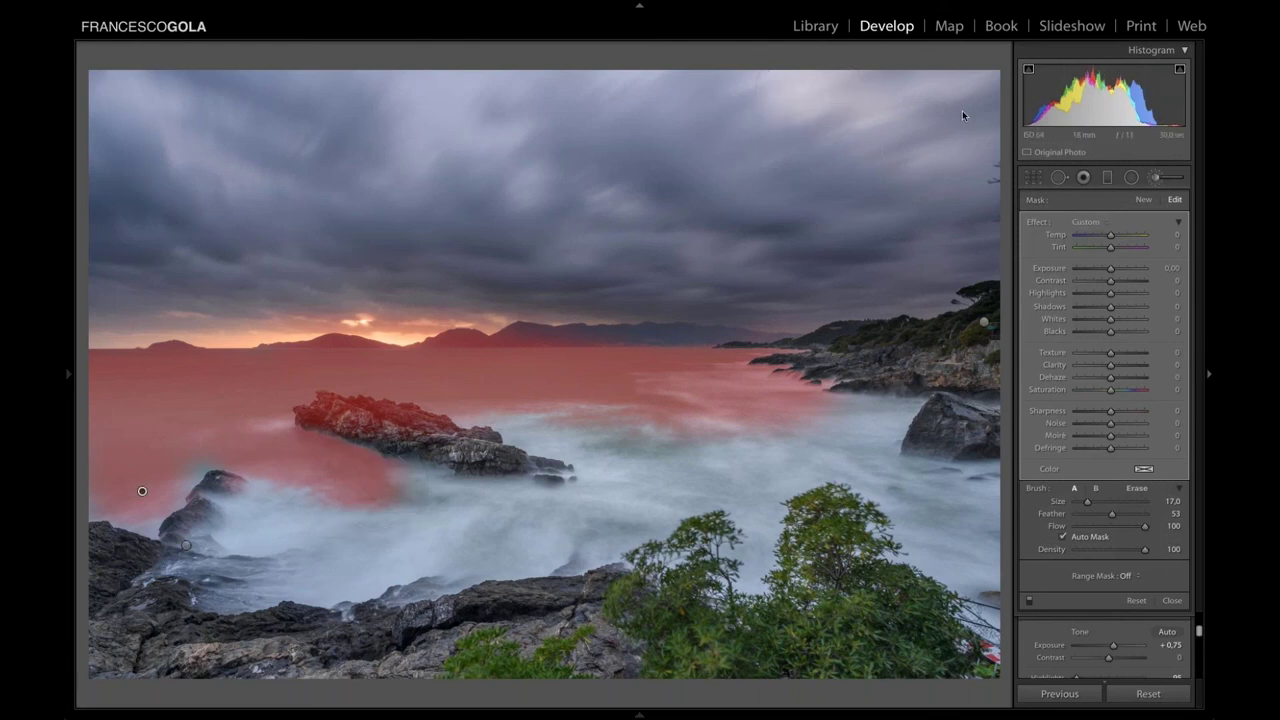
# Erase the sea mask's spill over the distant hills on the horizon with a smaller brush, and hide the mask overlay.
pyautogui.click(1137, 488)
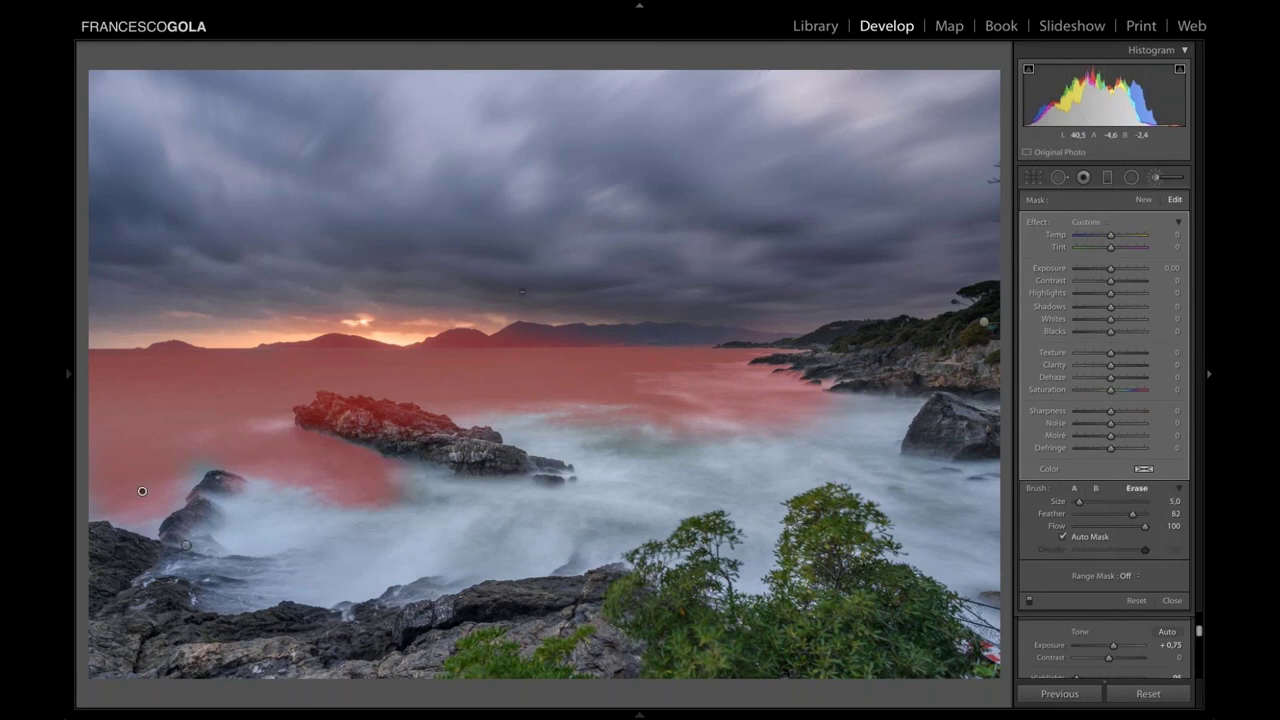
pyautogui.press(']')
pyautogui.press(']')
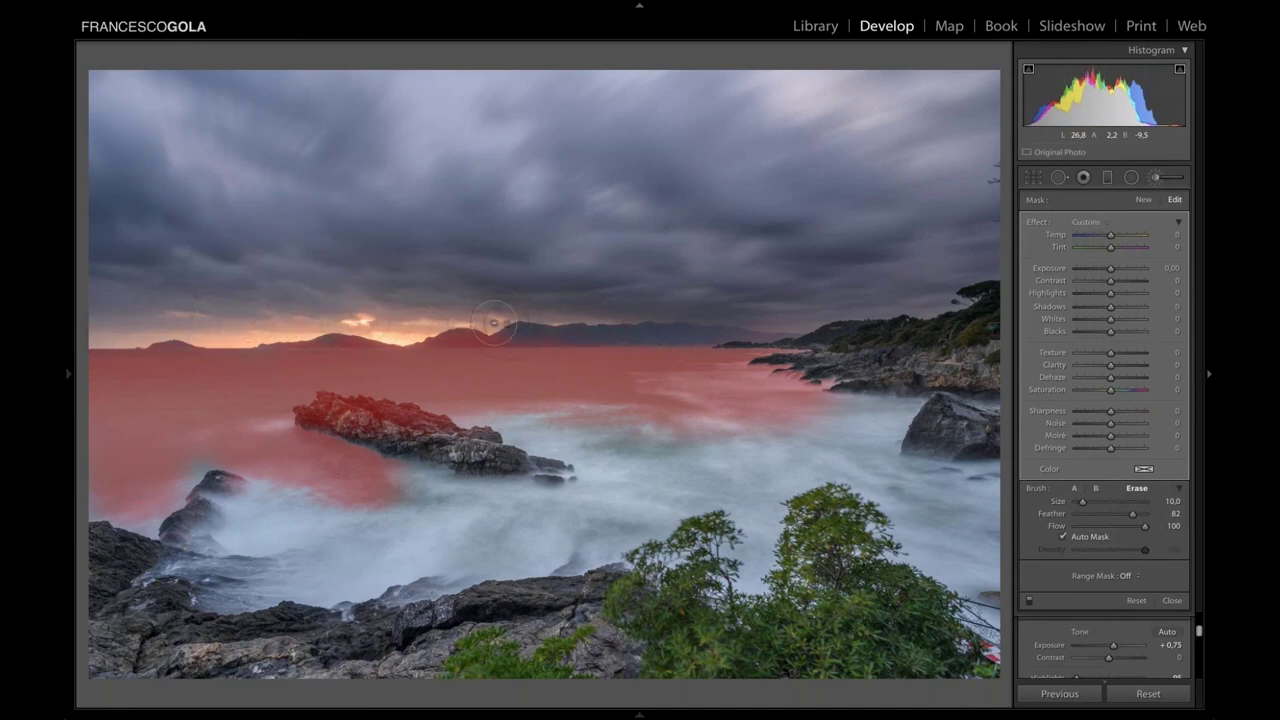
pyautogui.press('[')
pyautogui.press('[')
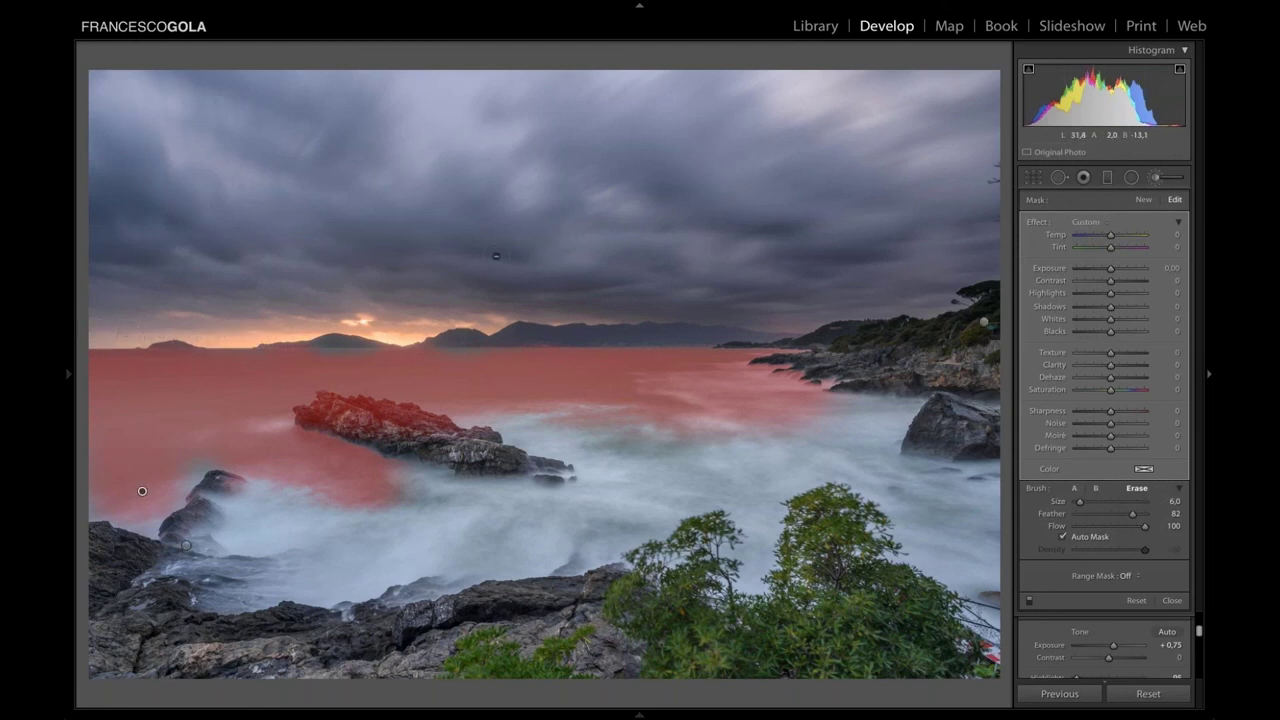
pyautogui.press('o')
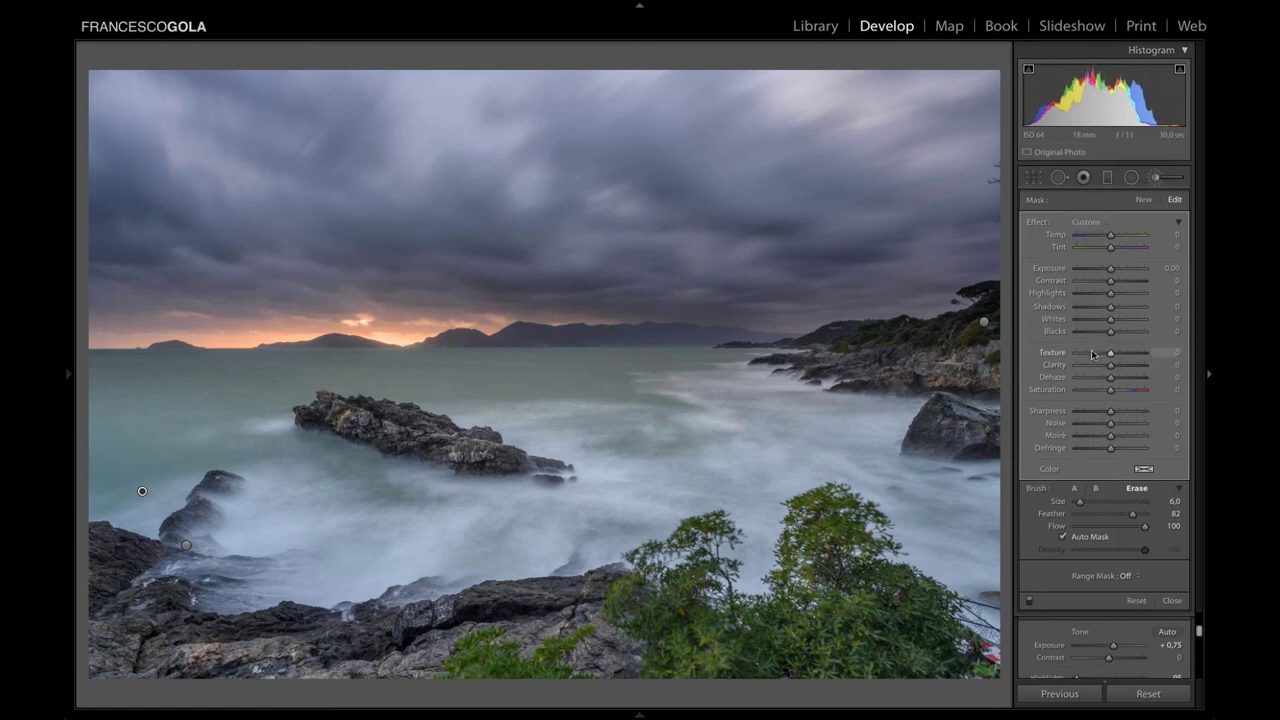
# Set the sea mask's Texture to -43, compare the water close up with the brush adjustments off and on, and finish the mask.
pyautogui.moveTo(1092, 353); pyautogui.dragTo(1095, 355)
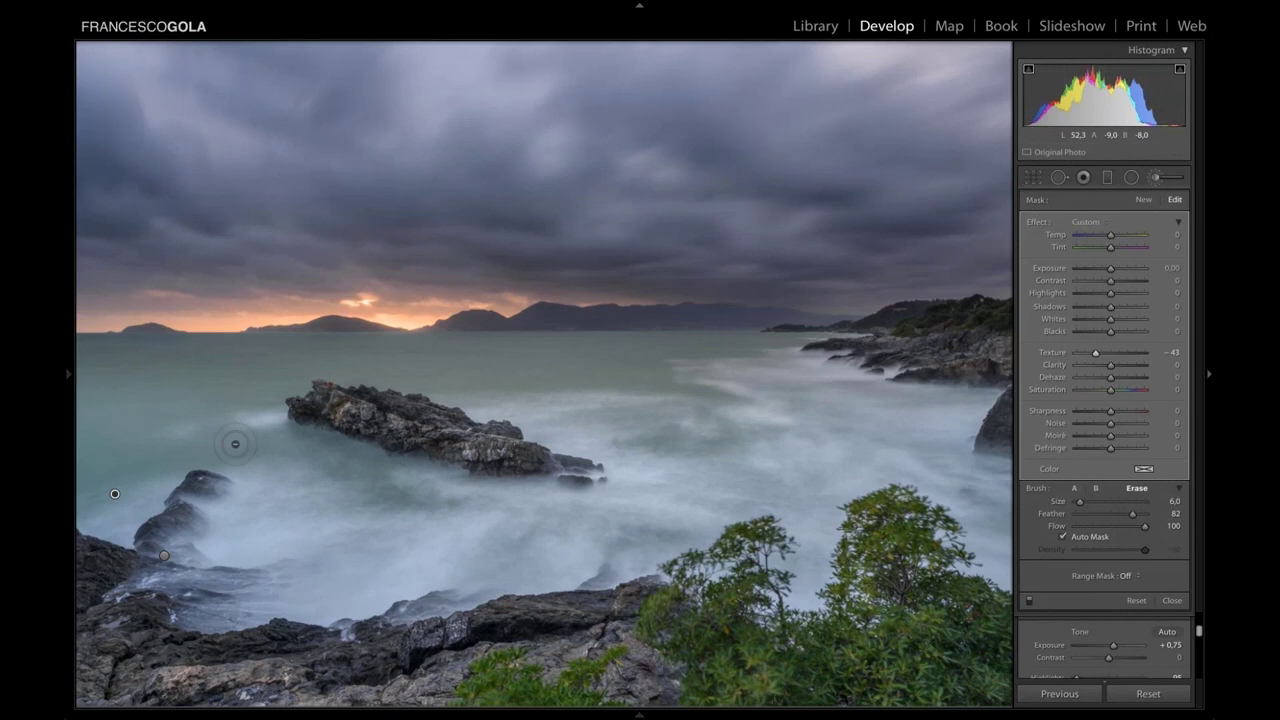
pyautogui.press('z')
pyautogui.moveTo(509, 474); pyautogui.dragTo(776, 500)
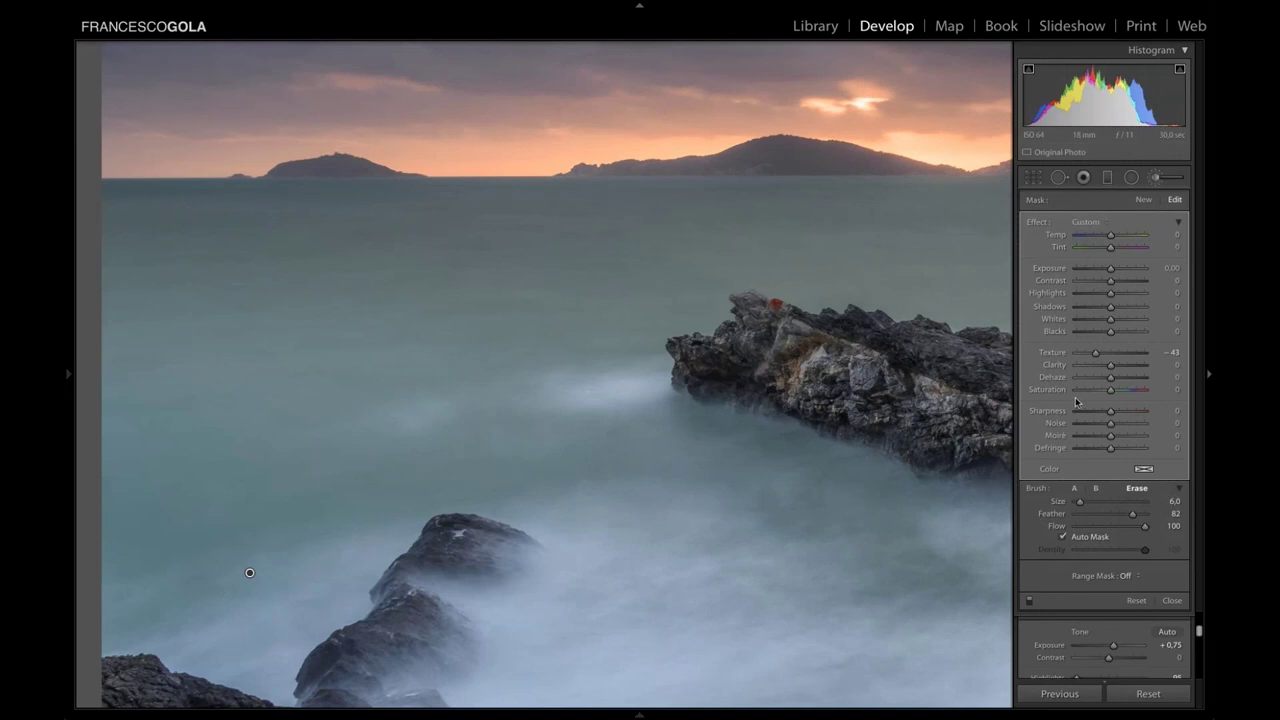
pyautogui.click(1031, 601)
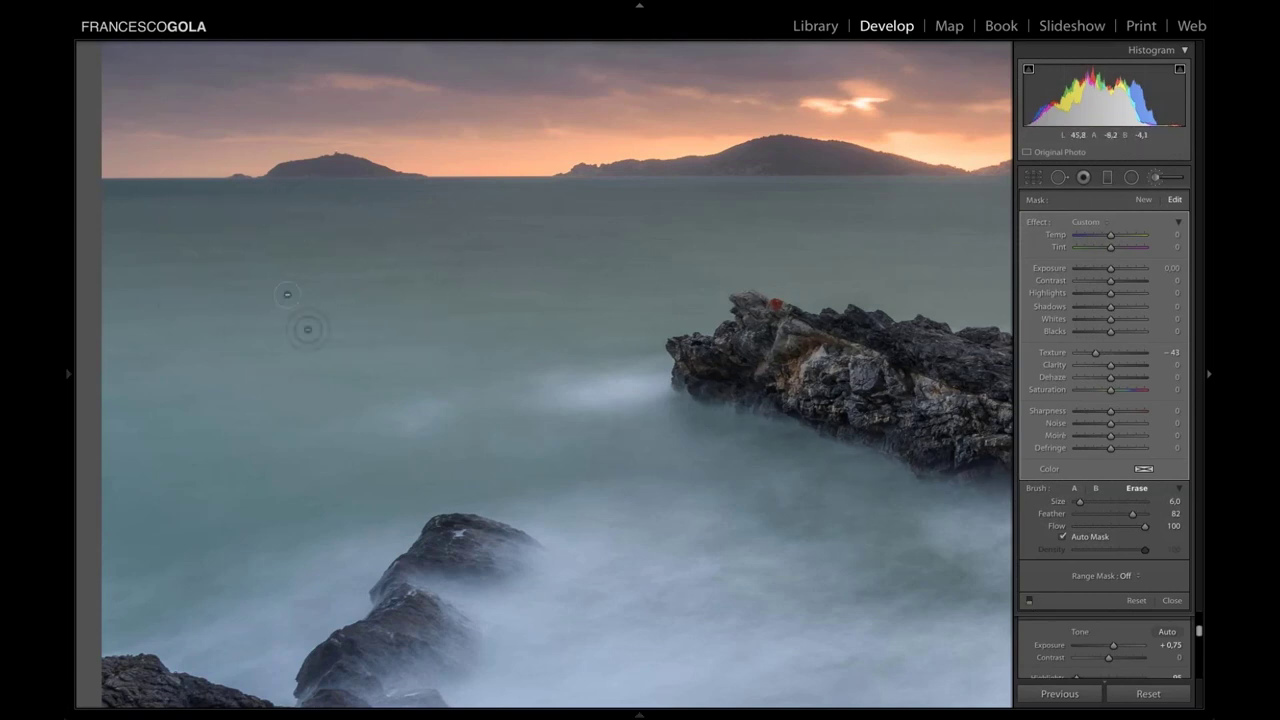
pyautogui.click(1031, 601)
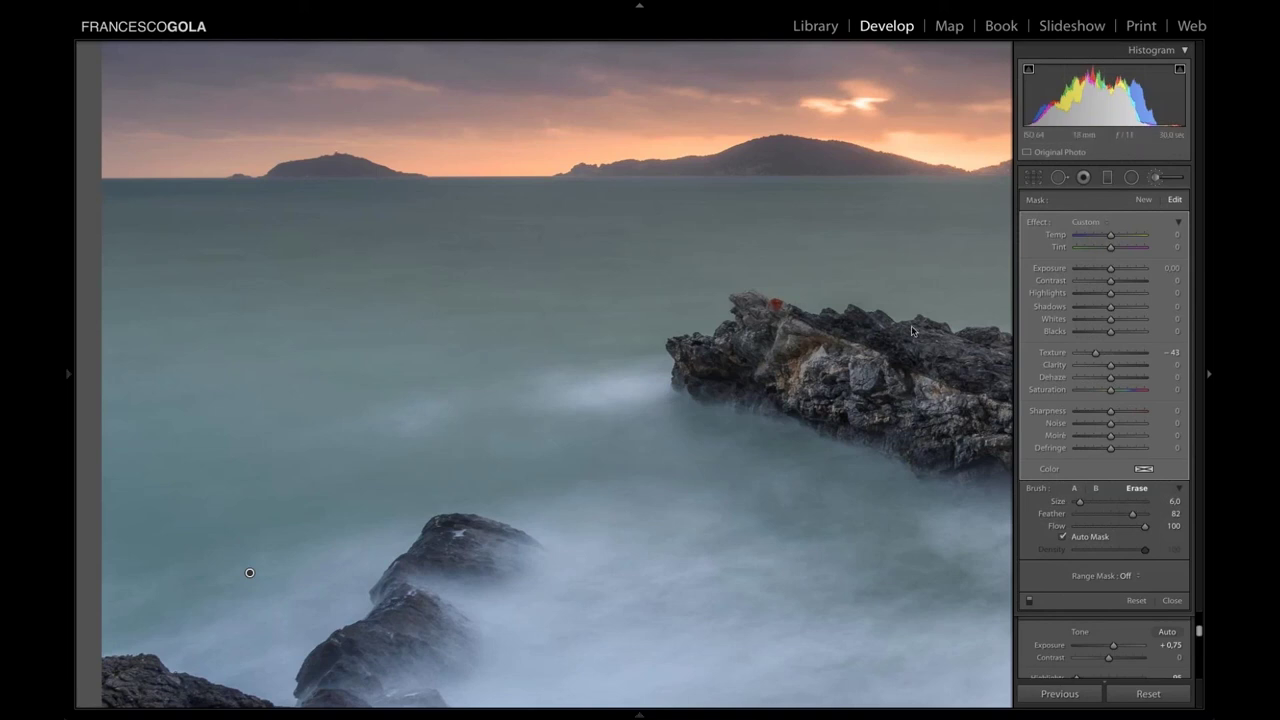
pyautogui.press('Return')
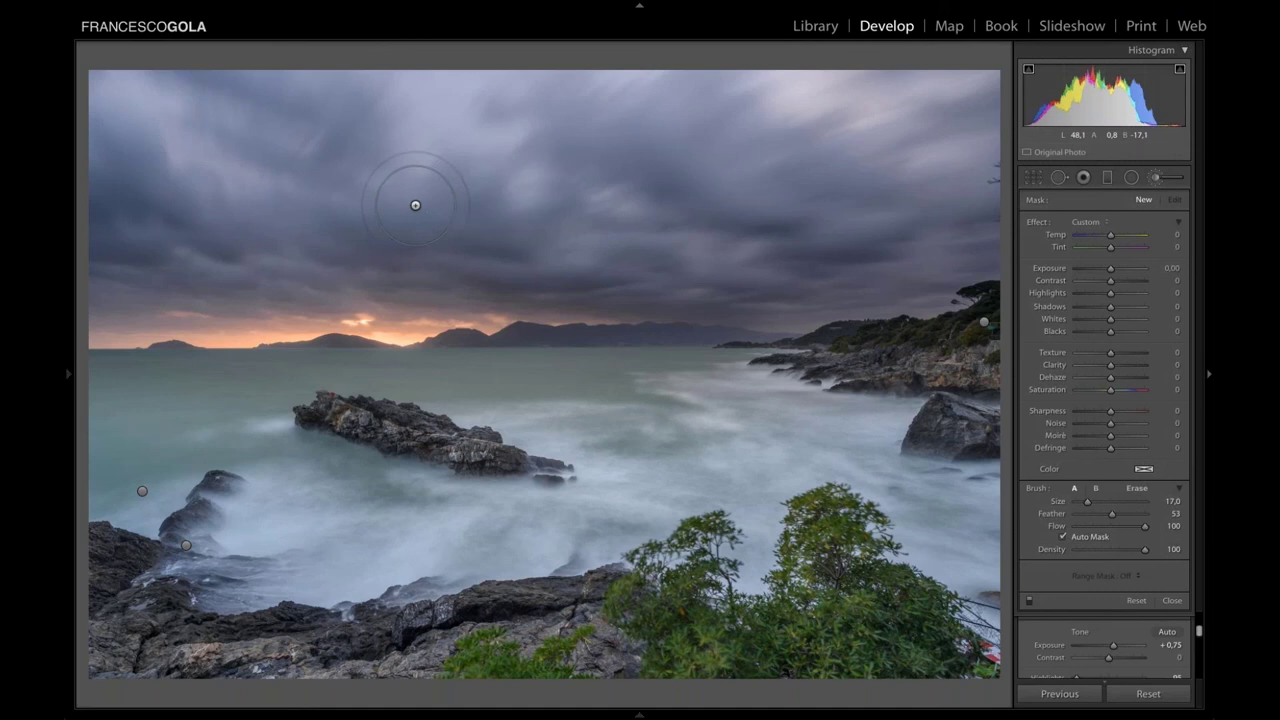
# Open a copy of the photo with Lightroom adjustments in Viveza 2 as a 16-bit TIFF in the ProPhoto RGB color space.
pyautogui.rightClick(415, 205)
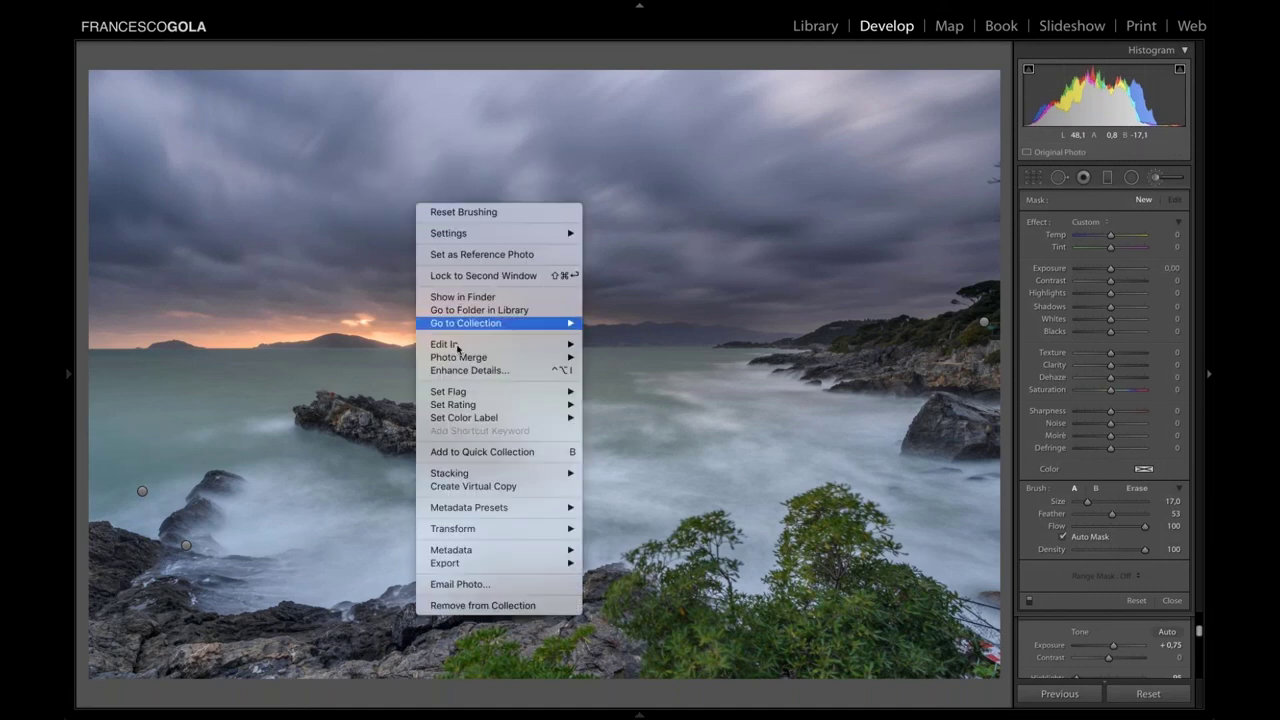
pyautogui.moveTo(457, 348)
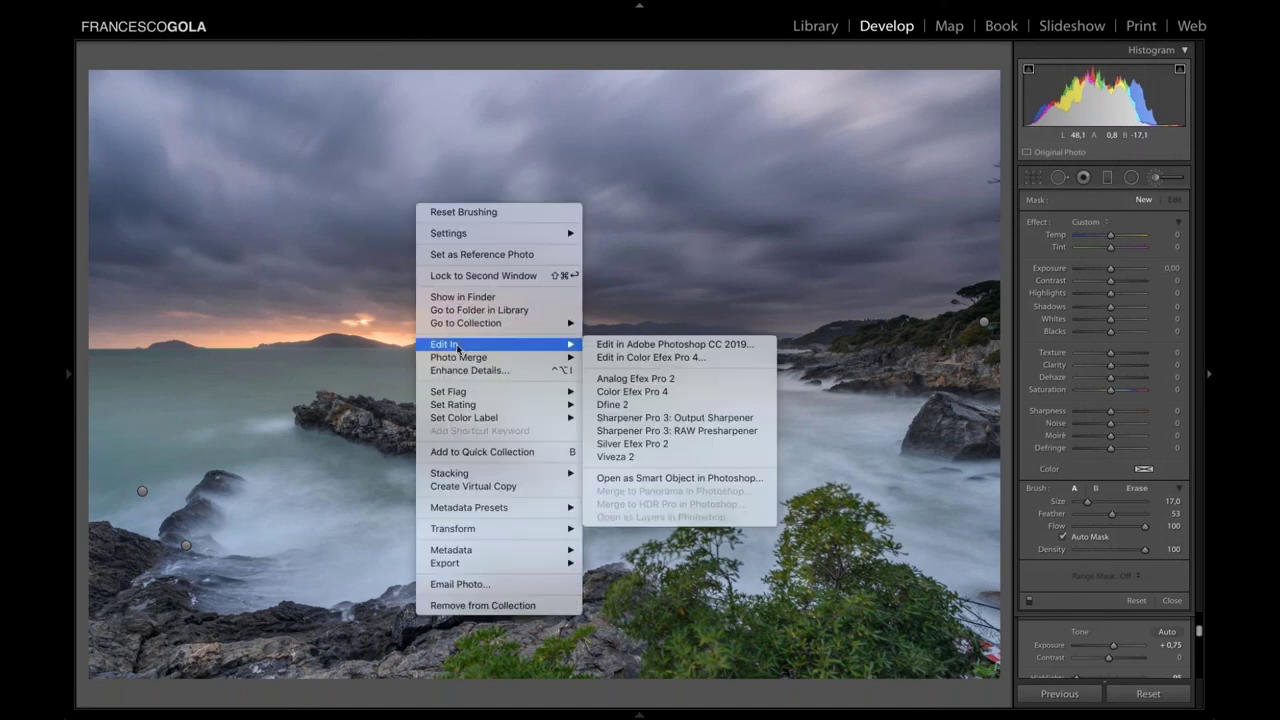
pyautogui.click(640, 460)
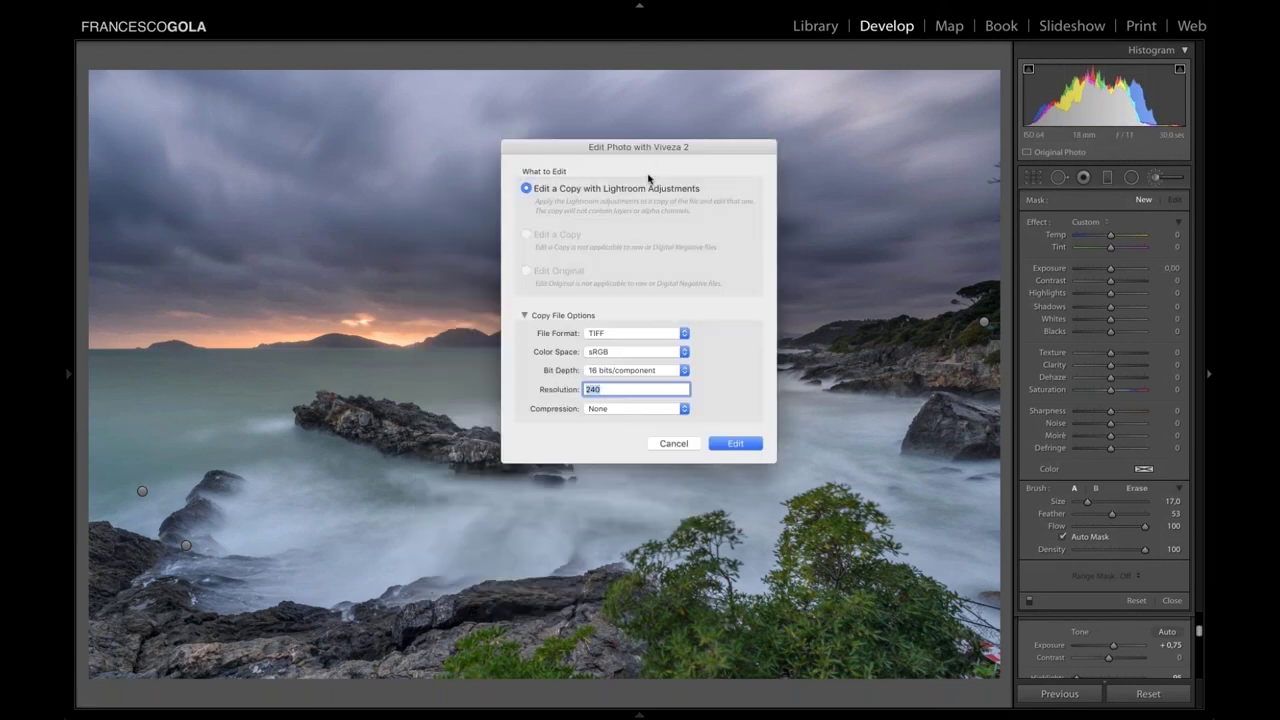
pyautogui.moveTo(652, 148); pyautogui.dragTo(422, 154)
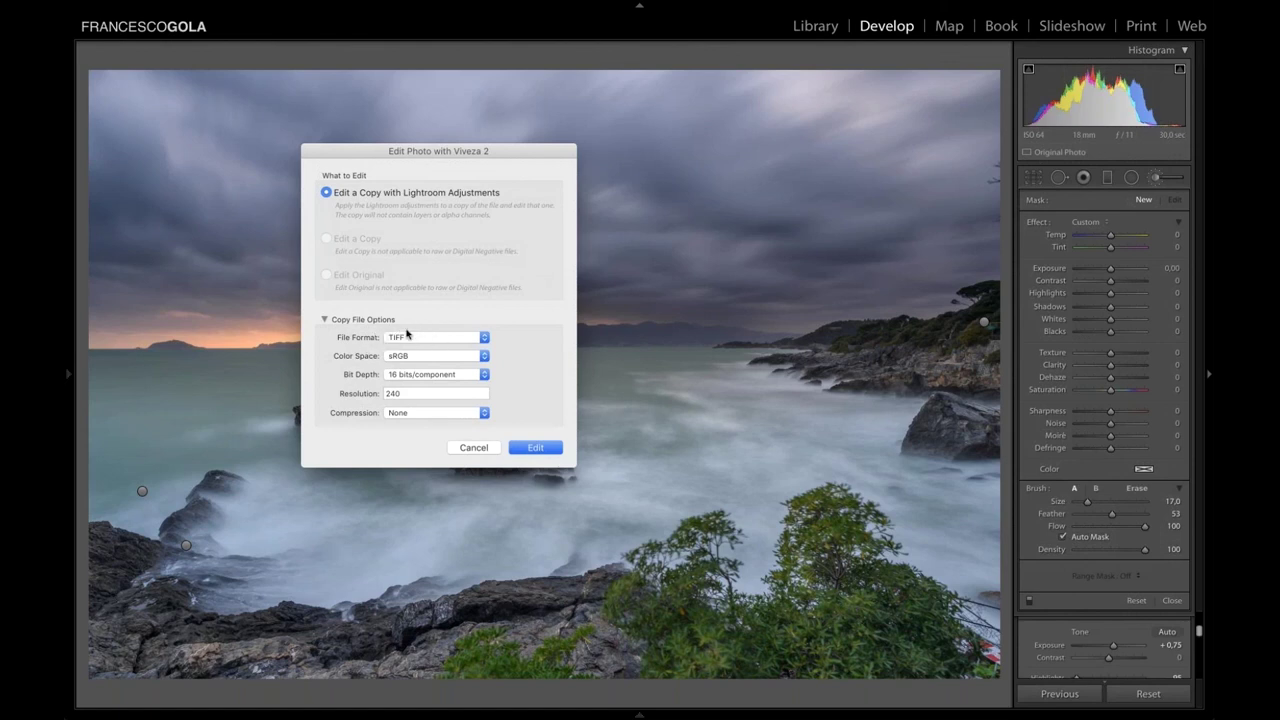
pyautogui.click(419, 357)
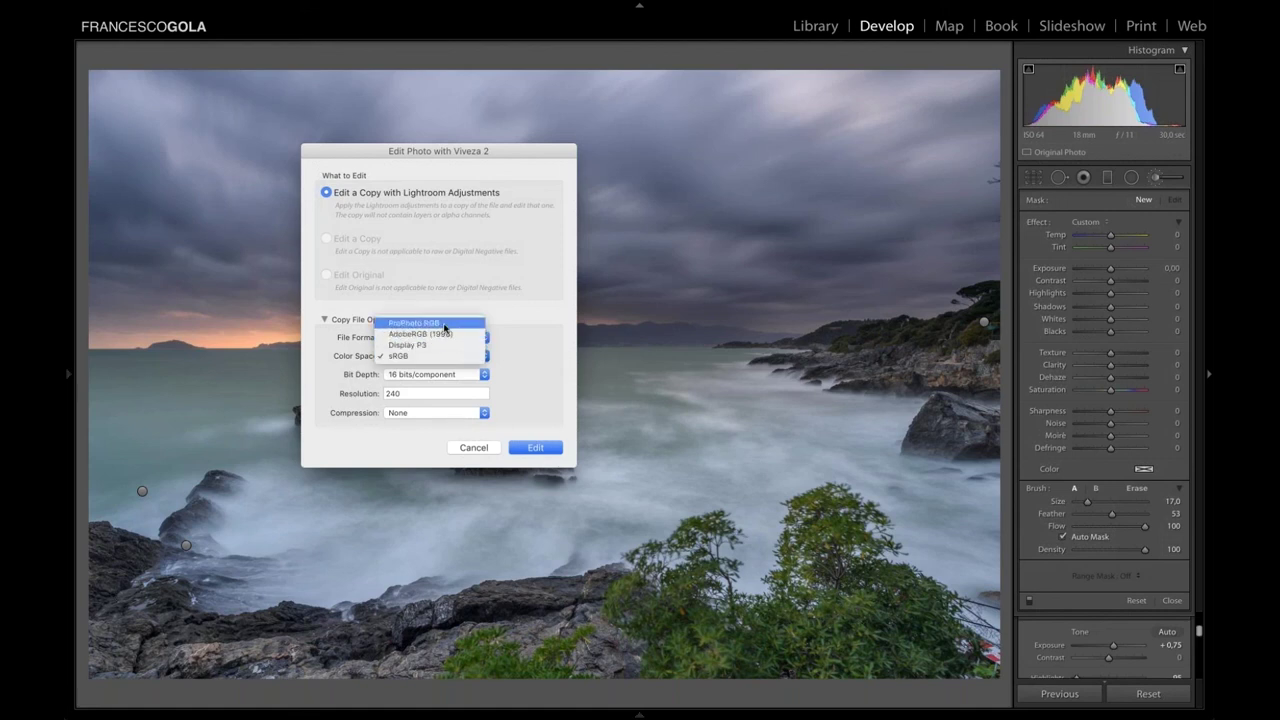
pyautogui.click(445, 324)
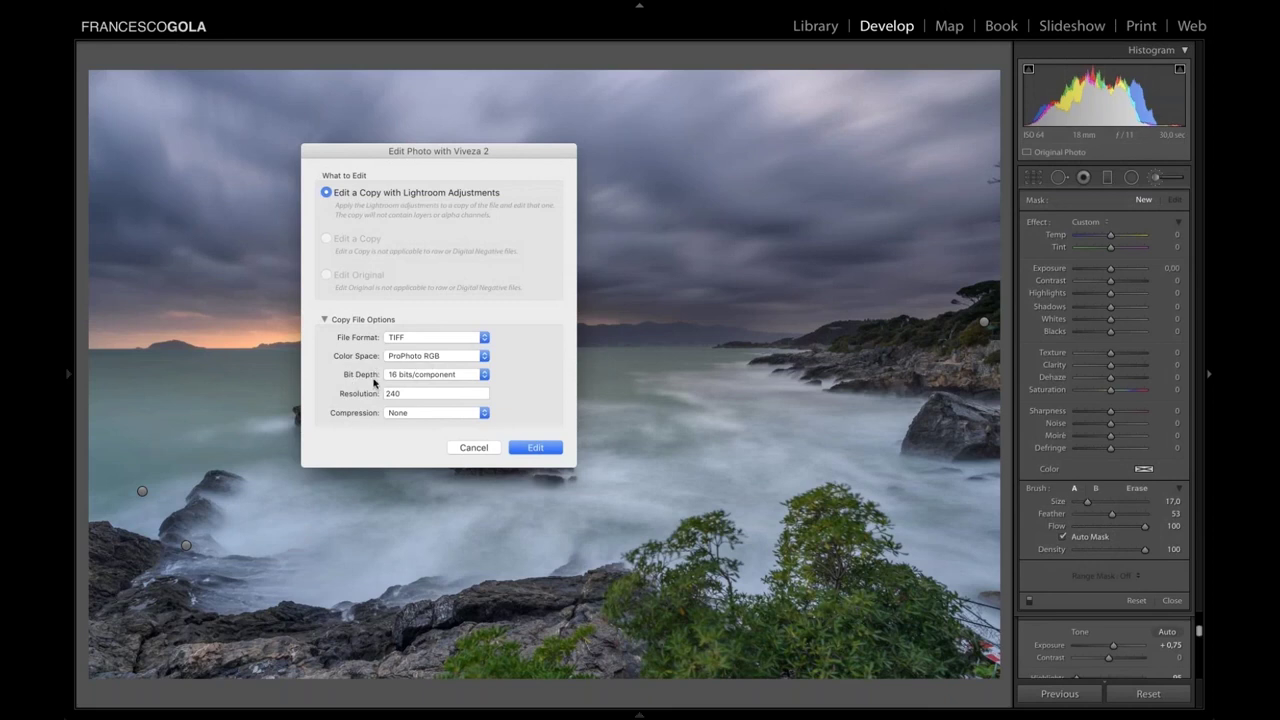
pyautogui.click(539, 451)
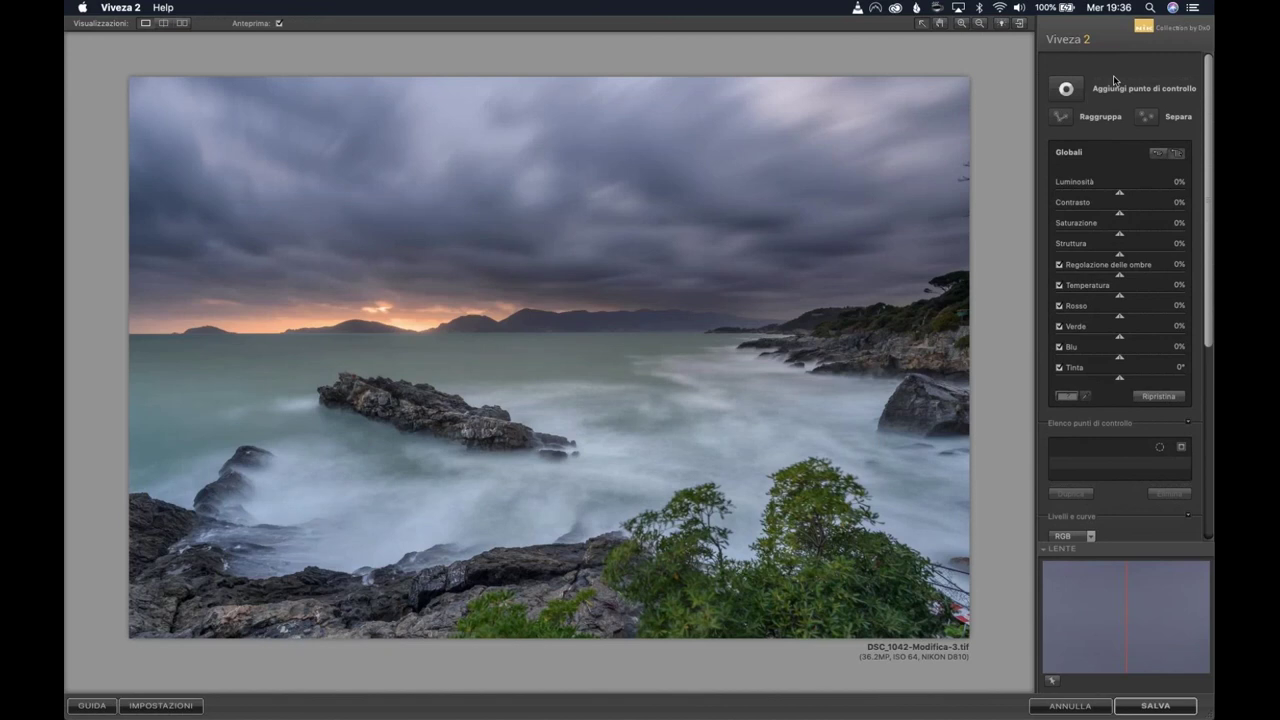
# Add a control point on the rock in the middle of the sea and set its area of influence to 23%.
pyautogui.click(1066, 96)
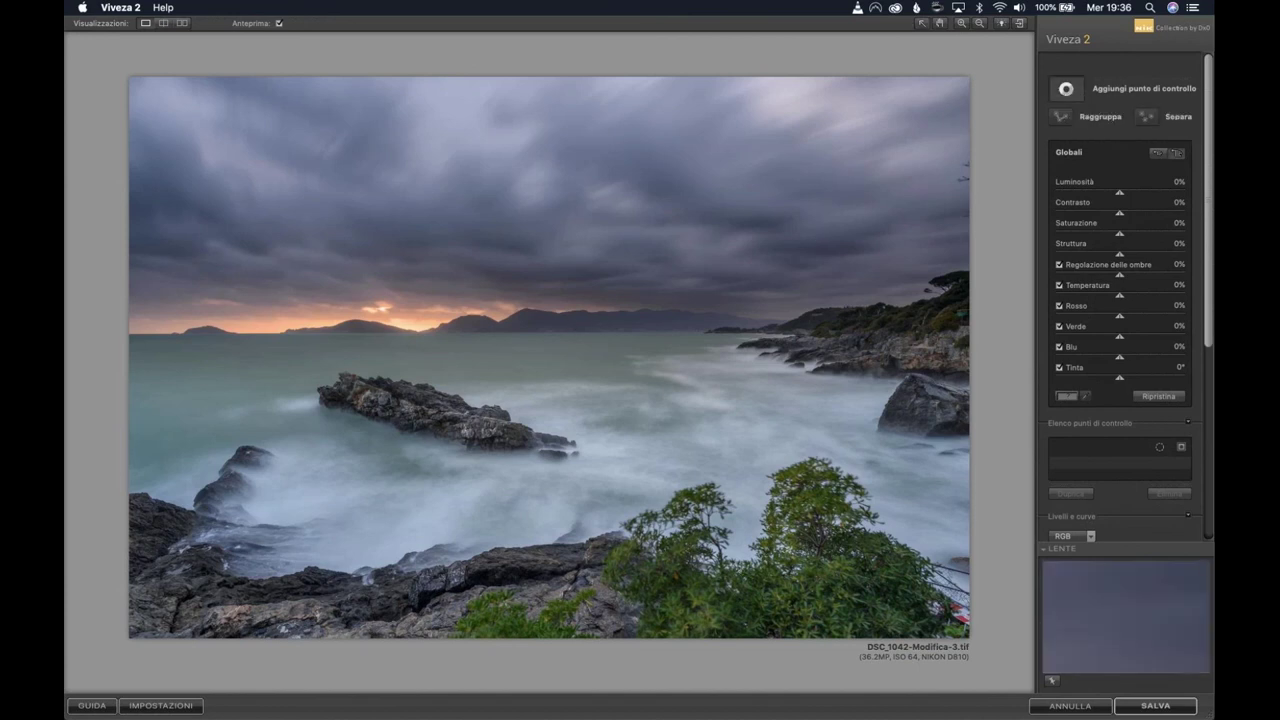
pyautogui.click(1068, 96)
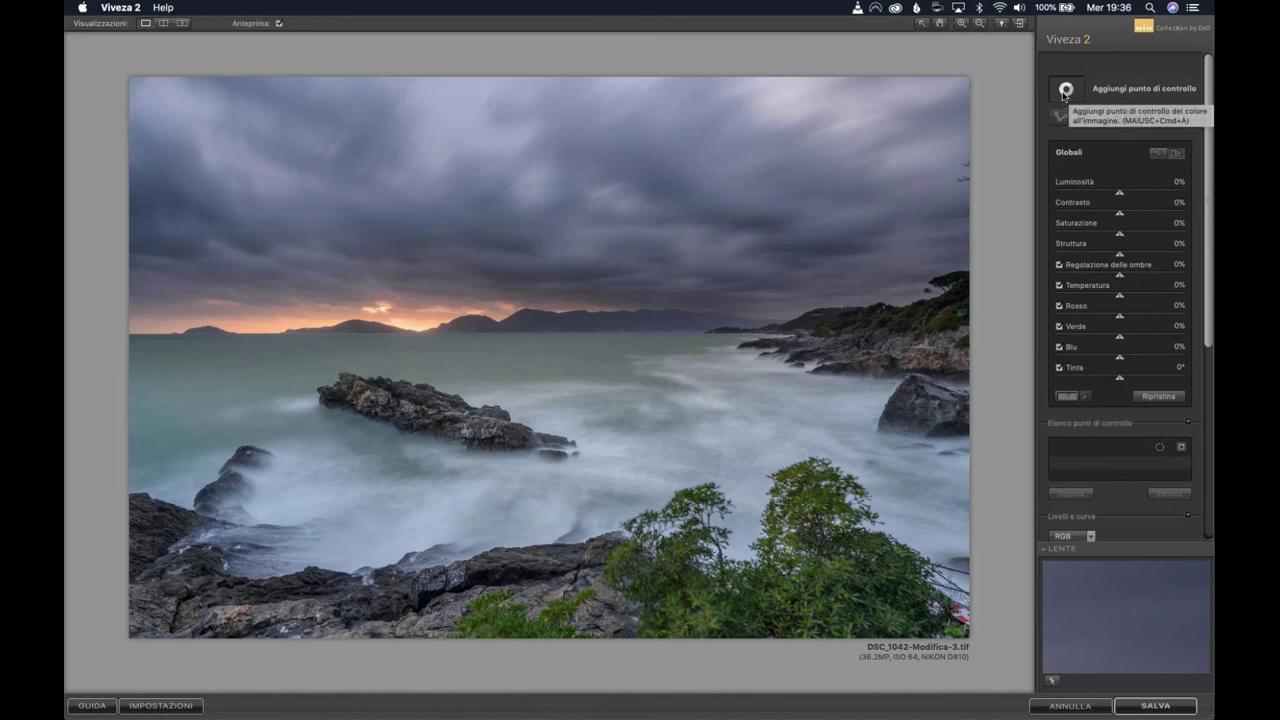
pyautogui.click(1066, 91)
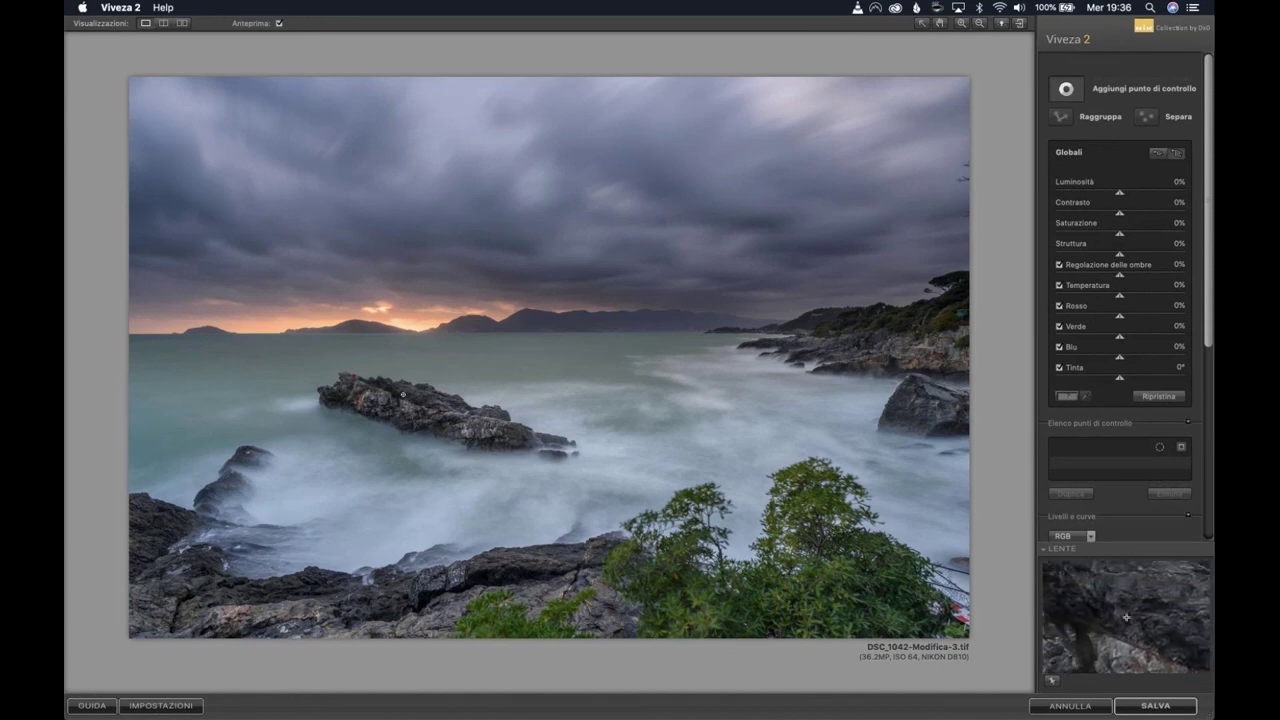
pyautogui.click(403, 394)
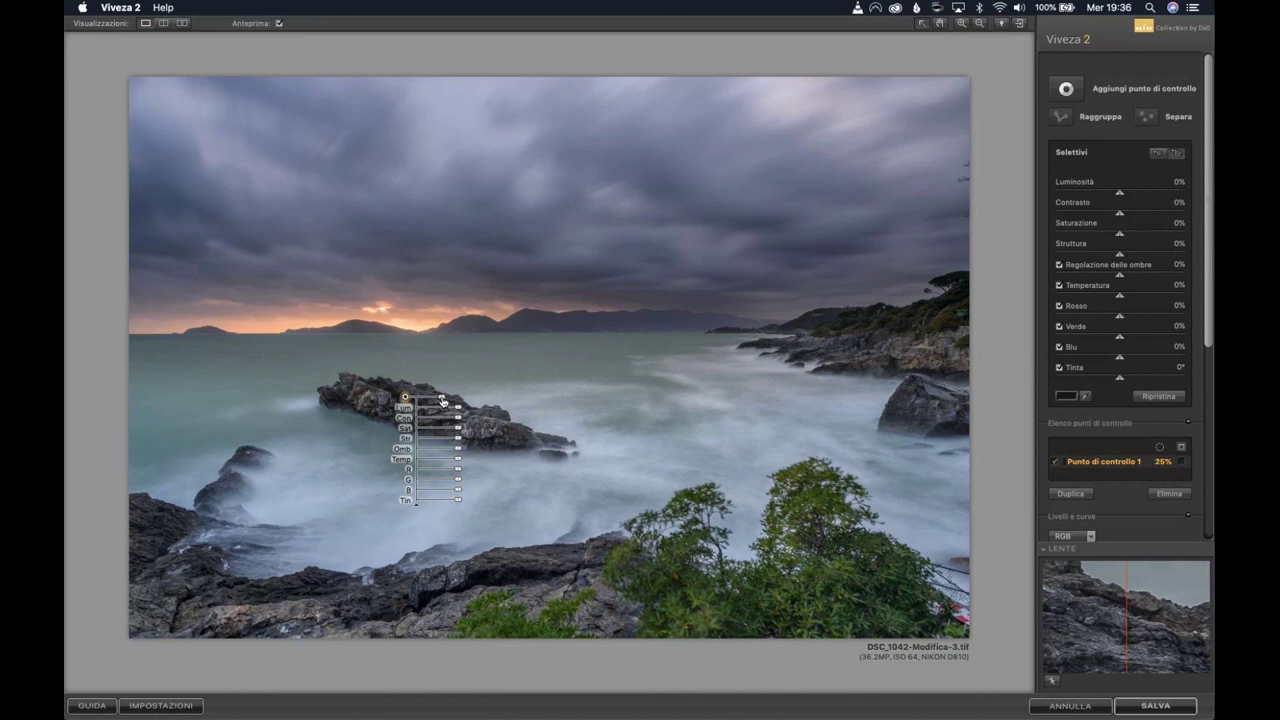
pyautogui.moveTo(442, 401)
pyautogui.mouseDown()
pyautogui.moveTo(431, 401)
pyautogui.moveTo(456, 402)
pyautogui.moveTo(441, 402)
pyautogui.mouseUp()
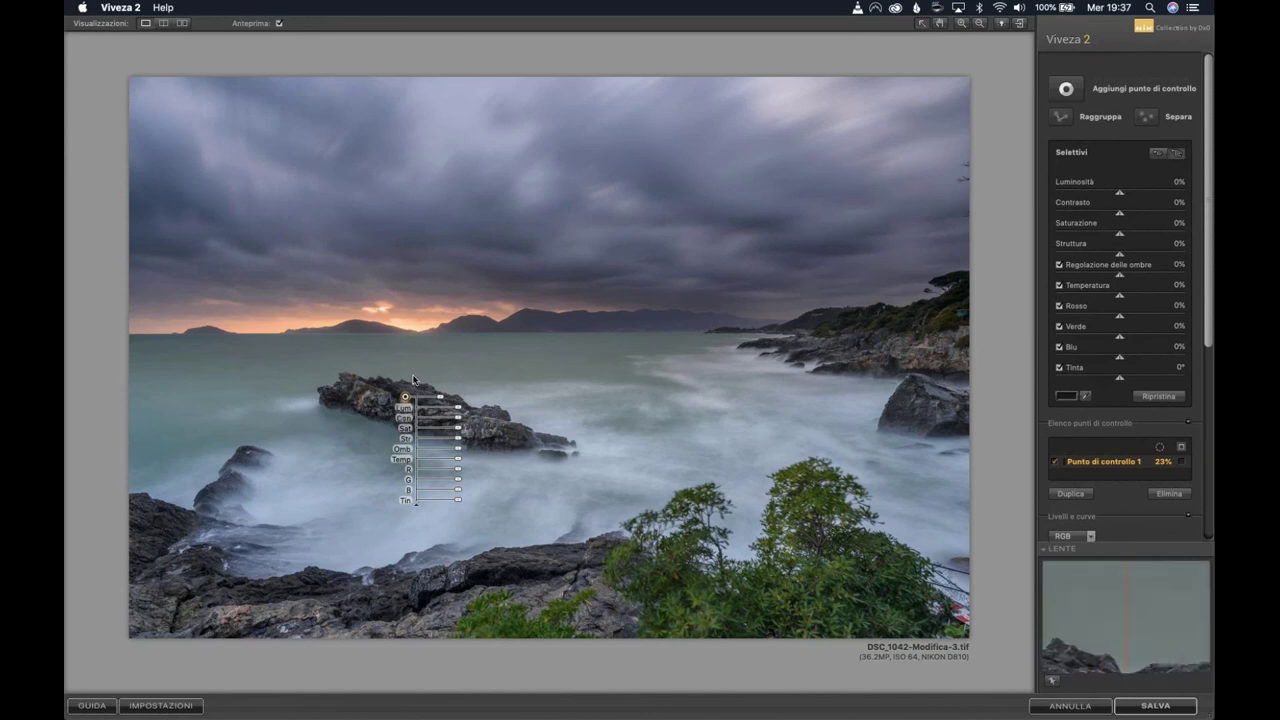
pyautogui.moveTo(439, 399); pyautogui.dragTo(441, 401)
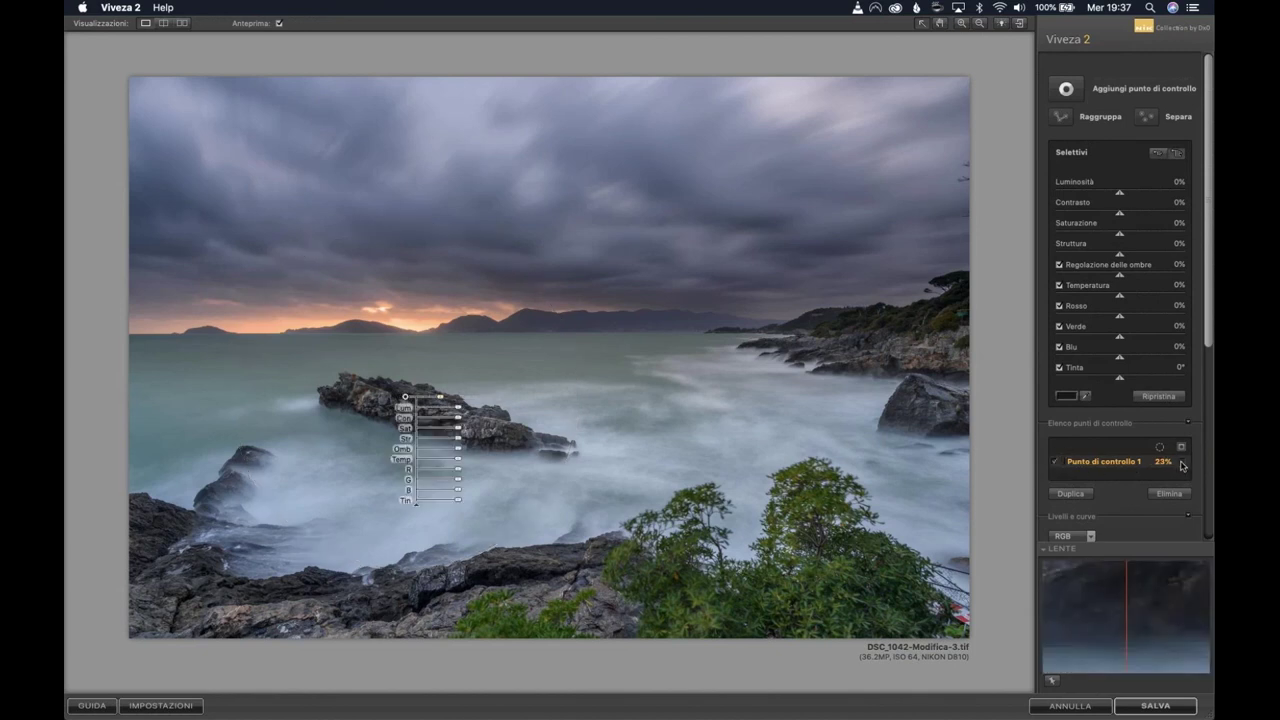
# Reduce the control point's area to 10% while previewing its mask, hide the mask, and raise the point's Struttura to 33%.
pyautogui.click(1182, 462)
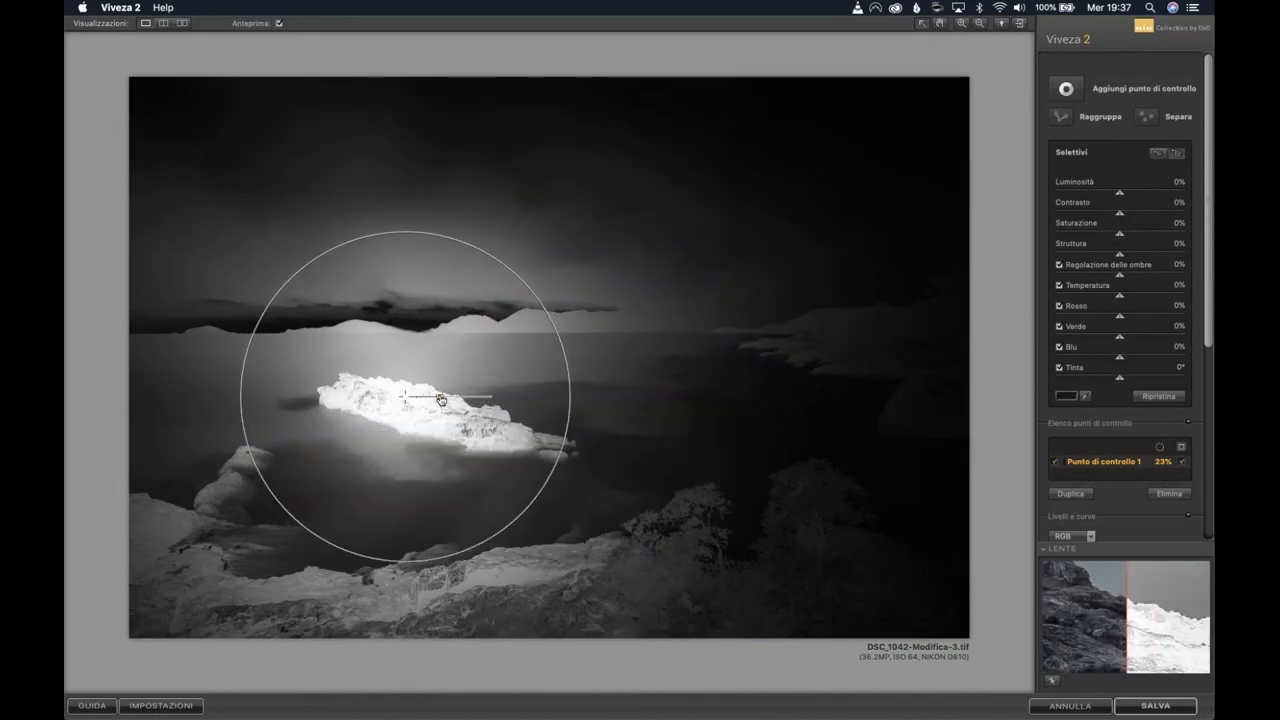
pyautogui.moveTo(441, 400); pyautogui.dragTo(434, 399)
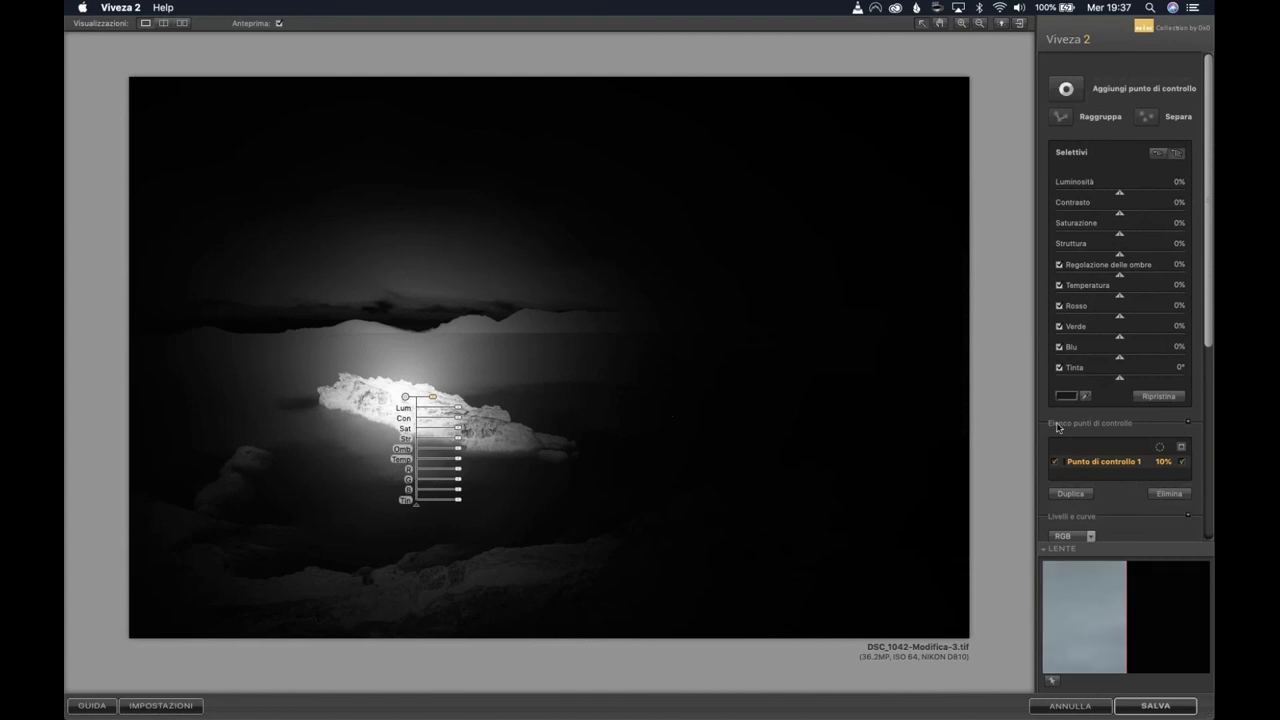
pyautogui.click(1182, 465)
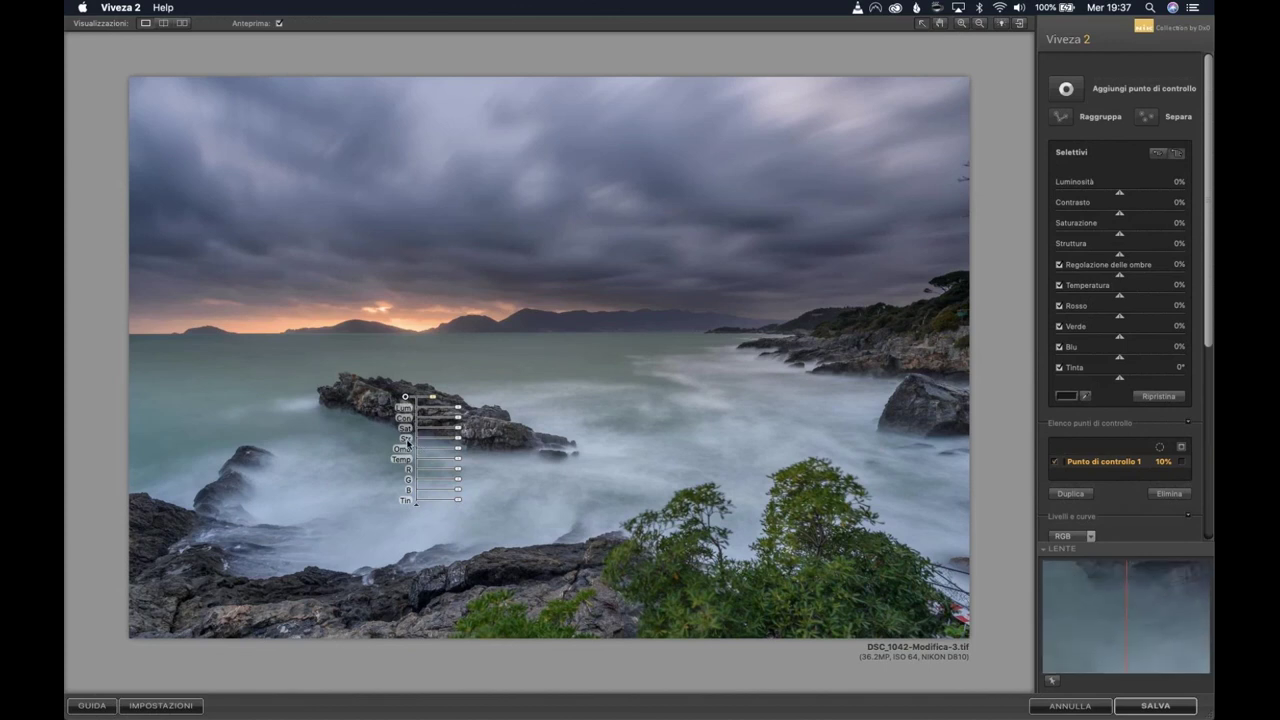
pyautogui.moveTo(458, 440); pyautogui.dragTo(468, 441)
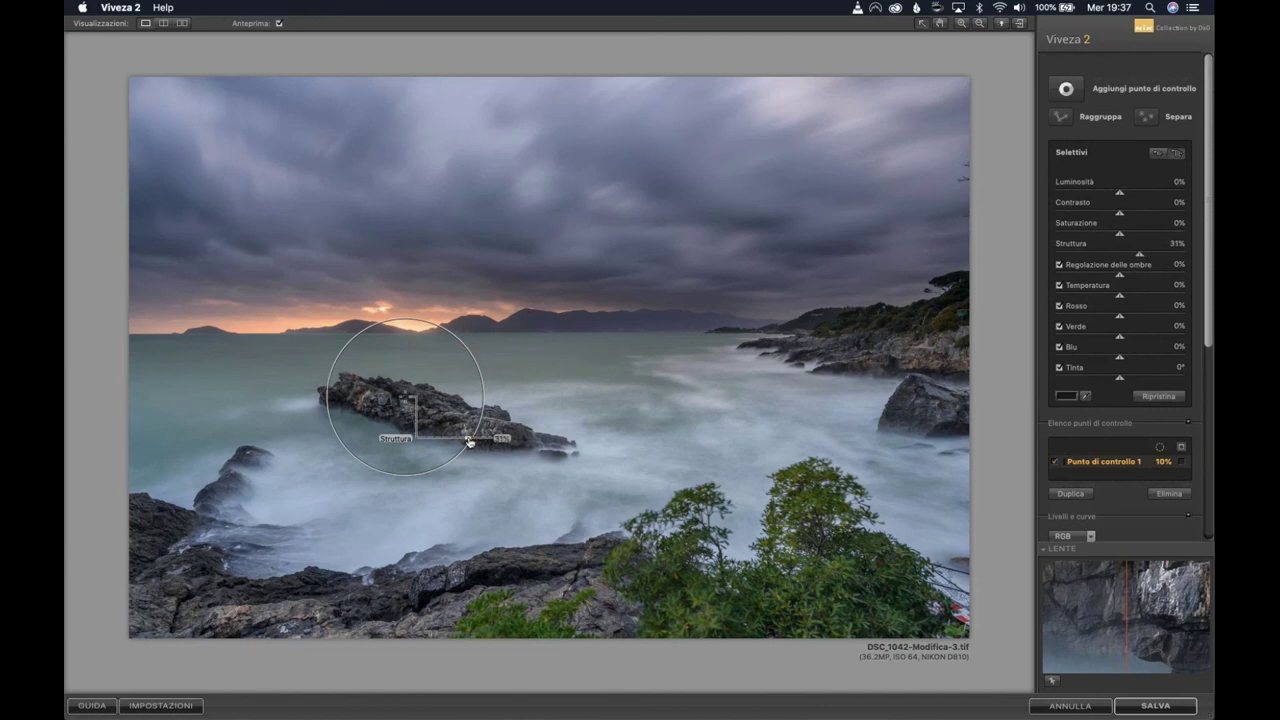
pyautogui.moveTo(470, 441); pyautogui.dragTo(470, 441)
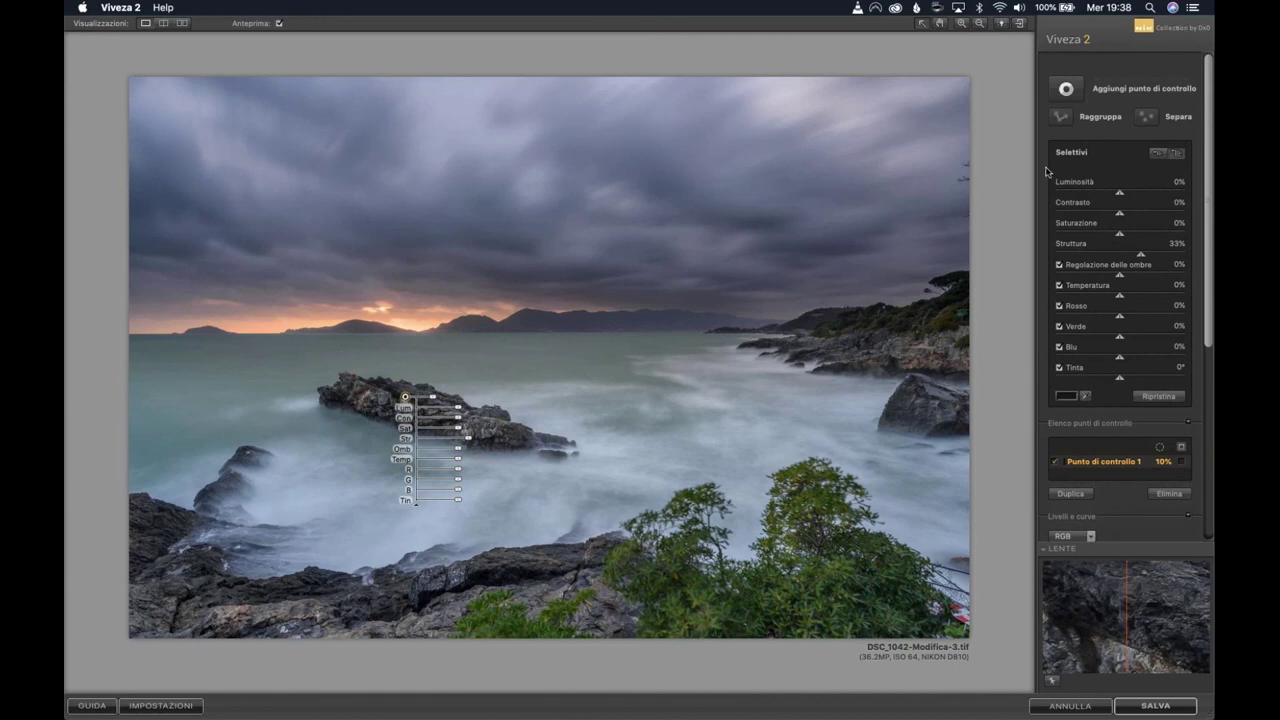
# Add a control point on the dark rocks in the lower-left foreground with a 26% area of influence and preview its mask.
pyautogui.click(1066, 88)
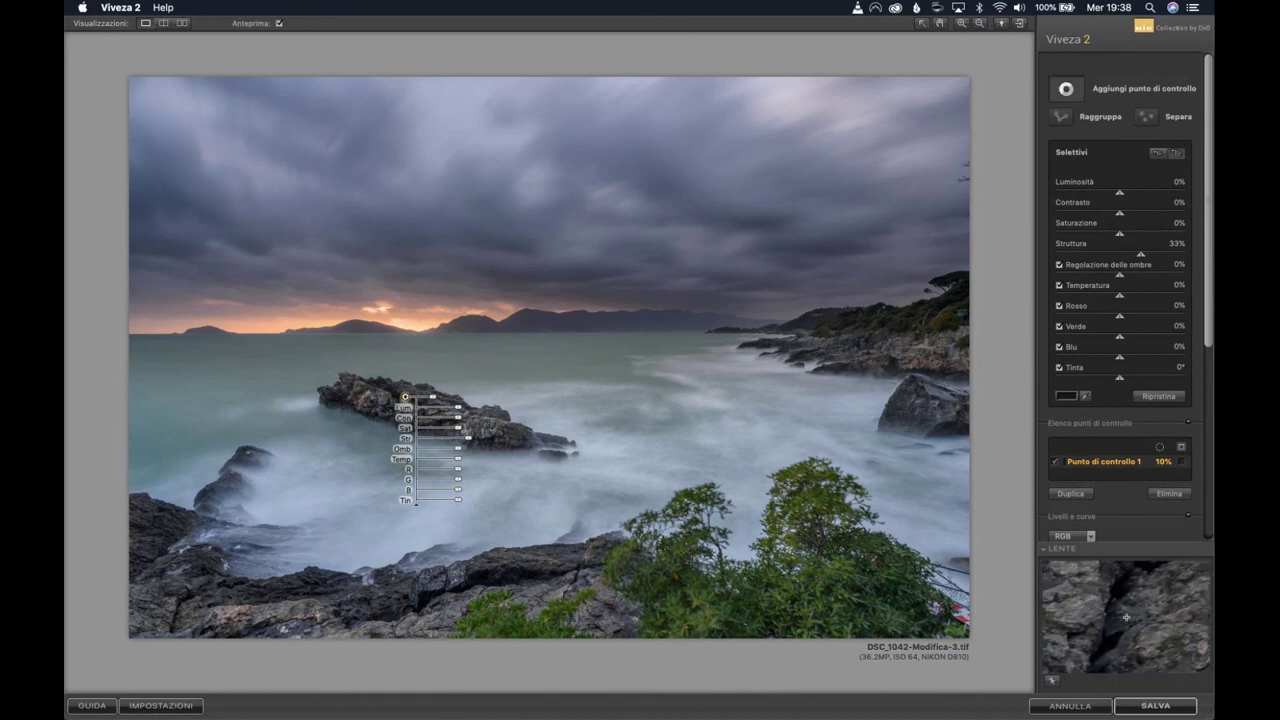
pyautogui.click(190, 610)
pyautogui.moveTo(214, 610); pyautogui.dragTo(224, 615)
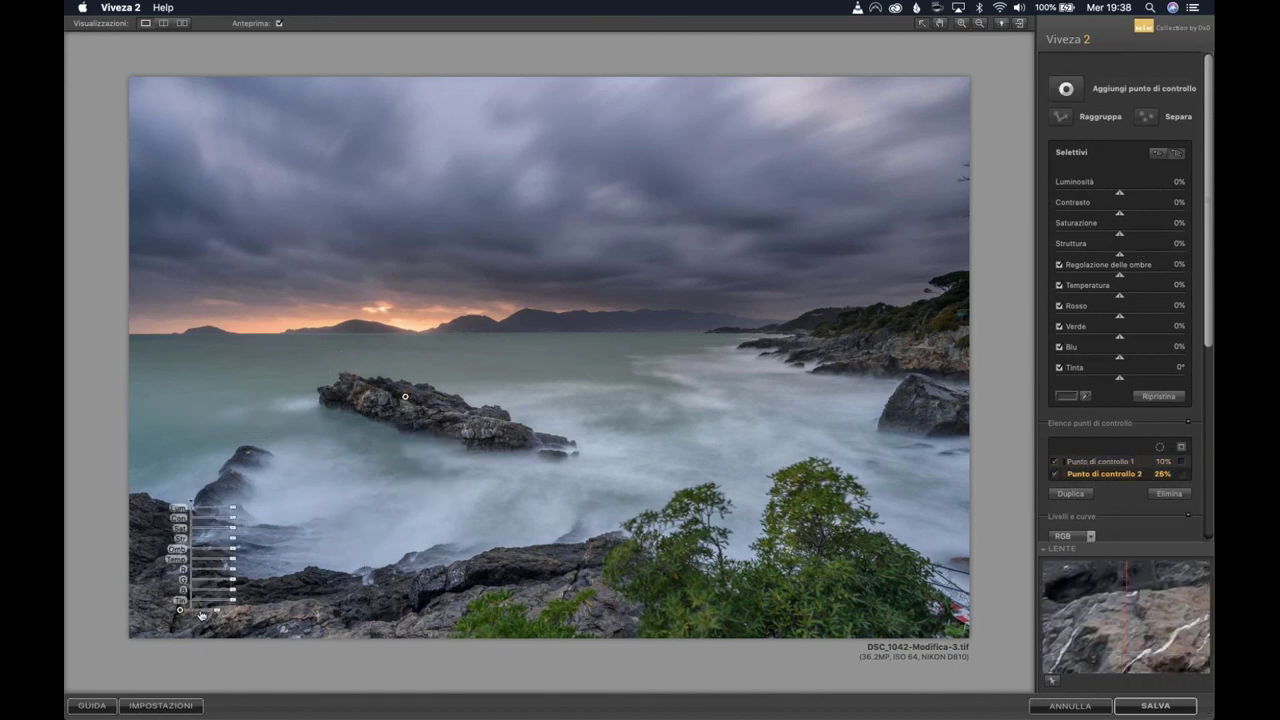
pyautogui.click(1182, 475)
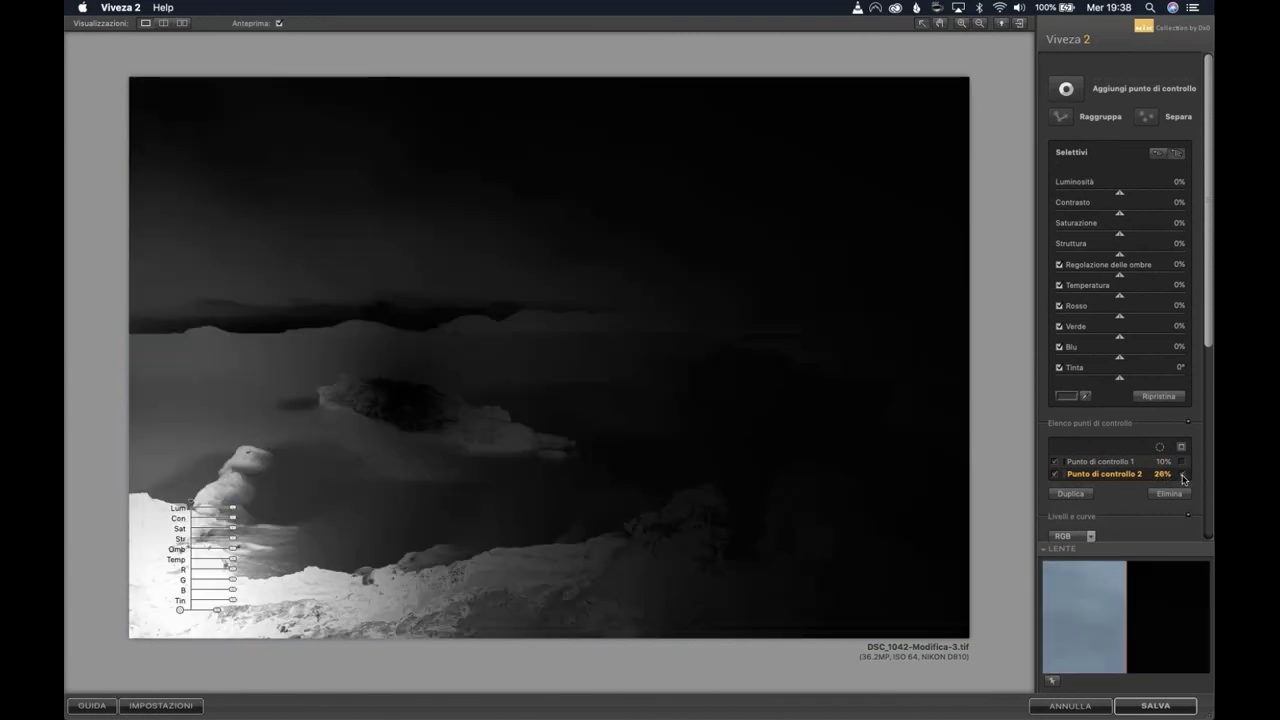
pyautogui.click(1182, 475)
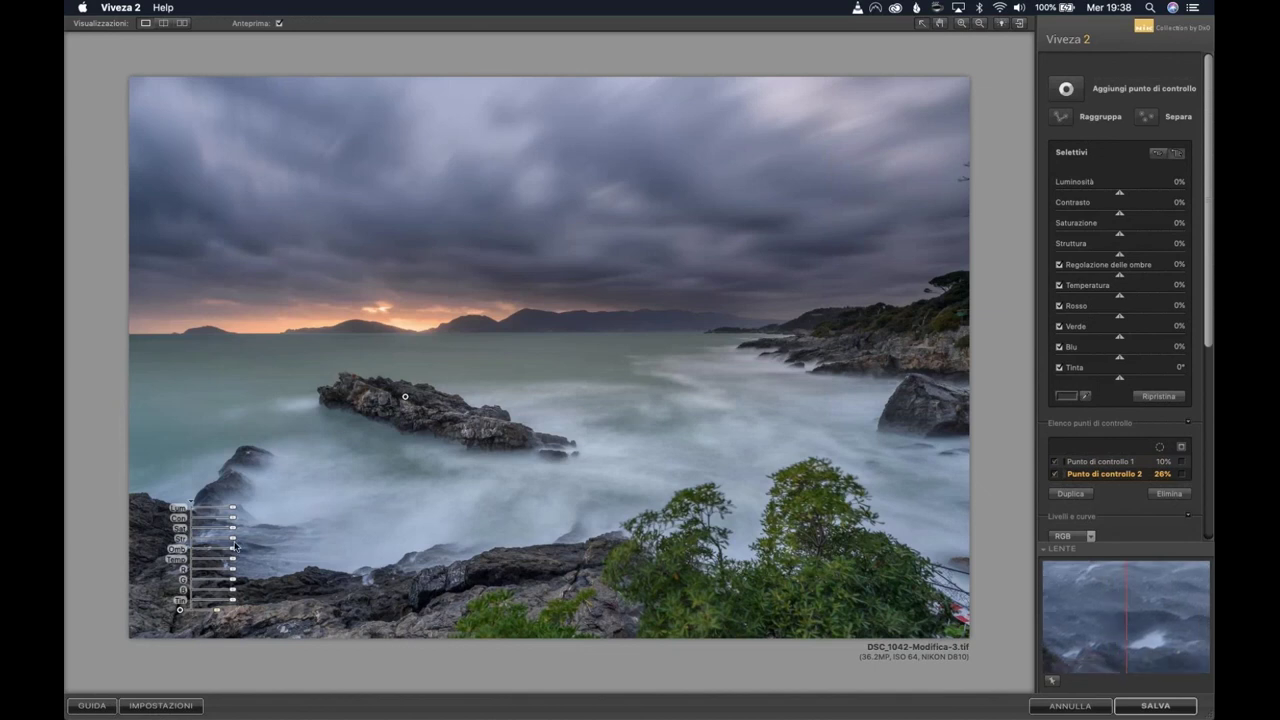
# Raise the foreground point's Struttura to 53% and place a duplicate of it on the rock beside the green bush.
pyautogui.moveTo(233, 543); pyautogui.dragTo(250, 543)
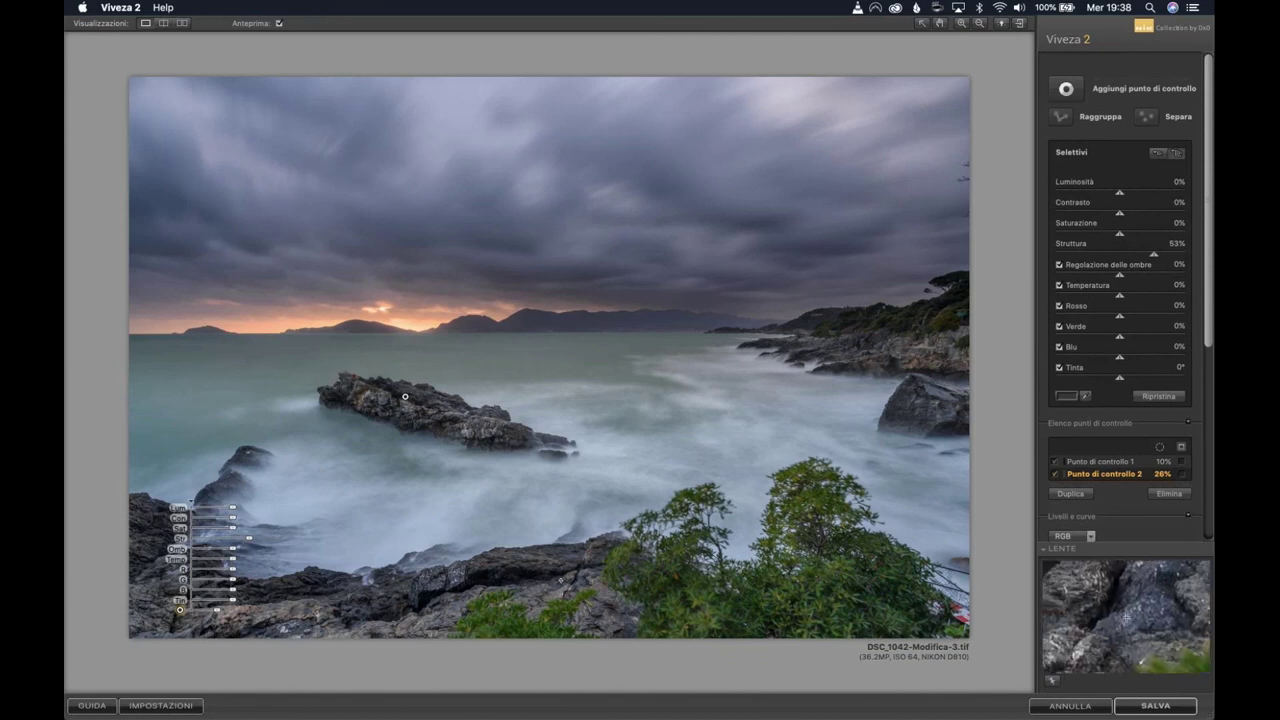
pyautogui.click(560, 583)
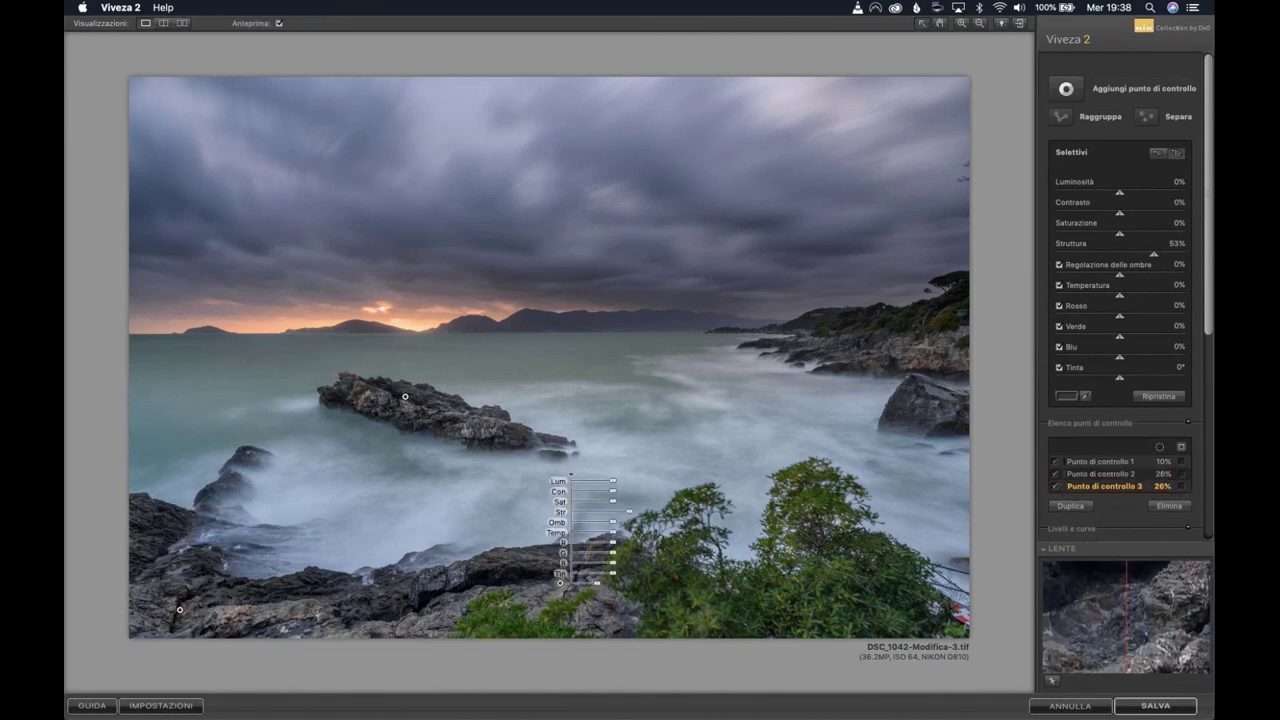
pyautogui.click(534, 592)
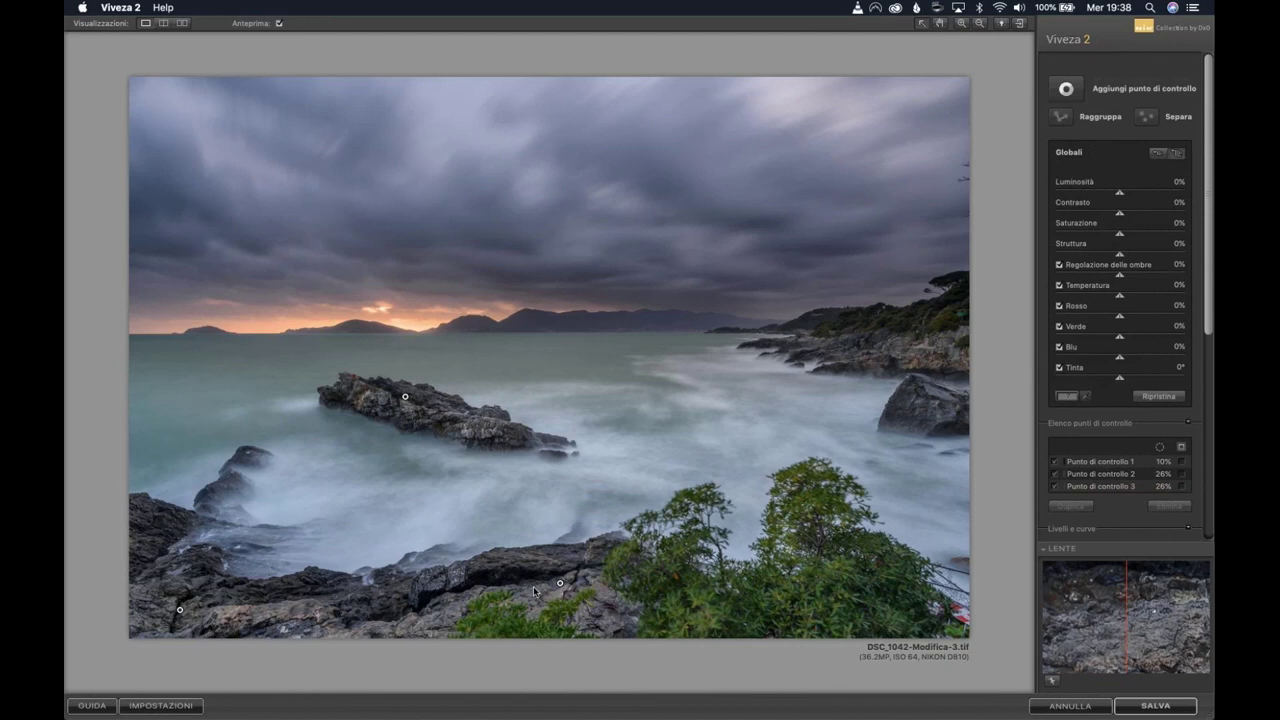
# Add a control point in the clouds above the sunset and reduce its area to 18% while previewing its mask.
pyautogui.click(1066, 88)
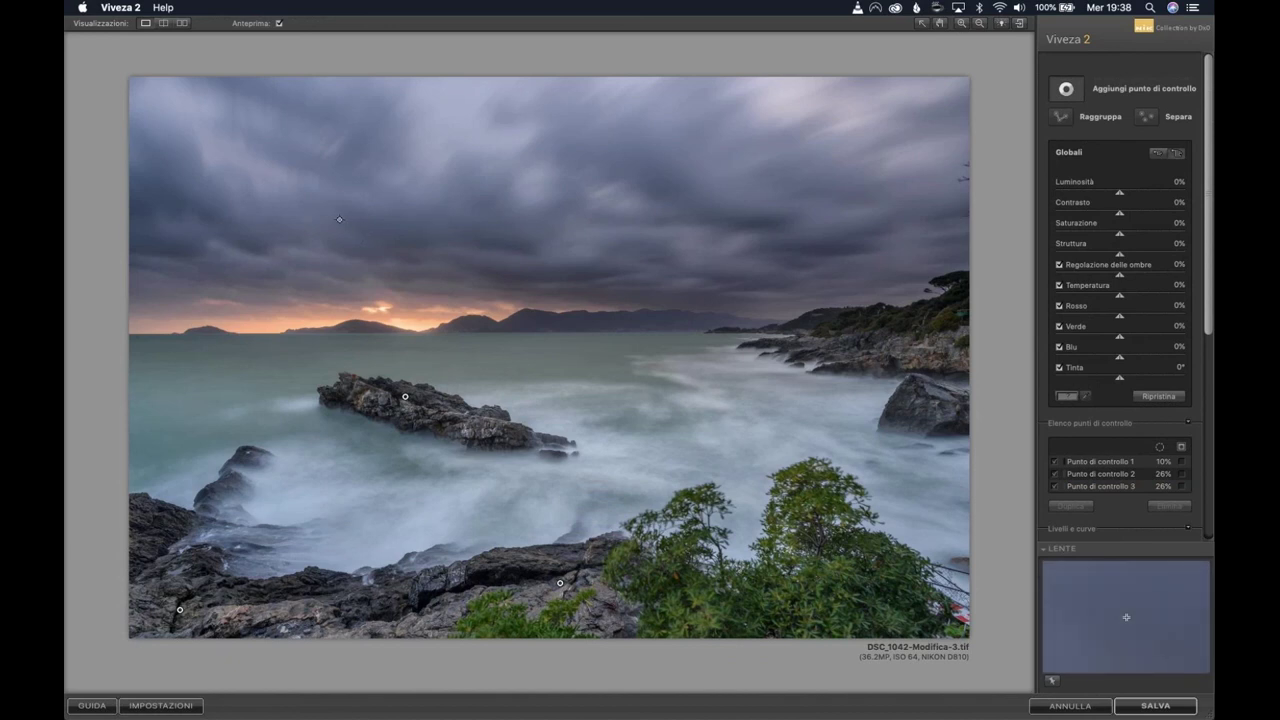
pyautogui.click(334, 211)
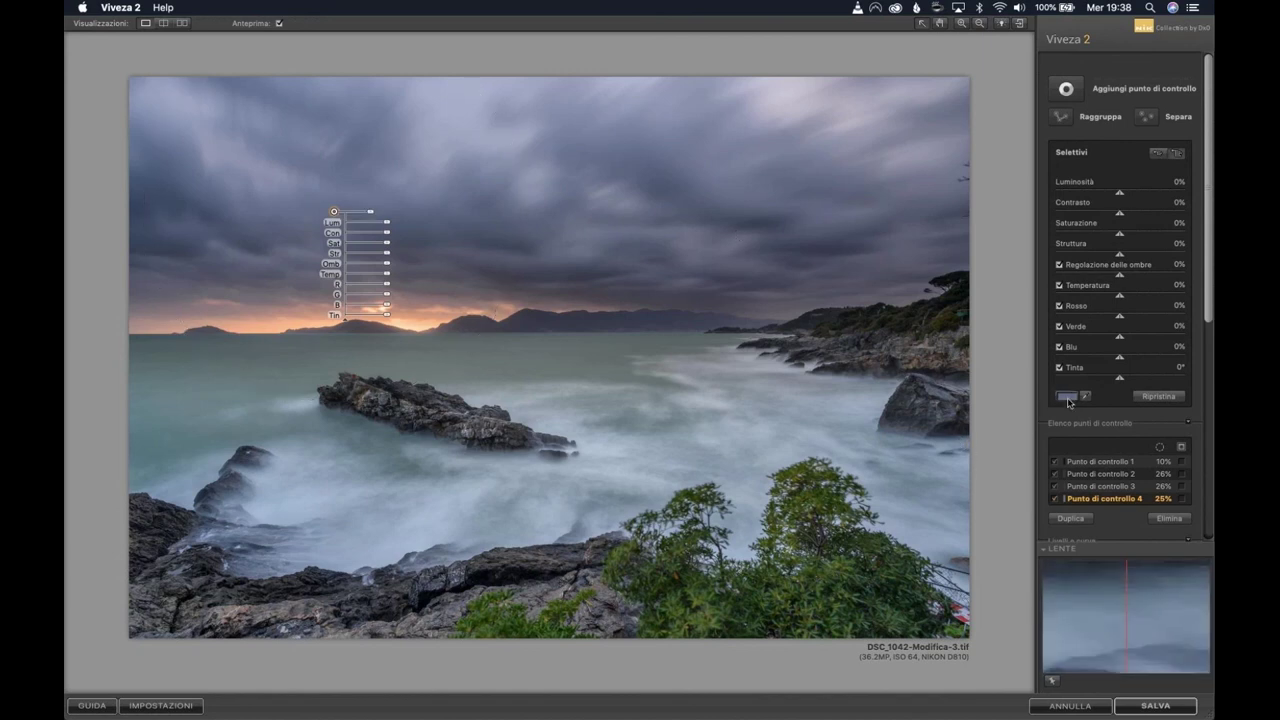
pyautogui.click(1183, 500)
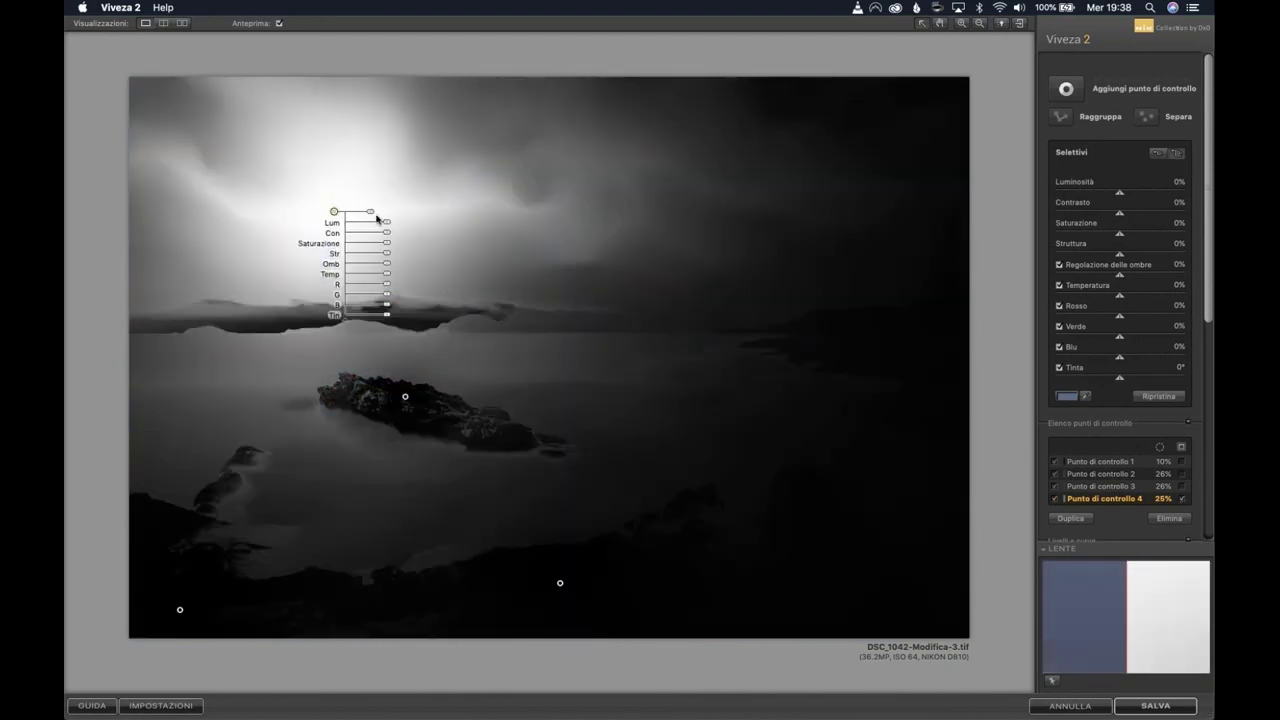
pyautogui.moveTo(372, 215)
pyautogui.moveTo(372, 215); pyautogui.dragTo(372, 215)
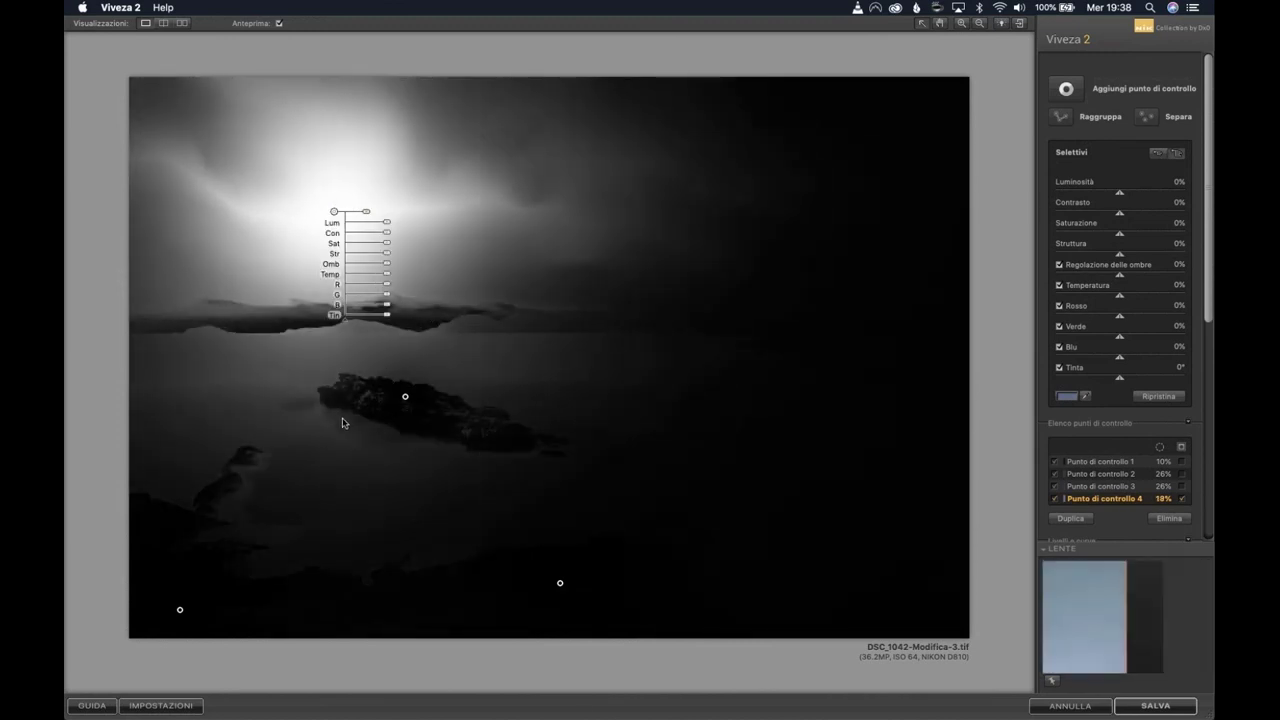
pyautogui.click(1182, 498)
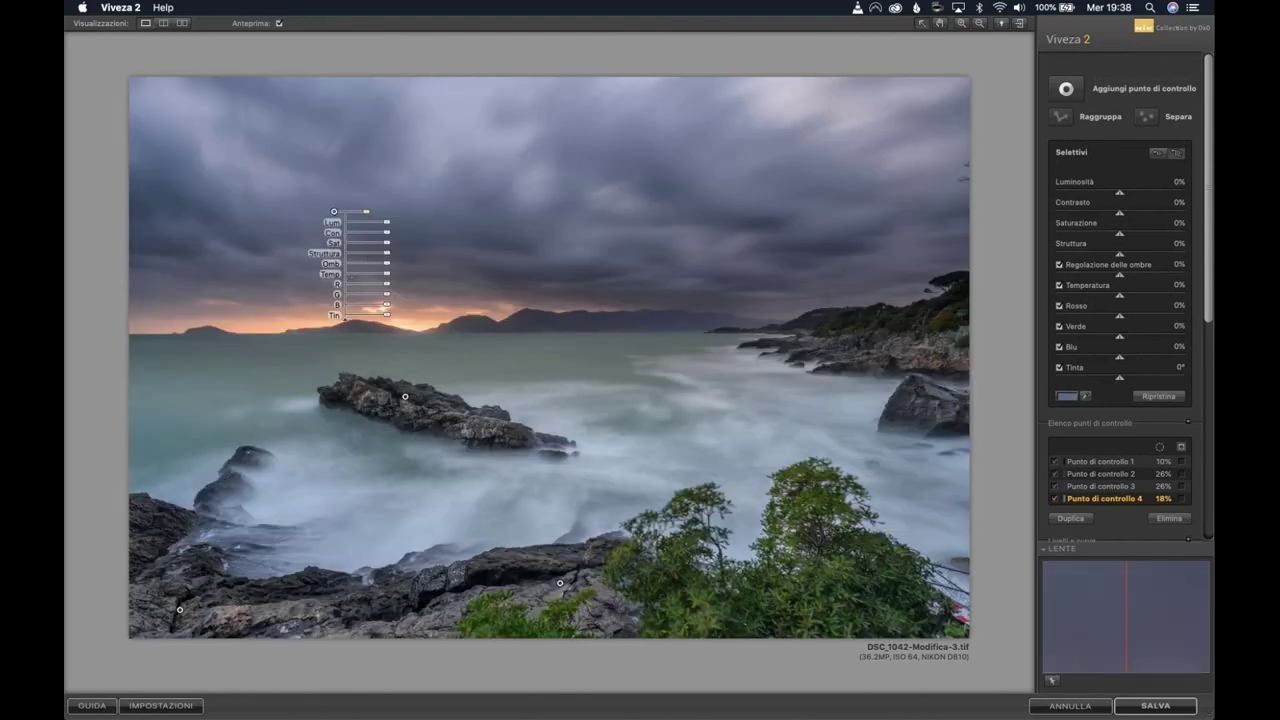
# Set the cloud point's Struttura to 35% and Contrasto to 40%, and place two duplicates of it across the rest of the sky.
pyautogui.moveTo(383, 258); pyautogui.dragTo(398, 258)
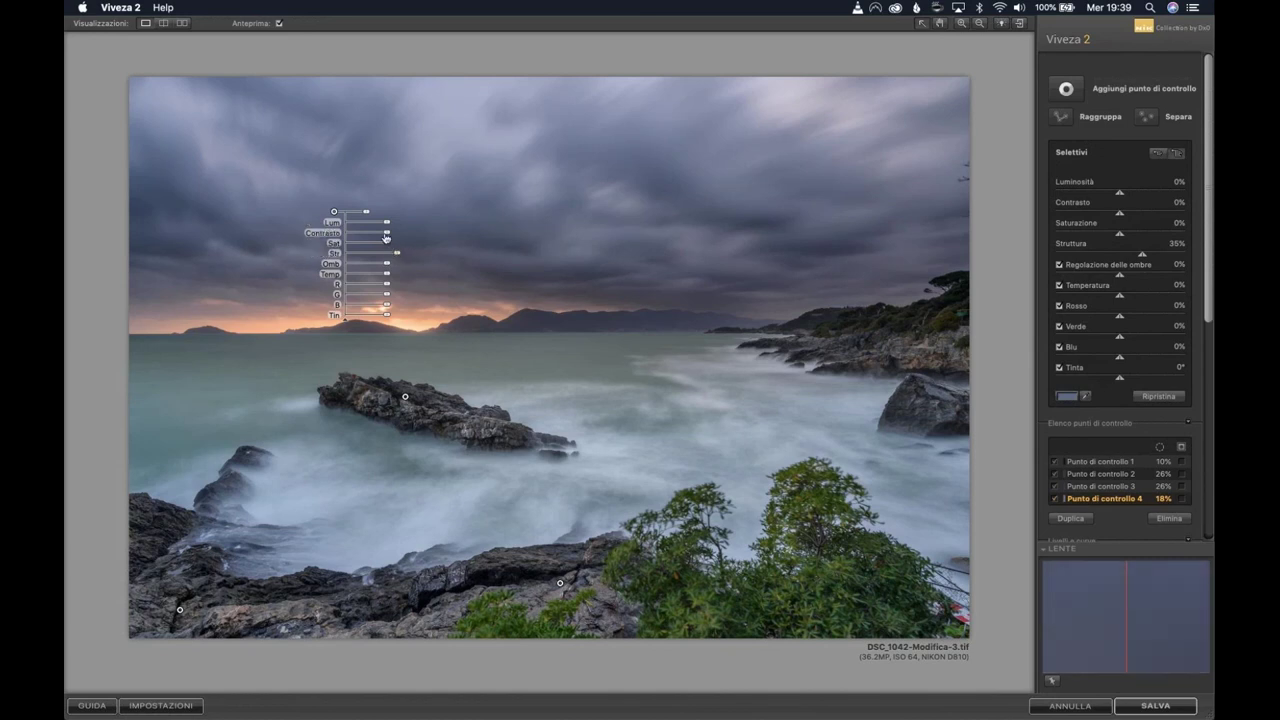
pyautogui.moveTo(386, 237); pyautogui.dragTo(398, 237)
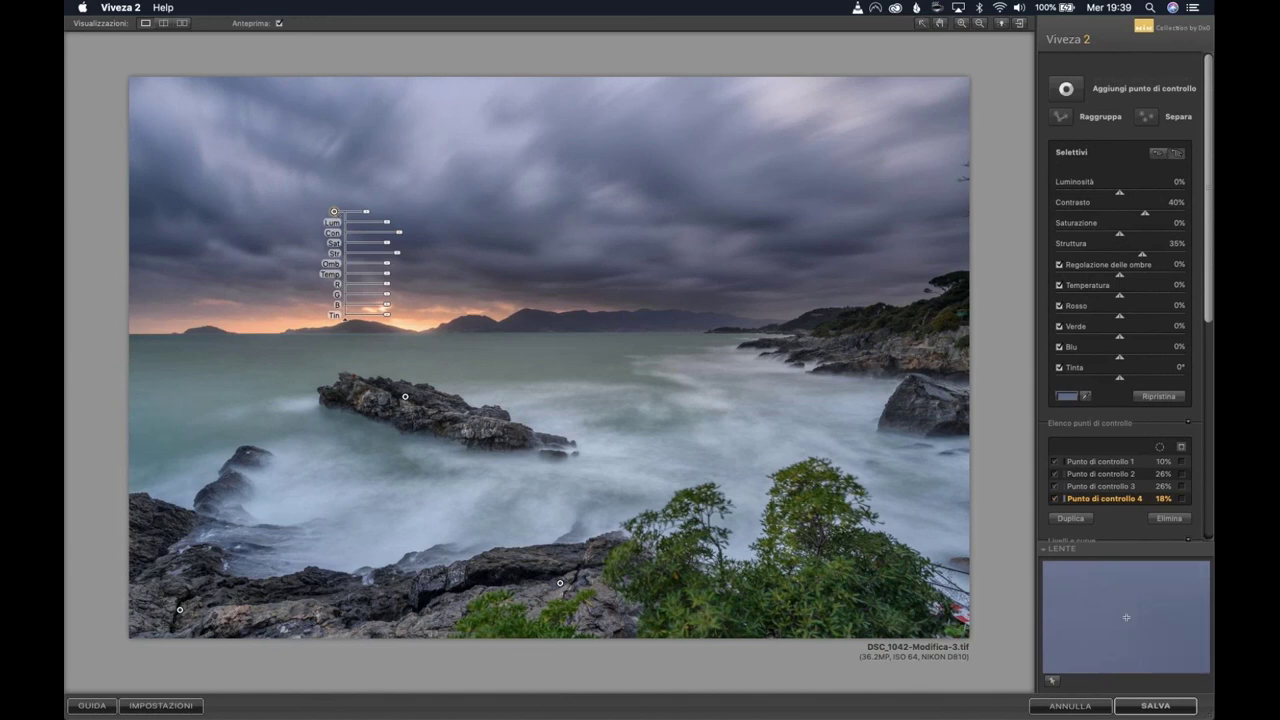
pyautogui.press('super+v')
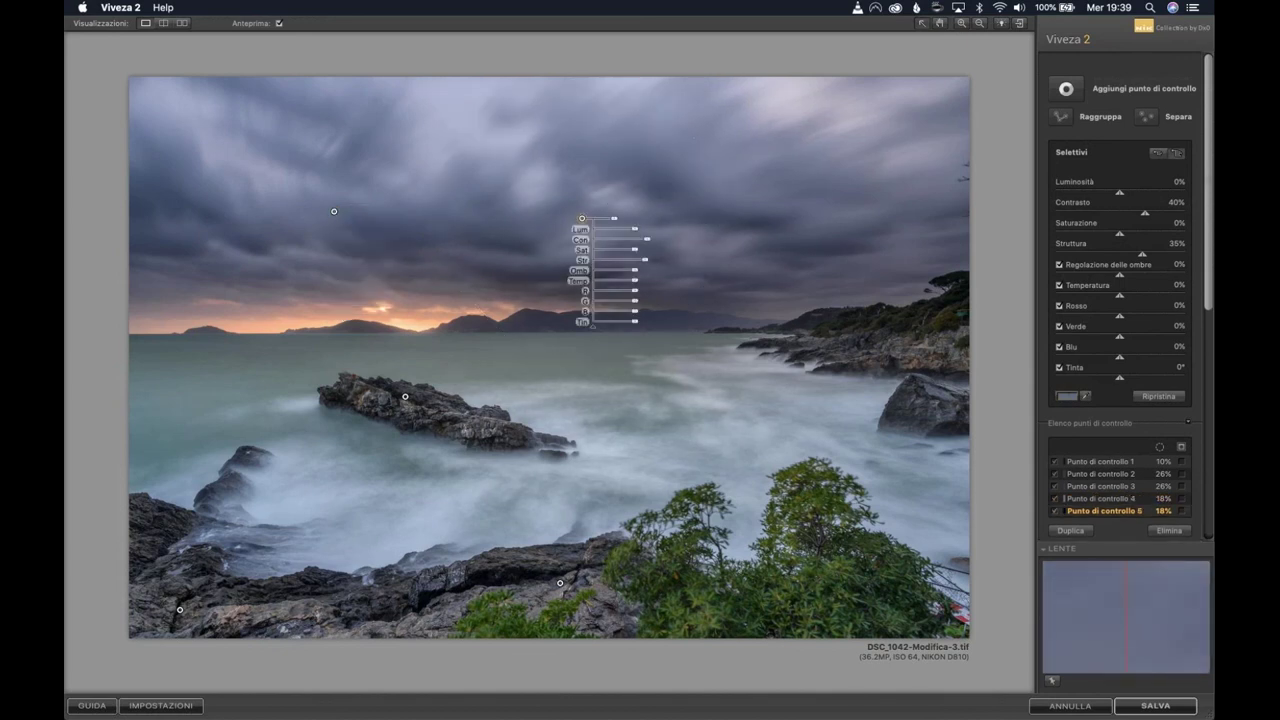
pyautogui.click(741, 132)
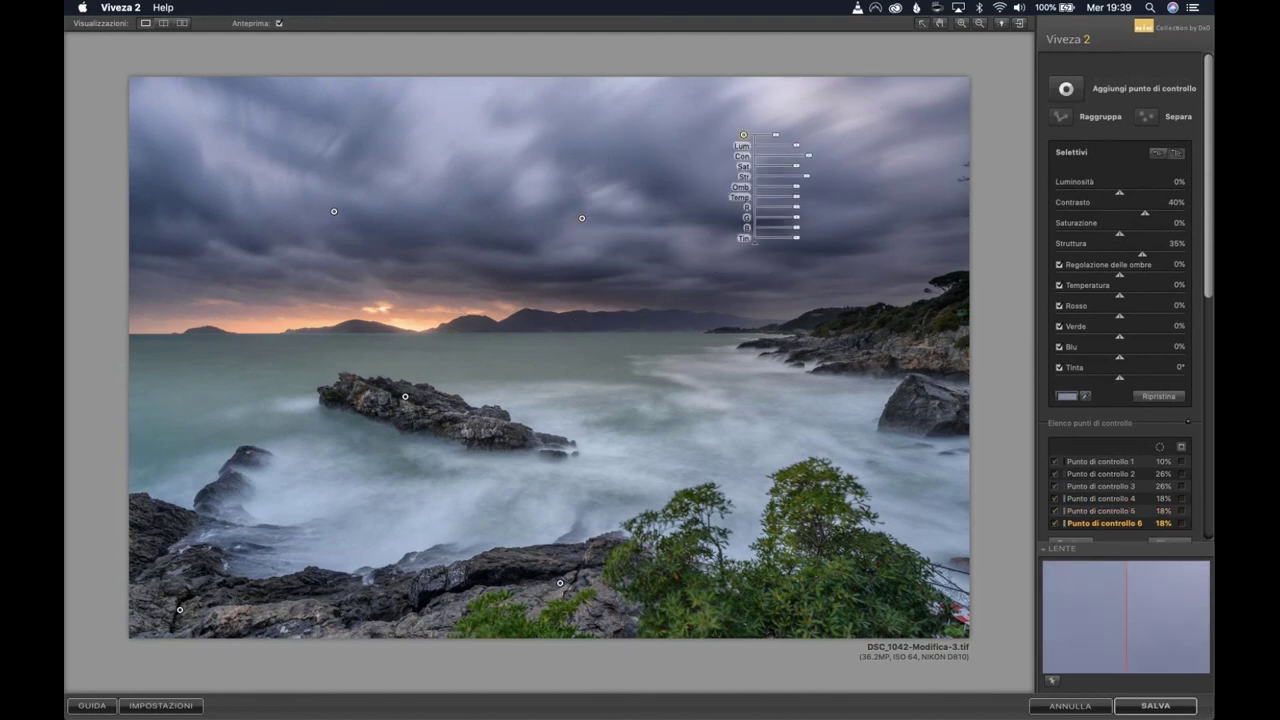
pyautogui.click(709, 40)
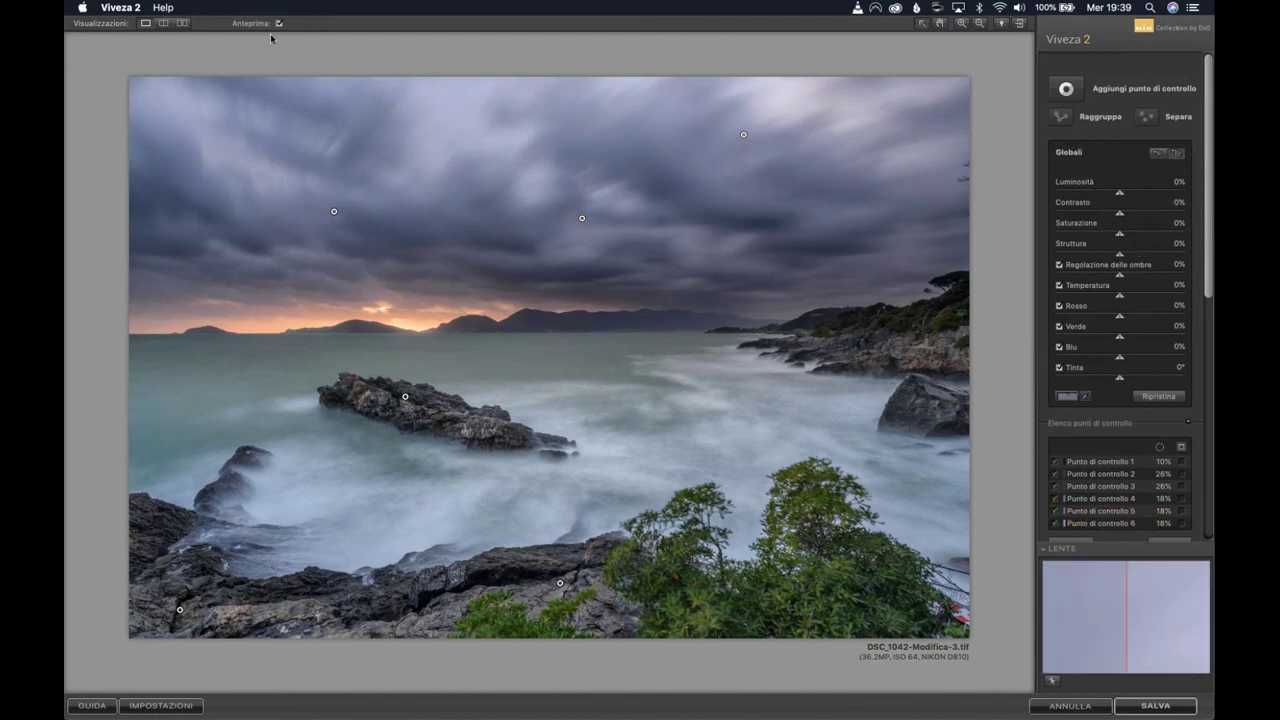
# Compare the photo with the control point adjustments off and on.
pyautogui.click(279, 24)
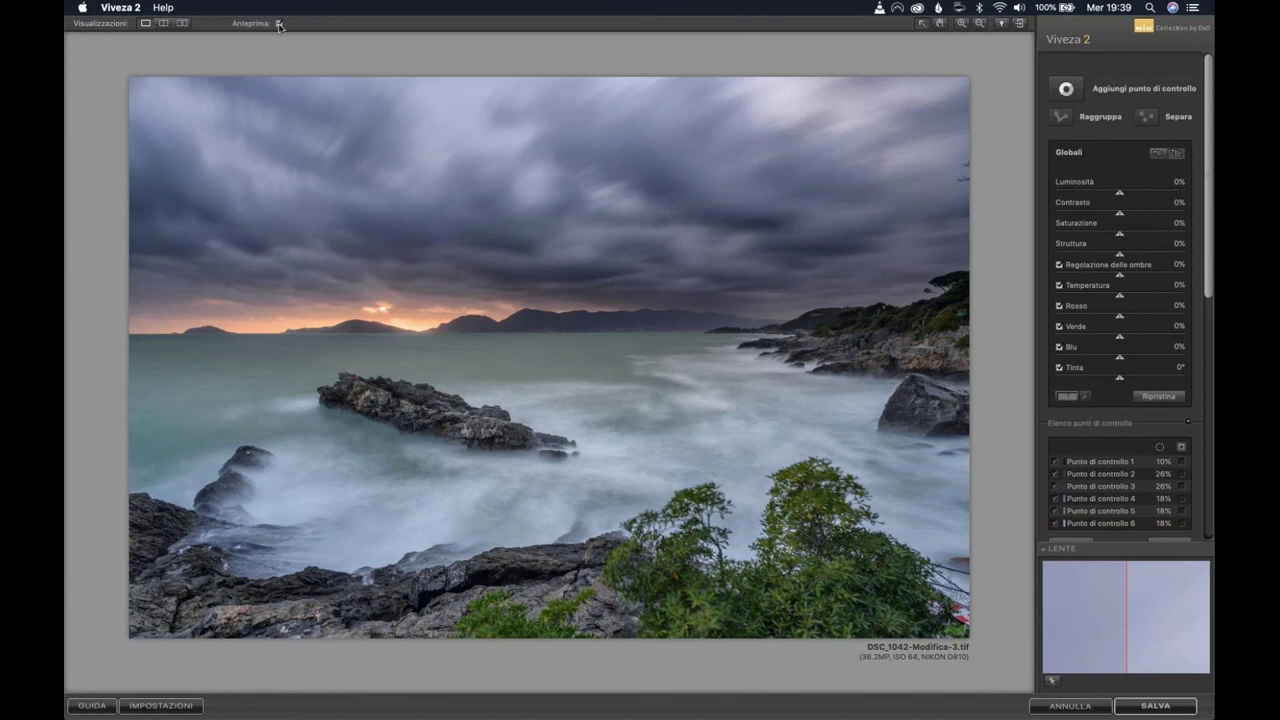
pyautogui.click(279, 24)
pyautogui.click(279, 24)
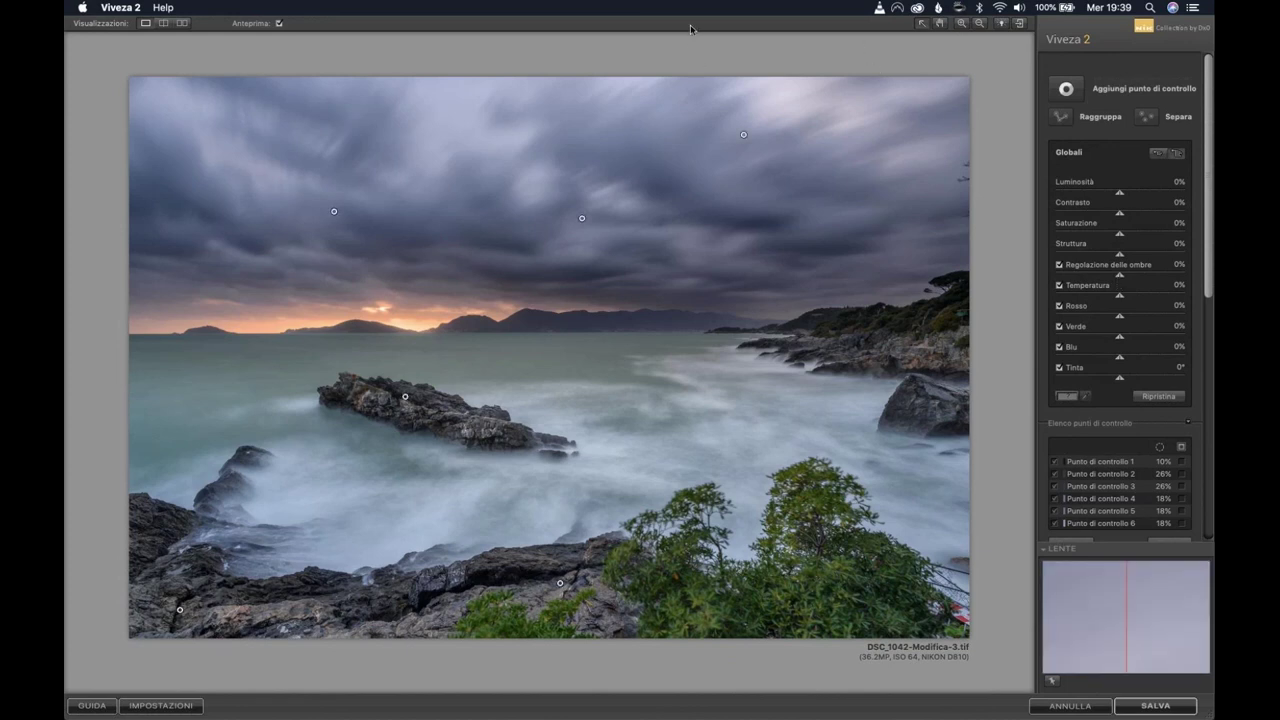
# Save the Viveza edits back to Lightroom, check the TIFF beside the raw photo in the grid, and reopen it for developing.
pyautogui.click(1163, 710)
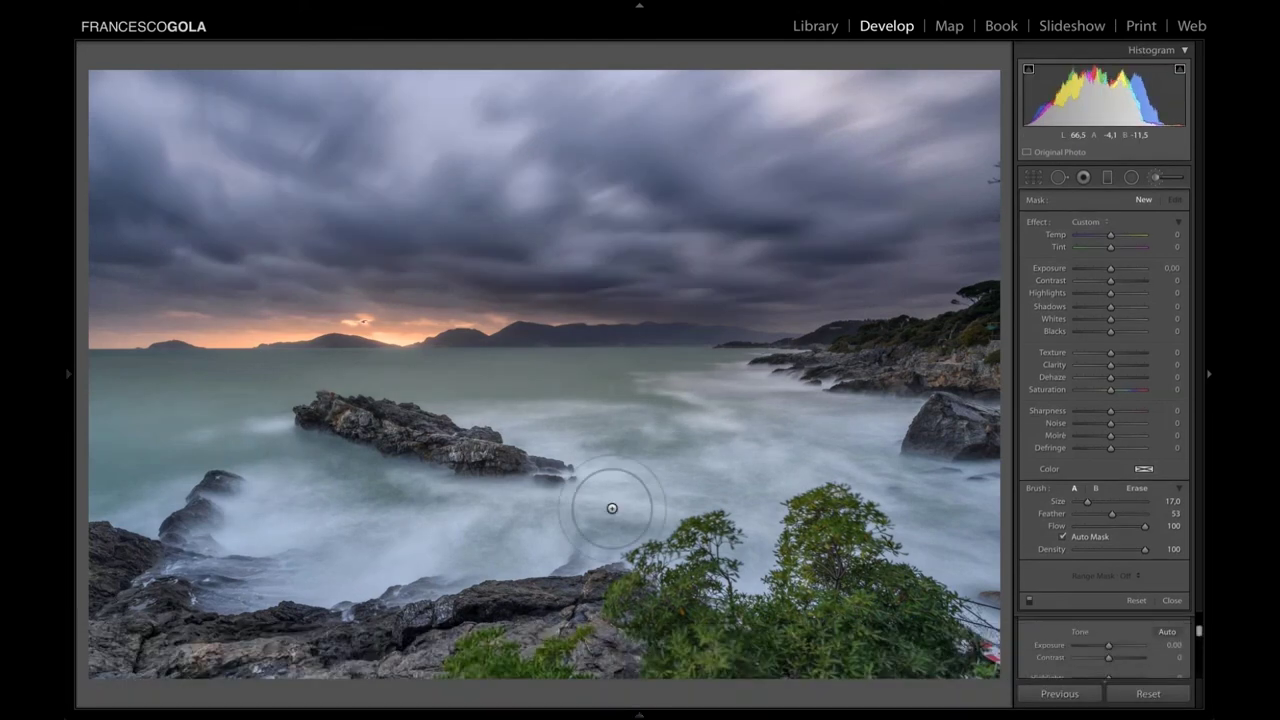
pyautogui.press('g')
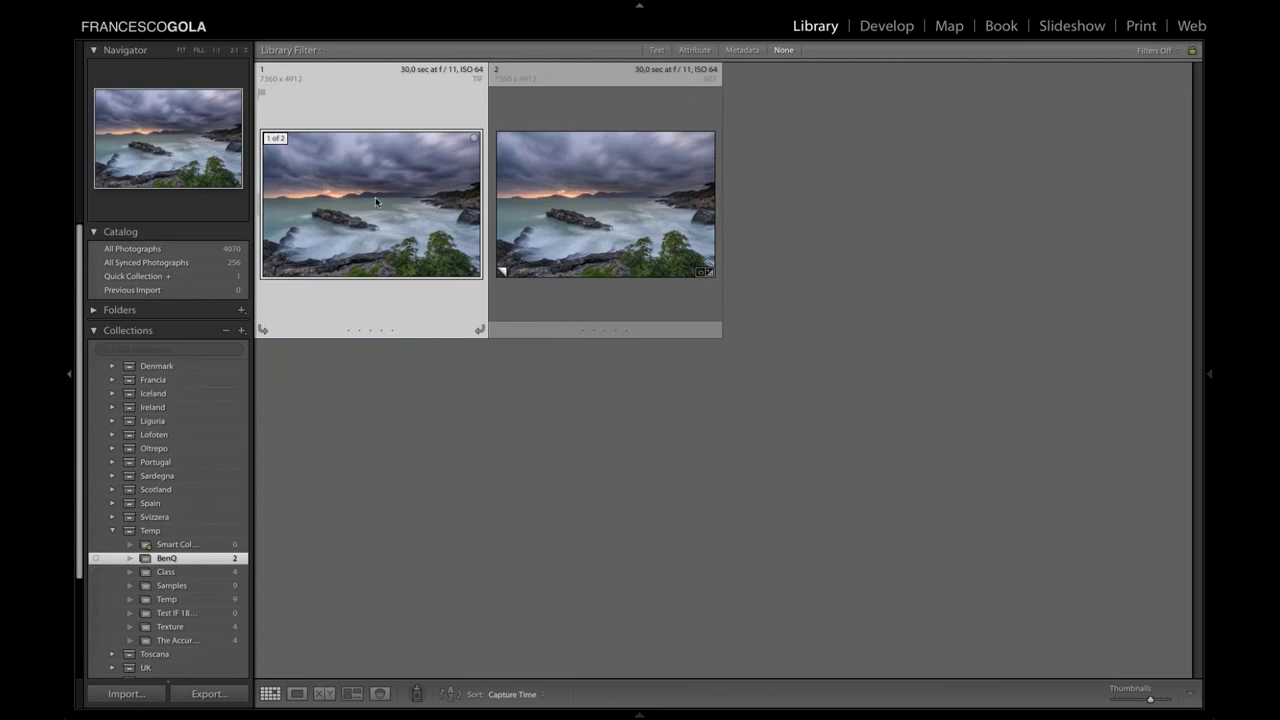
pyautogui.press('d')
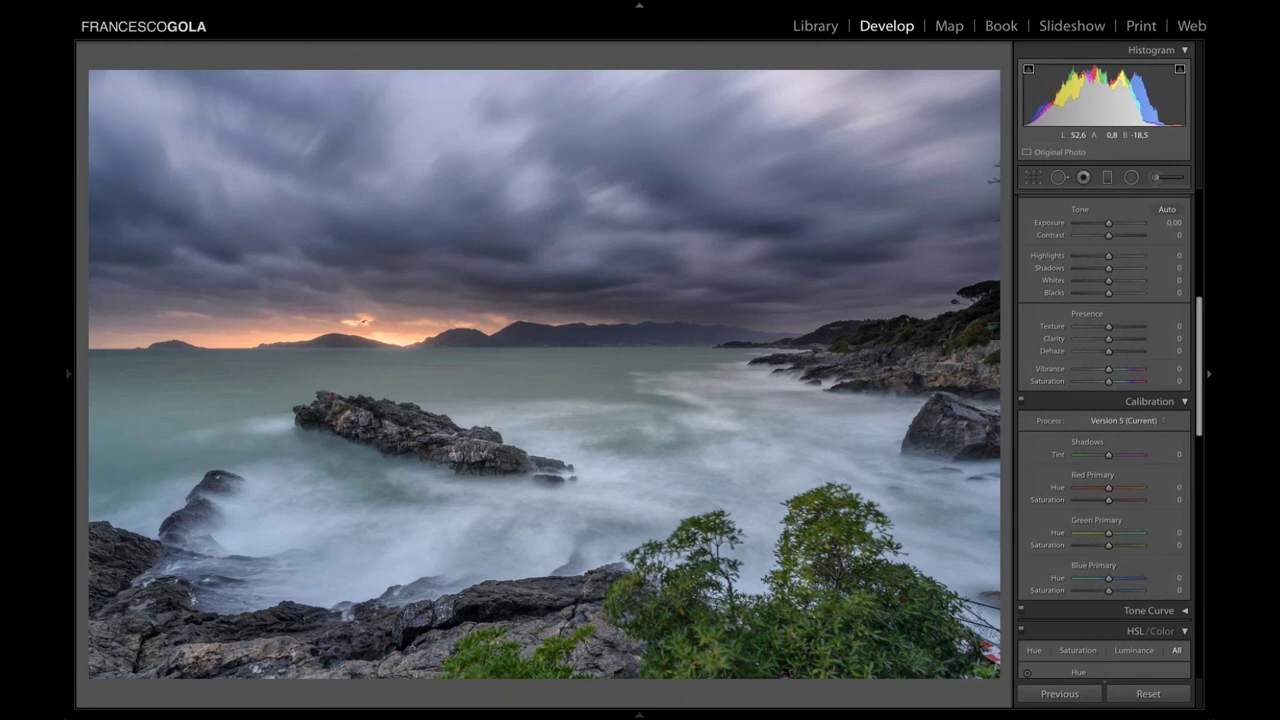
# Open a copy with Lightroom adjustments in Adobe Photoshop CC 2019, keeping the embedded ProPhoto RGB profile.
pyautogui.rightClick(496, 185)
pyautogui.moveTo(538, 303)
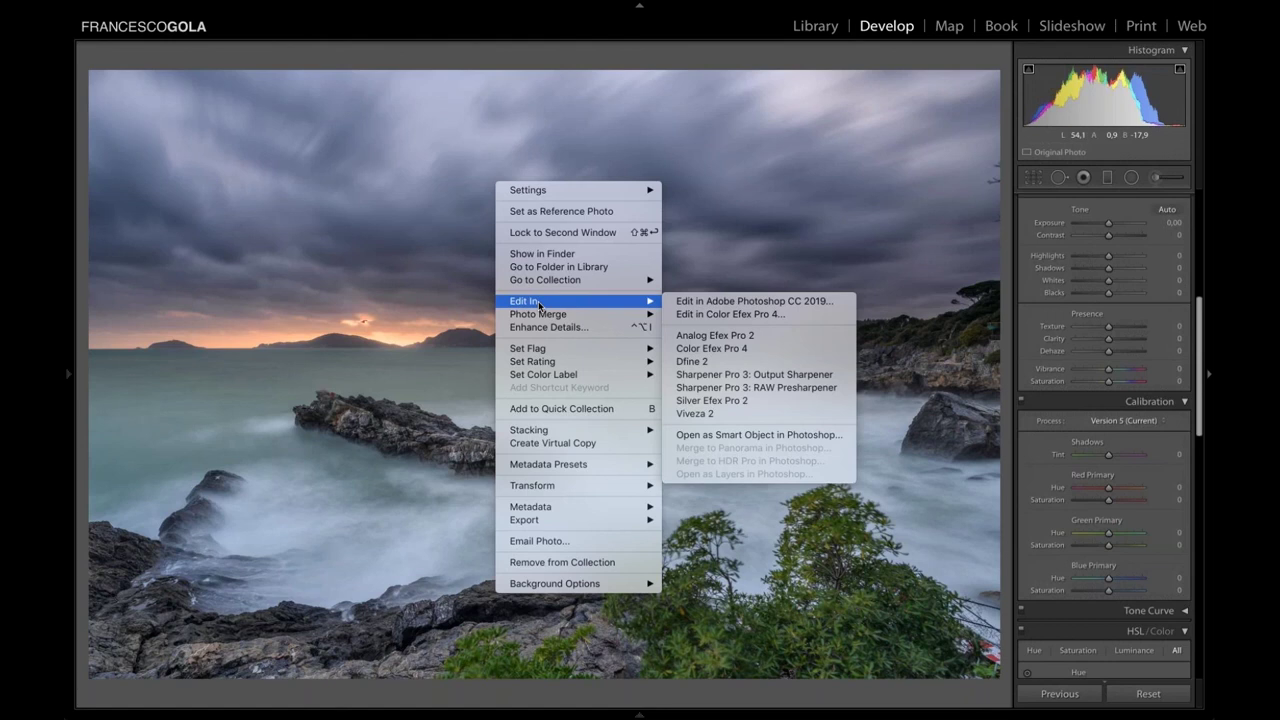
pyautogui.click(697, 303)
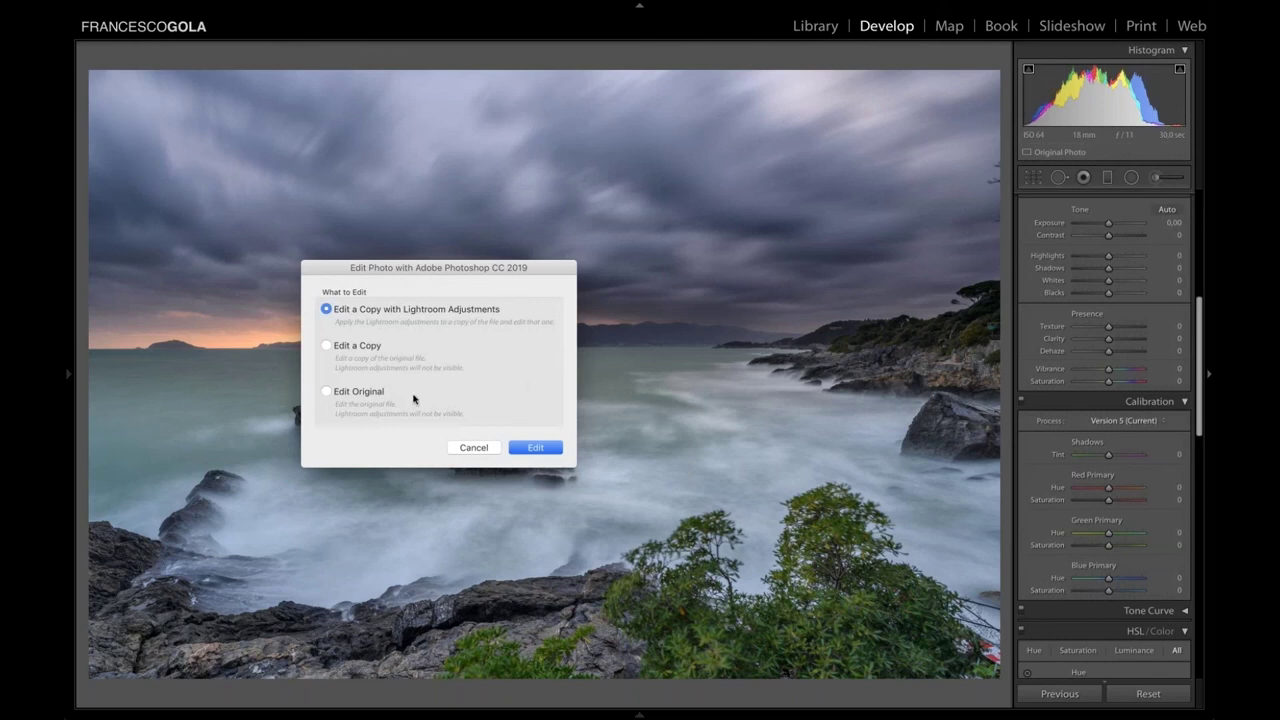
pyautogui.click(536, 448)
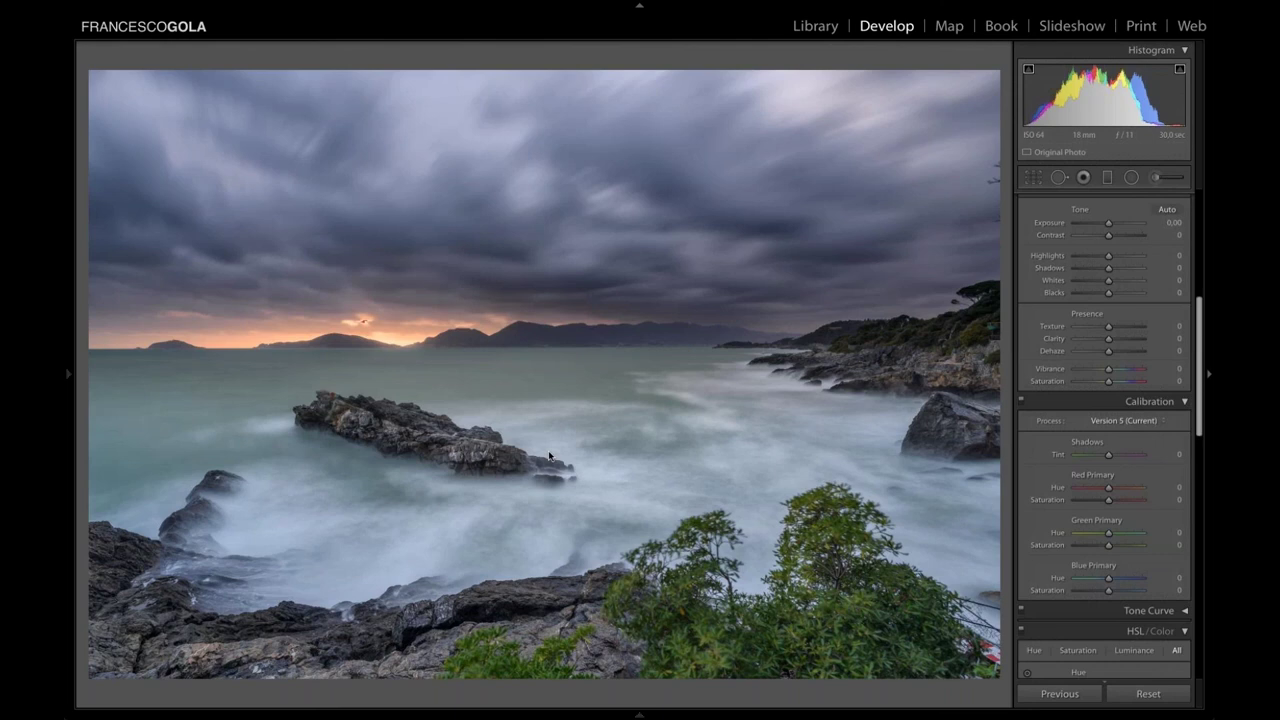
pyautogui.moveTo(1213, 717)
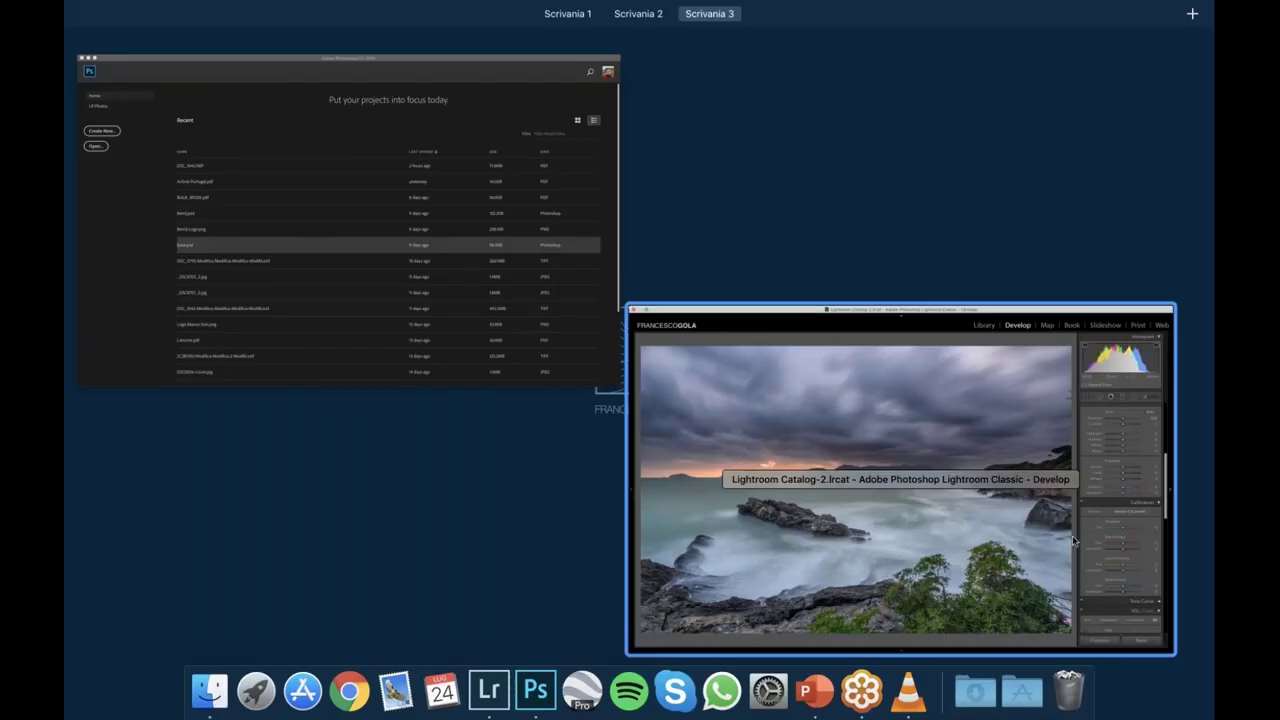
pyautogui.click(1053, 543)
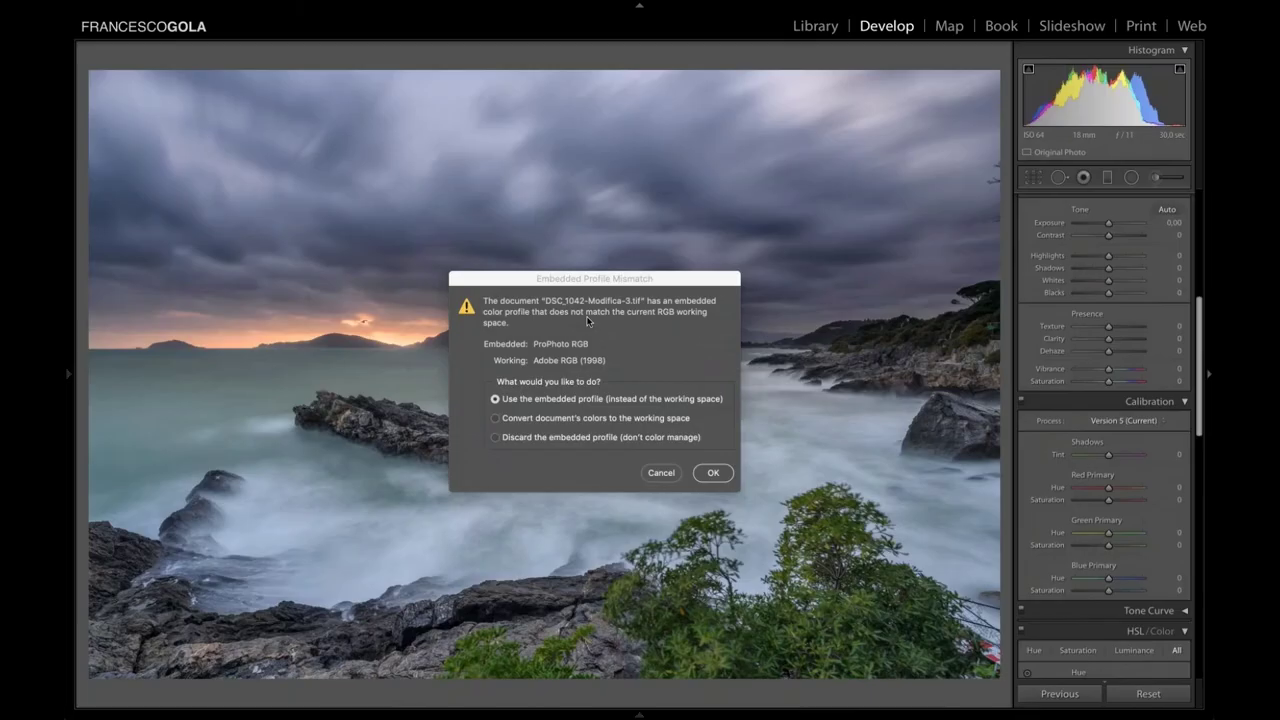
pyautogui.click(712, 474)
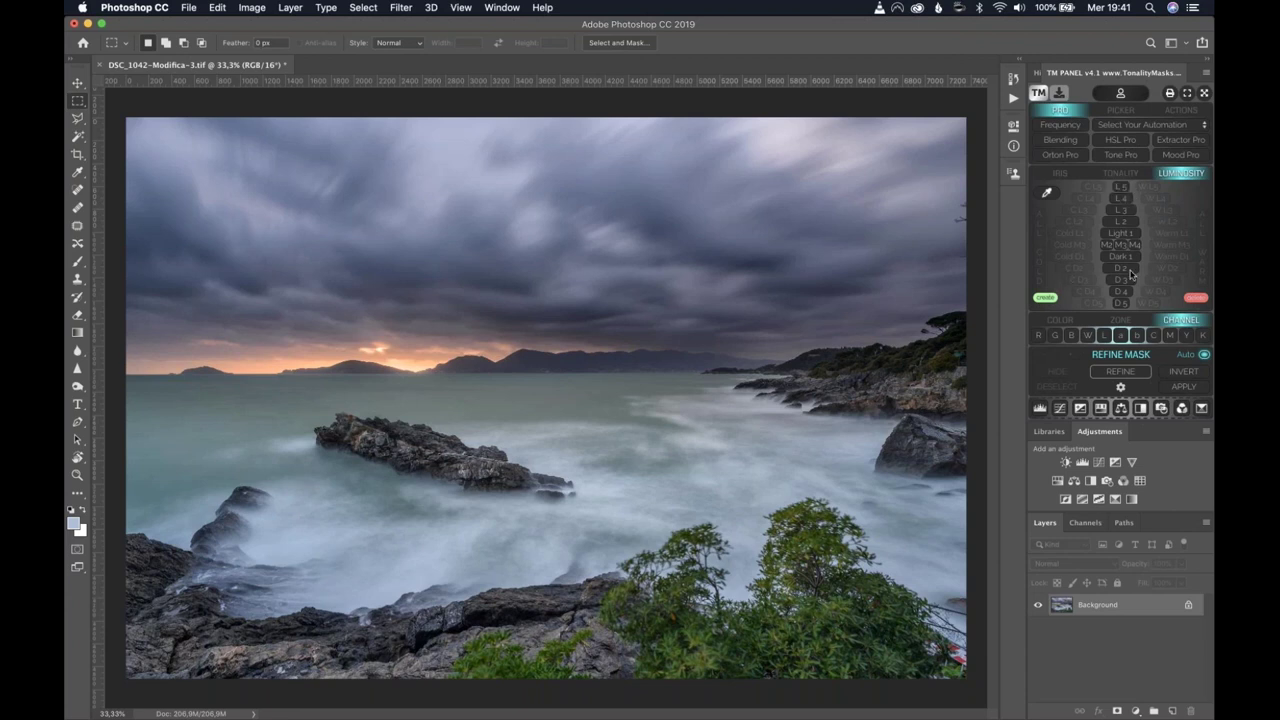
# Preview the L 3 and L 4 luminosity masks of the TM Panel, keeping the Curves dialog out of the way, and close each preview.
pyautogui.click(1110, 338)
pyautogui.click(1130, 209)
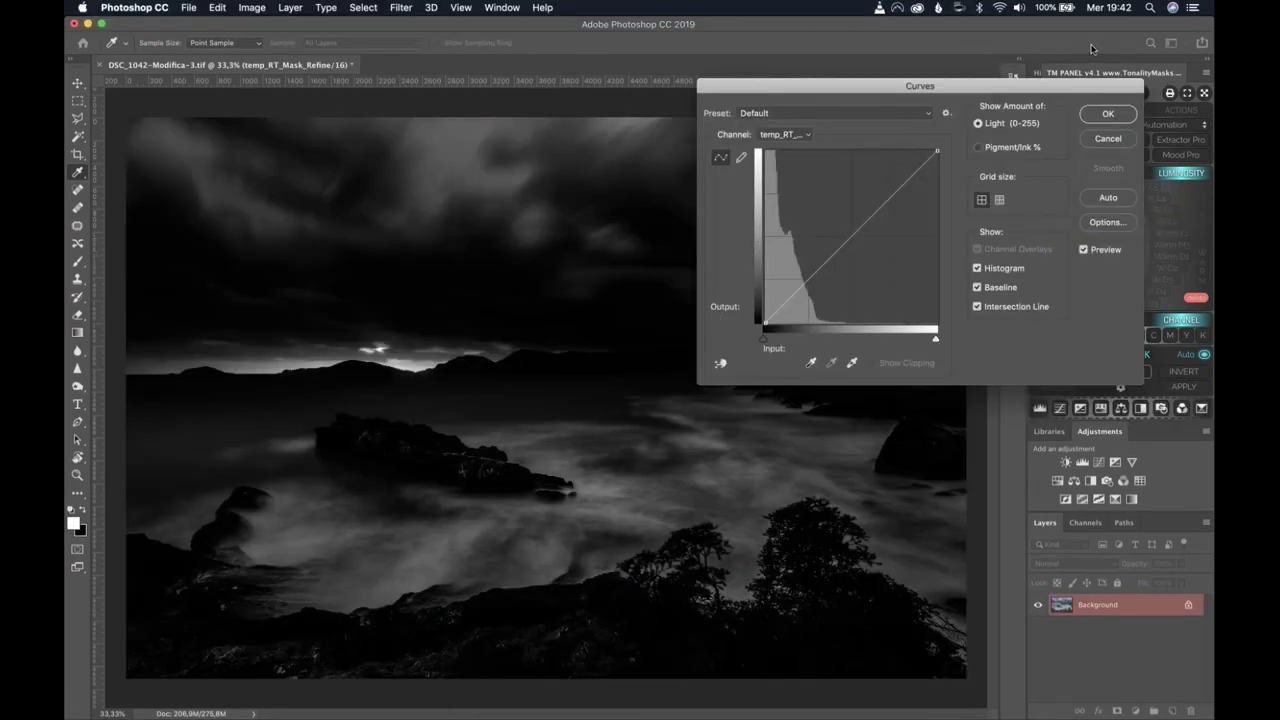
pyautogui.moveTo(1069, 91); pyautogui.dragTo(862, 85)
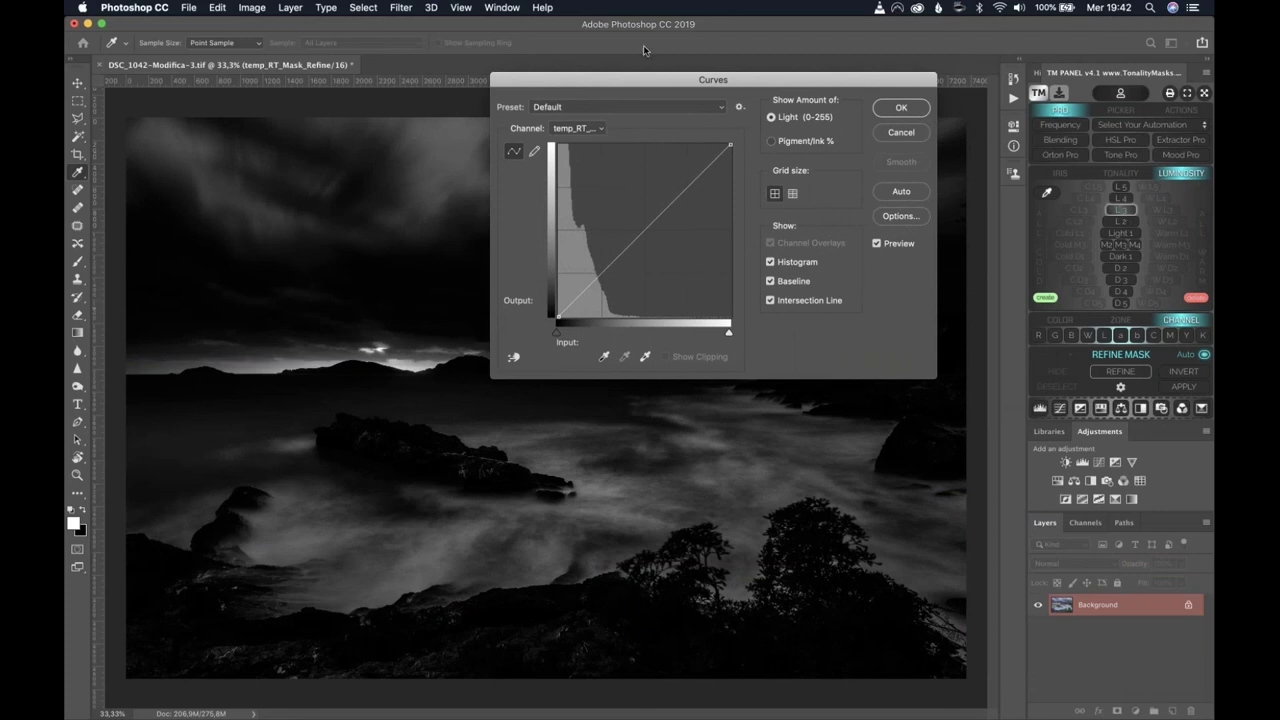
pyautogui.moveTo(622, 84); pyautogui.dragTo(309, 344)
pyautogui.click(588, 392)
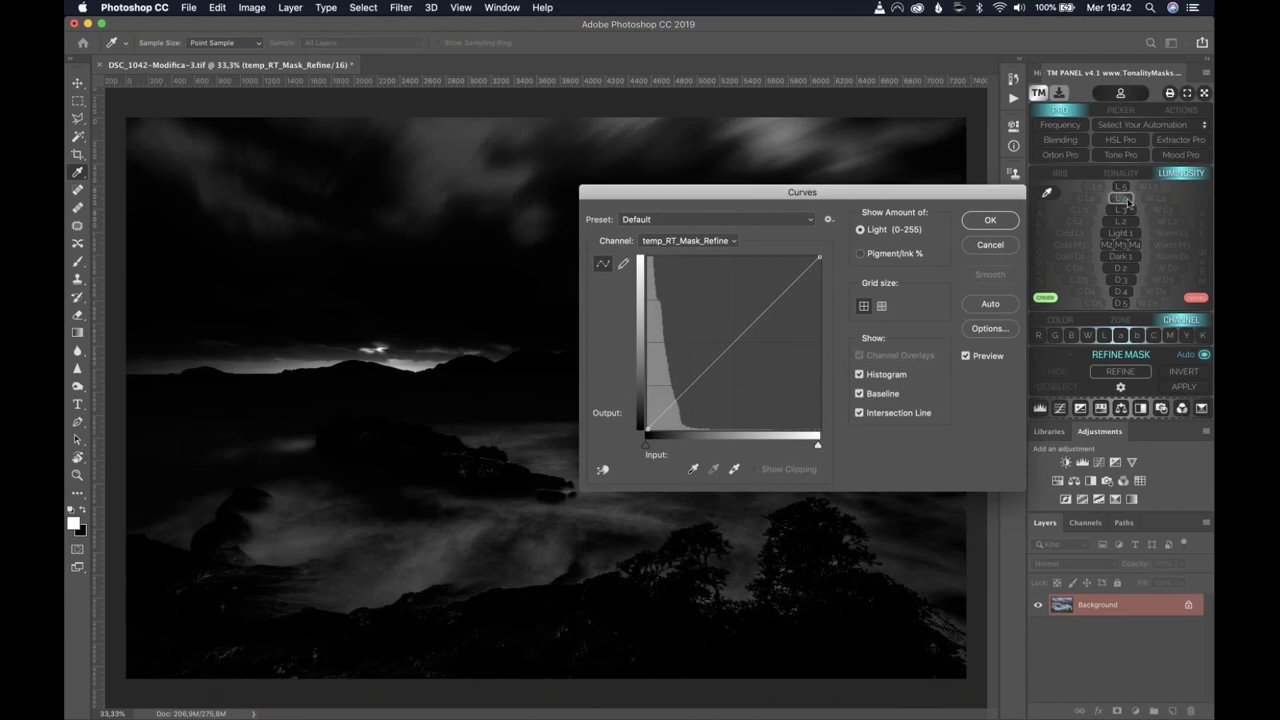
pyautogui.moveTo(635, 192); pyautogui.dragTo(246, 177)
pyautogui.press('Return')
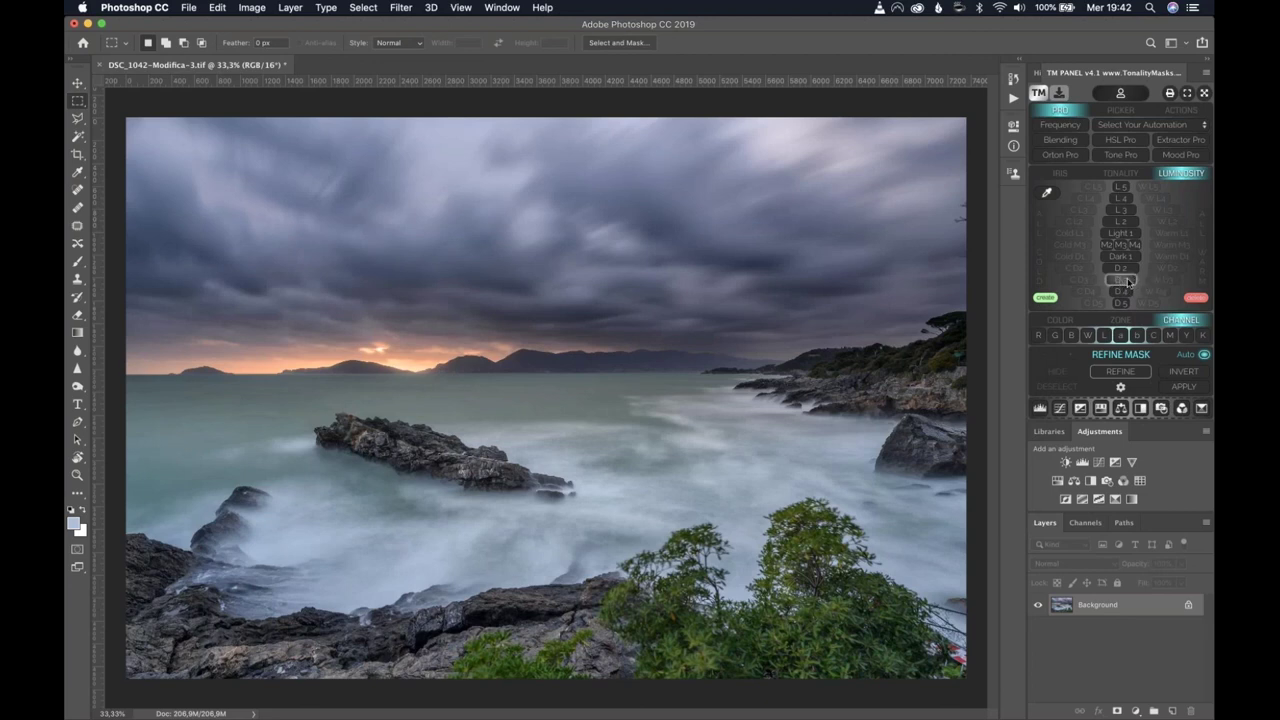
# Preview the D 3 luminosity mask for the dark tones, move the Curves dialog aside to inspect it, and close the preview.
pyautogui.click(1127, 281)
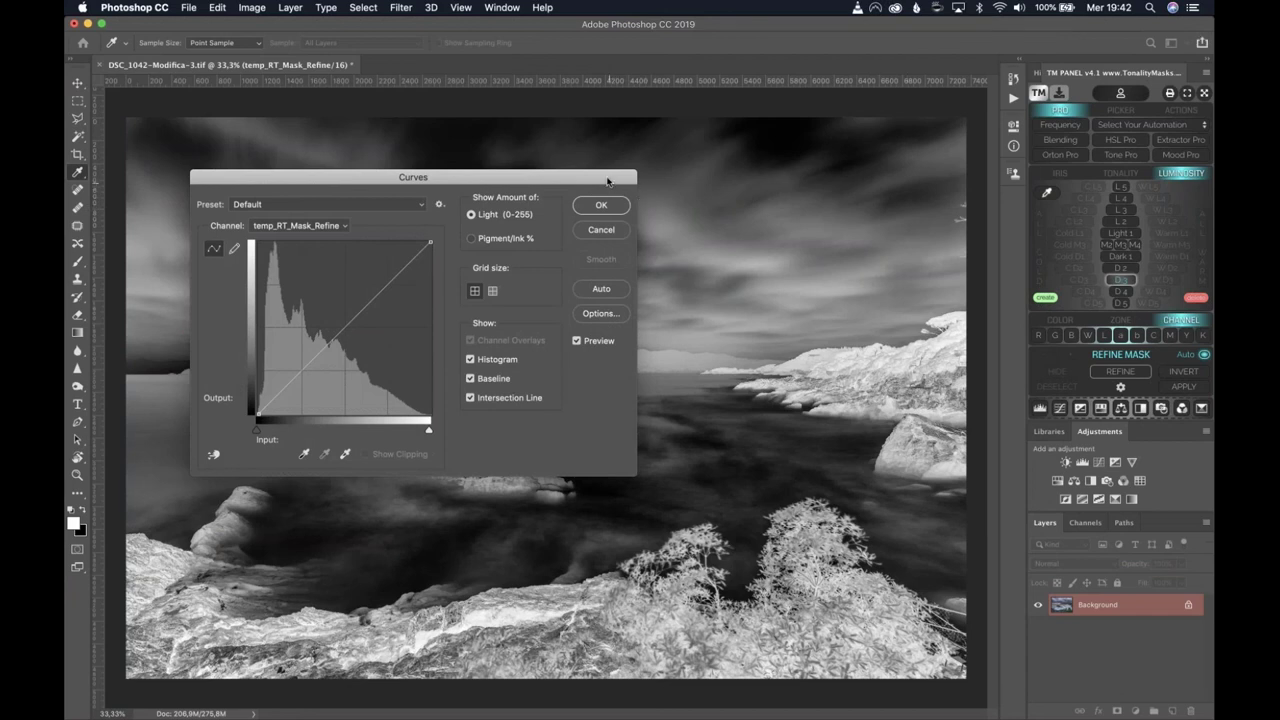
pyautogui.moveTo(556, 176); pyautogui.dragTo(721, 141)
pyautogui.moveTo(718, 141); pyautogui.dragTo(525, 141)
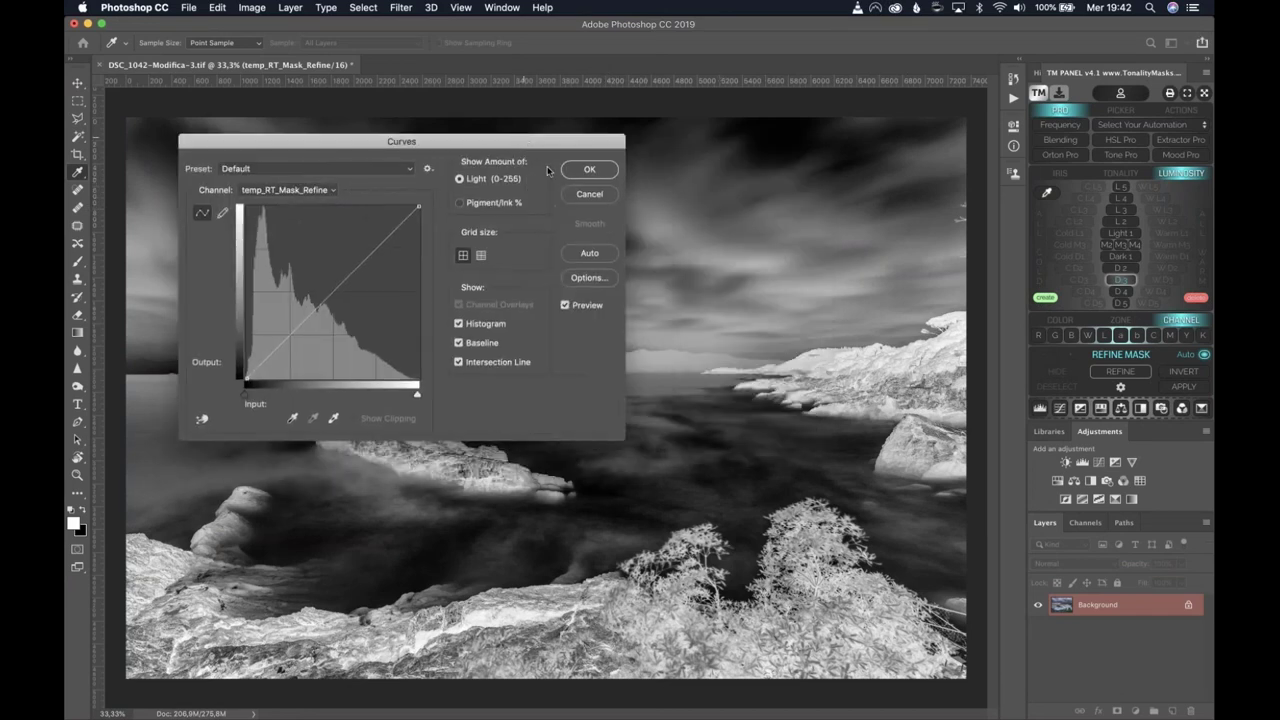
pyautogui.click(589, 170)
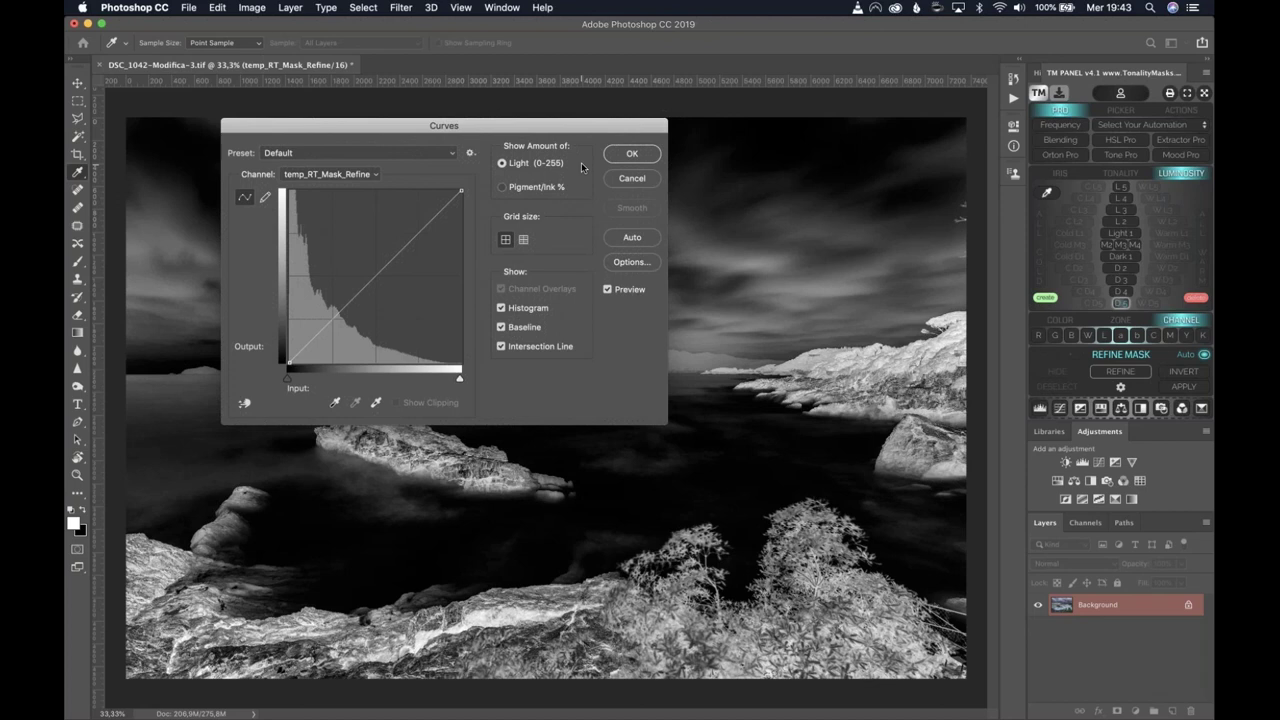
# Close the mask preview and add a Hue/Saturation layer through the C L3 tonality mask, with the mask curve's white input at 169.
pyautogui.click(648, 181)
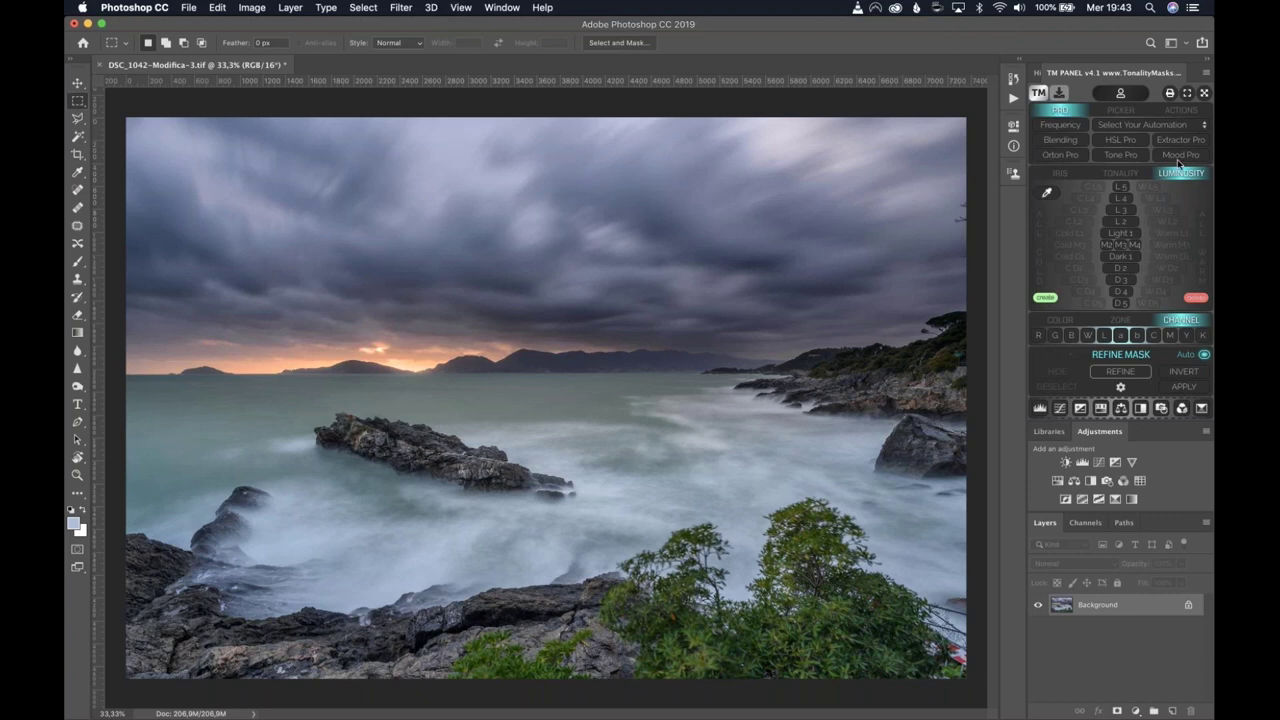
pyautogui.click(1131, 175)
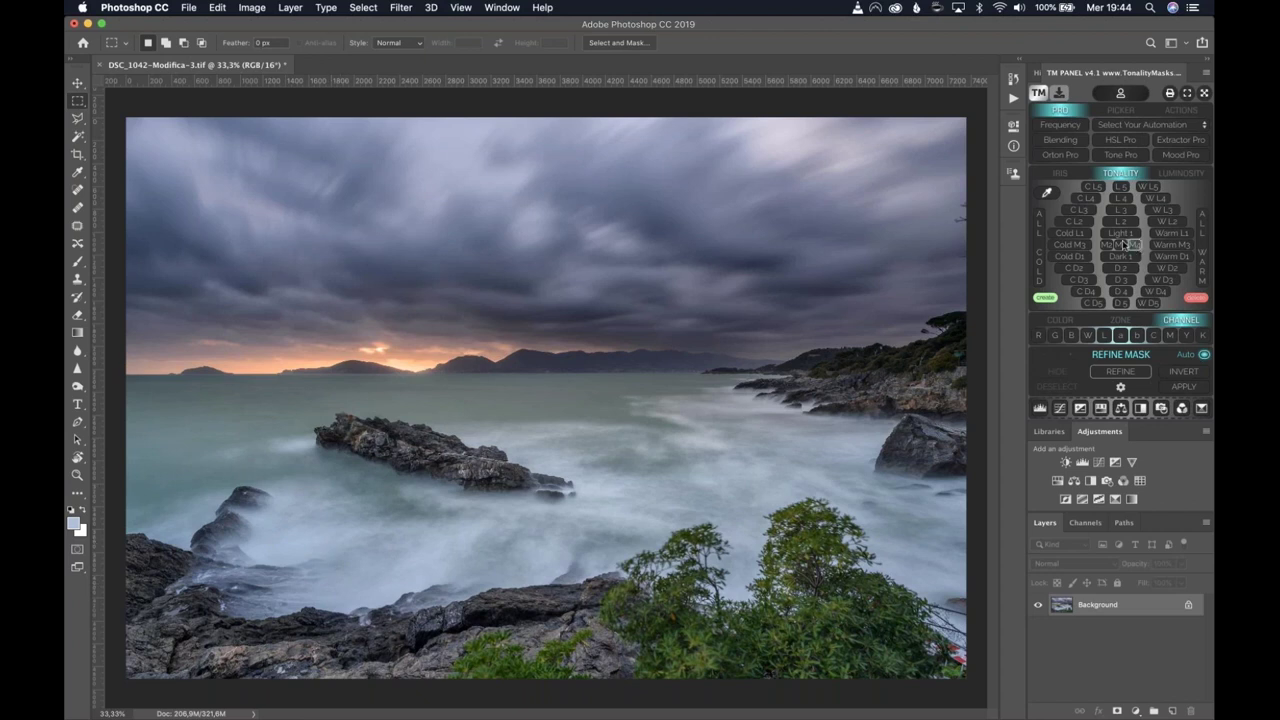
pyautogui.click(1082, 214)
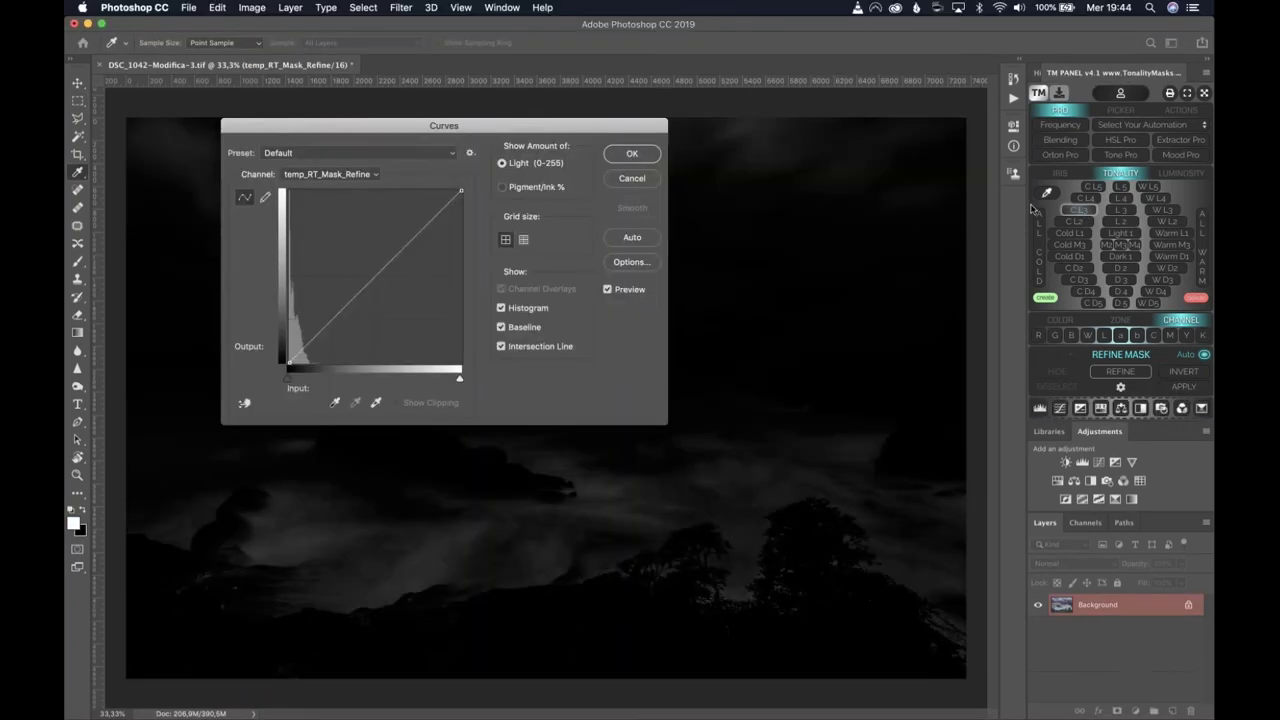
pyautogui.moveTo(604, 124); pyautogui.dragTo(965, 136)
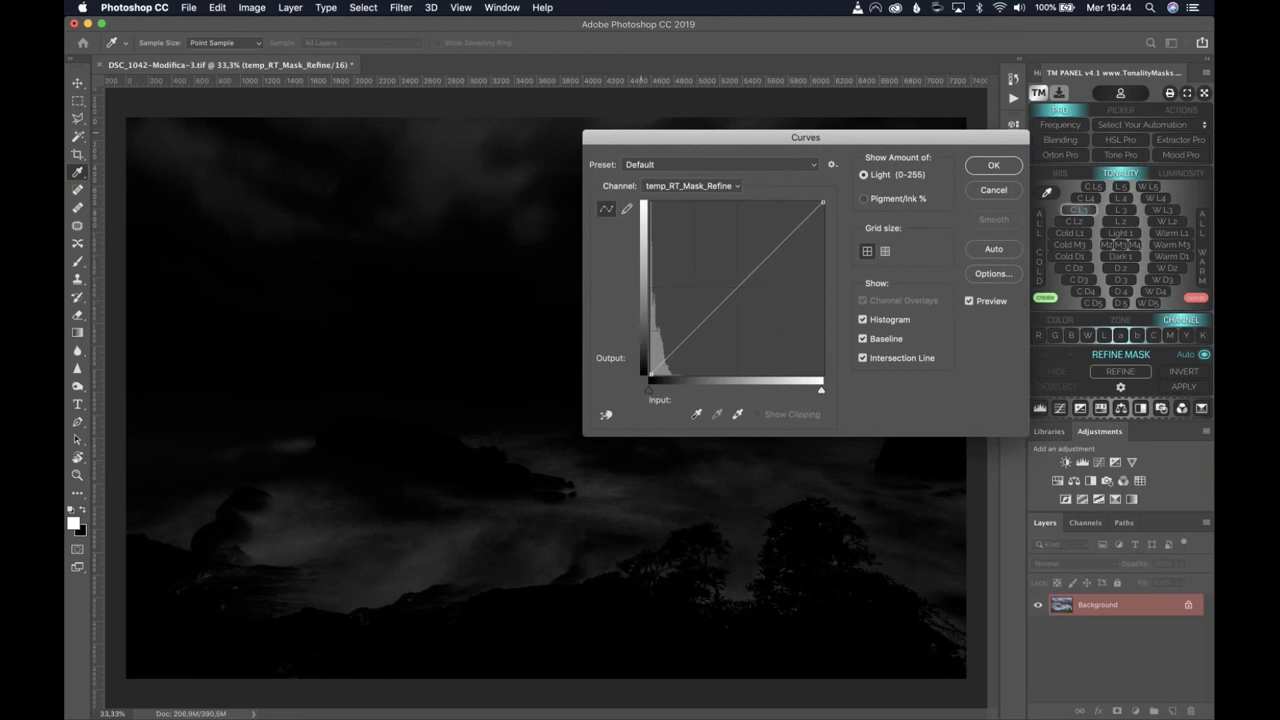
pyautogui.moveTo(646, 140); pyautogui.dragTo(639, 140)
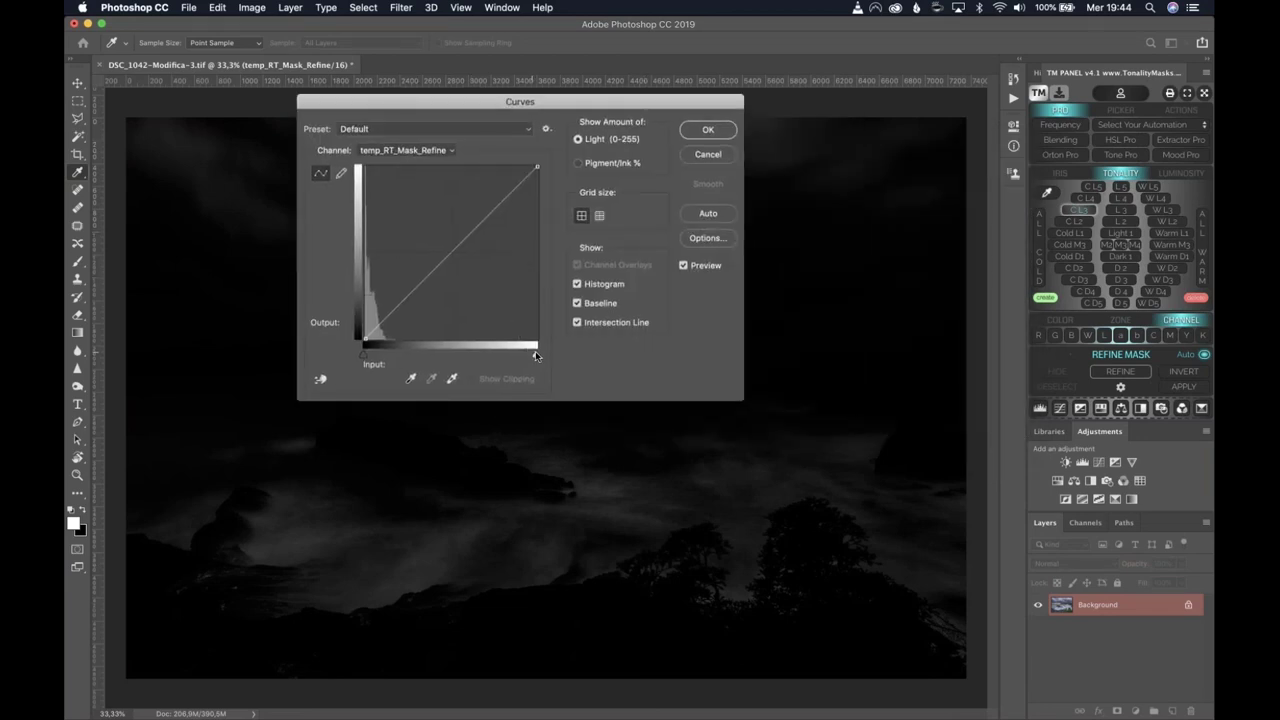
pyautogui.moveTo(536, 357); pyautogui.dragTo(477, 357)
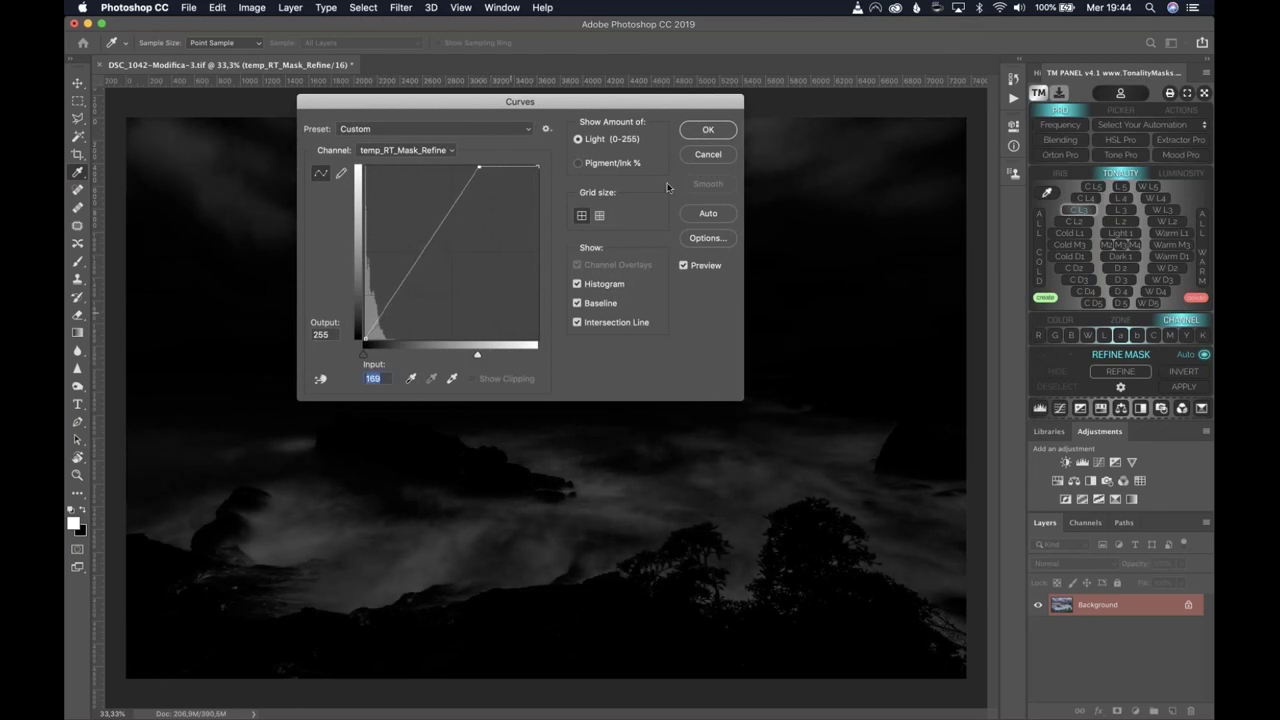
pyautogui.click(708, 131)
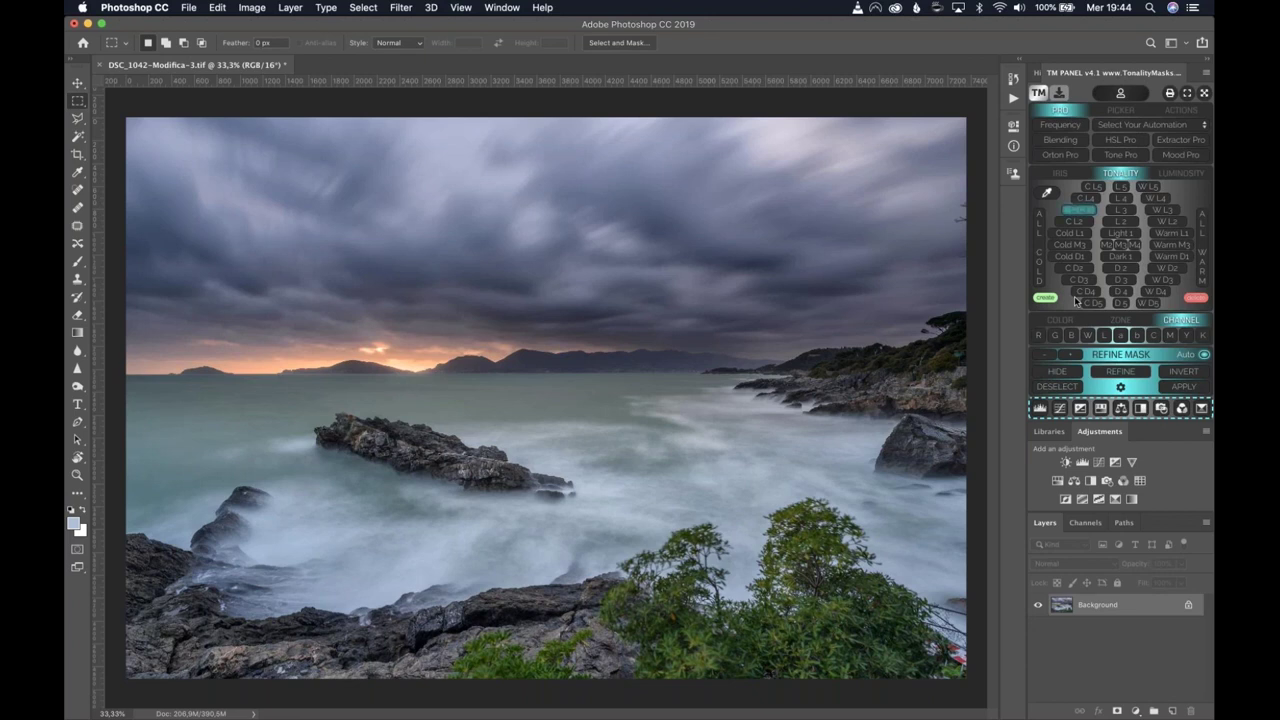
pyautogui.click(1100, 409)
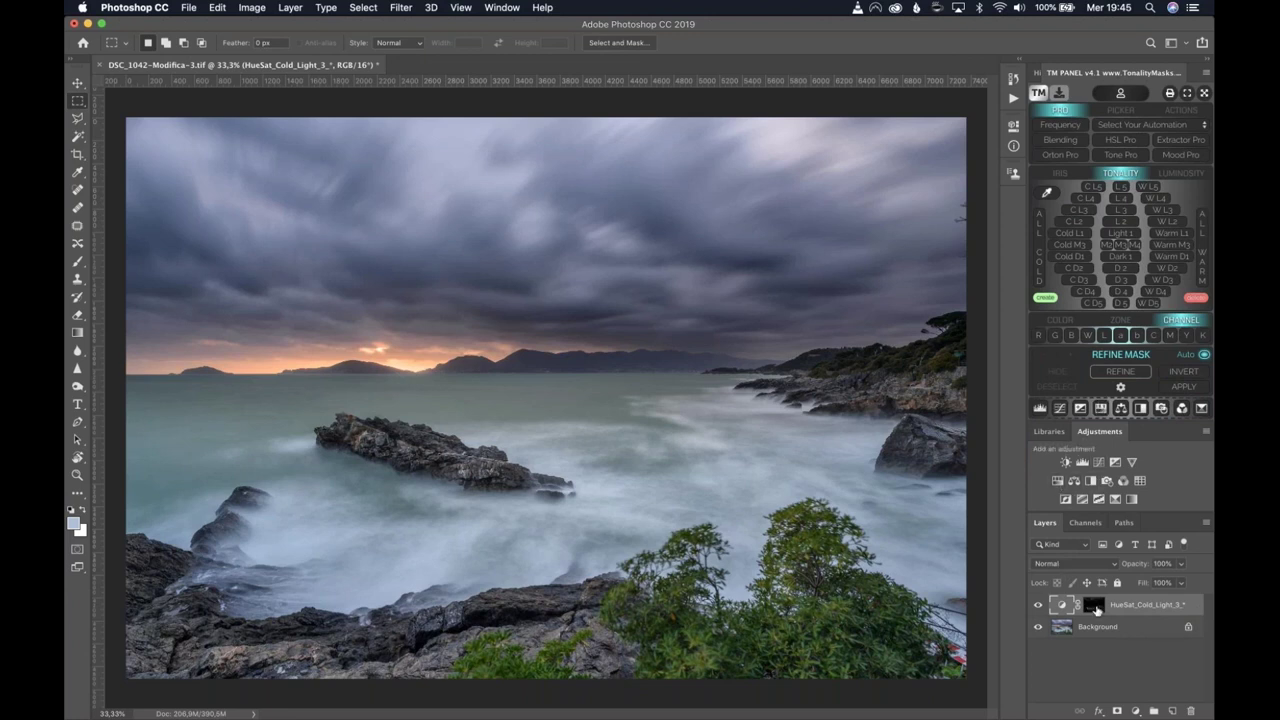
# Clear the whole sky down to just below the horizon from the Hue/Saturation layer's mask, leaving only the sea and foreground masked in.
pyautogui.click(1094, 605)
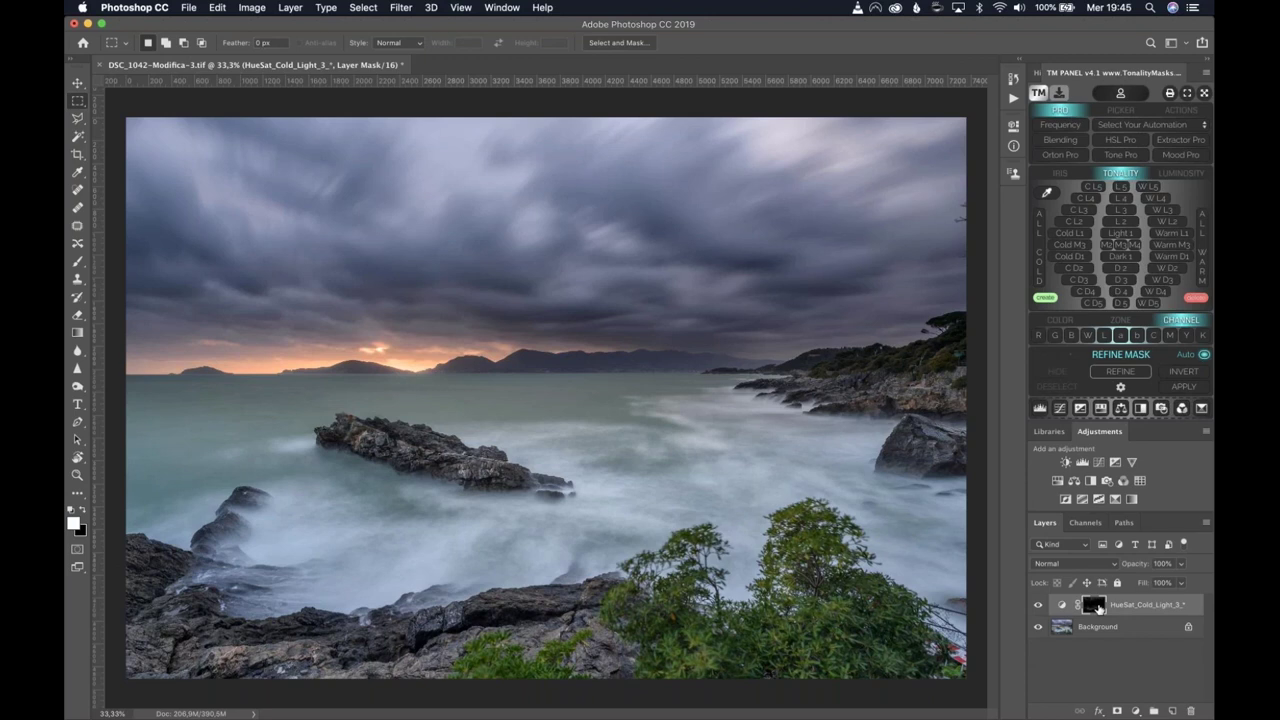
pyautogui.keyDown('alt'); pyautogui.click(1095, 605); pyautogui.keyUp('alt')
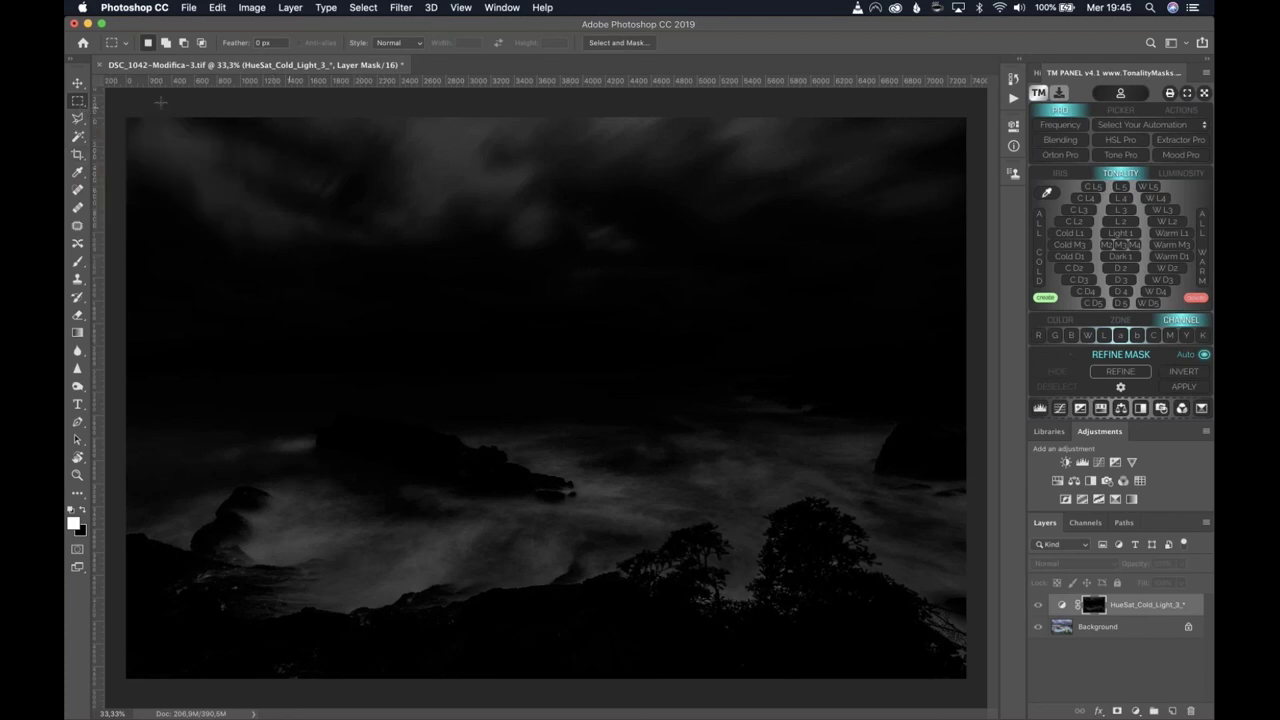
pyautogui.click(116, 99)
pyautogui.moveTo(360, 274); pyautogui.dragTo(1016, 397)
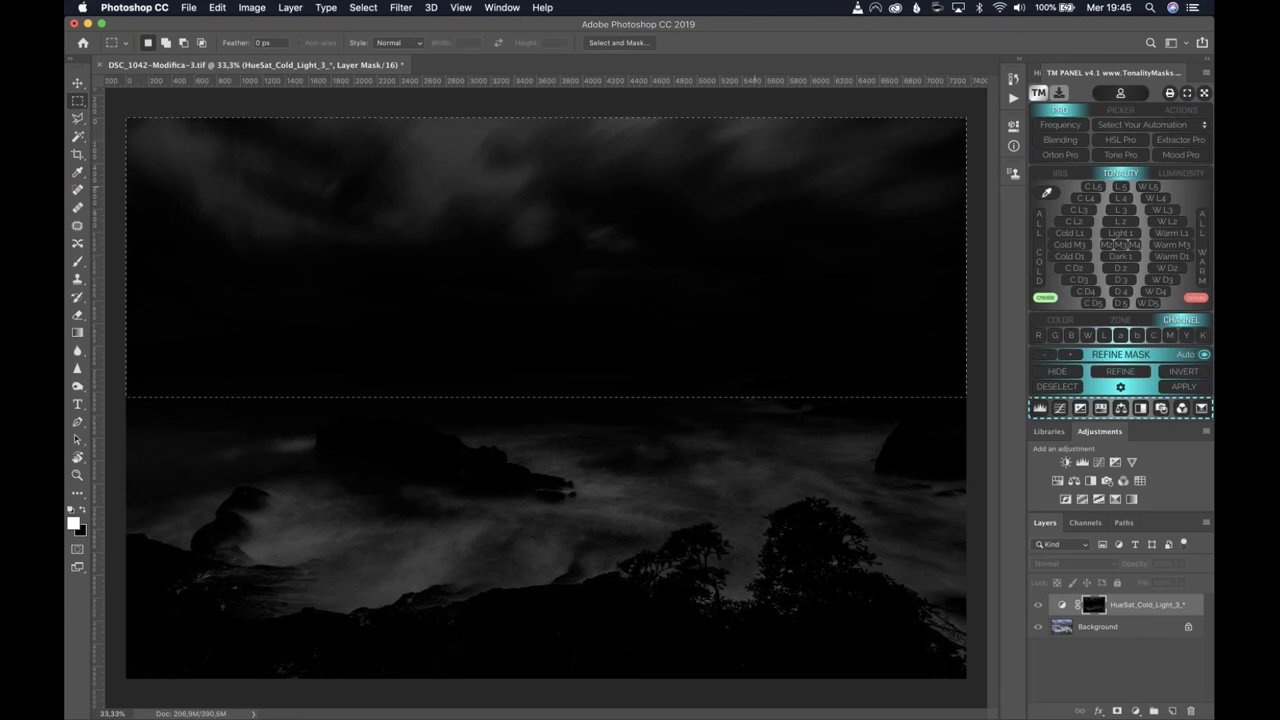
pyautogui.press('BackSpace')
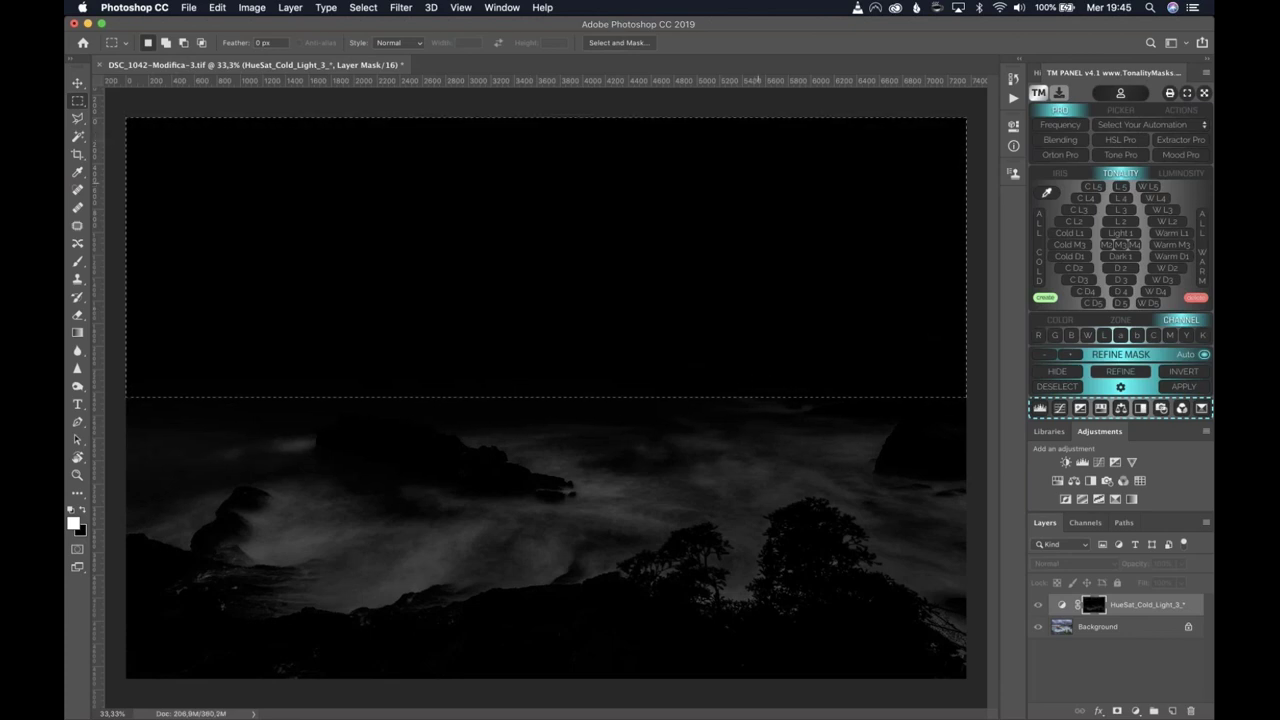
pyautogui.press('super+d')
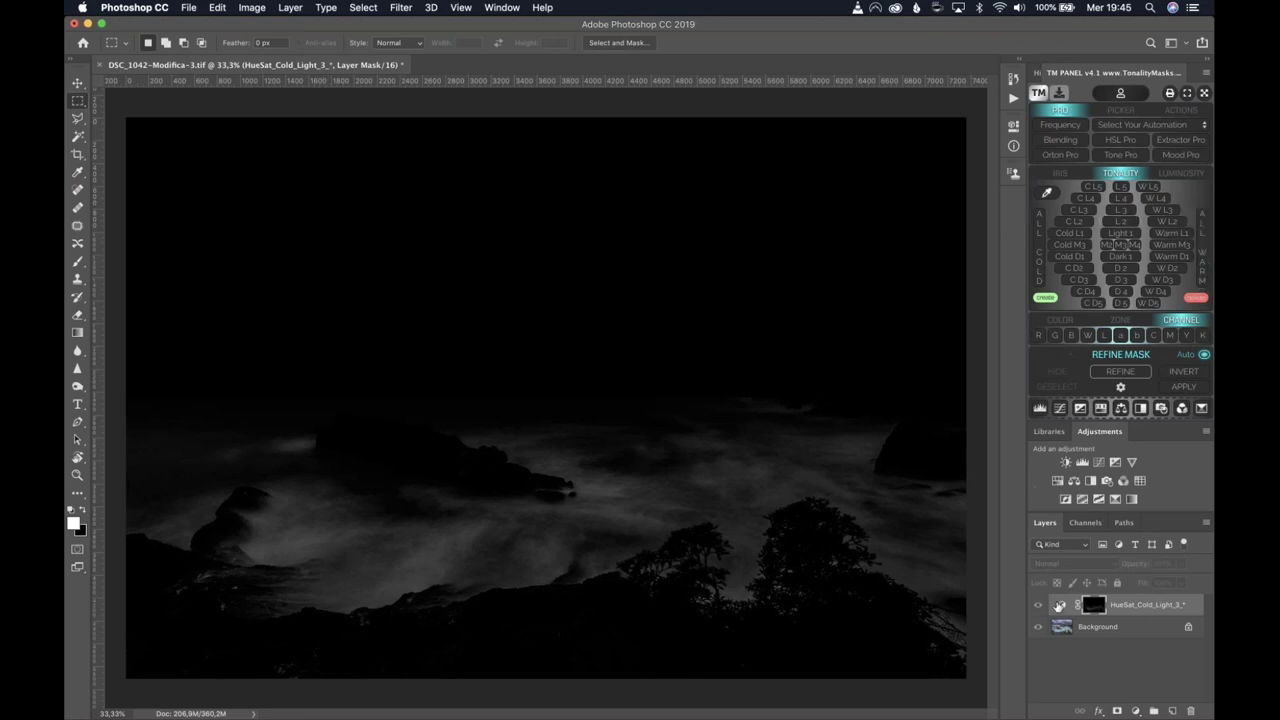
pyautogui.click(1068, 610)
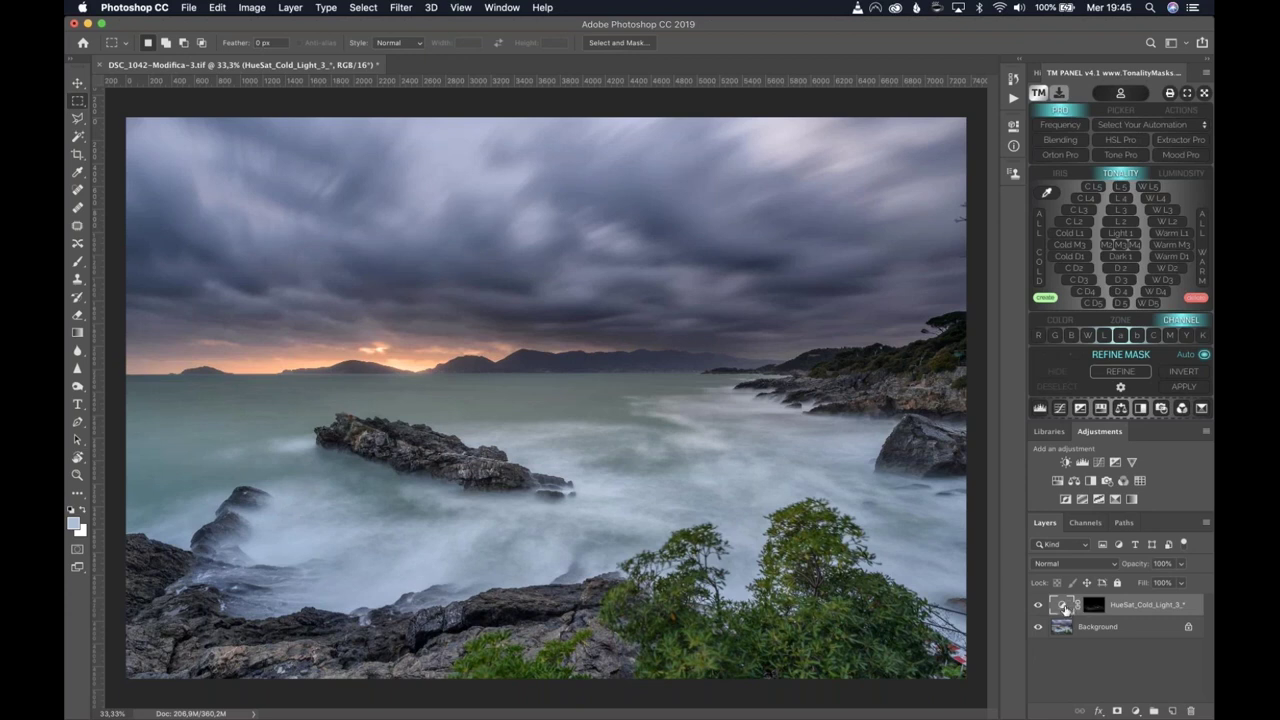
# Set the Hue/Saturation layer's saturation to -80 and lightness to +66 to whiten the moving water.
pyautogui.doubleClick(1062, 606)
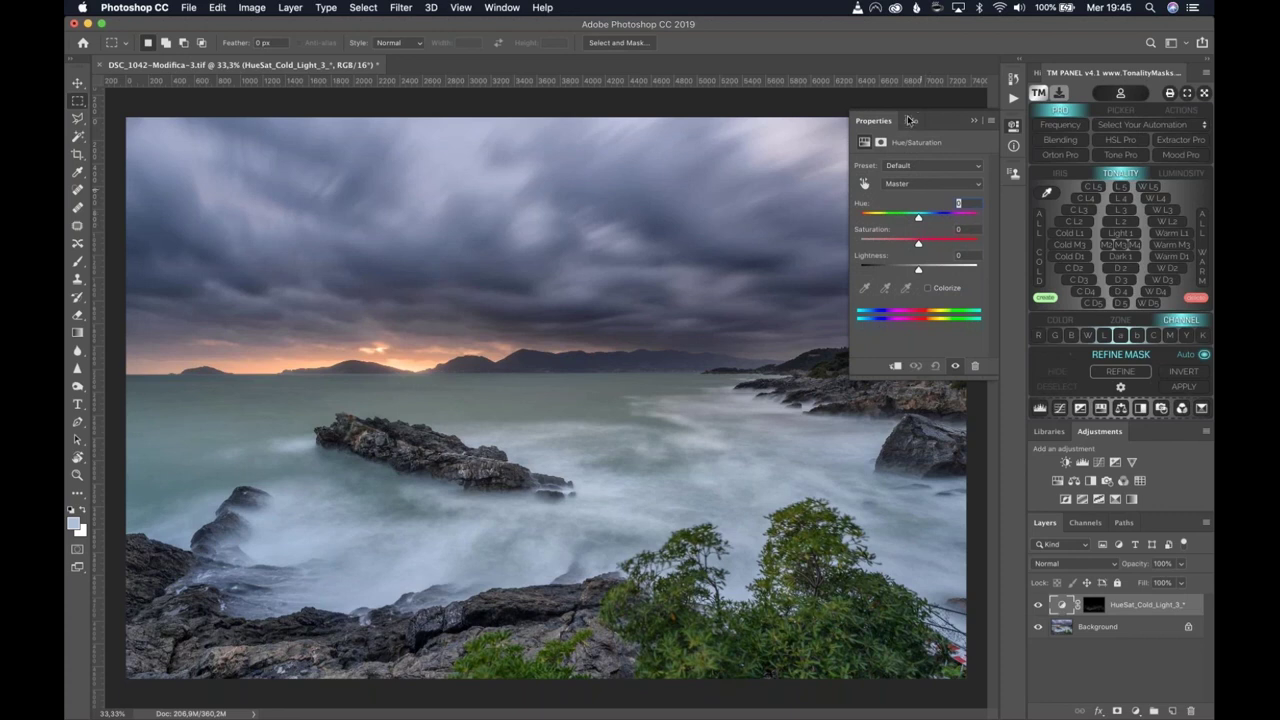
pyautogui.click(643, 65)
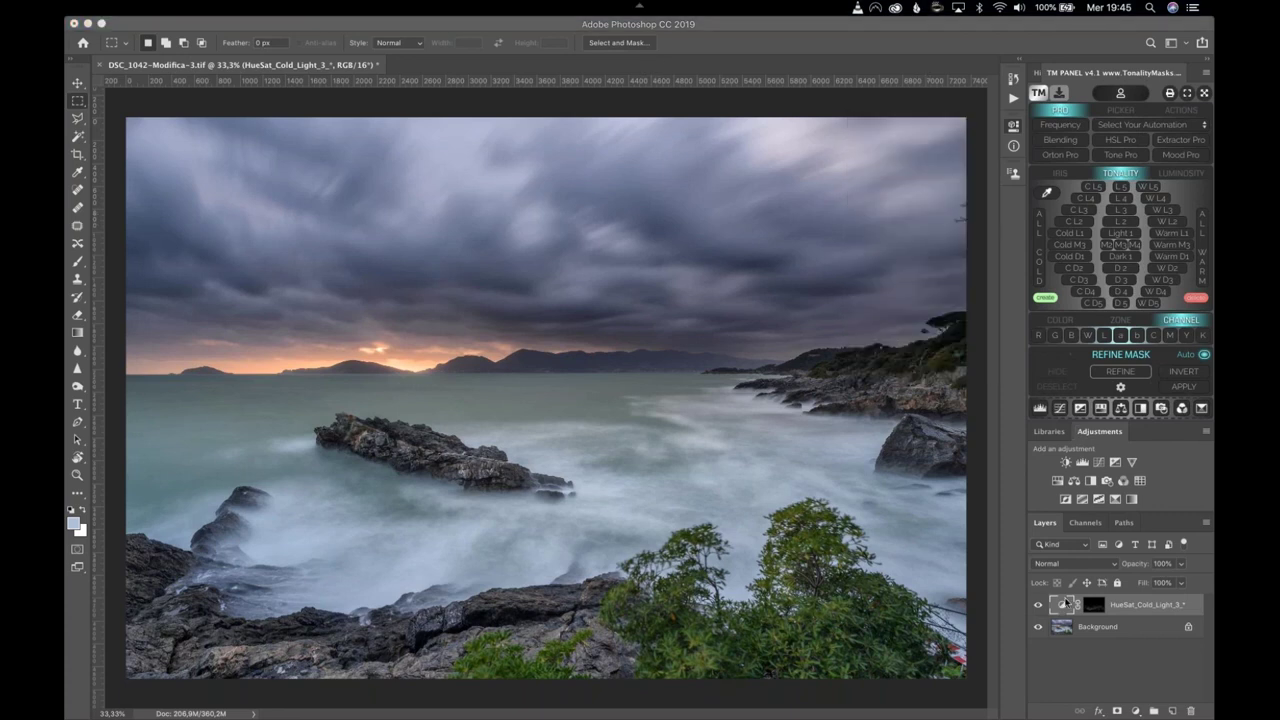
pyautogui.doubleClick(1062, 605)
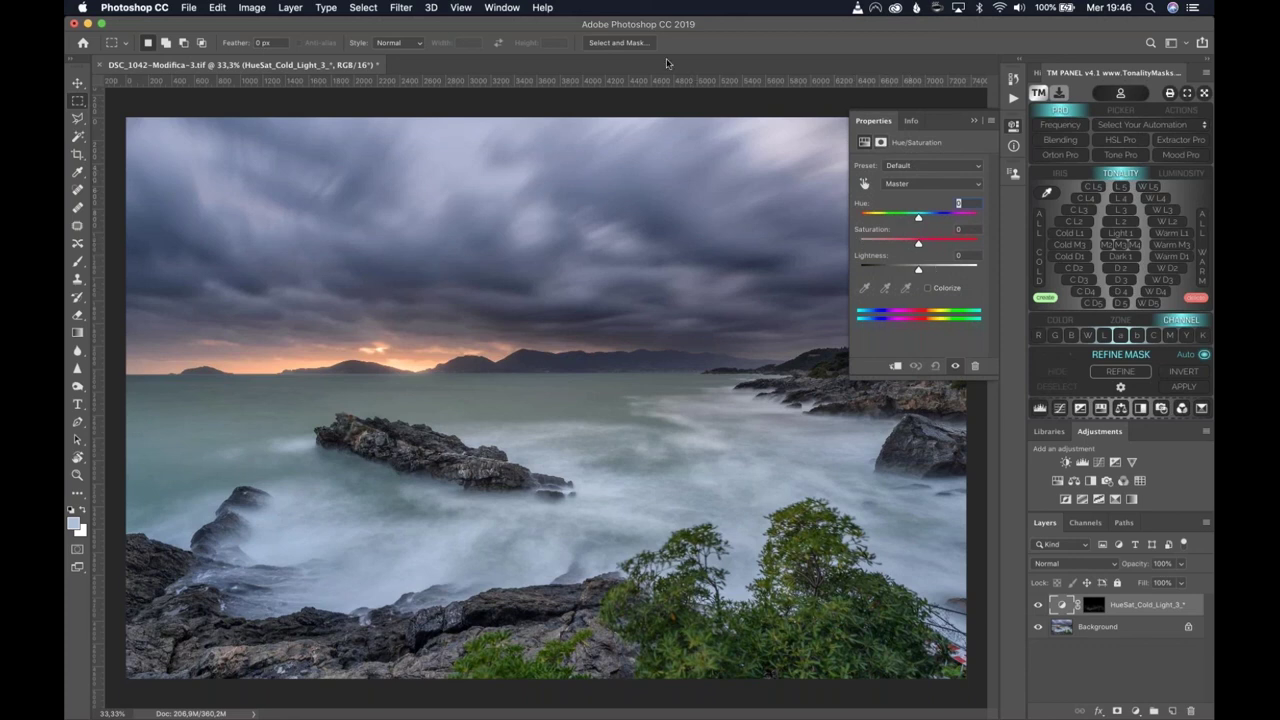
pyautogui.click(728, 60)
pyautogui.click(1047, 562)
pyautogui.moveTo(918, 243); pyautogui.dragTo(870, 247)
pyautogui.moveTo(871, 244); pyautogui.dragTo(960, 275)
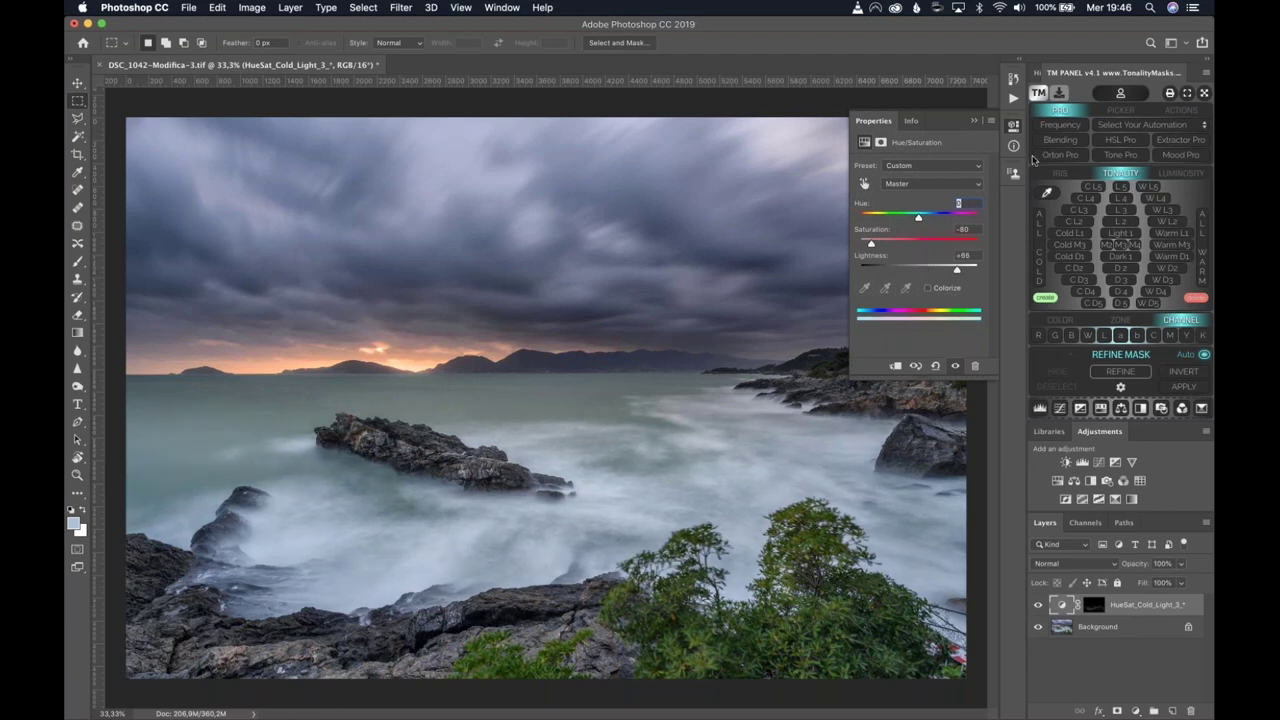
pyautogui.click(1013, 125)
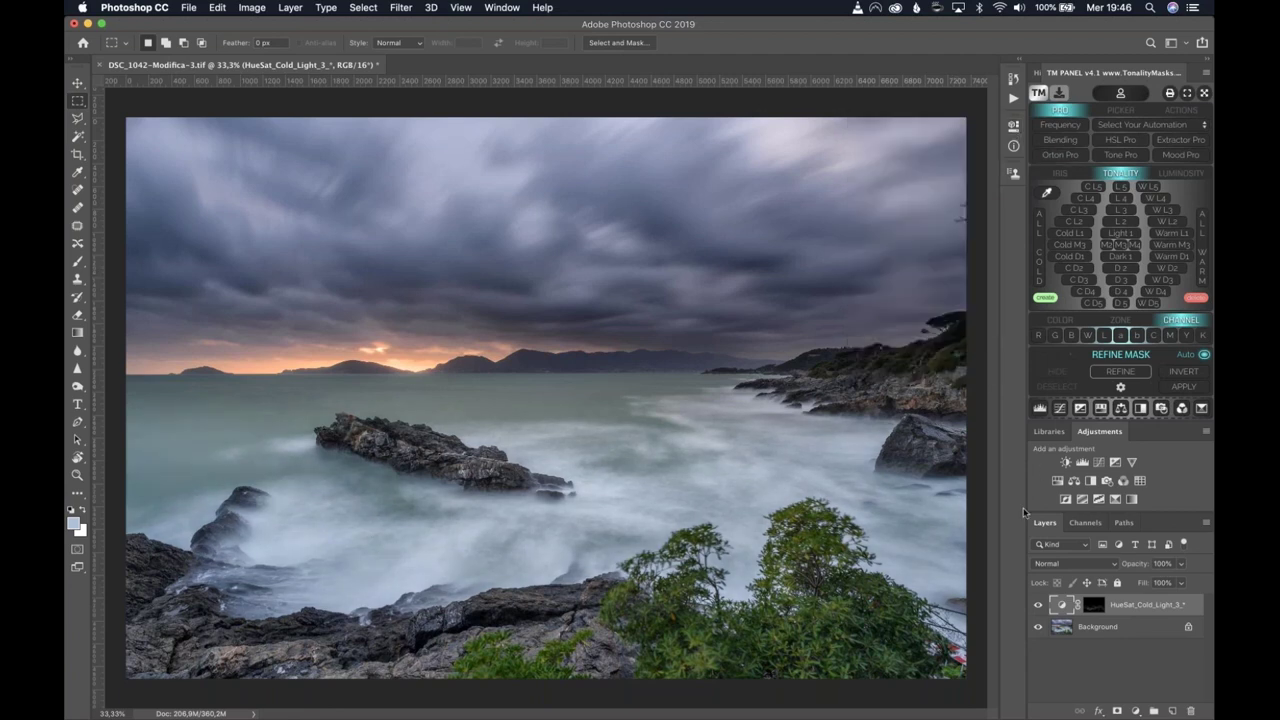
# Compare the seascape with and without the Hue/Saturation layer, and inspect the layer's mask on its own.
pyautogui.click(1038, 607)
pyautogui.click(1038, 607)
pyautogui.click(1038, 607)
pyautogui.click(1038, 607)
pyautogui.click(1038, 607)
pyautogui.click(1038, 607)
pyautogui.click(1094, 605)
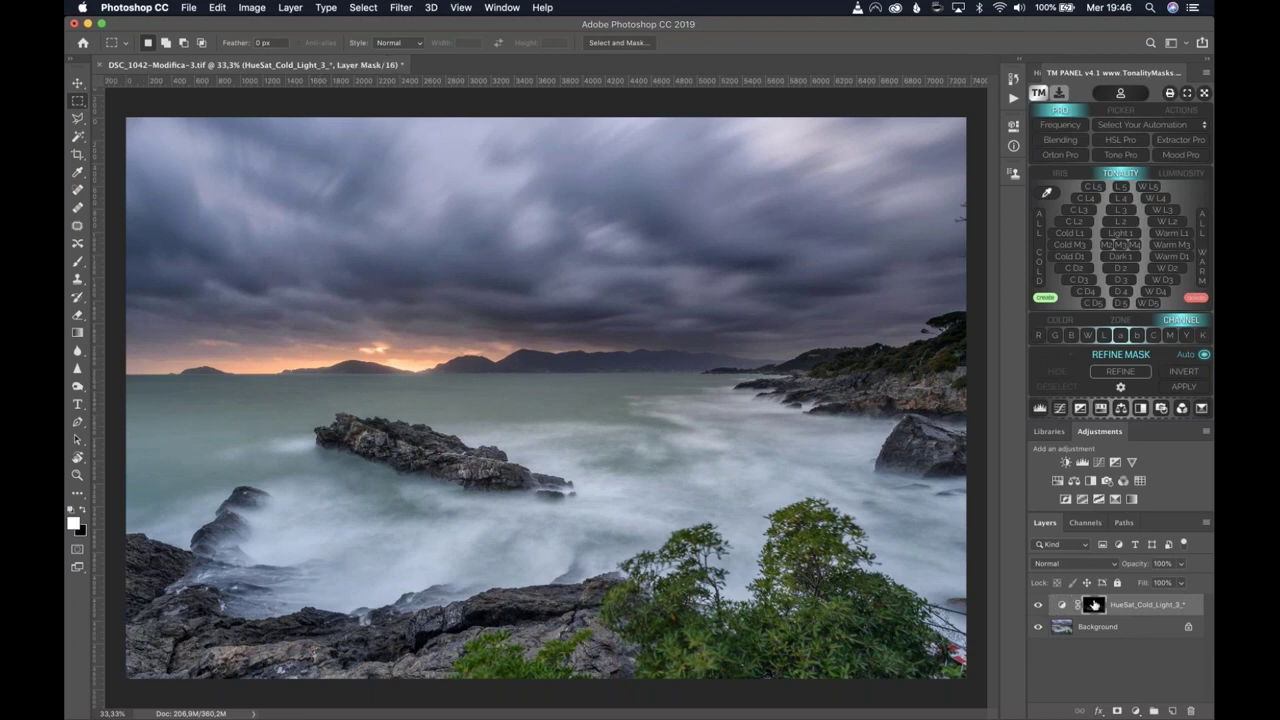
pyautogui.keyDown('alt'); pyautogui.click(1094, 605); pyautogui.keyUp('alt')
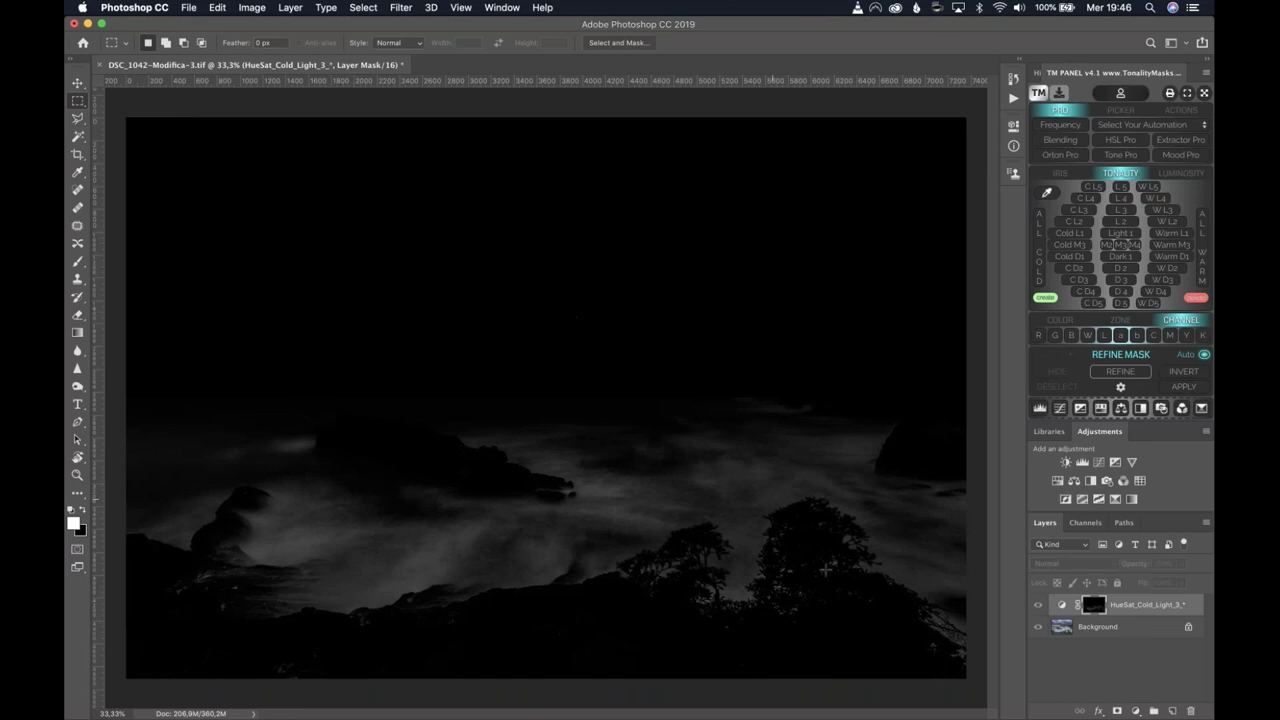
# Flatten the Hue/Saturation layer and the background into a single layer.
pyautogui.click(1136, 626)
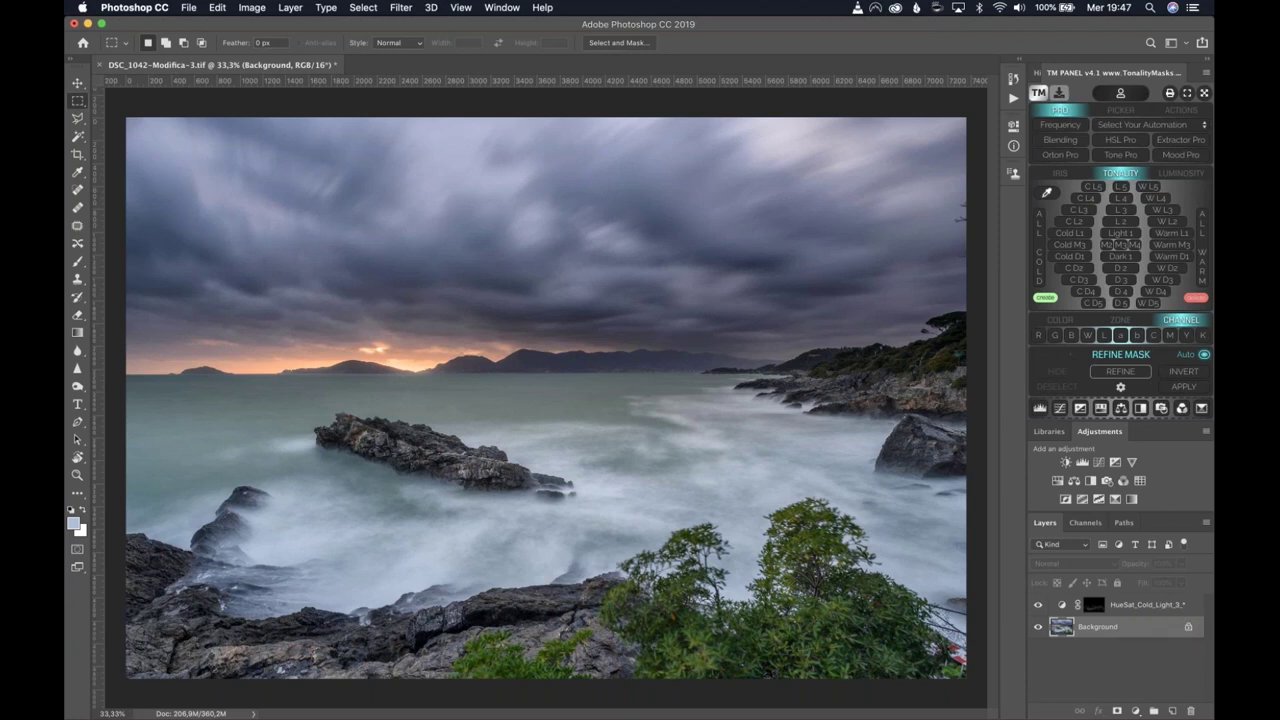
pyautogui.rightClick(1127, 640)
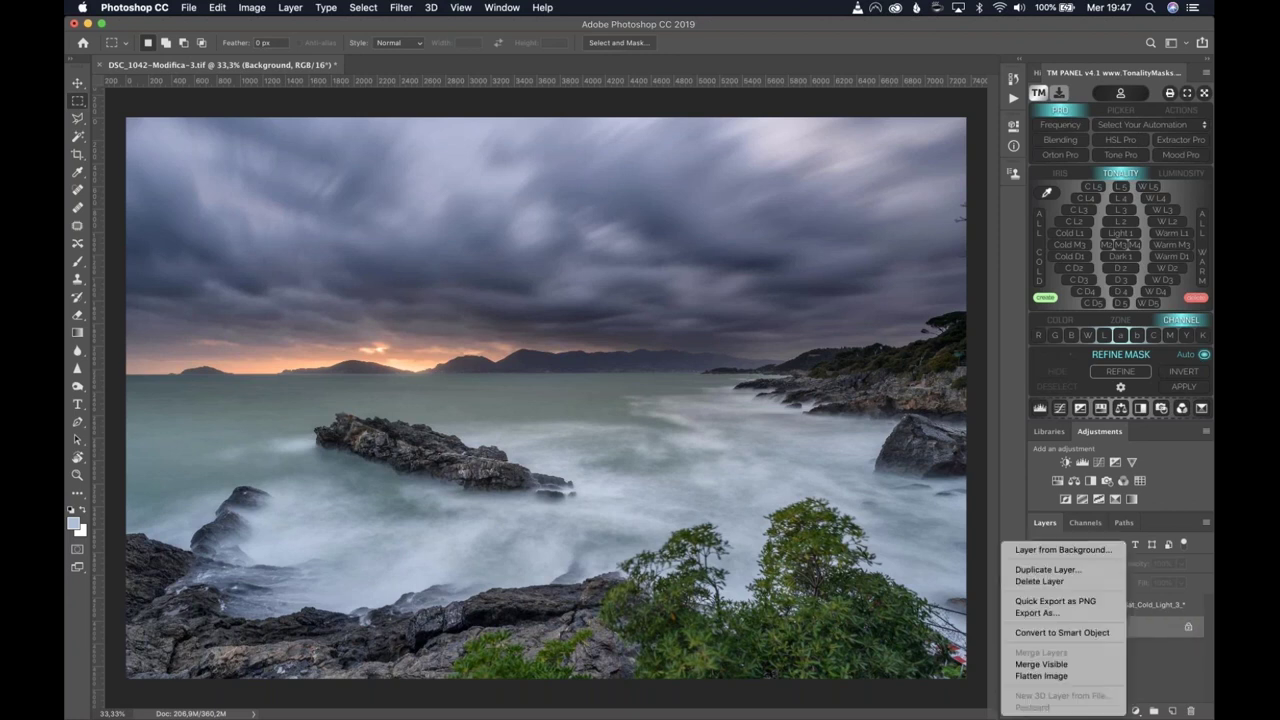
pyautogui.click(1161, 609)
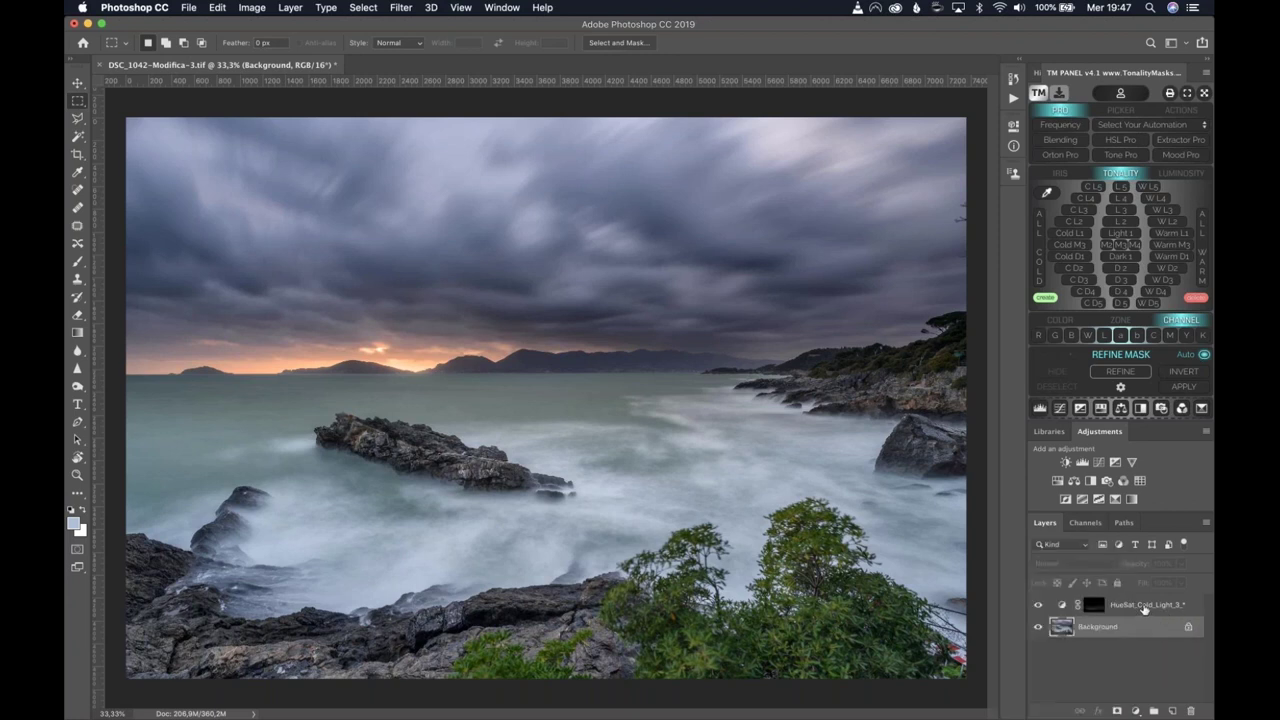
pyautogui.click(1147, 603)
pyautogui.click(1138, 627)
pyautogui.rightClick(1138, 627)
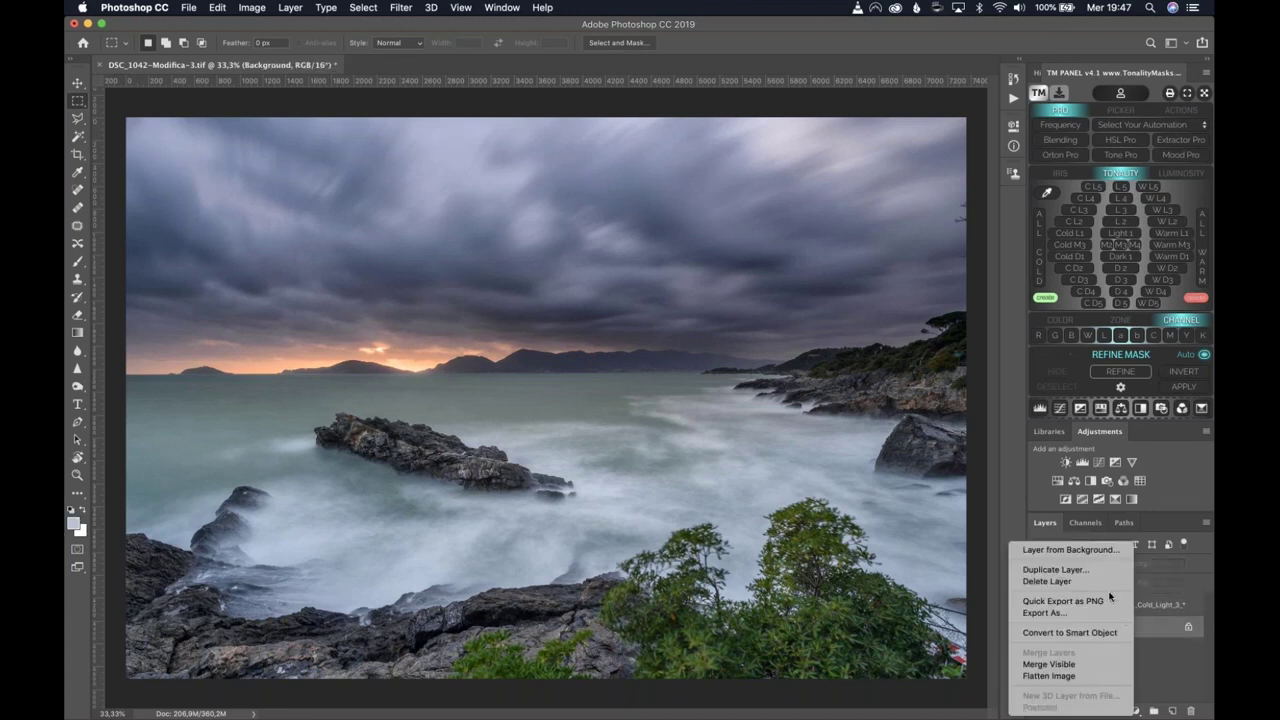
pyautogui.click(1112, 677)
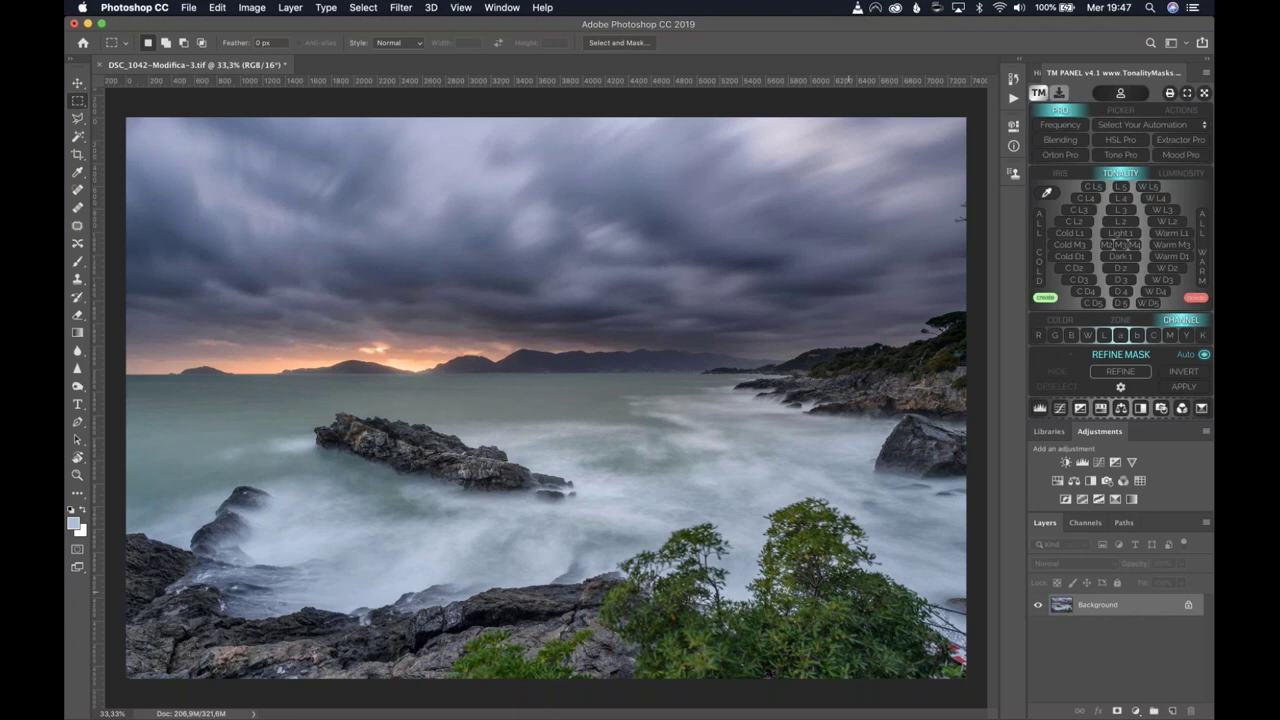
# Remove the dark twig at the sky's right edge with a Content-Aware fill of a small rectangular selection, keeping Color Adaptation on.
pyautogui.scroll(-3, 546, 398)
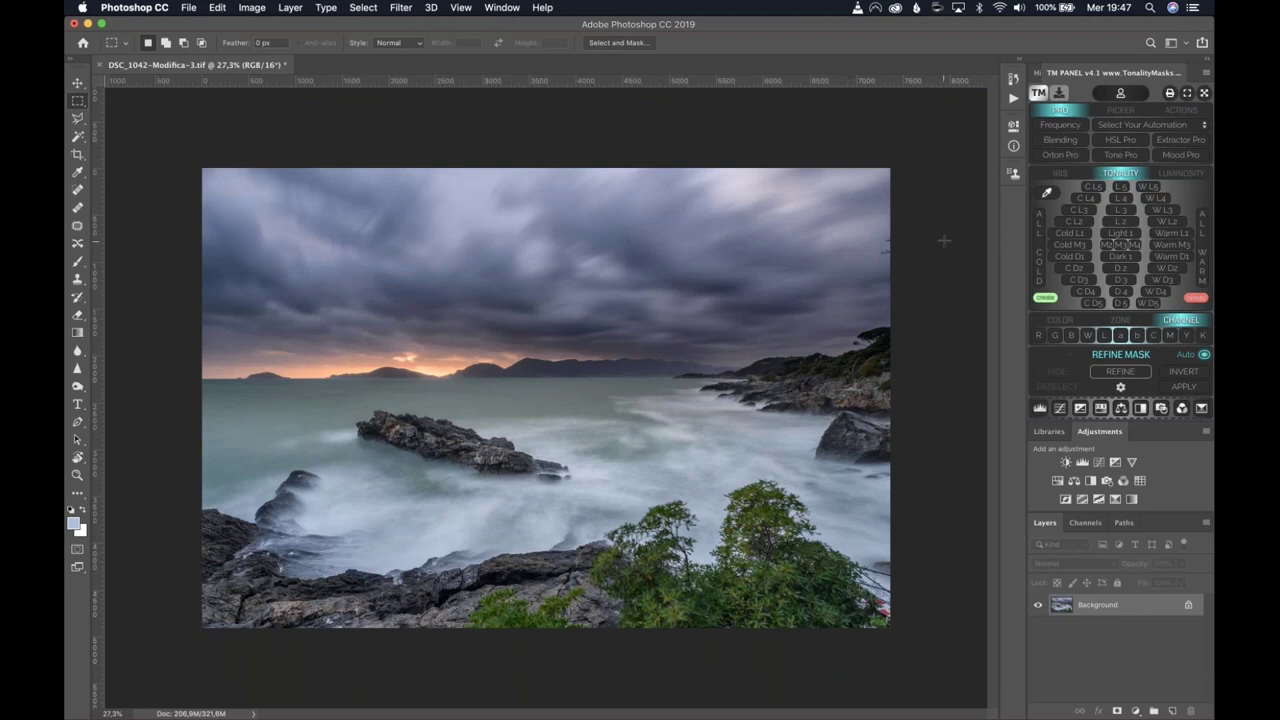
pyautogui.scroll(1, 943, 240)
pyautogui.scroll(3, 943, 240)
pyautogui.moveTo(862, 178); pyautogui.dragTo(898, 232)
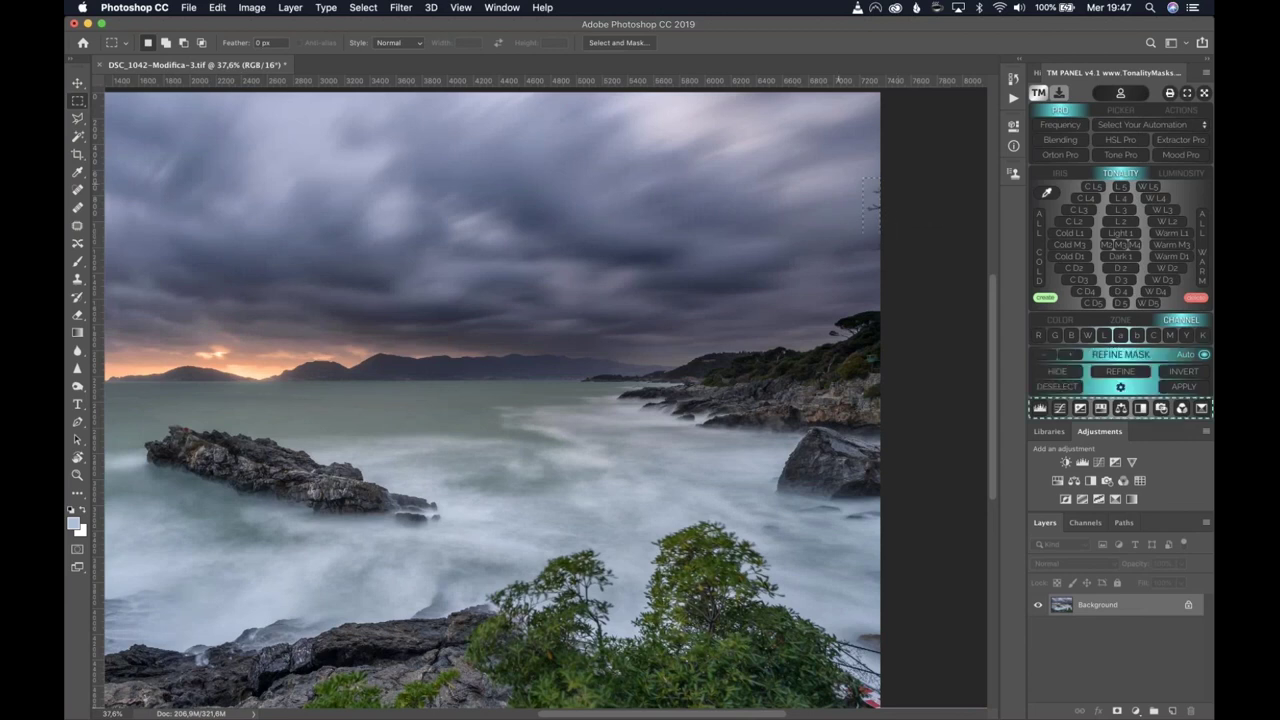
pyautogui.click(218, 8)
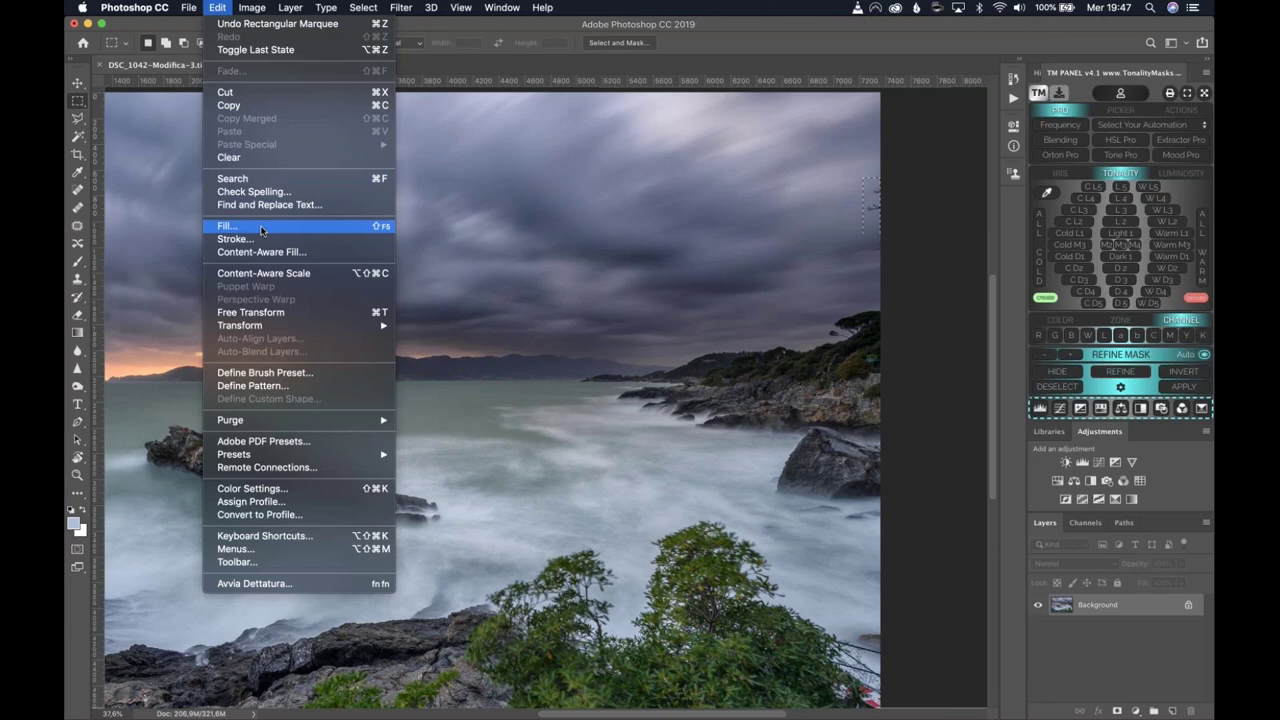
pyautogui.click(261, 226)
pyautogui.moveTo(485, 170); pyautogui.dragTo(232, 166)
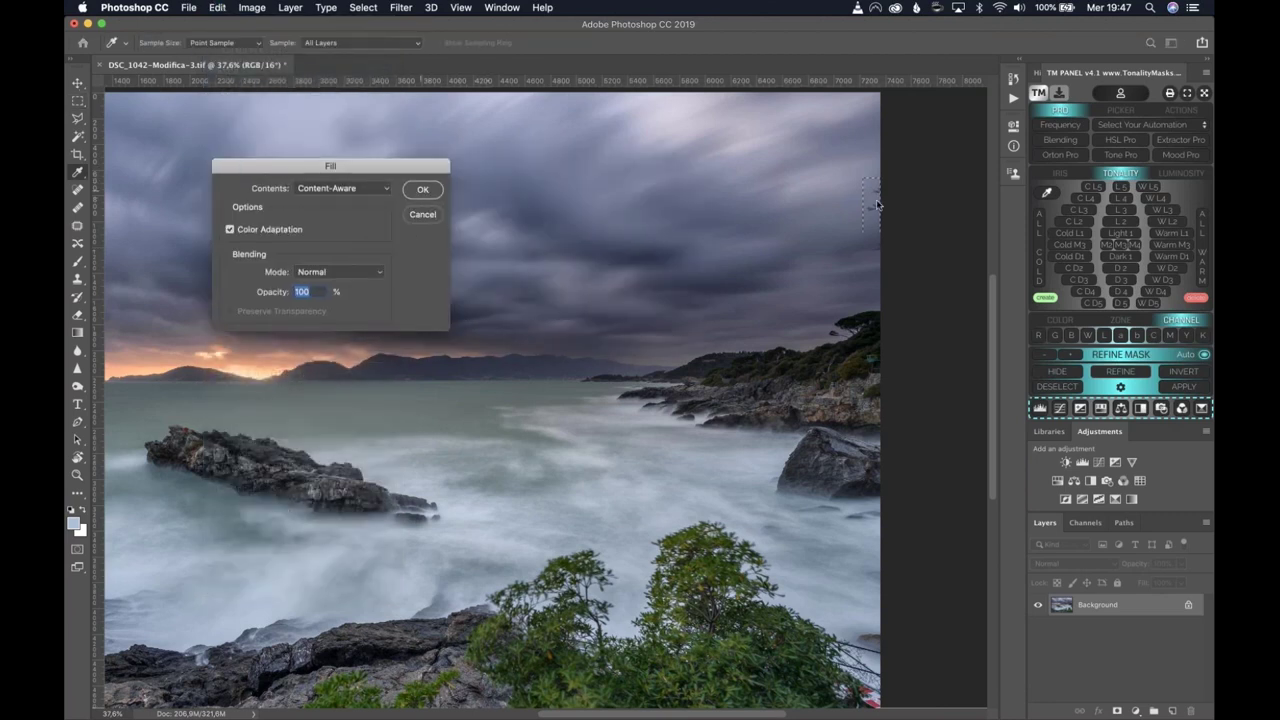
pyautogui.press('Return')
pyautogui.press('m')
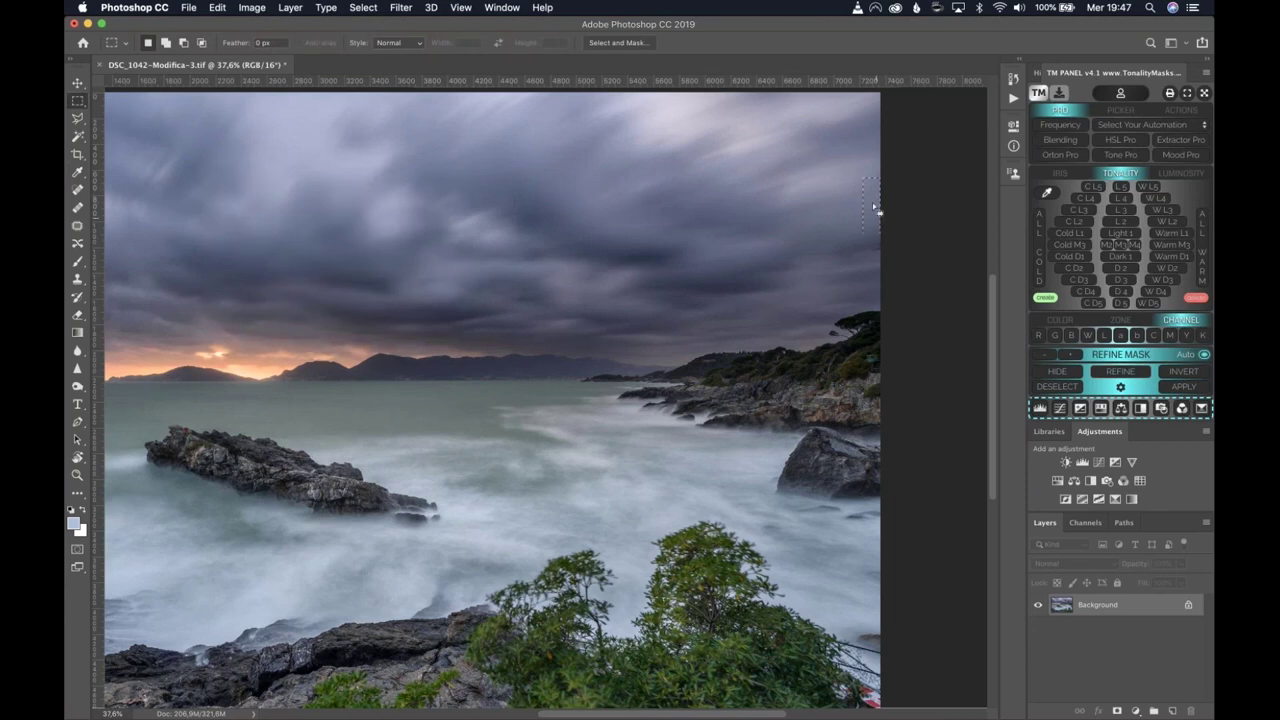
# Remove the wires and red-and-white object beside the bush in the lower-right corner using a polygonal lasso selection and Fill, then deselect.
pyautogui.scroll(-5, 492, 400)
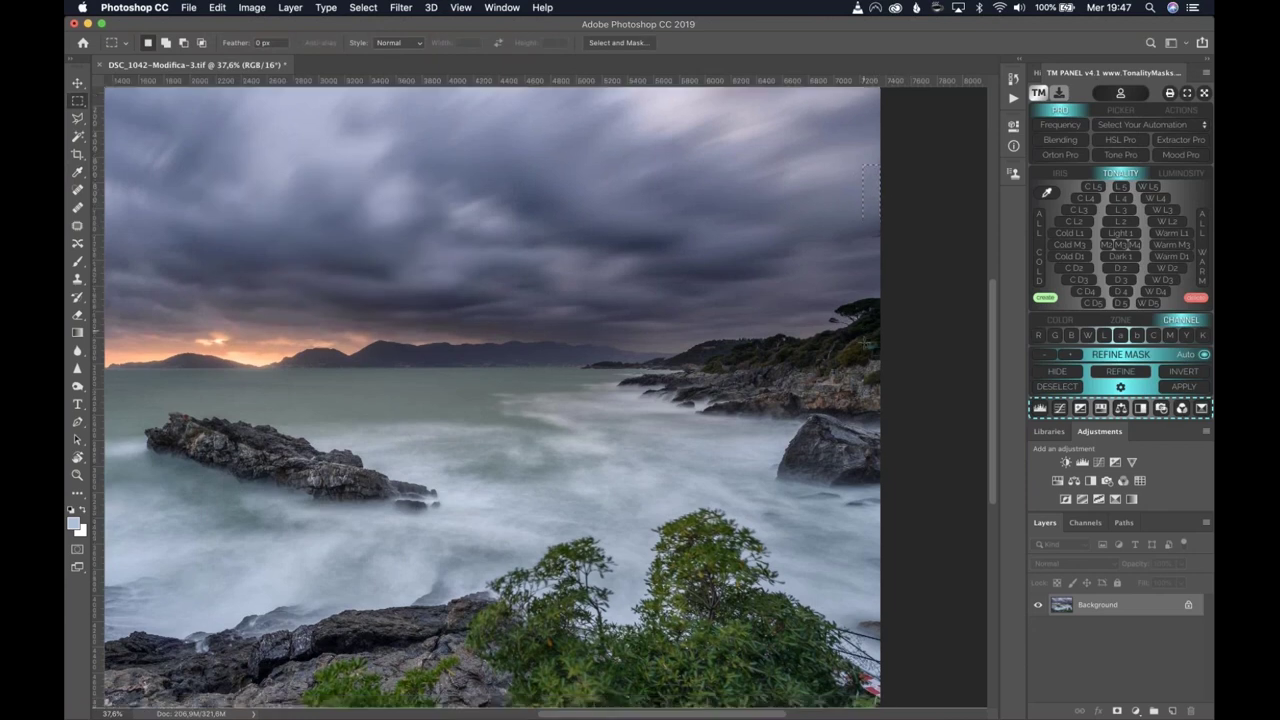
pyautogui.scroll(5, 673, 394)
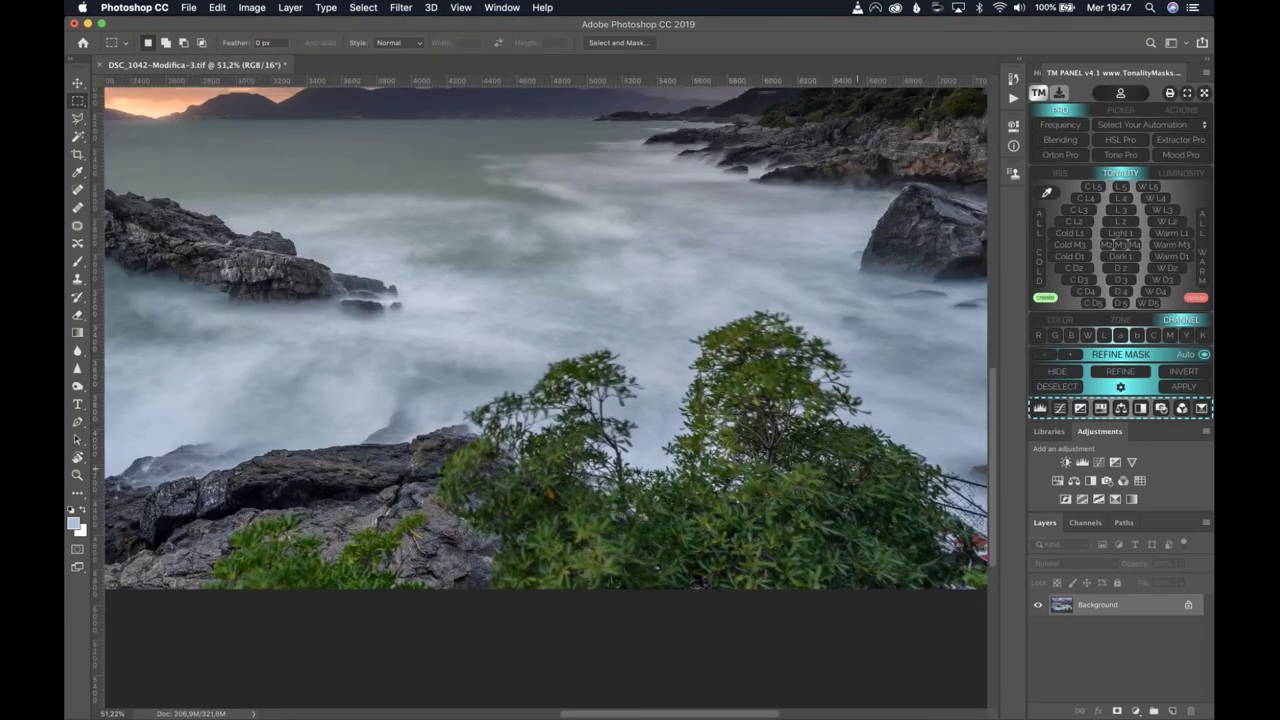
pyautogui.scroll(3, 908, 475)
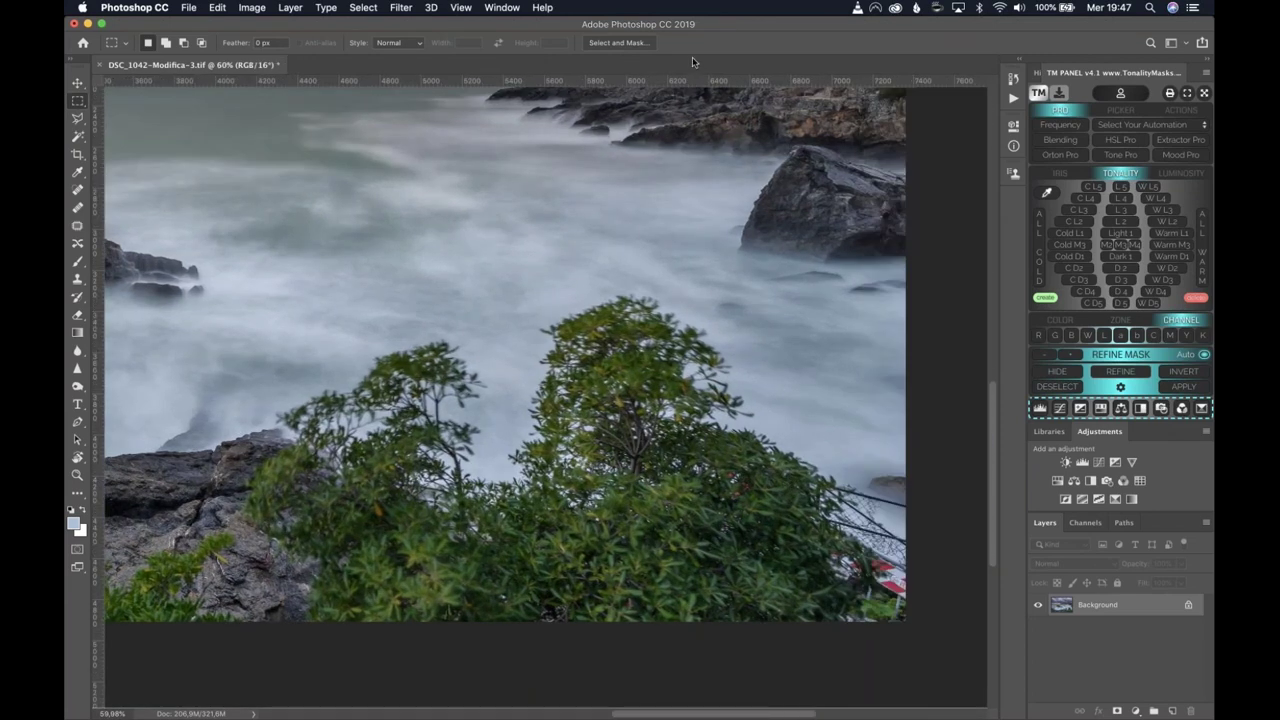
pyautogui.click(74, 122)
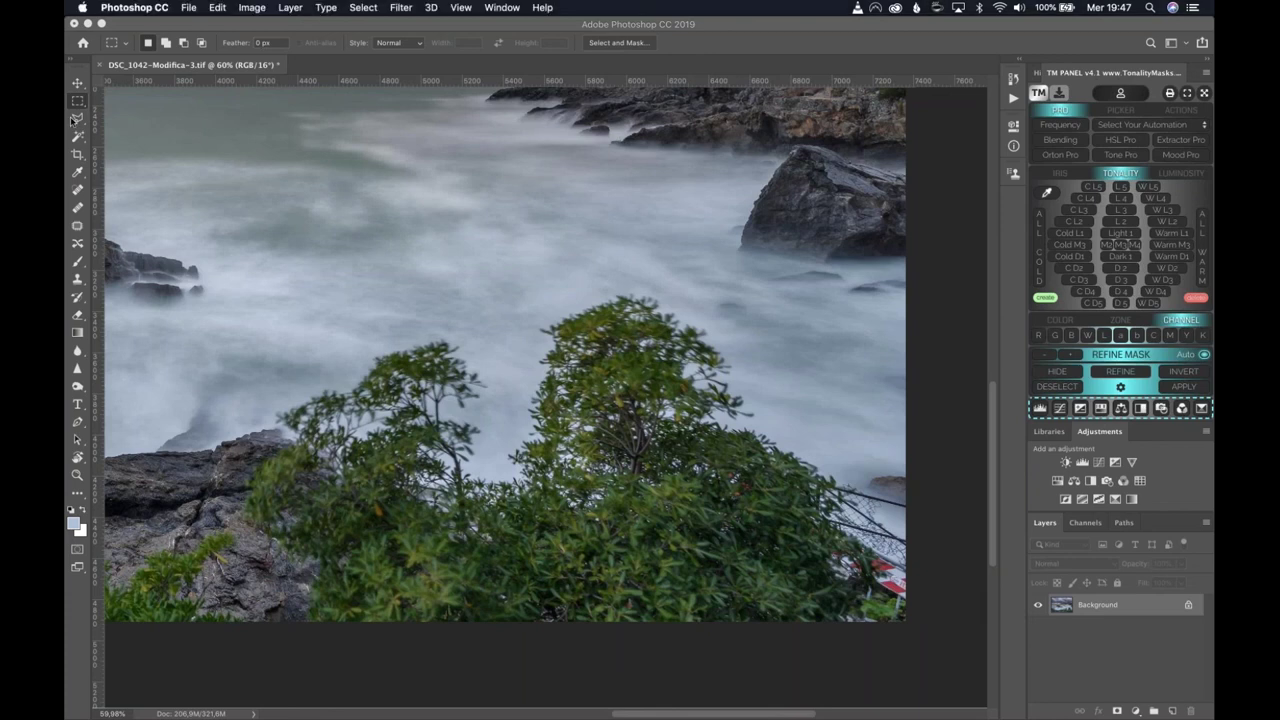
pyautogui.moveTo(912, 506)
pyautogui.mouseDown()
pyautogui.moveTo(788, 472)
pyautogui.moveTo(790, 572)
pyautogui.moveTo(872, 637)
pyautogui.moveTo(918, 639)
pyautogui.moveTo(922, 516)
pyautogui.mouseUp()
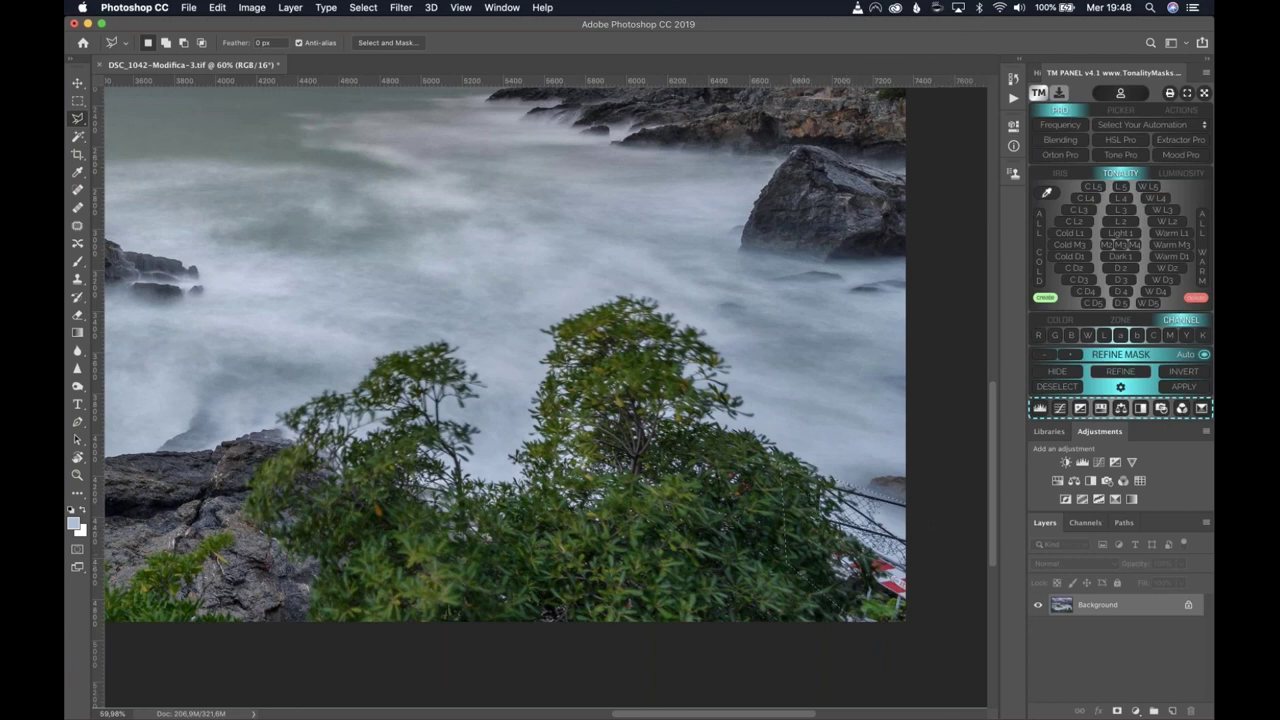
pyautogui.click(217, 7)
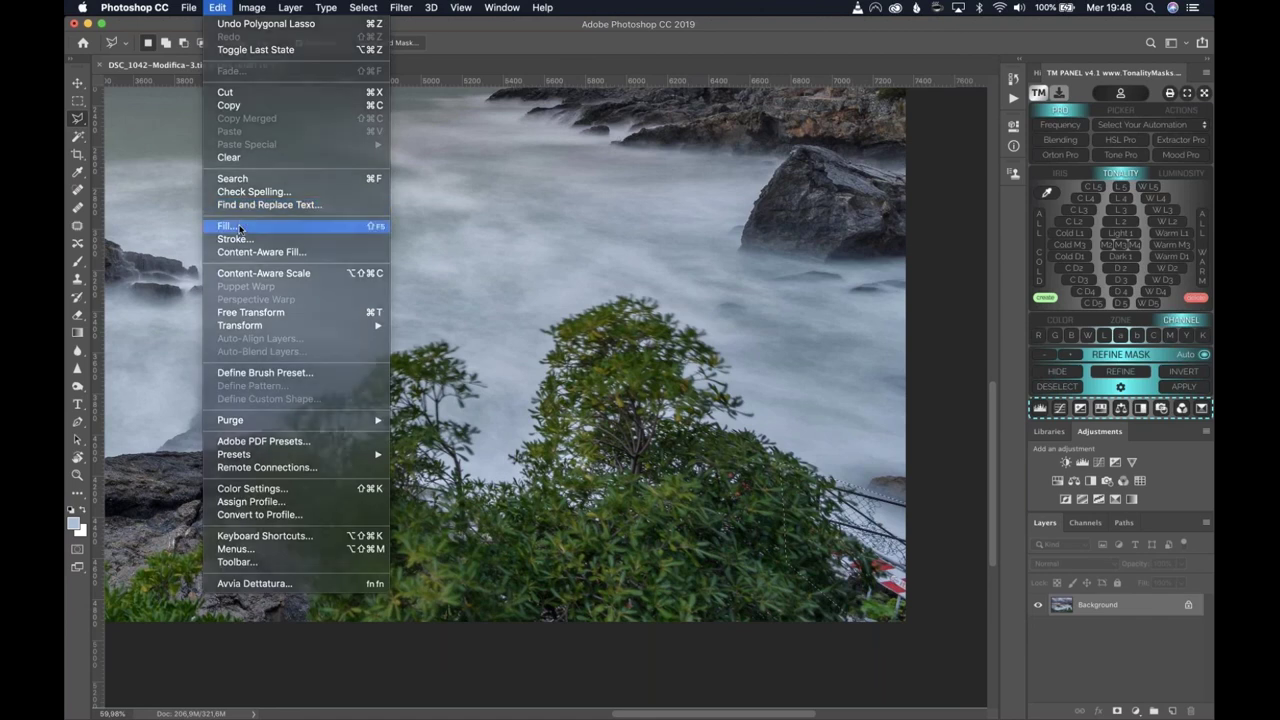
pyautogui.click(239, 228)
pyautogui.moveTo(312, 163); pyautogui.dragTo(719, 227)
pyautogui.click(815, 251)
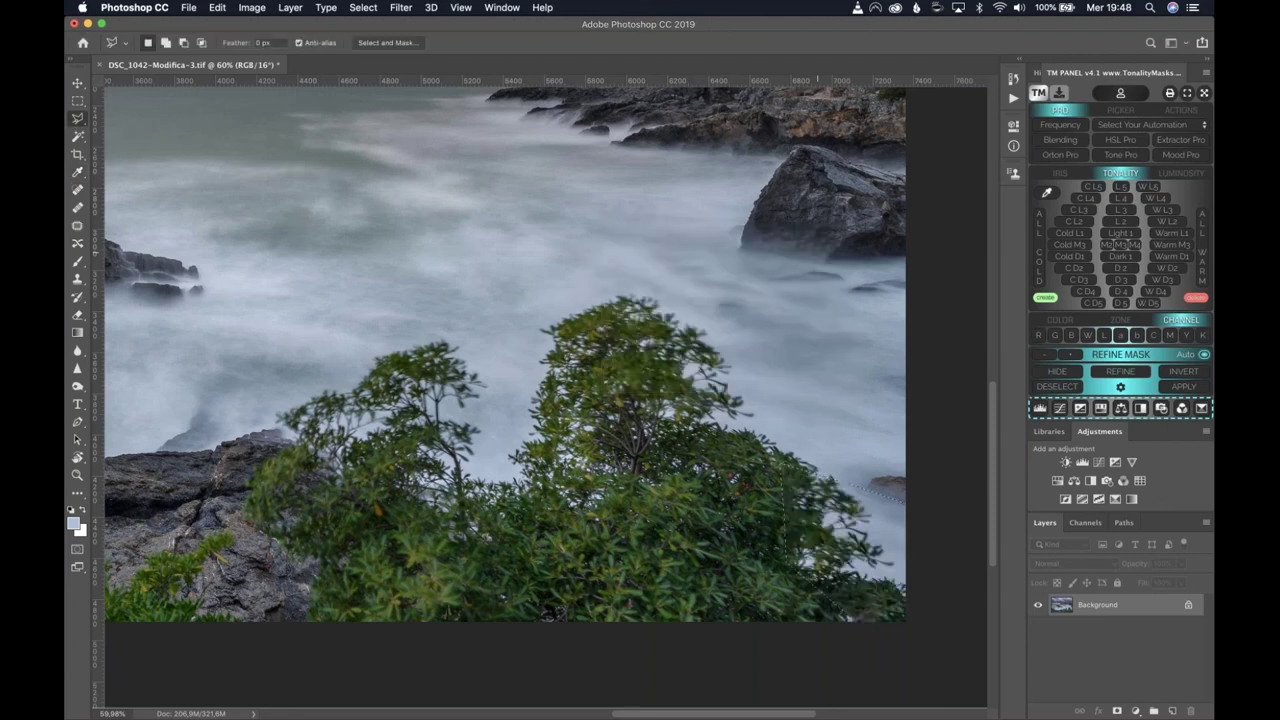
pyautogui.click(78, 101)
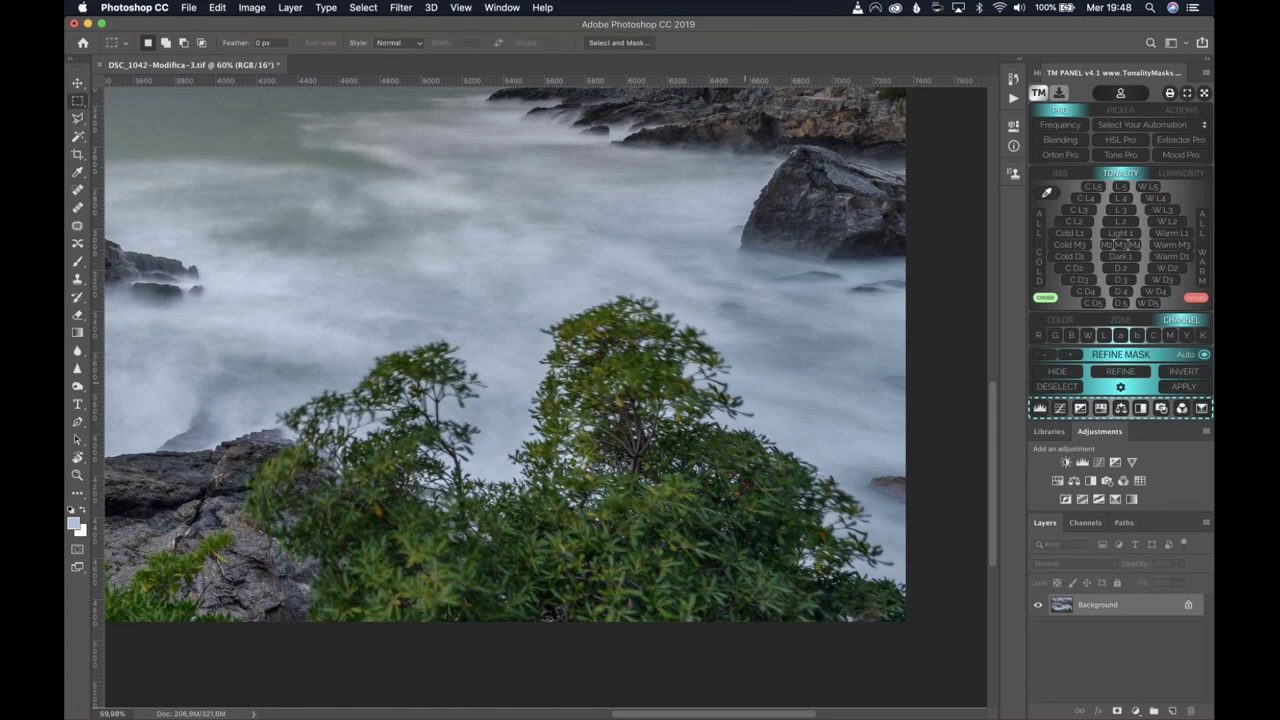
pyautogui.press('super+d')
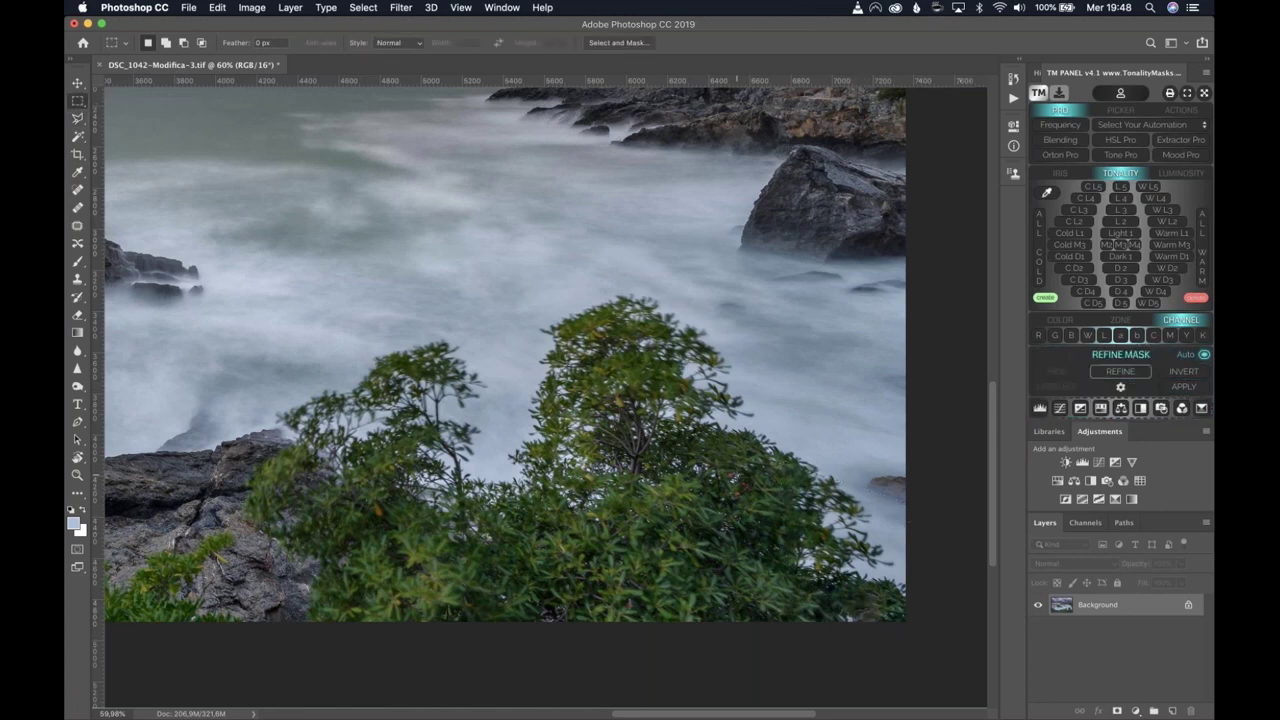
# Close DSC_1042-Modifica-3.tif and save its changes.
pyautogui.scroll(-5, 500, 350)
pyautogui.scroll(-3, 736, 474)
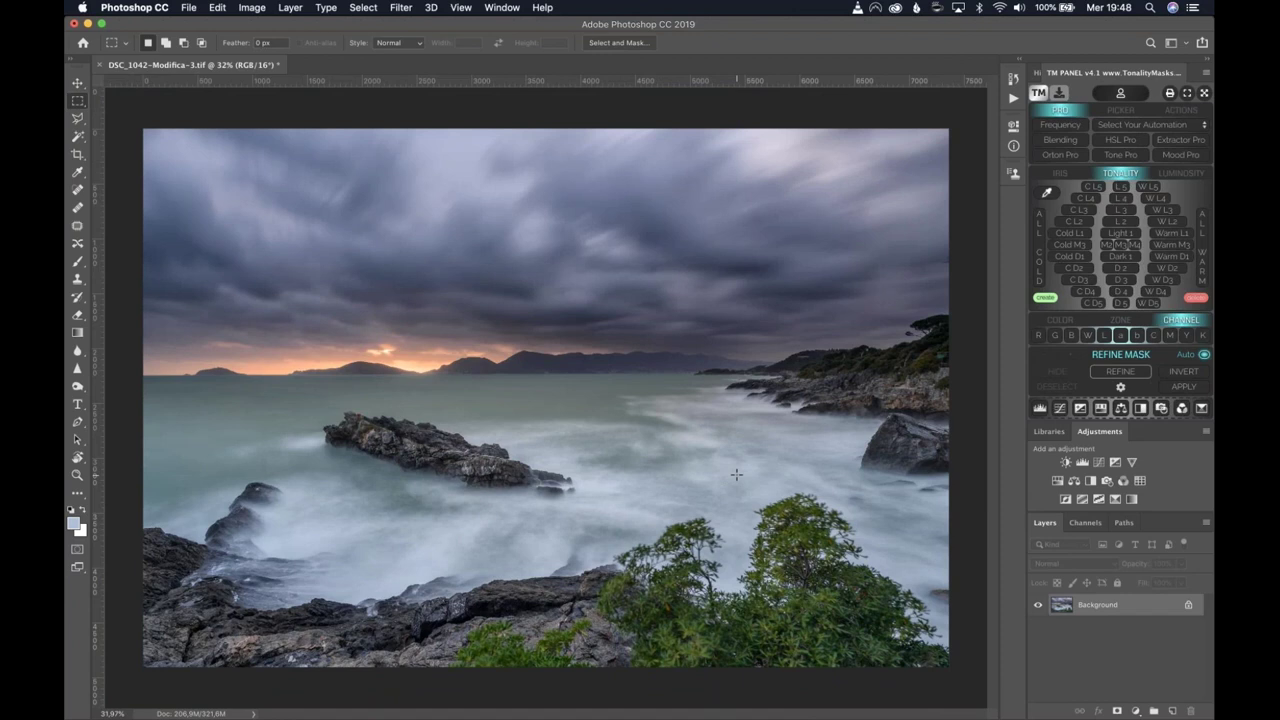
pyautogui.click(74, 26)
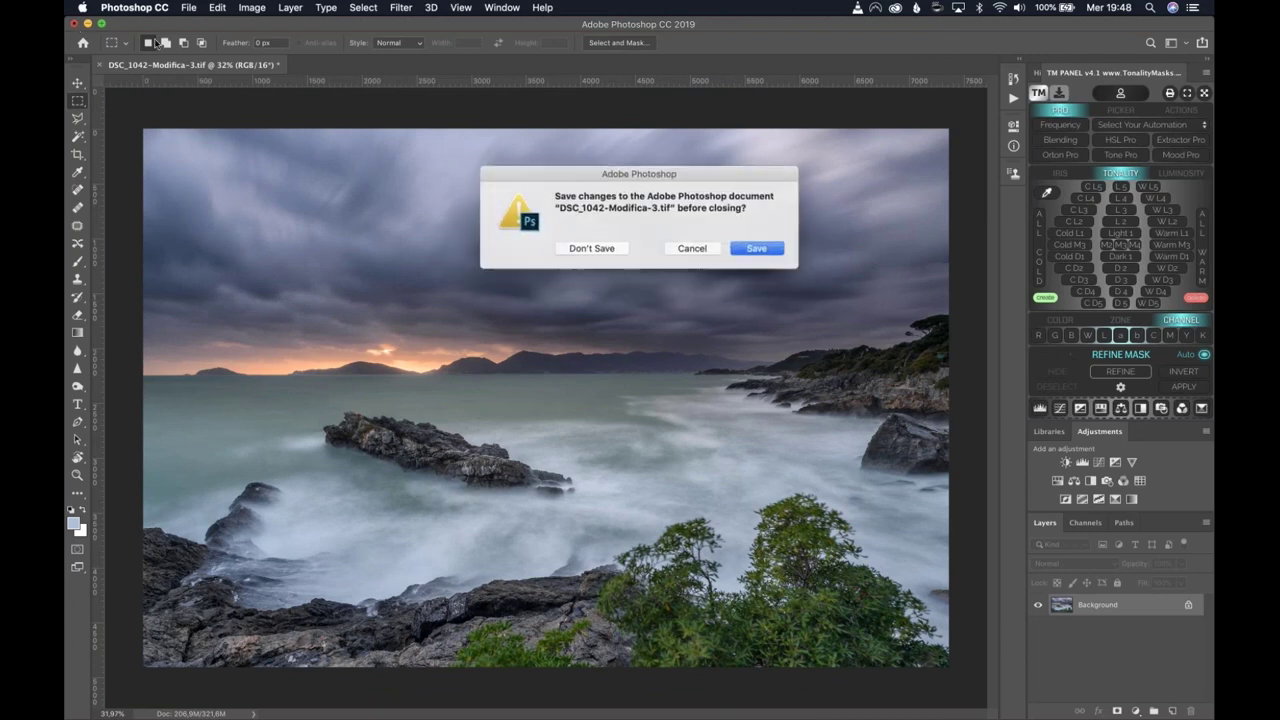
pyautogui.click(759, 247)
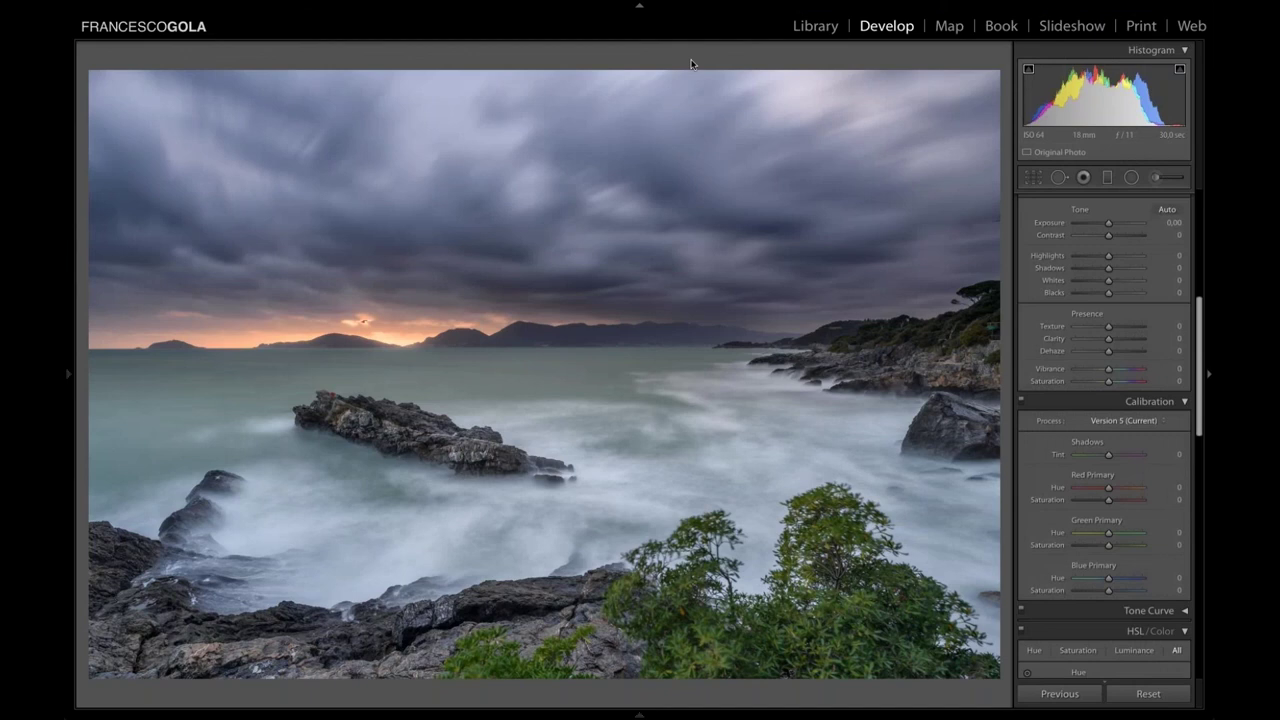
# Check the retouched TIFF in Lightroom, examining the bush and lower-right corner up close.
pyautogui.press('g')
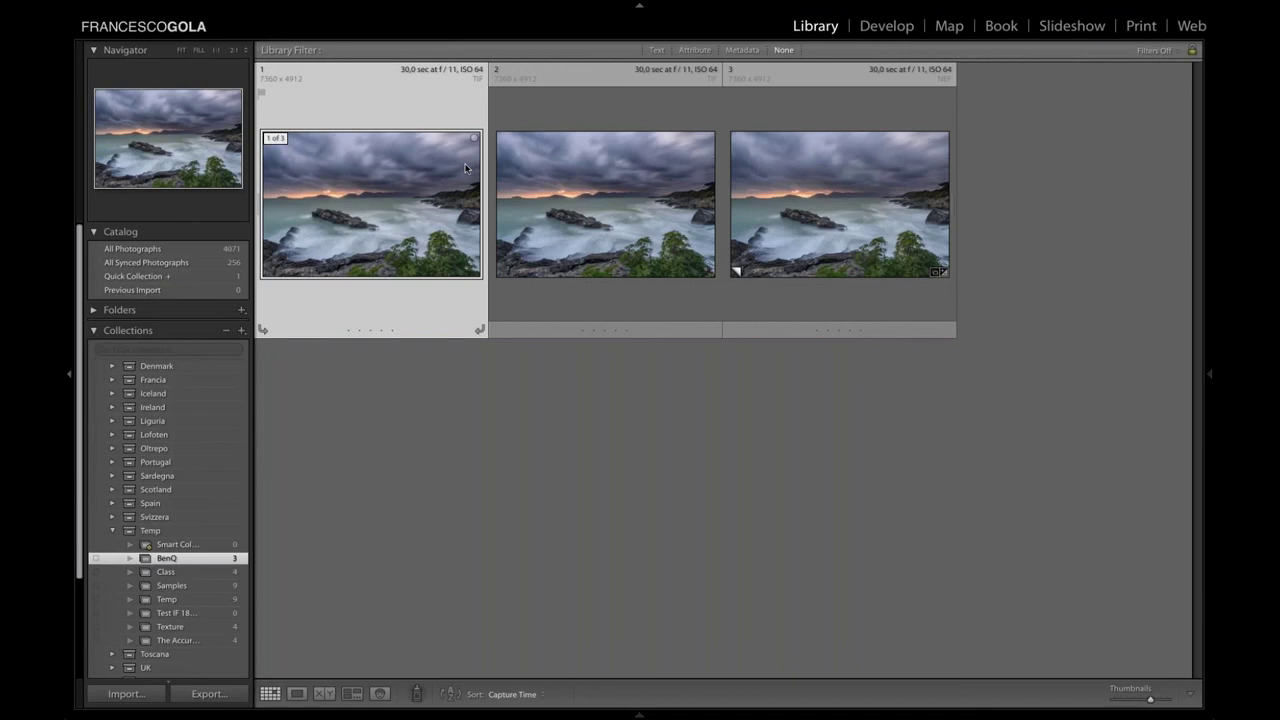
pyautogui.press('d')
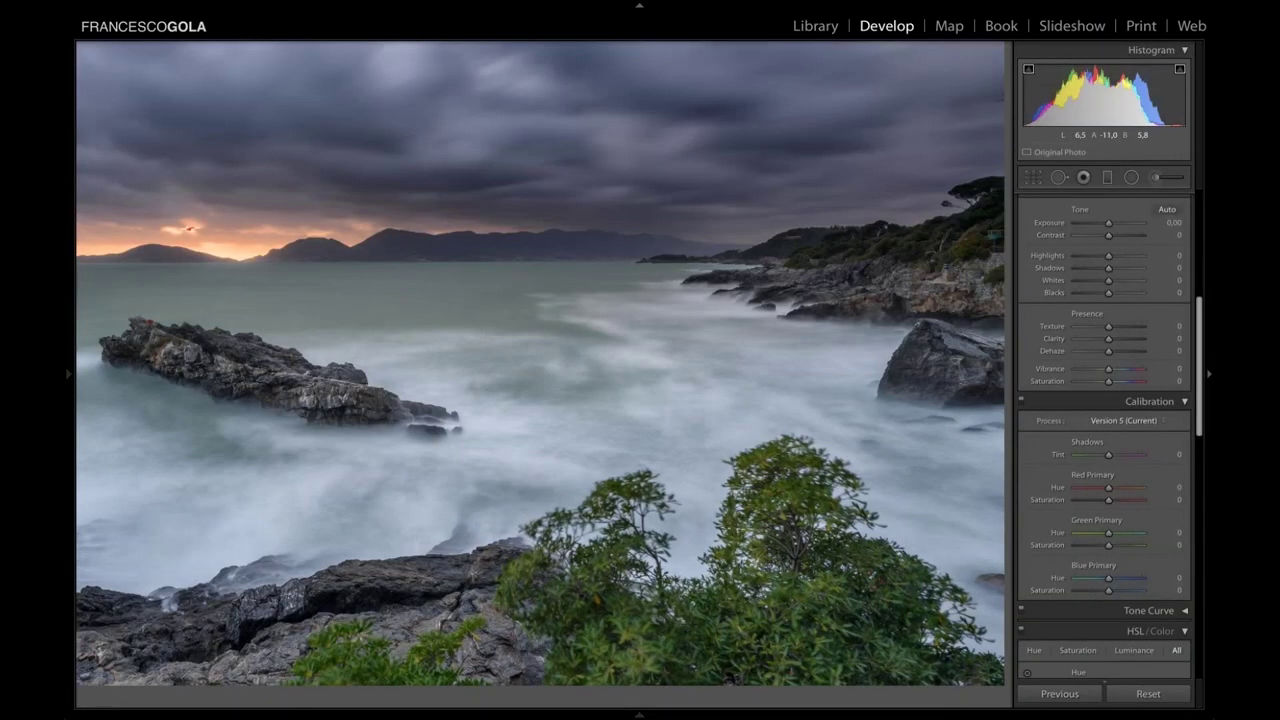
pyautogui.click(935, 635)
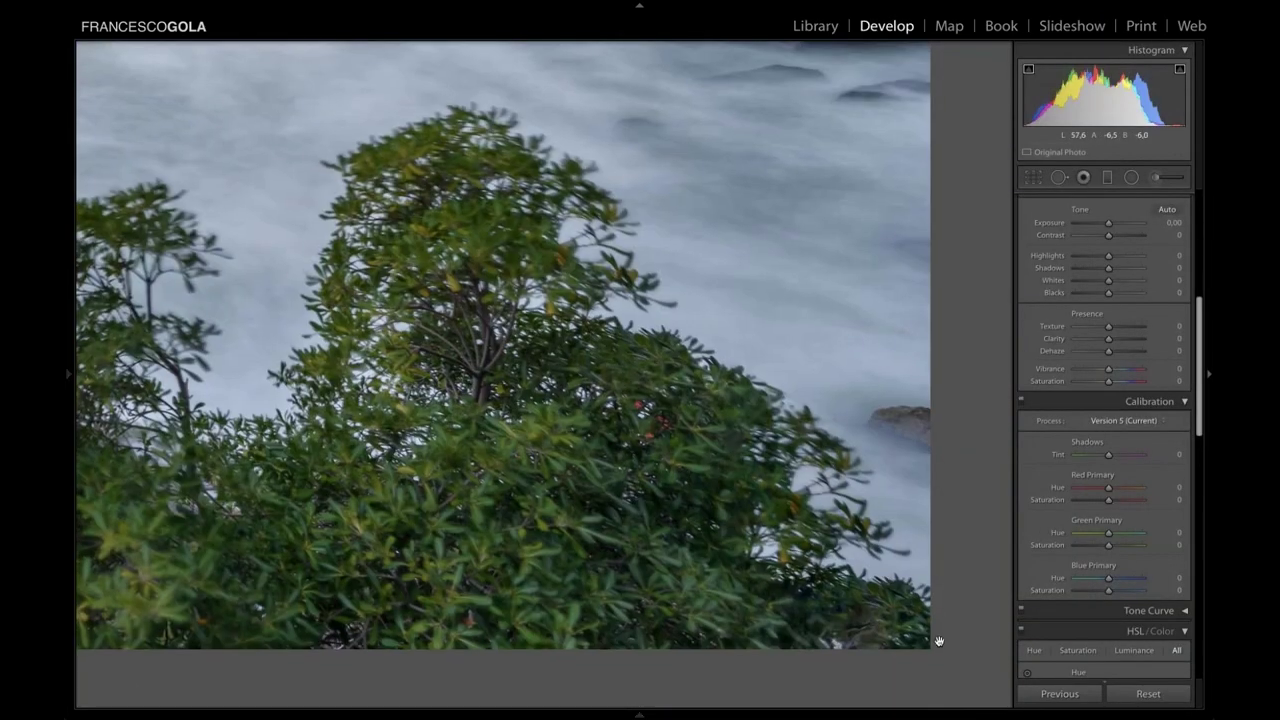
pyautogui.click(812, 444)
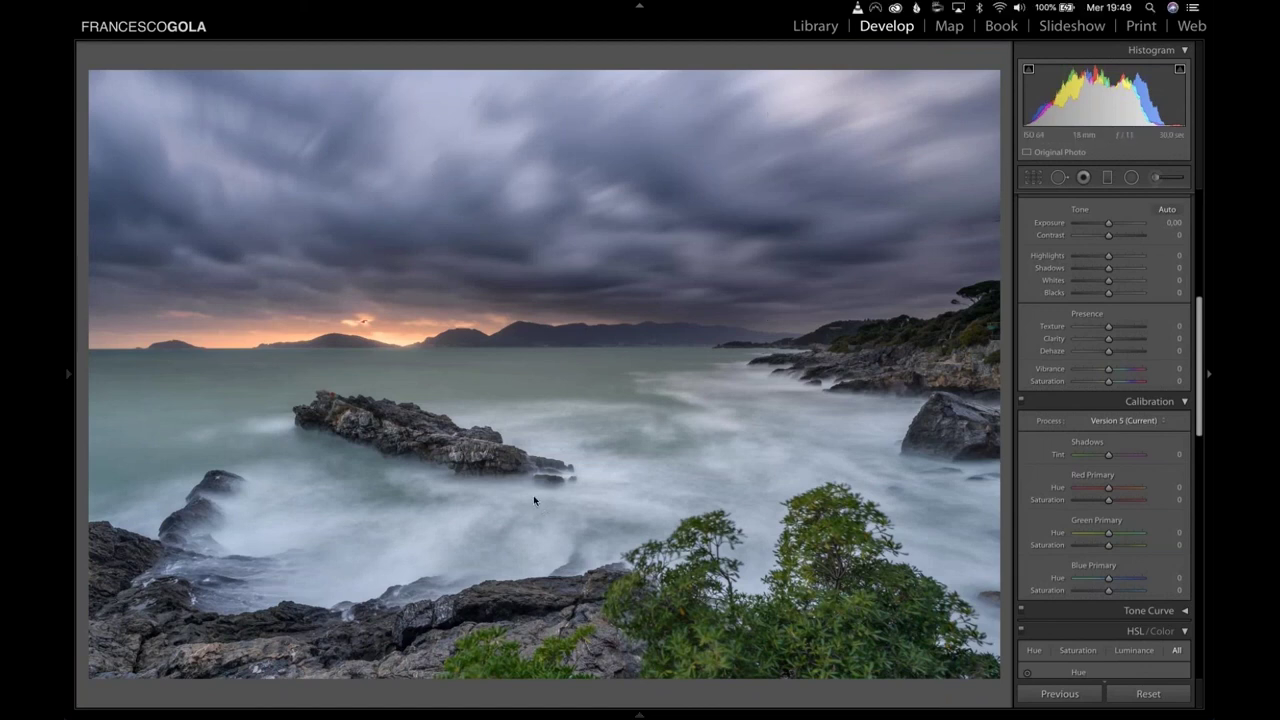
# Crop the seascape at its original aspect ratio to about 6933 x 4627 pixels, trimming the top and both sides.
pyautogui.click(1041, 183)
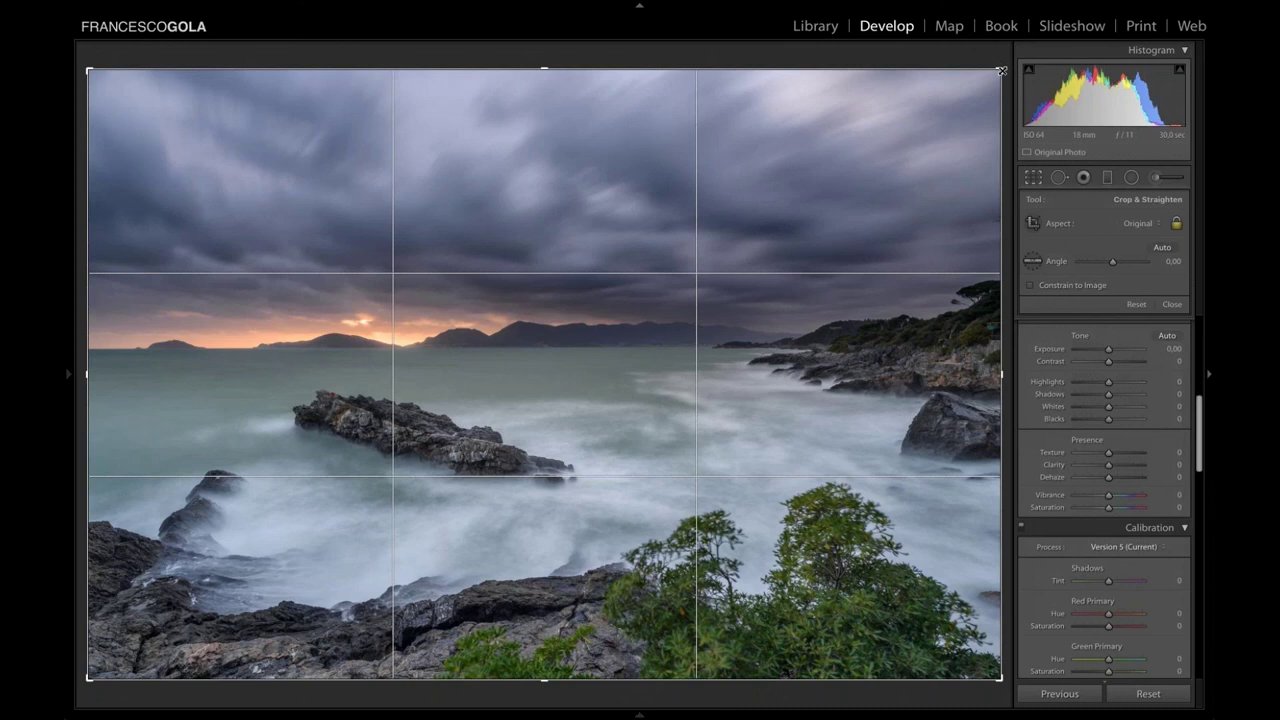
pyautogui.moveTo(1000, 74); pyautogui.dragTo(1004, 320)
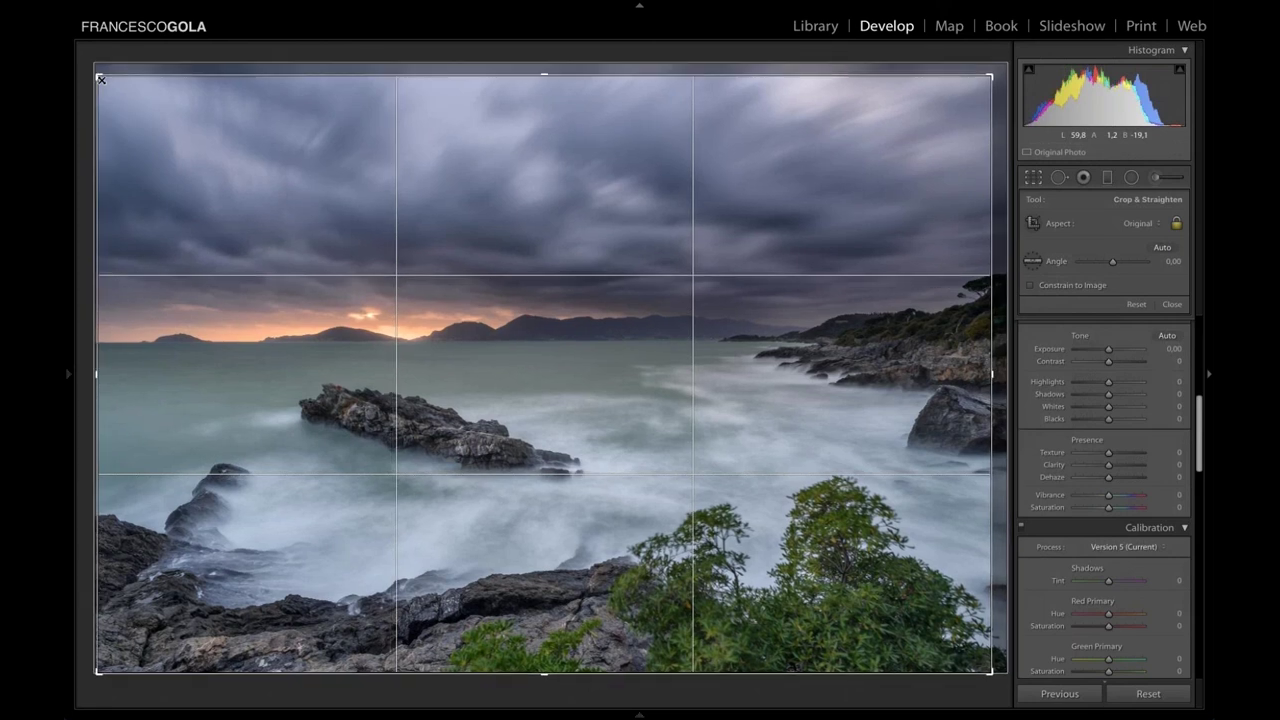
pyautogui.moveTo(98, 78); pyautogui.dragTo(133, 99)
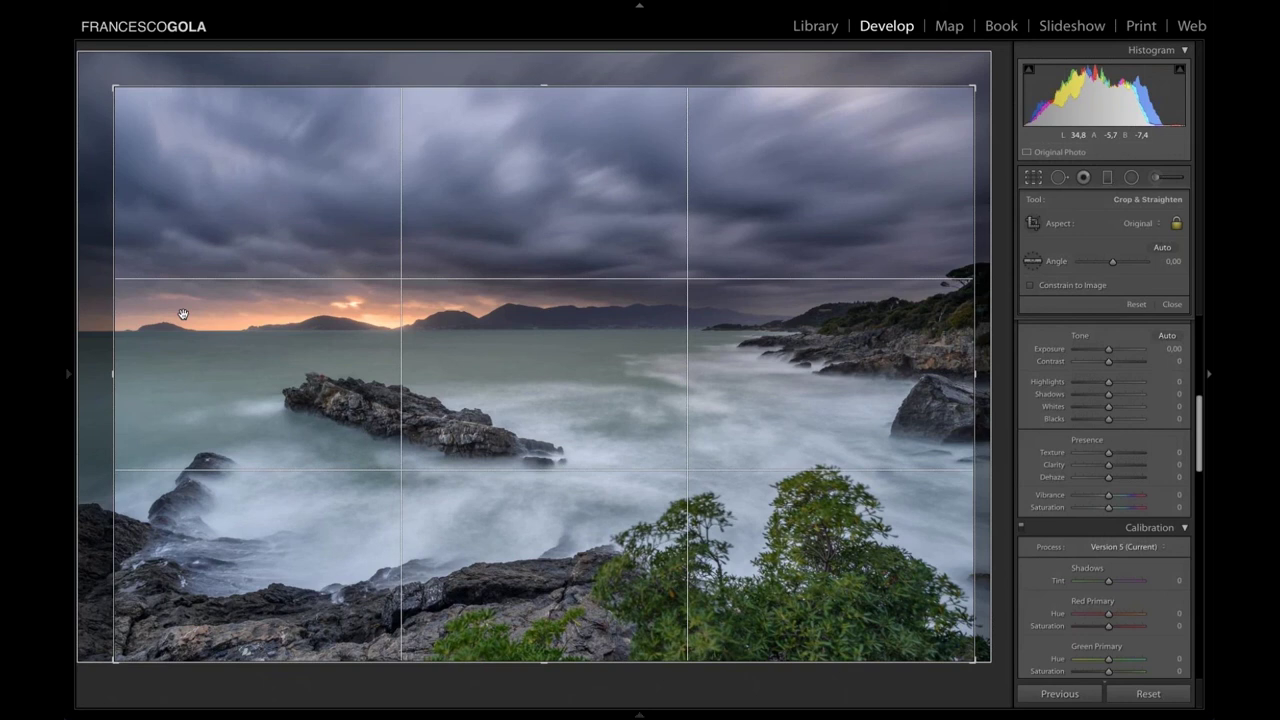
pyautogui.press('Return')
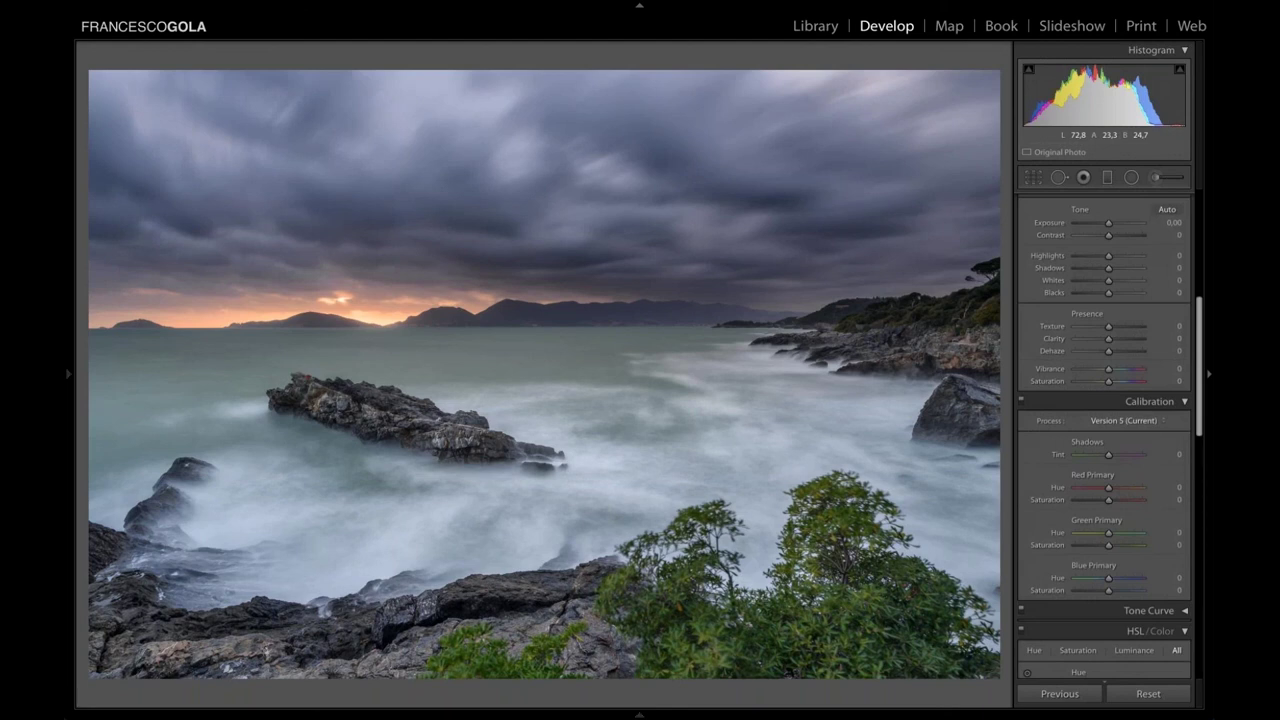
# Examine the photo's file name, capture date, cropped dimensions, exposure and lens details in the info overlay, and hide the overlay.
pyautogui.click(384, 433)
pyautogui.press('i')
pyautogui.press('i')
pyautogui.press('i')
pyautogui.press('i')
pyautogui.press('i')
pyautogui.press('i')
pyautogui.press('i')
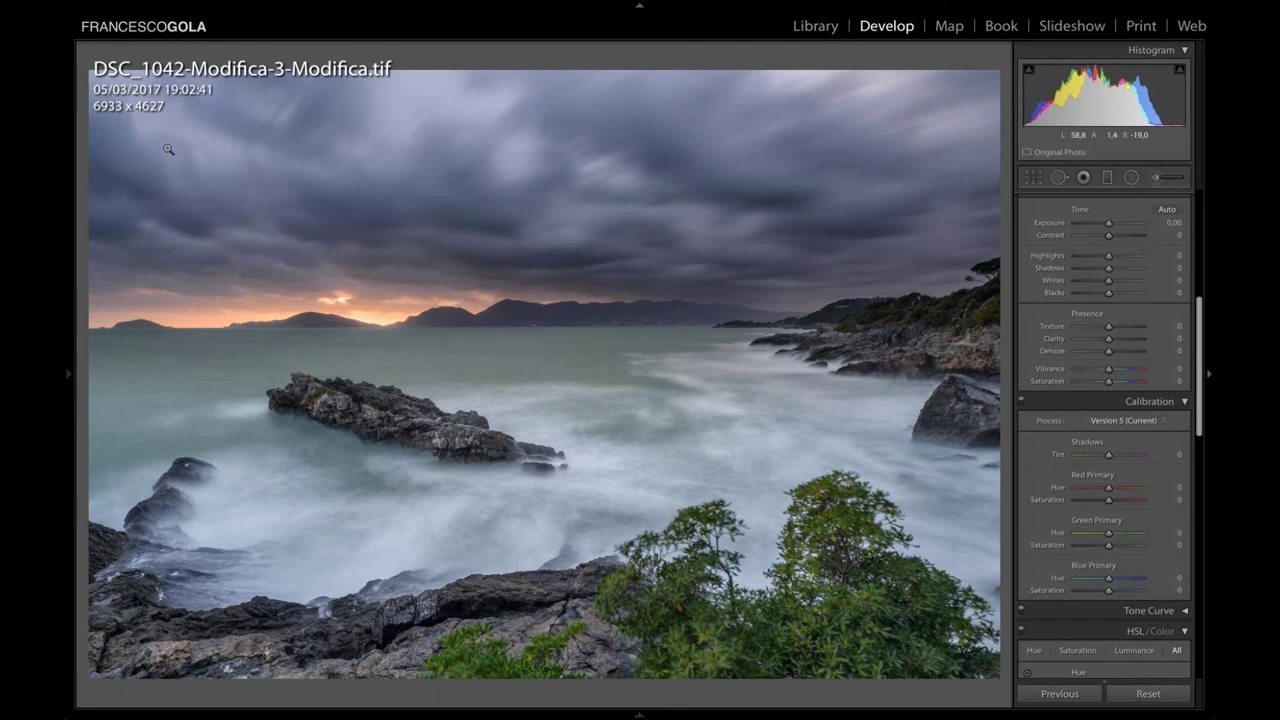
pyautogui.press('i')
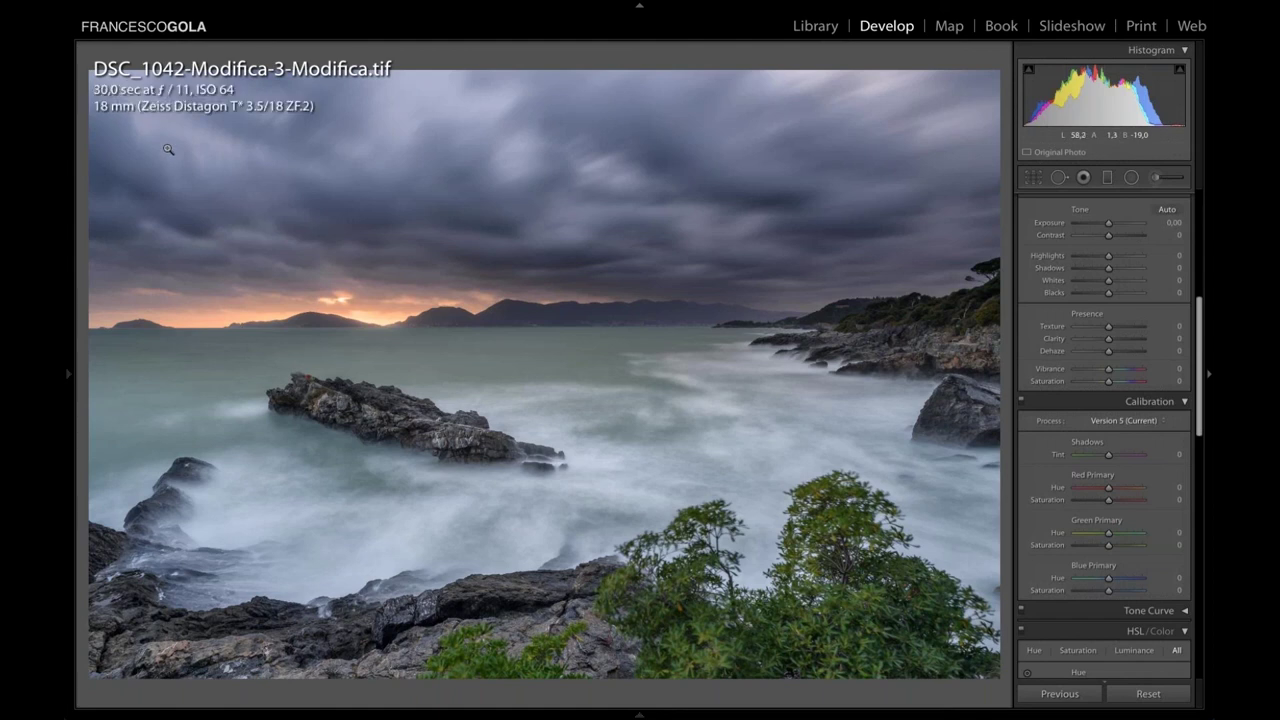
pyautogui.press('i')
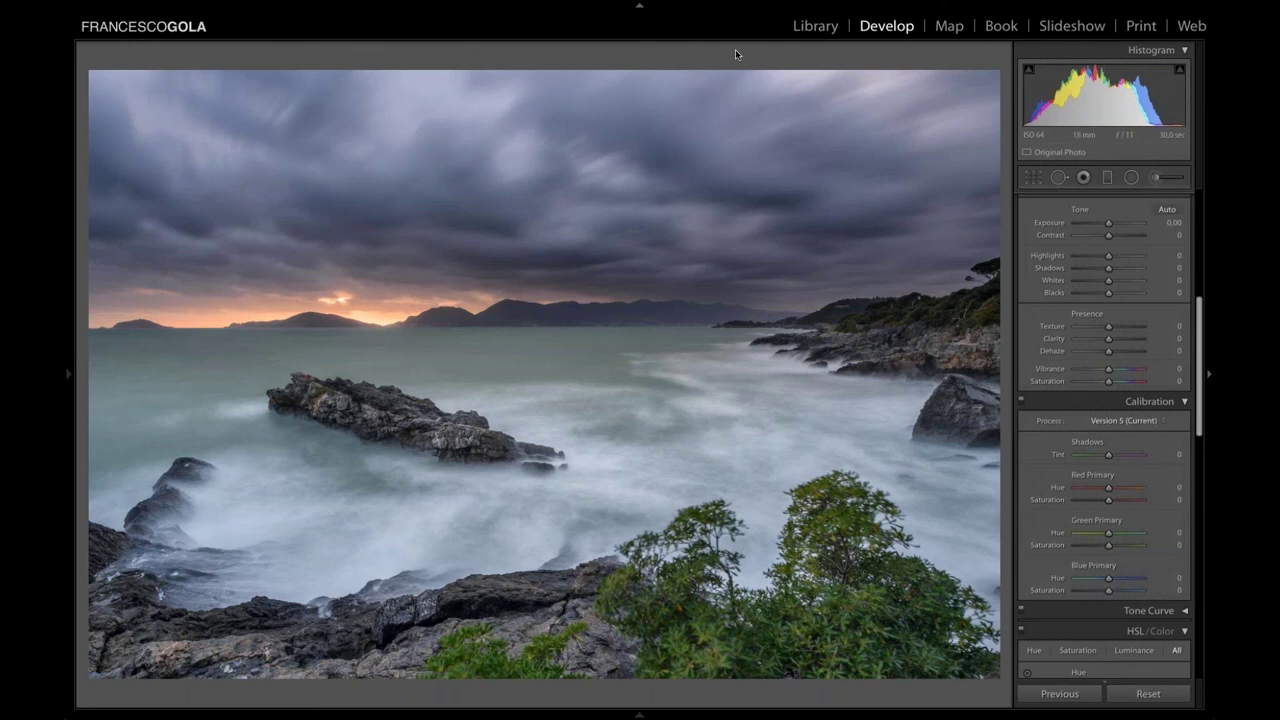
# Open the export settings for the cropped photo and collapse the Video section.
pyautogui.rightClick(610, 166)
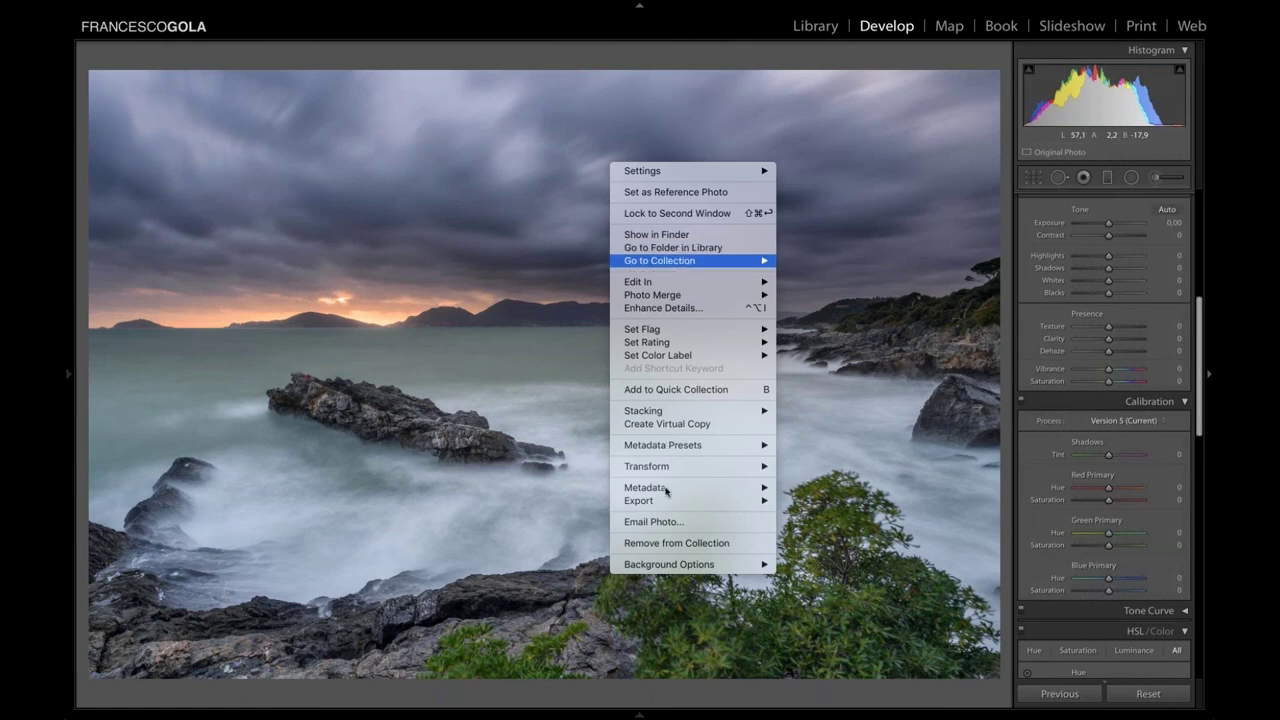
pyautogui.moveTo(664, 498)
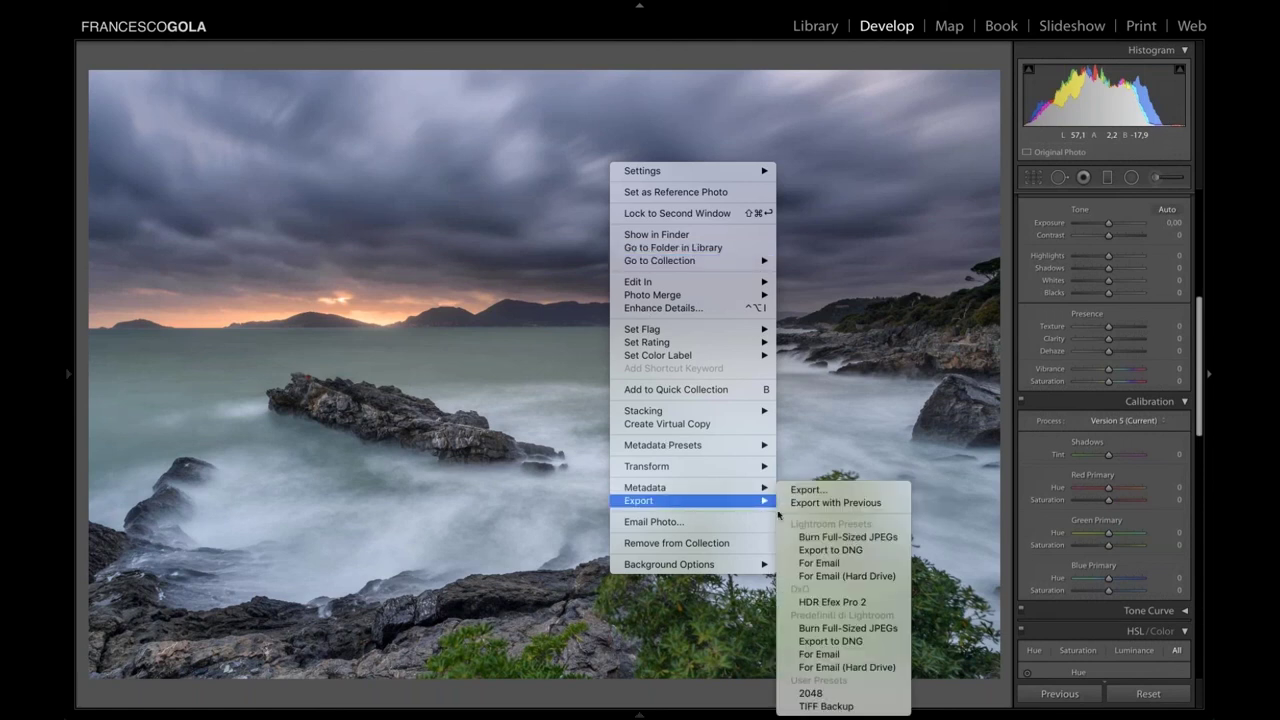
pyautogui.click(811, 491)
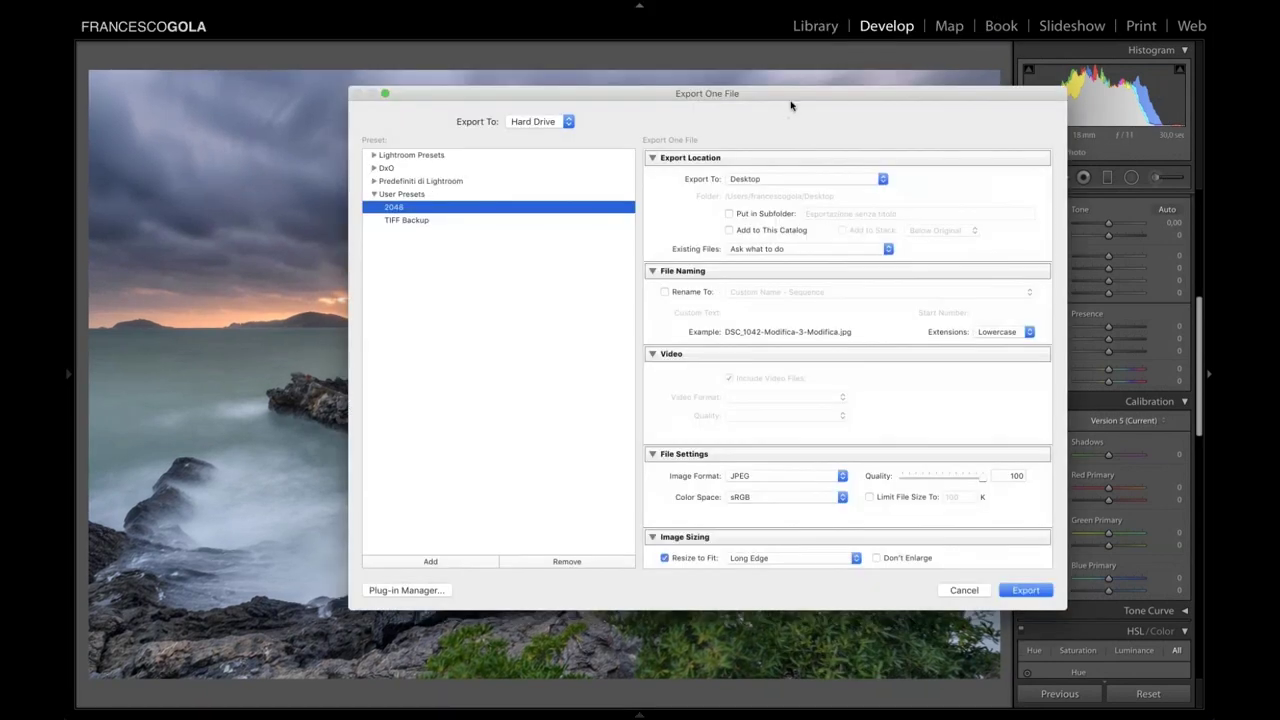
pyautogui.moveTo(756, 101); pyautogui.dragTo(617, 106)
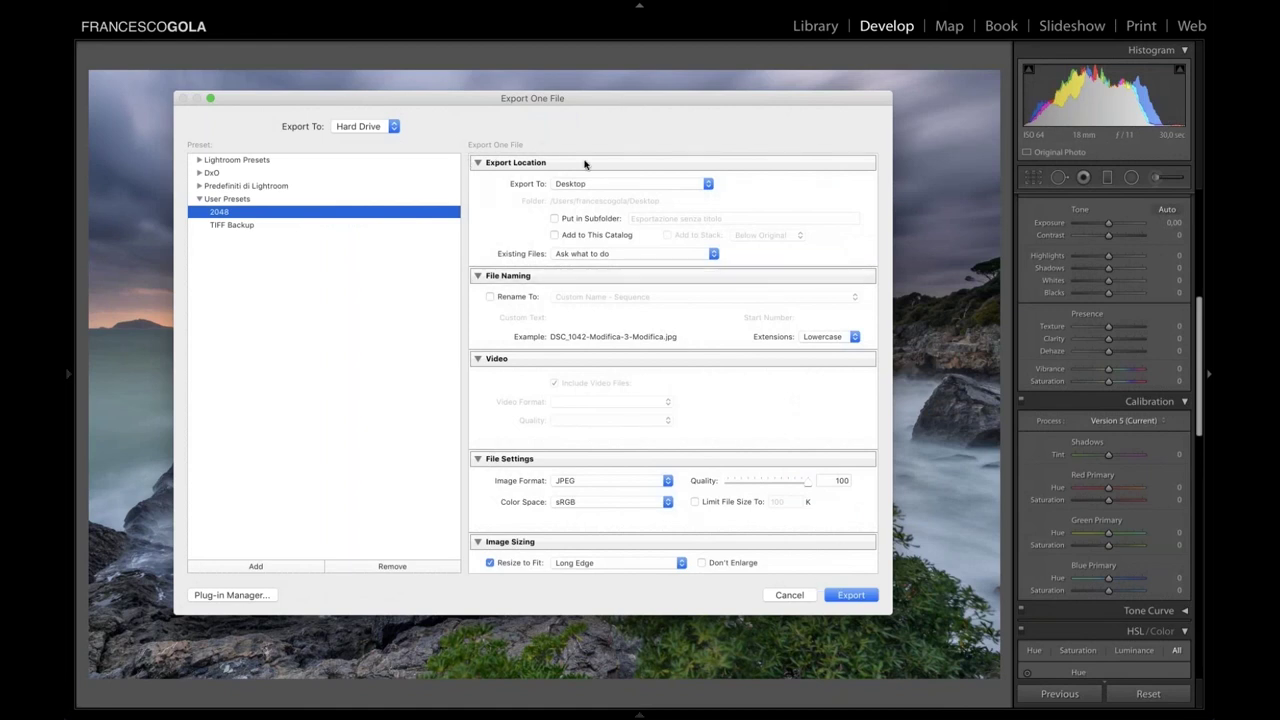
pyautogui.scroll(-3, 571, 295)
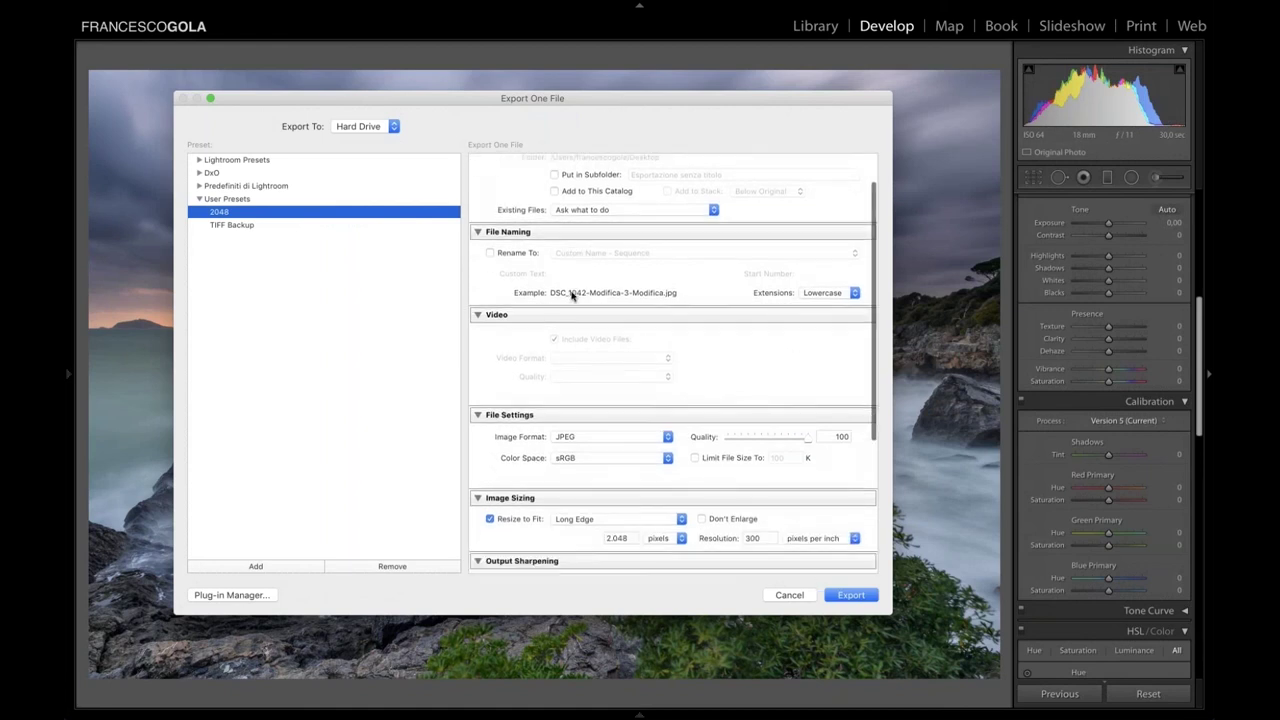
pyautogui.scroll(3, 571, 295)
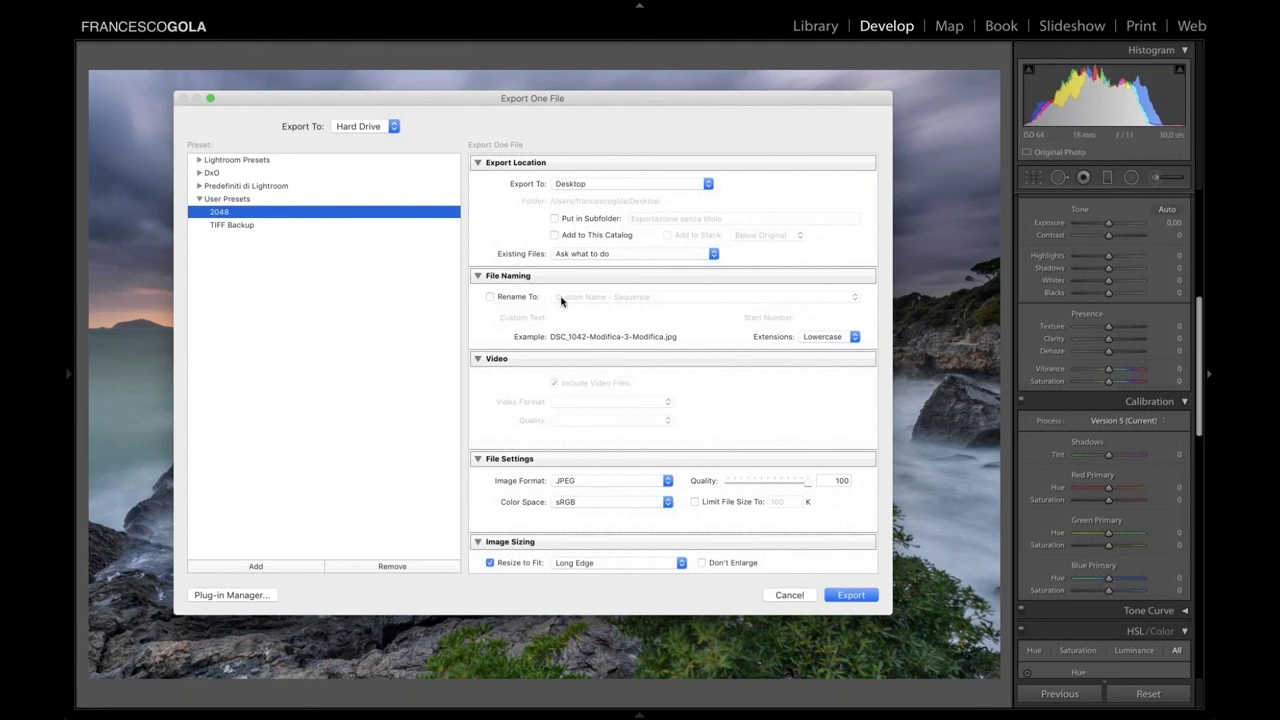
pyautogui.scroll(-3, 577, 303)
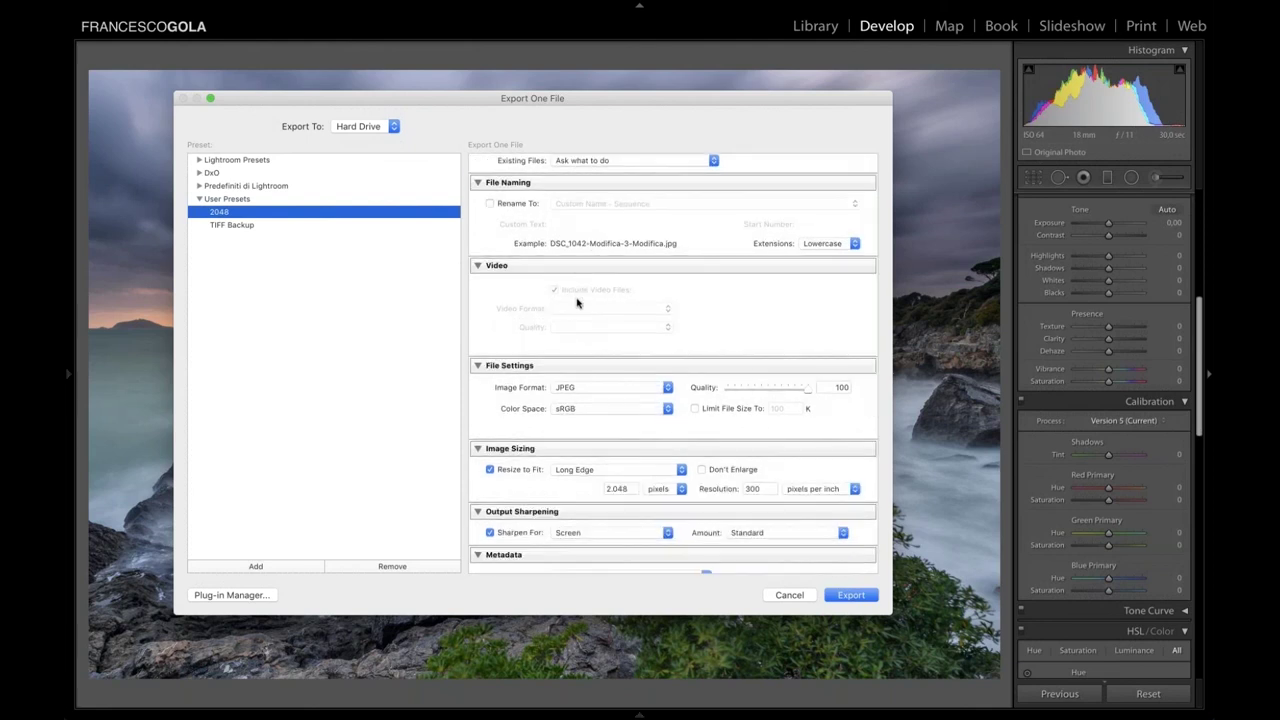
pyautogui.click(480, 271)
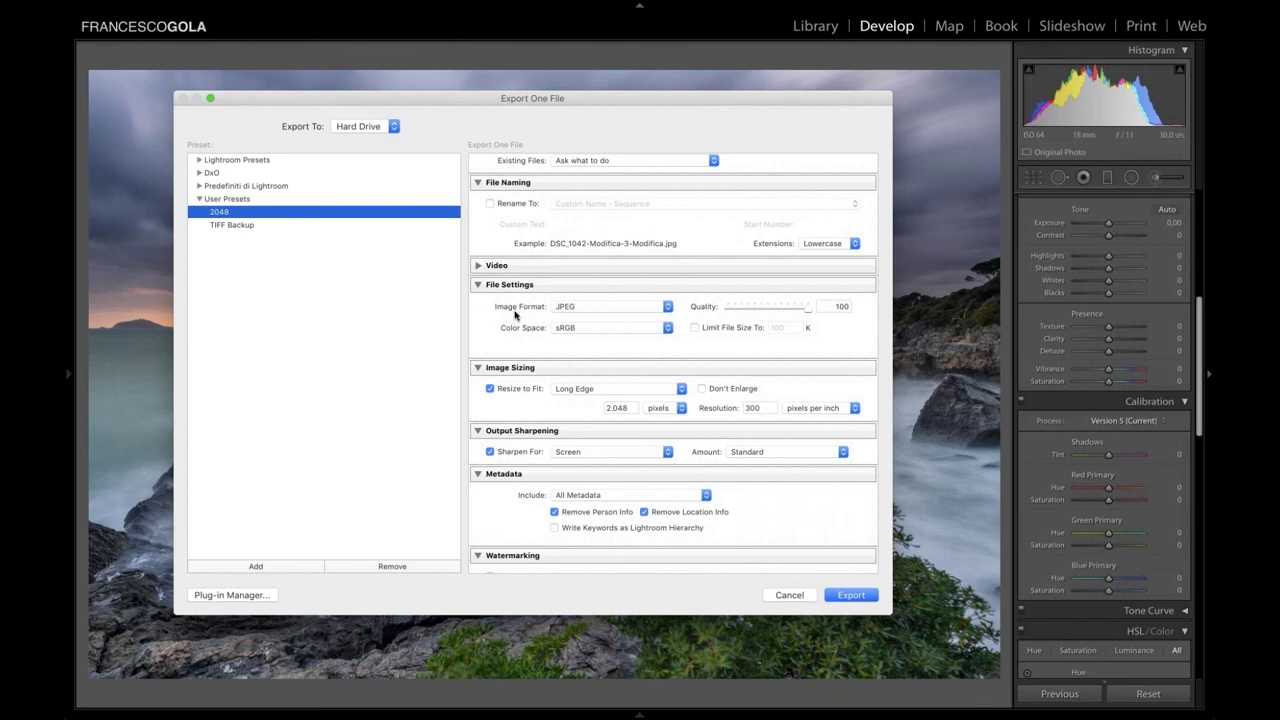
# Review the available export image formats and color spaces, keeping JPEG and sRGB.
pyautogui.click(582, 308)
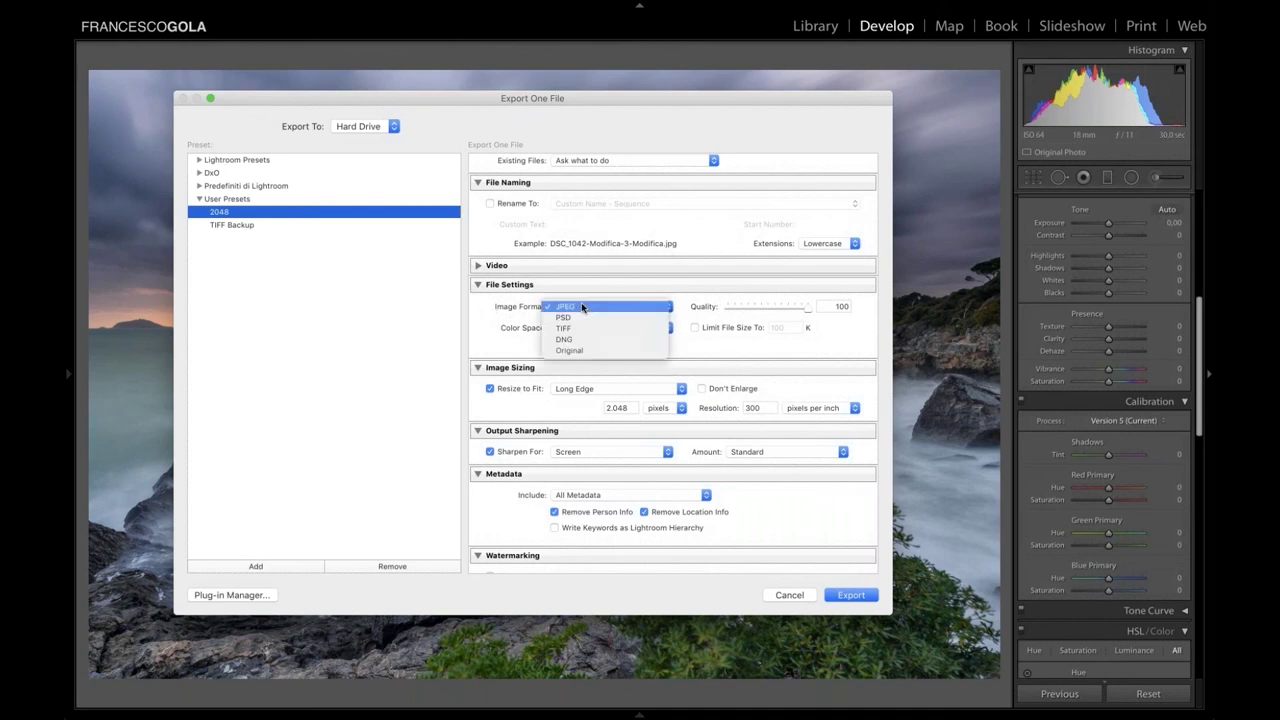
pyautogui.click(582, 307)
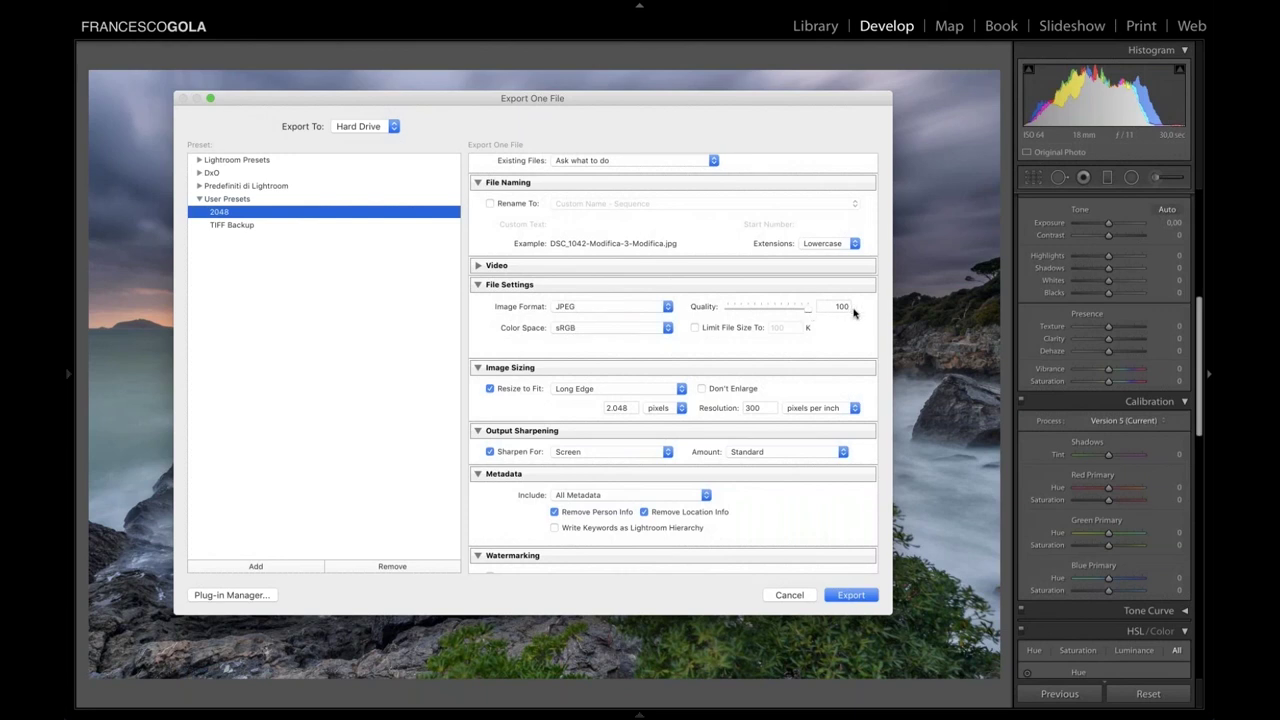
pyautogui.click(572, 329)
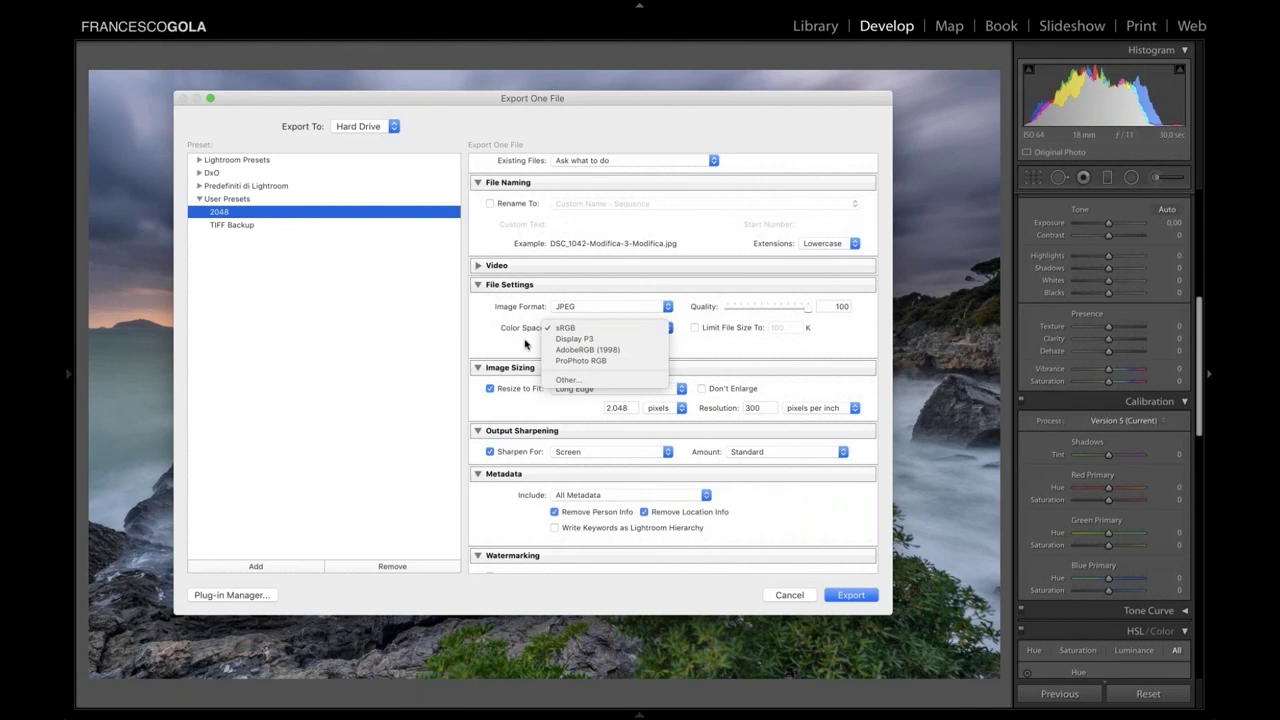
pyautogui.click(525, 344)
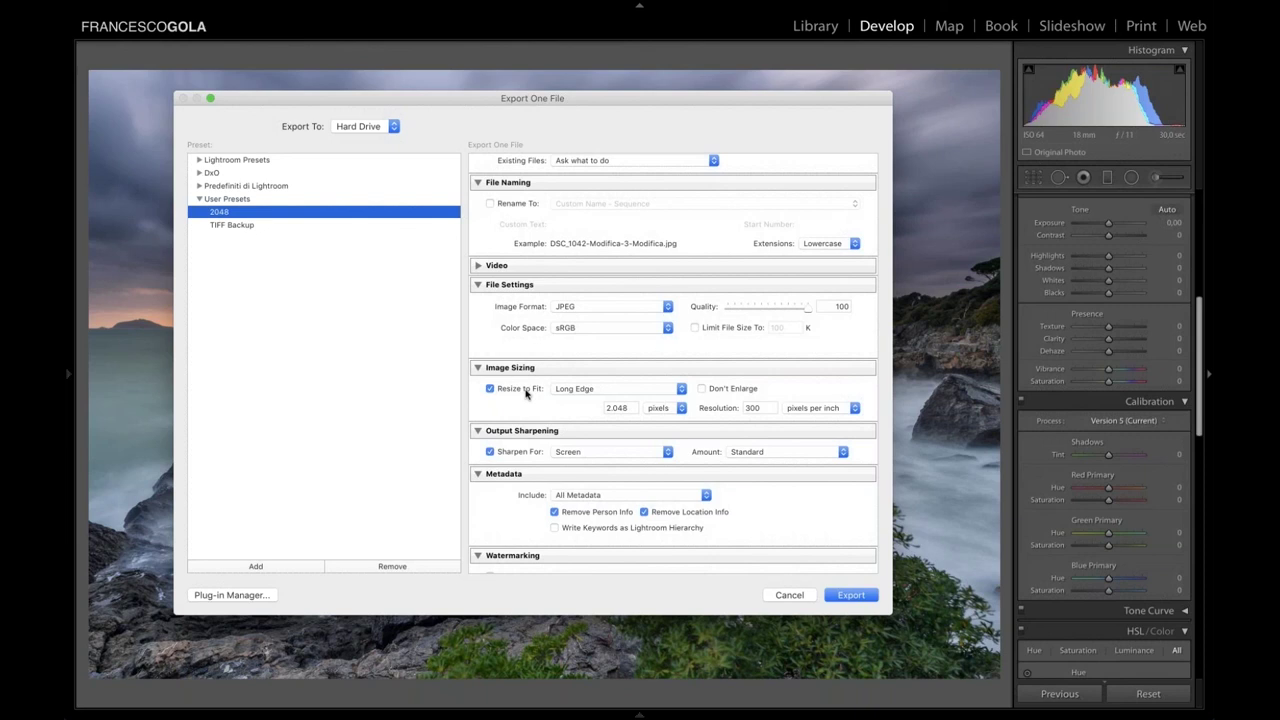
# Review the export resizing and output sharpening options, keeping Long Edge resizing, Screen as the sharpening target and Standard as the amount.
pyautogui.click(588, 395)
pyautogui.click(522, 399)
pyautogui.click(596, 451)
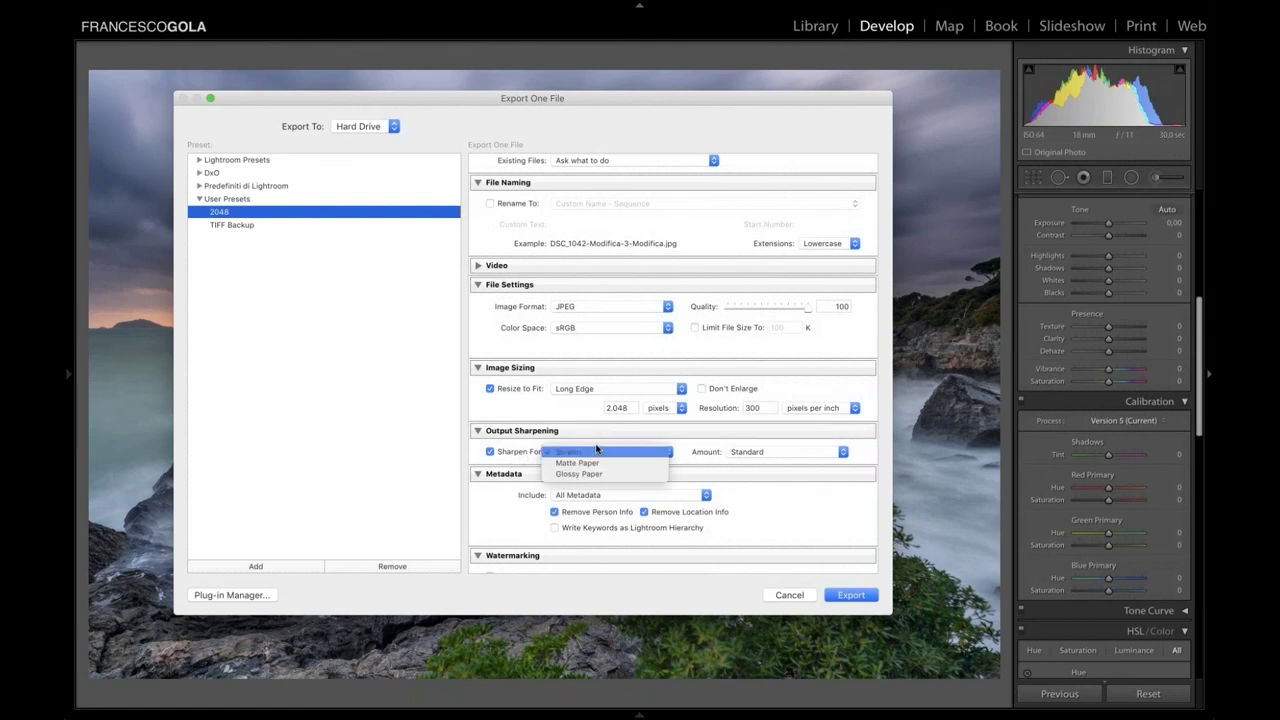
pyautogui.click(525, 462)
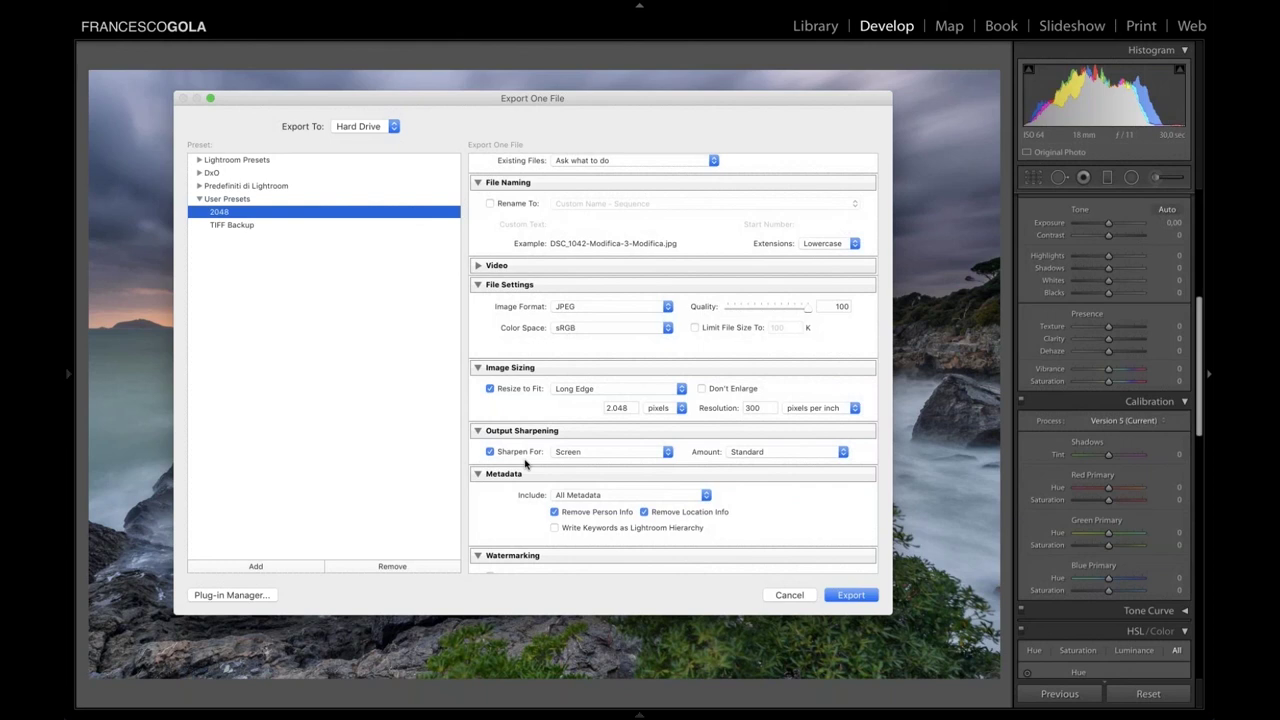
pyautogui.click(736, 453)
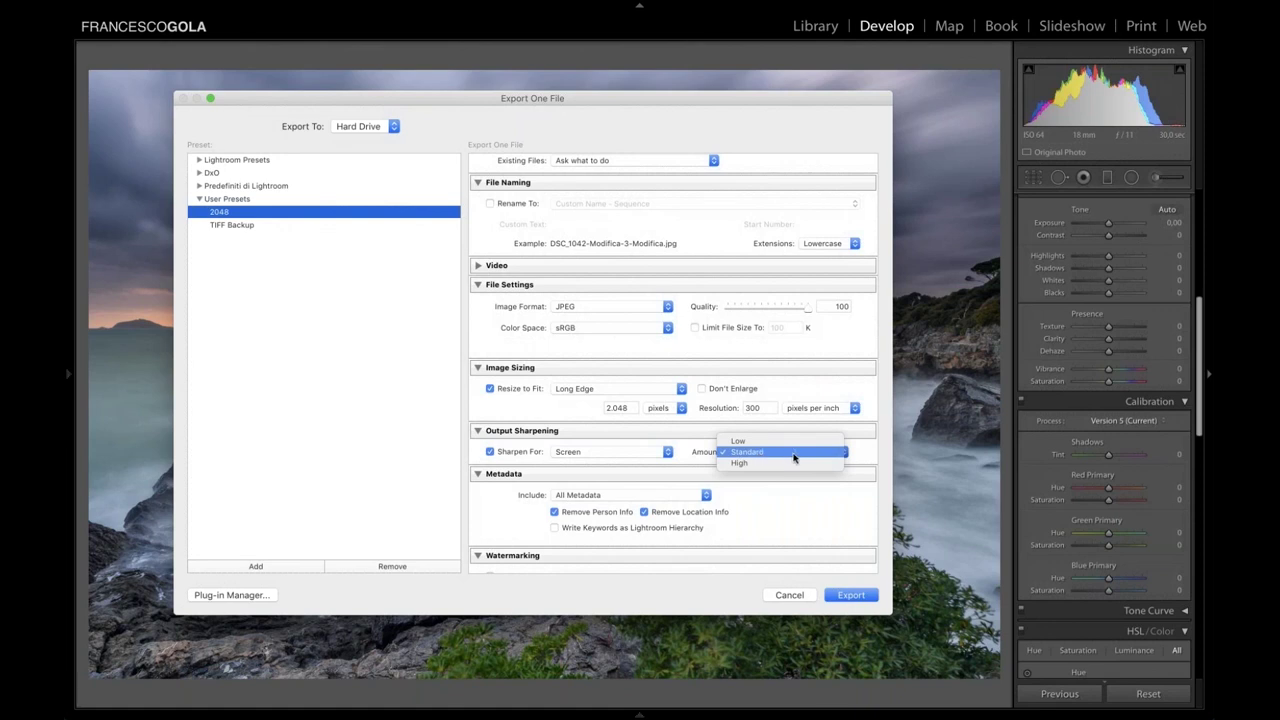
pyautogui.click(841, 452)
pyautogui.click(840, 453)
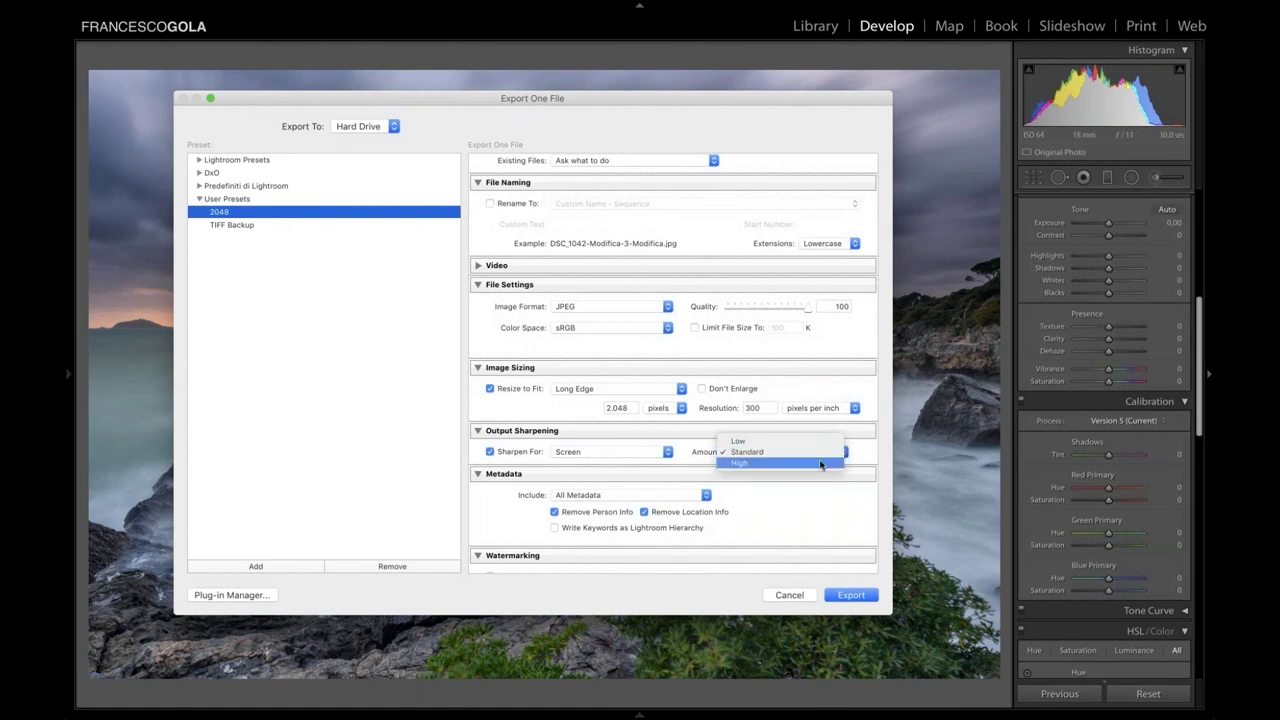
pyautogui.click(862, 461)
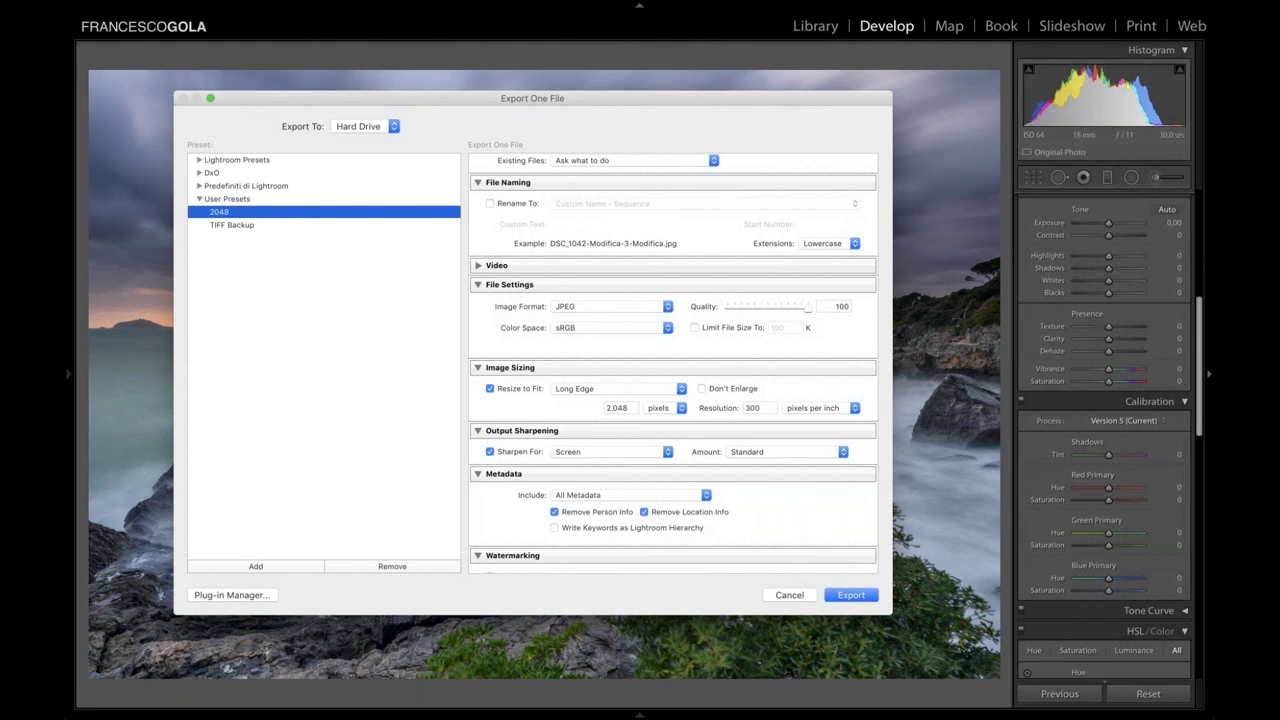
# Check the metadata, watermark and post-processing settings, and export the photo as an sRGB JPEG with a 2048-pixel long edge.
pyautogui.scroll(-4, 620, 440)
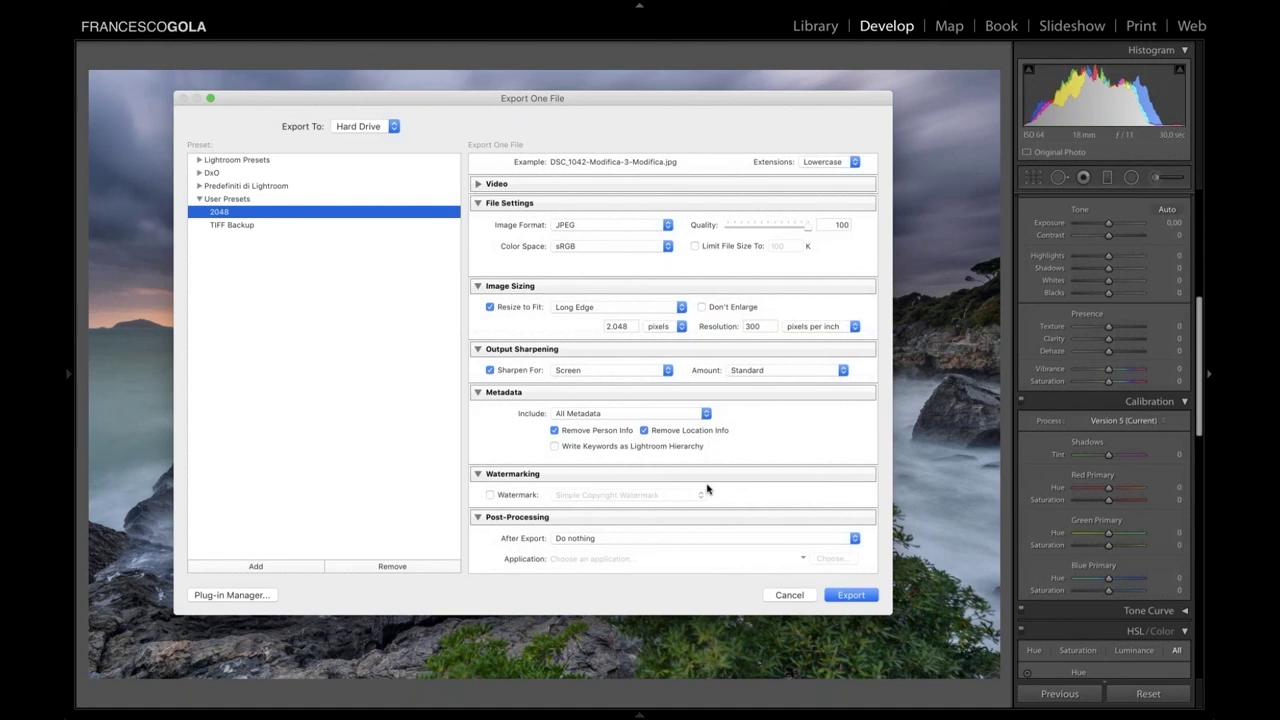
pyautogui.scroll(5, 707, 489)
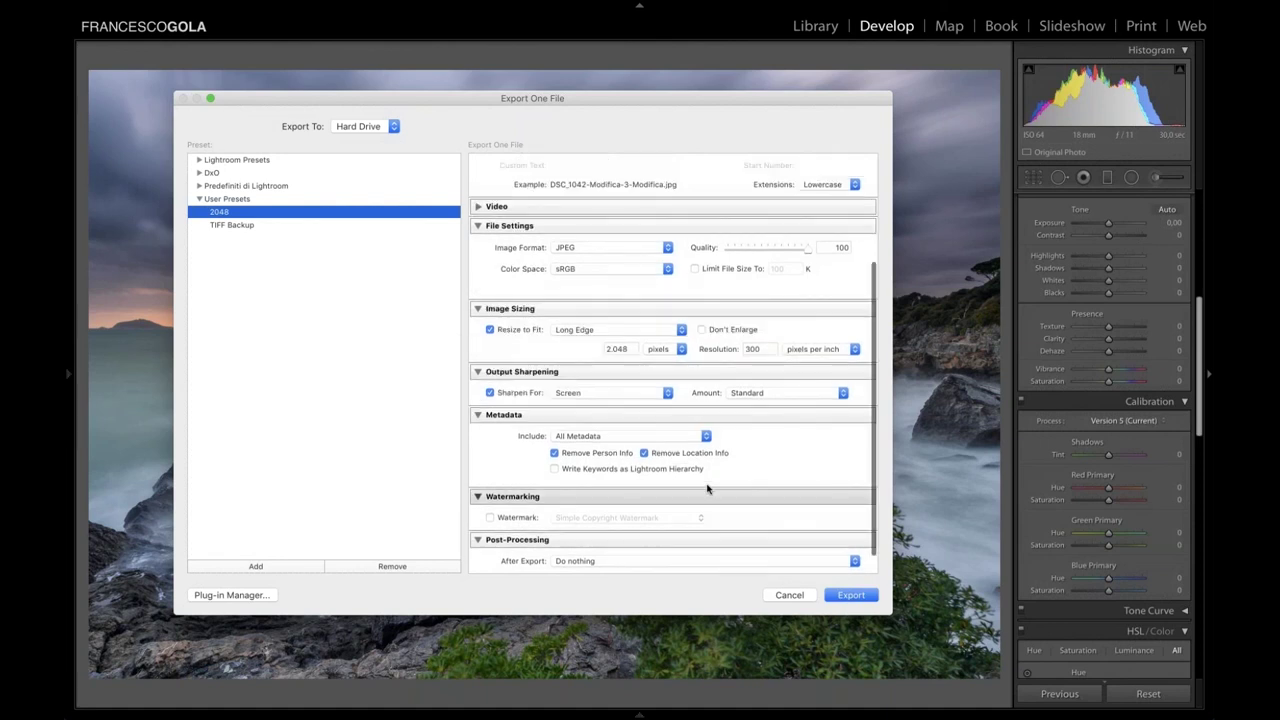
pyautogui.scroll(-3, 707, 489)
pyautogui.click(850, 595)
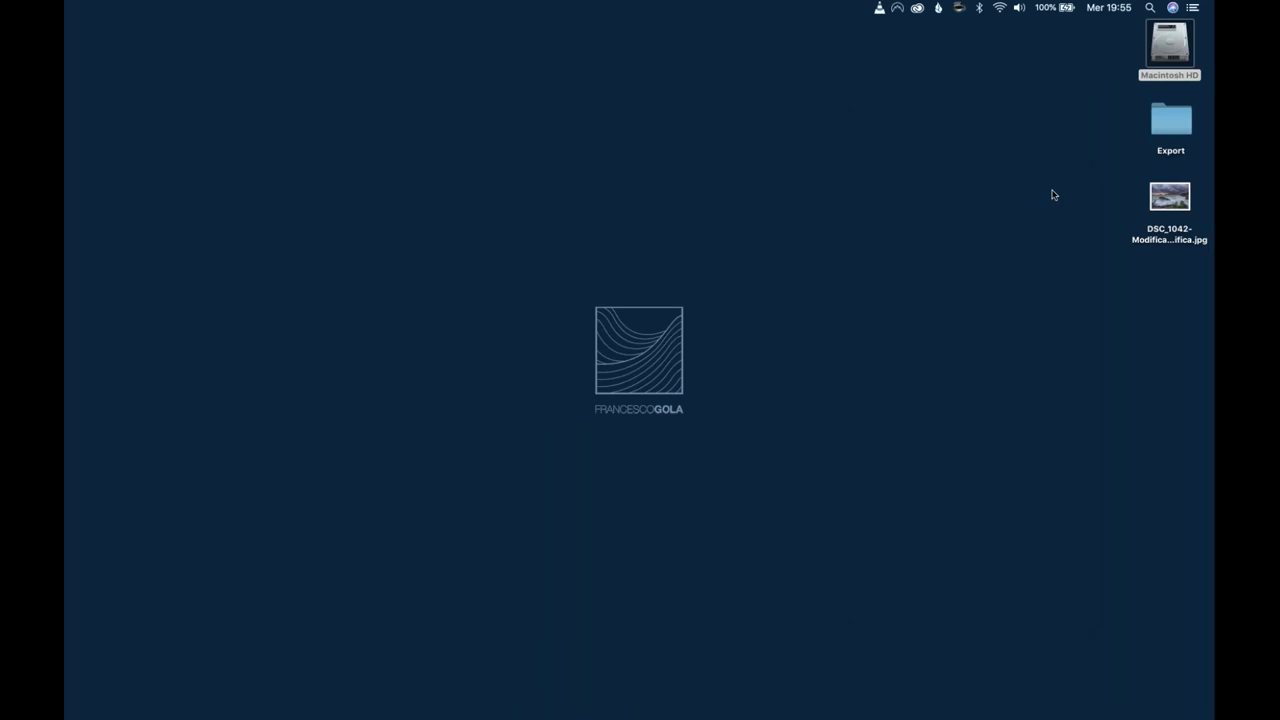
# Preview the exported DSC_1042-Modifica-3-Modifica.jpg on the desktop with Quick Look, and close the preview.
pyautogui.click(1155, 199)
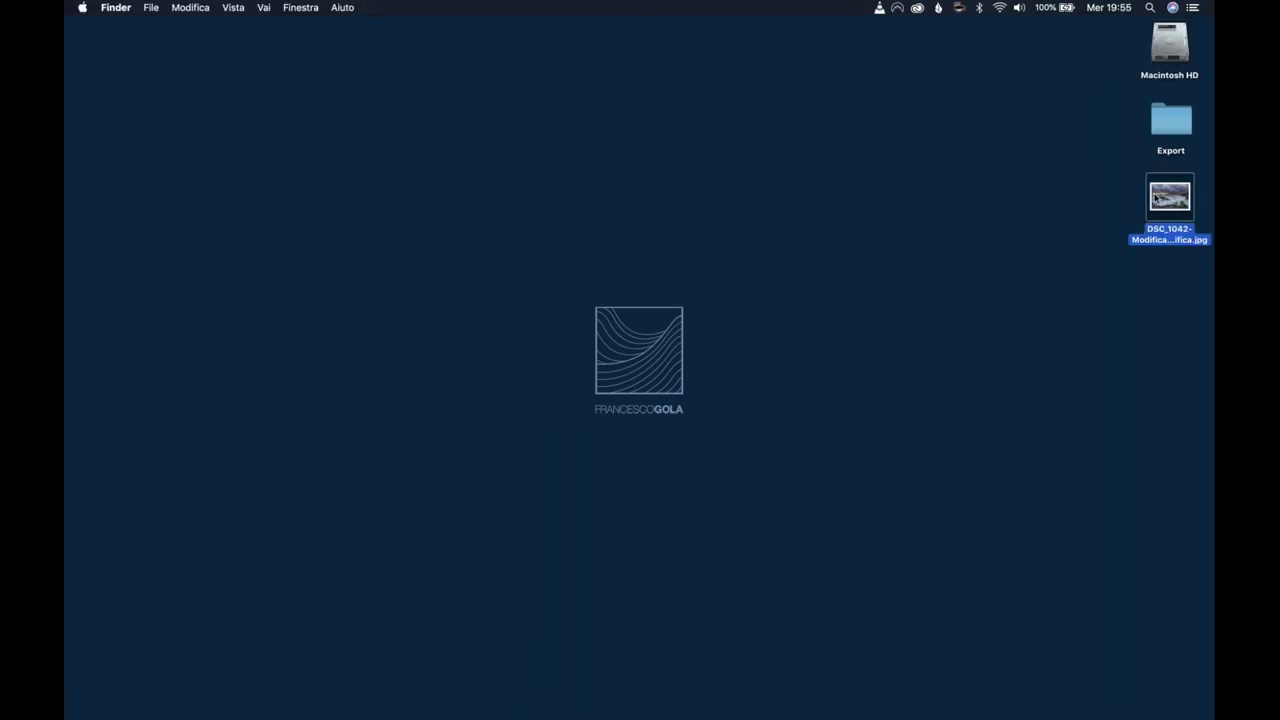
pyautogui.press('space')
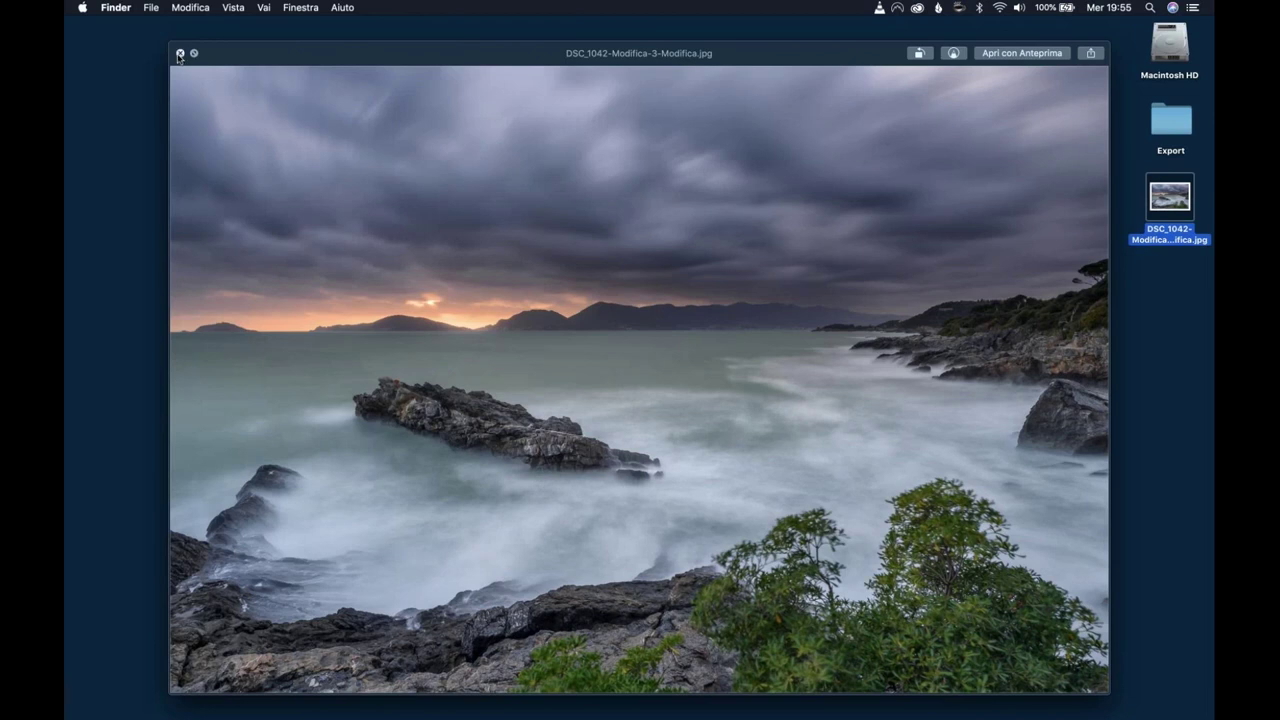
pyautogui.click(183, 54)
# Open the exported JPEG in Preview, quit Preview, and check the file's pixel dimensions in its Finder info.
pyautogui.doubleClick(1163, 202)
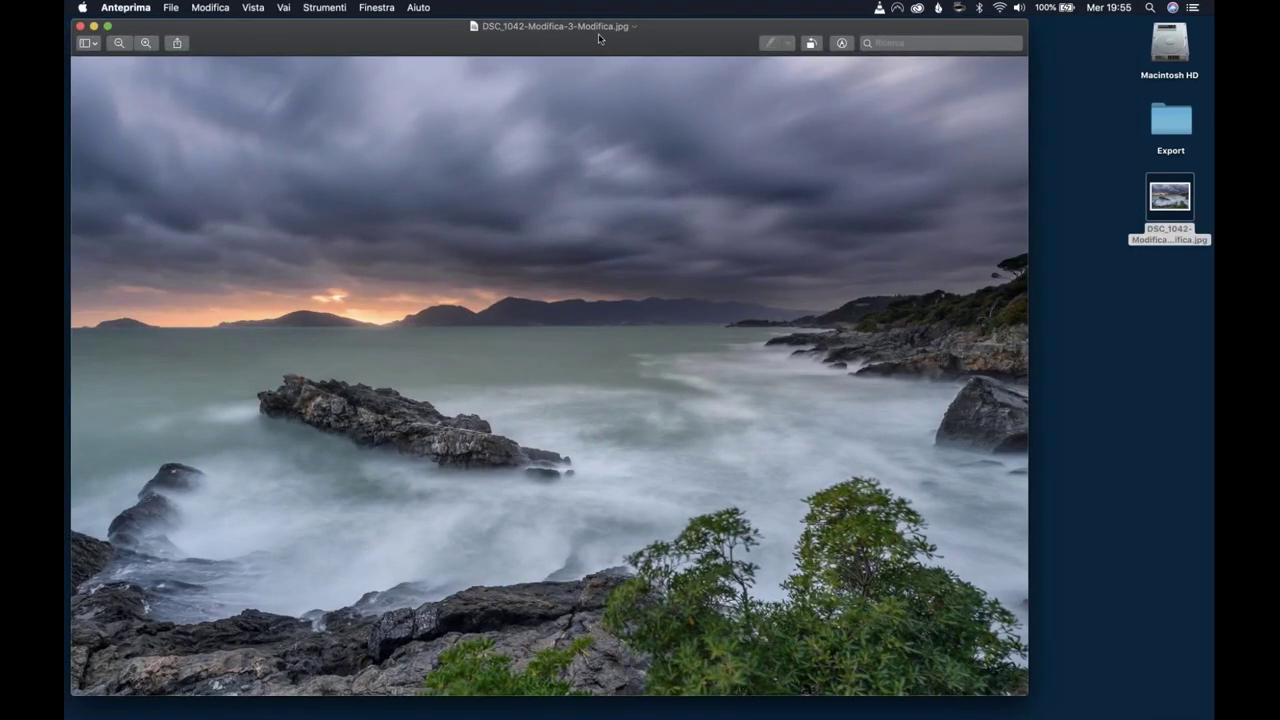
pyautogui.moveTo(543, 38); pyautogui.dragTo(600, 37)
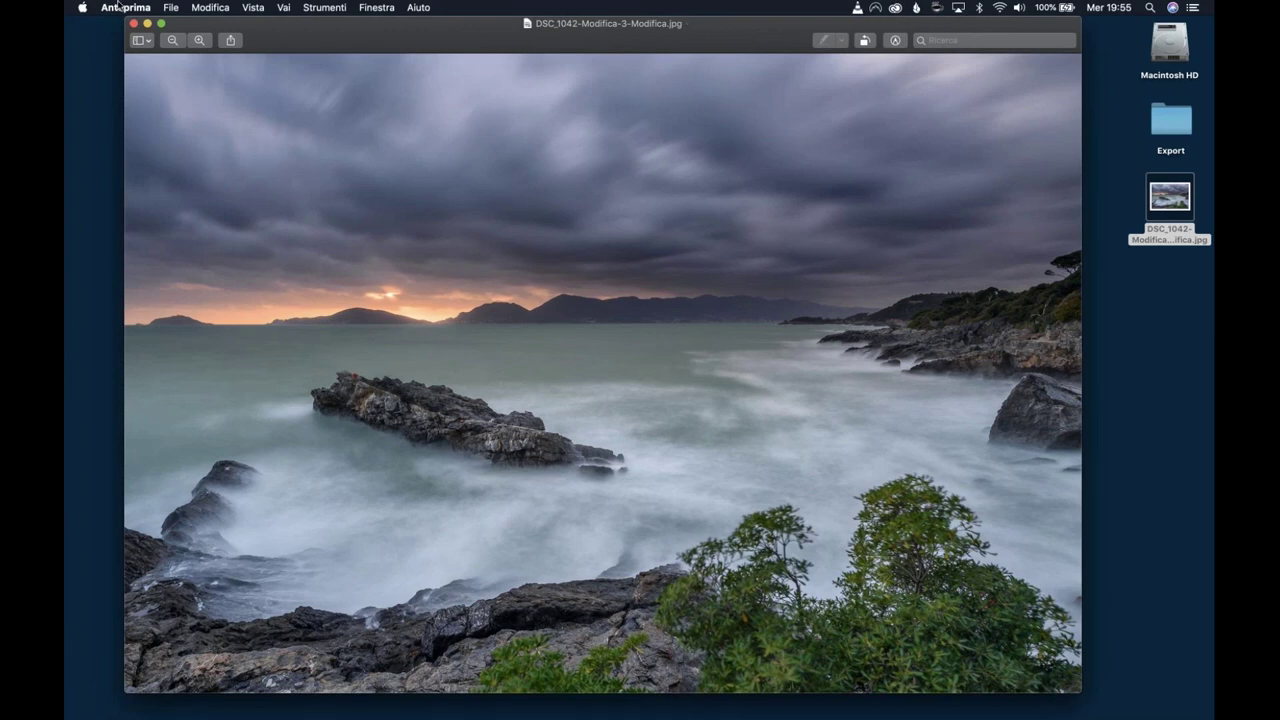
pyautogui.press('cmd+q')
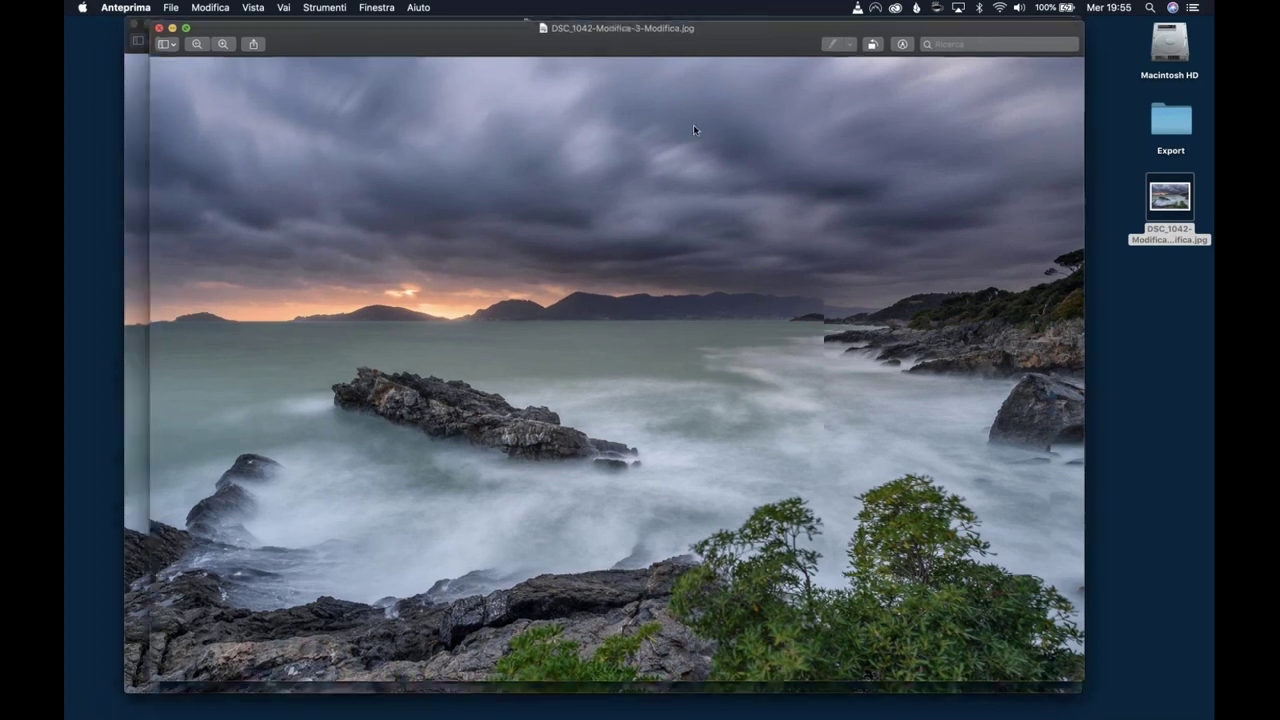
pyautogui.press('super+i')
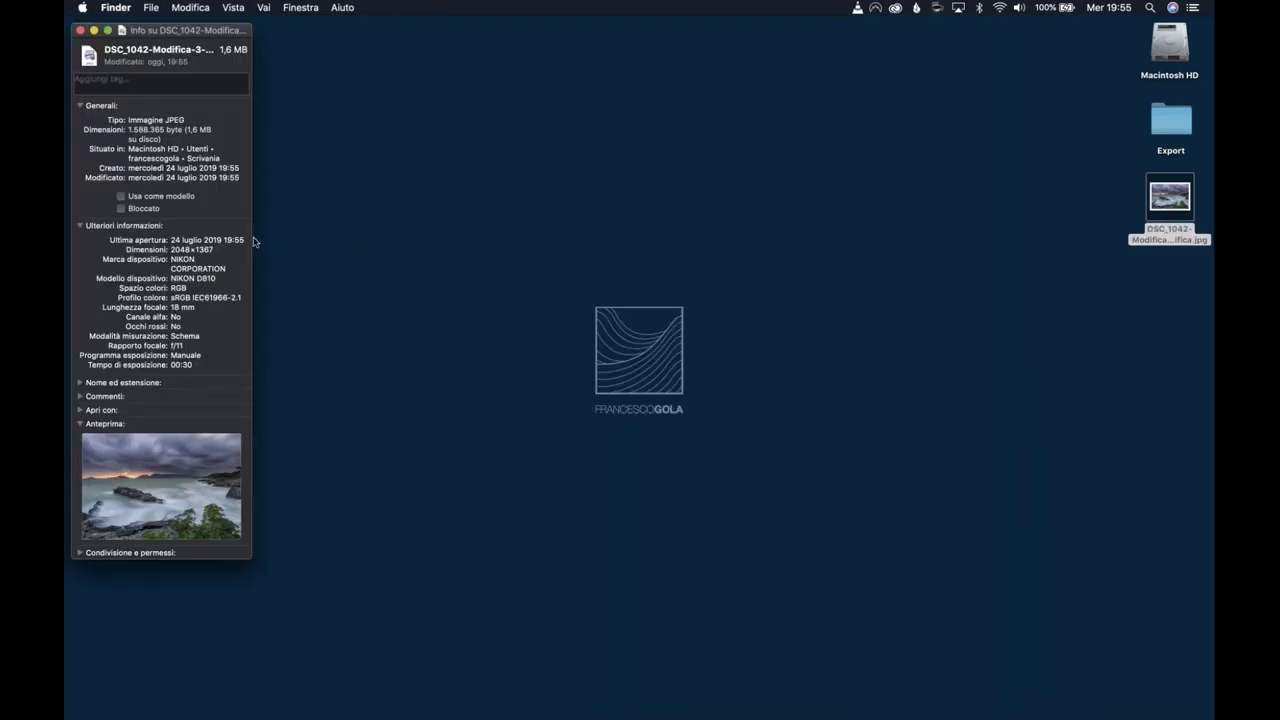
pyautogui.moveTo(171, 249)
pyautogui.mouseDown()
pyautogui.moveTo(207, 249)
pyautogui.moveTo(190, 249)
pyautogui.mouseUp()
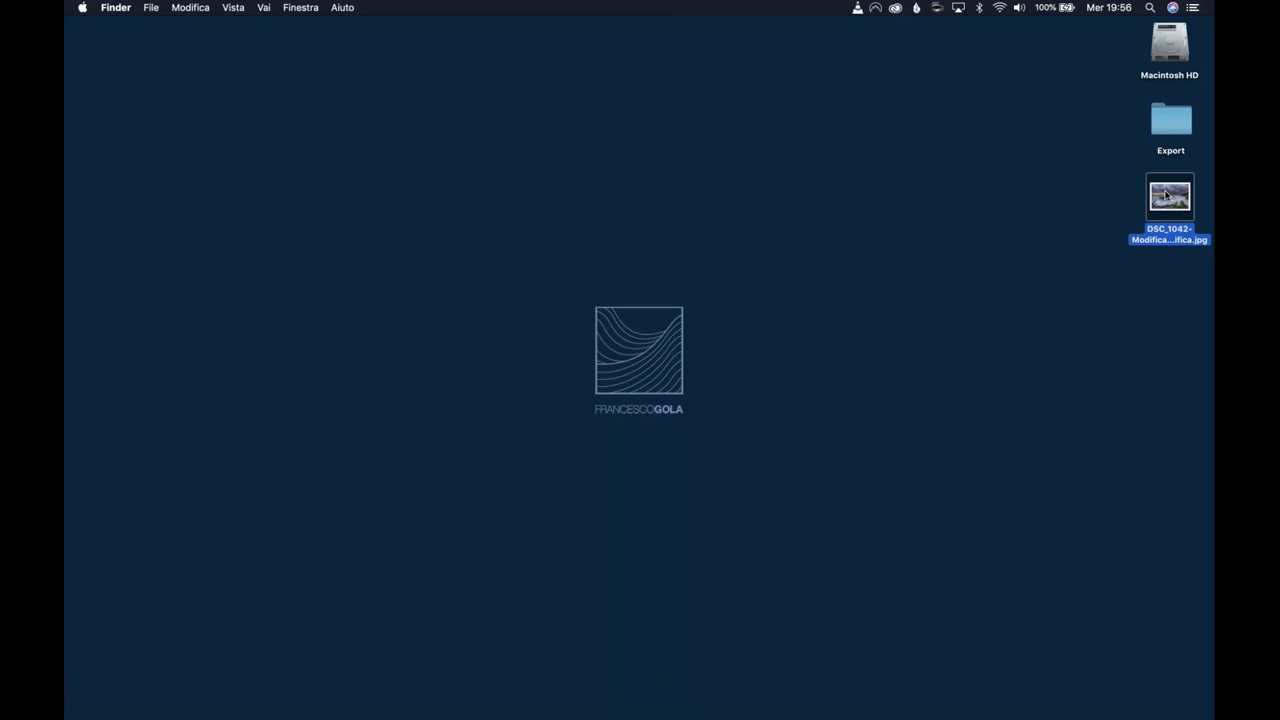
# Reopen the exported JPEG in Preview, and switch to the PowerPoint slideshow's monitor discount slide.
pyautogui.doubleClick(1166, 195)
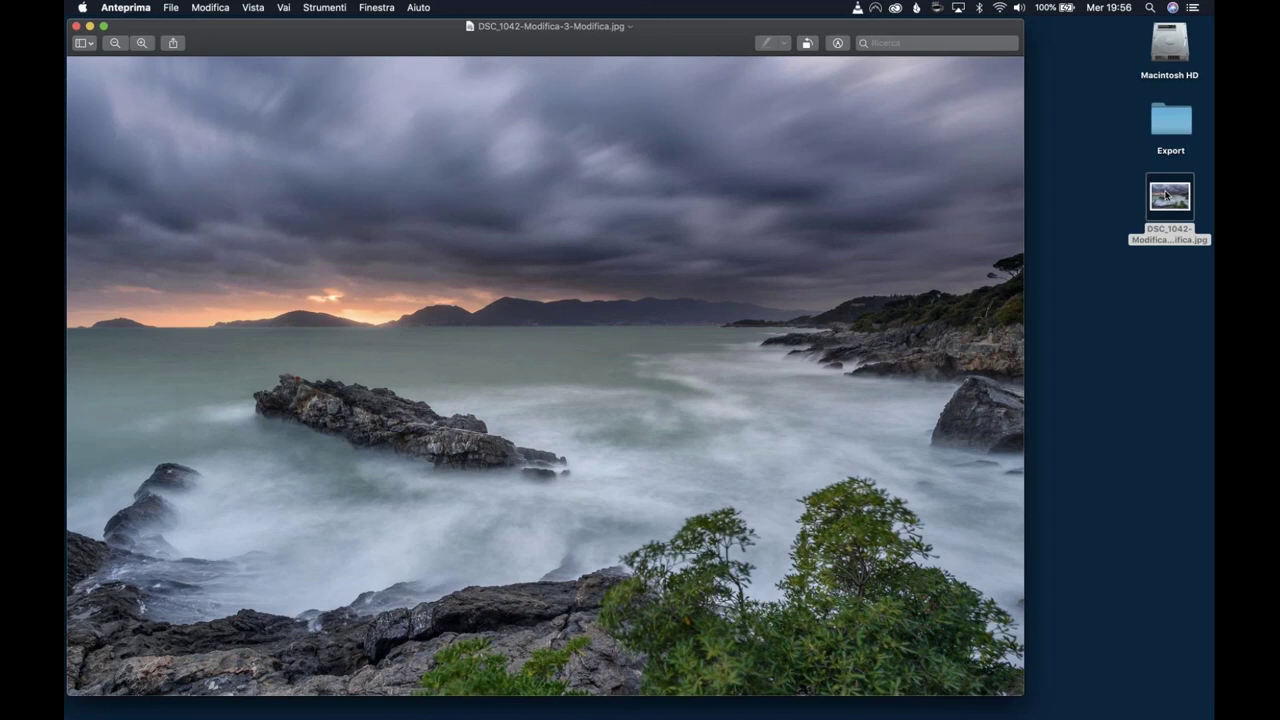
pyautogui.hotkey('ctrl', 'Right')
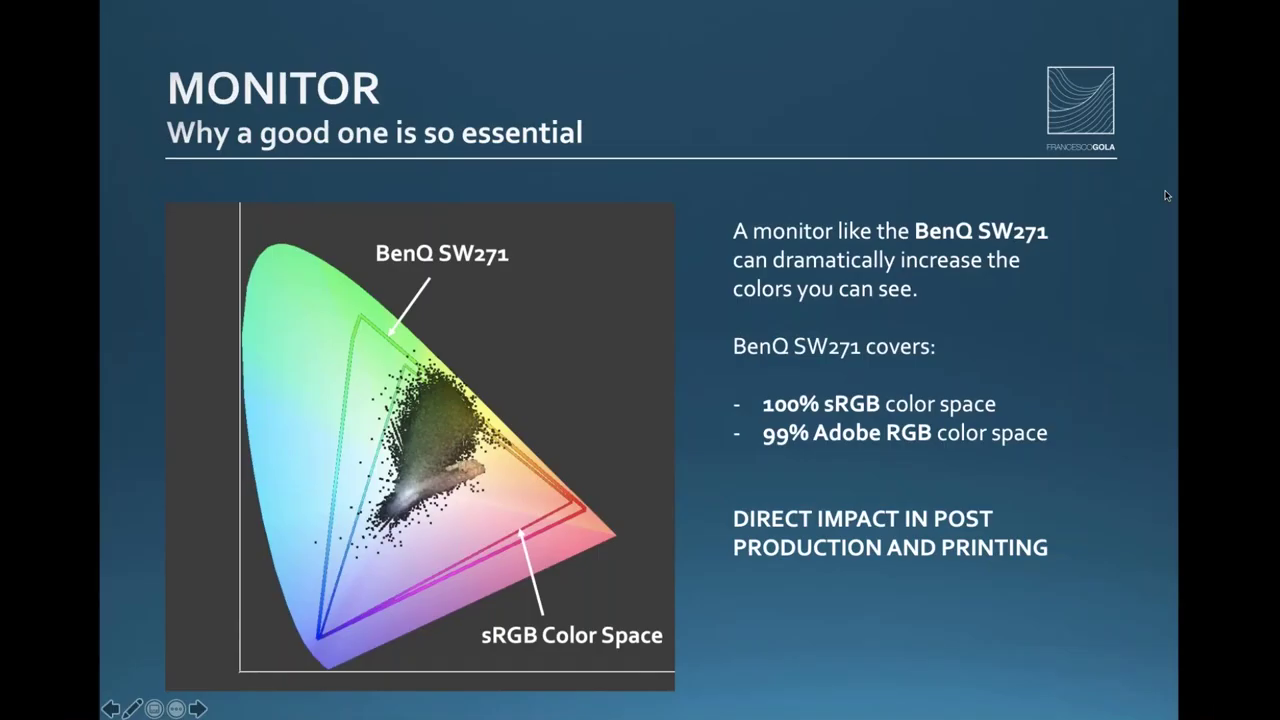
pyautogui.press('Right')
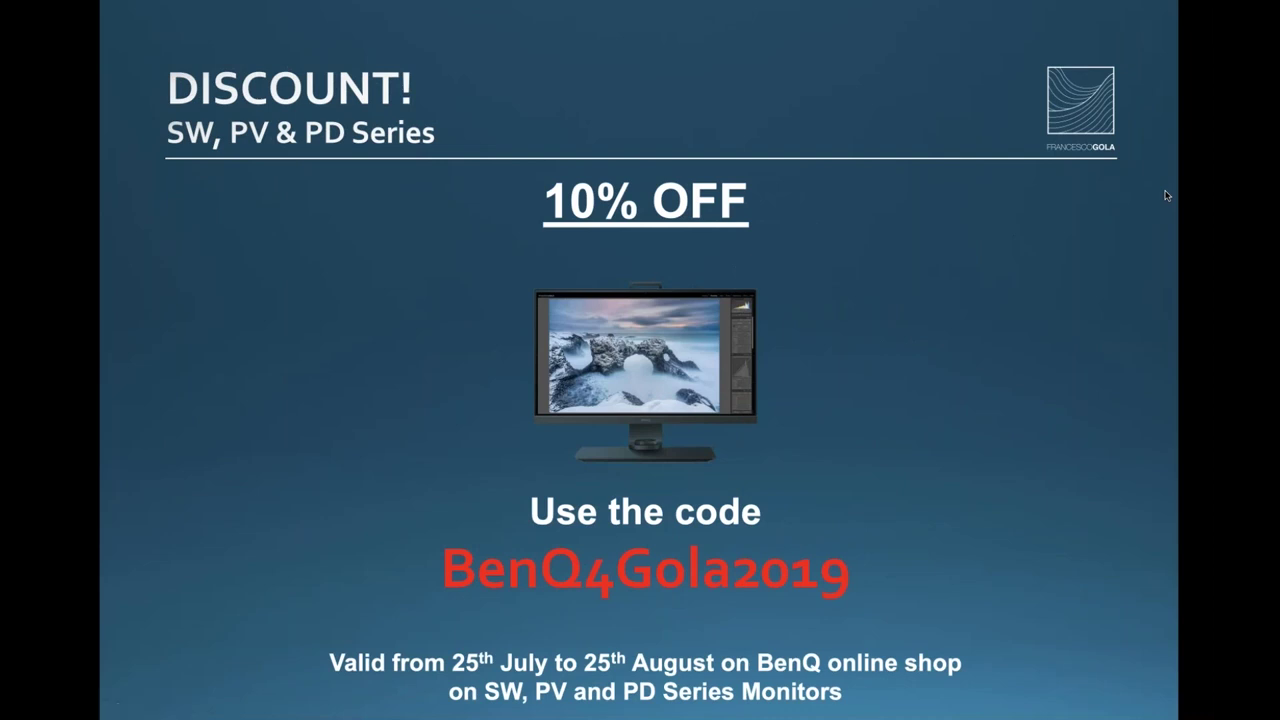
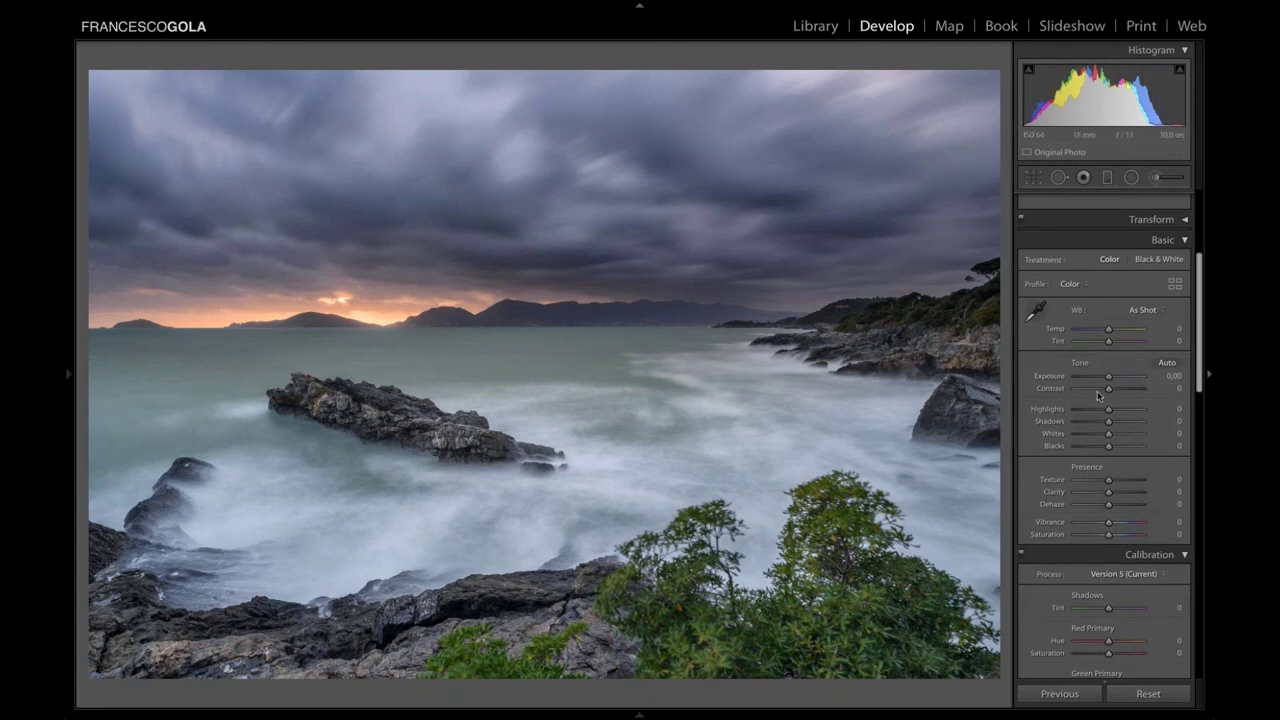
# Try a strong Contrast increase on the seascape in Lightroom, and reset the Contrast and Texture adjustments to 0.
pyautogui.moveTo(1109, 394); pyautogui.dragTo(1152, 399)
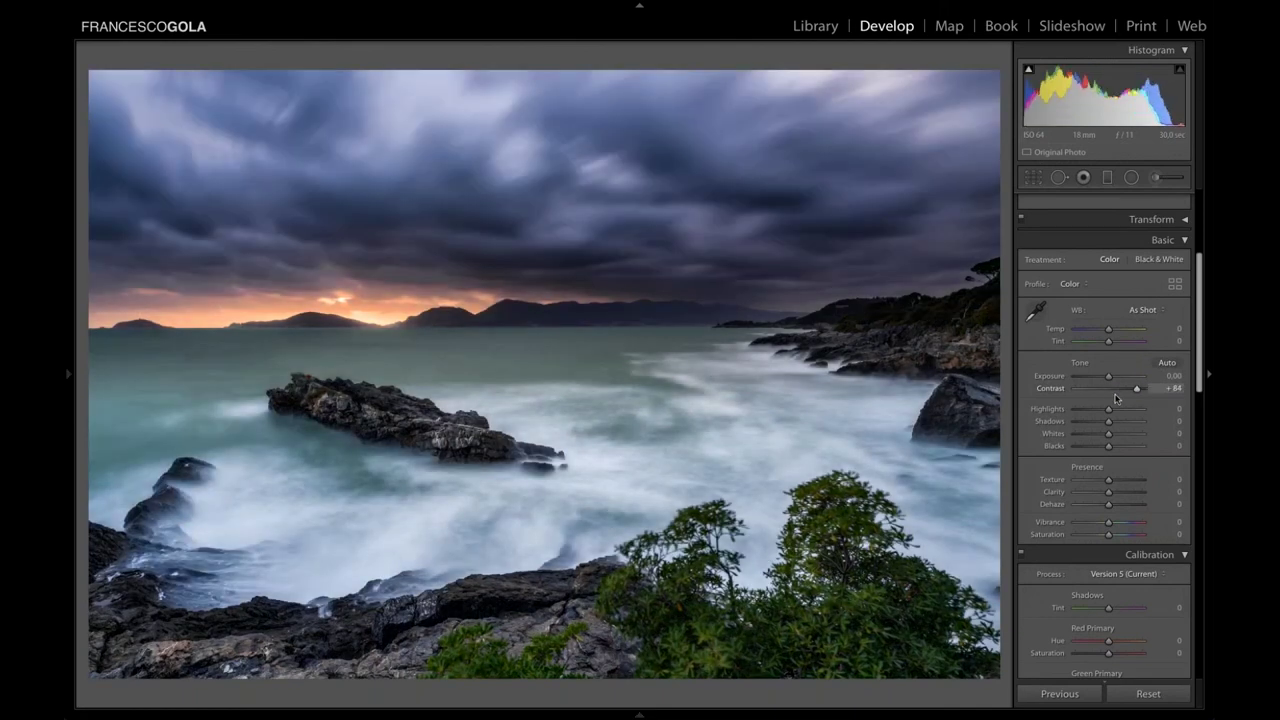
pyautogui.doubleClick(1110, 395)
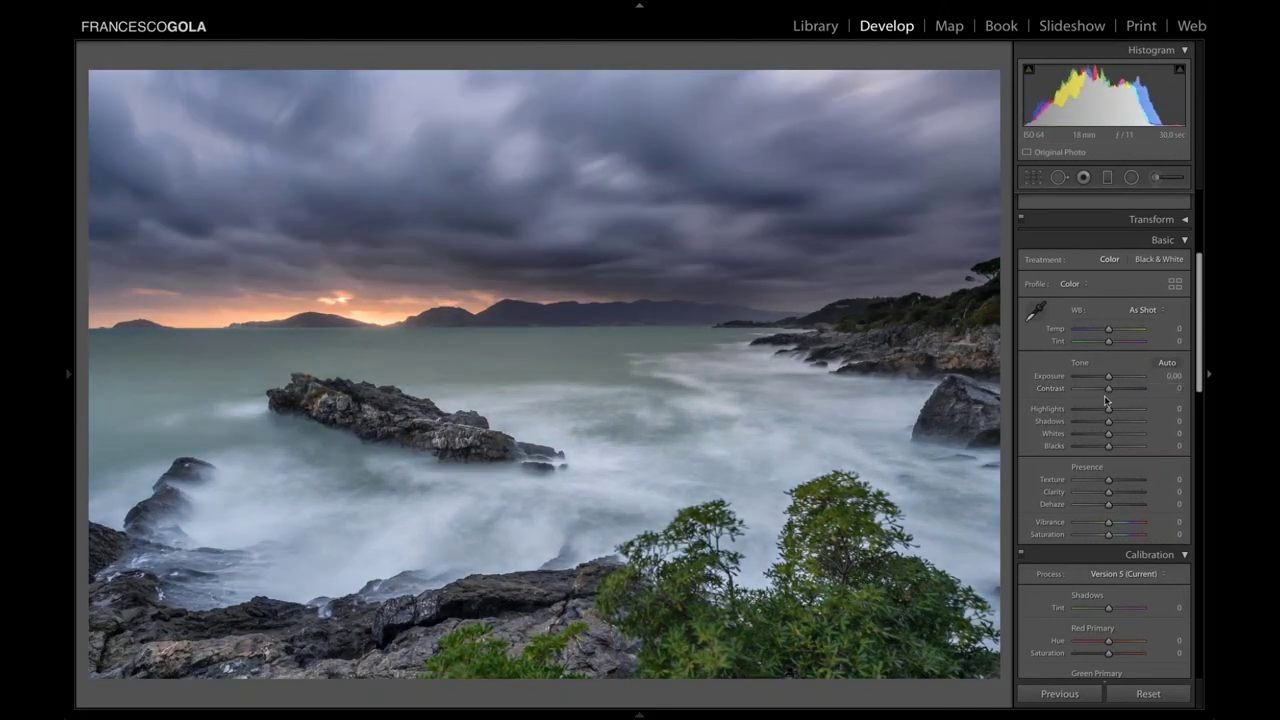
pyautogui.scroll(-1, 1105, 400)
pyautogui.scroll(-5, 1105, 400)
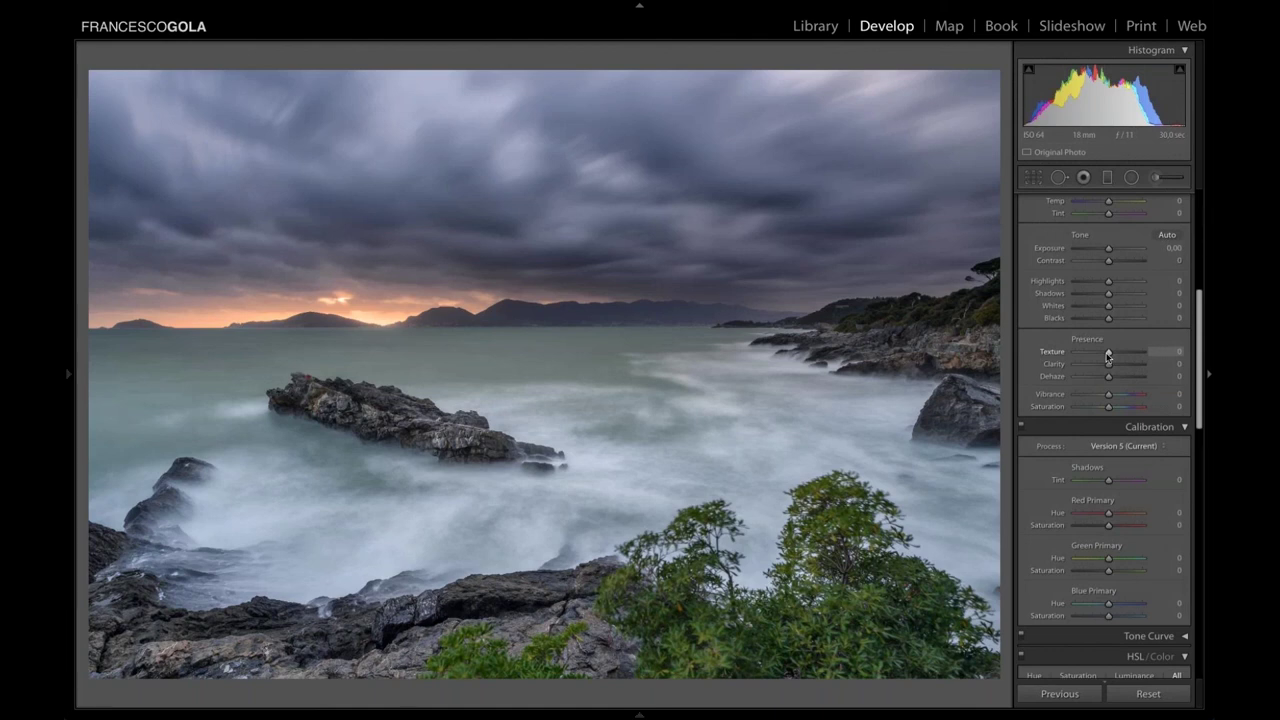
pyautogui.moveTo(1107, 355)
pyautogui.mouseDown()
pyautogui.moveTo(1126, 360)
pyautogui.moveTo(1108, 359)
pyautogui.mouseUp()
pyautogui.doubleClick(1107, 353)
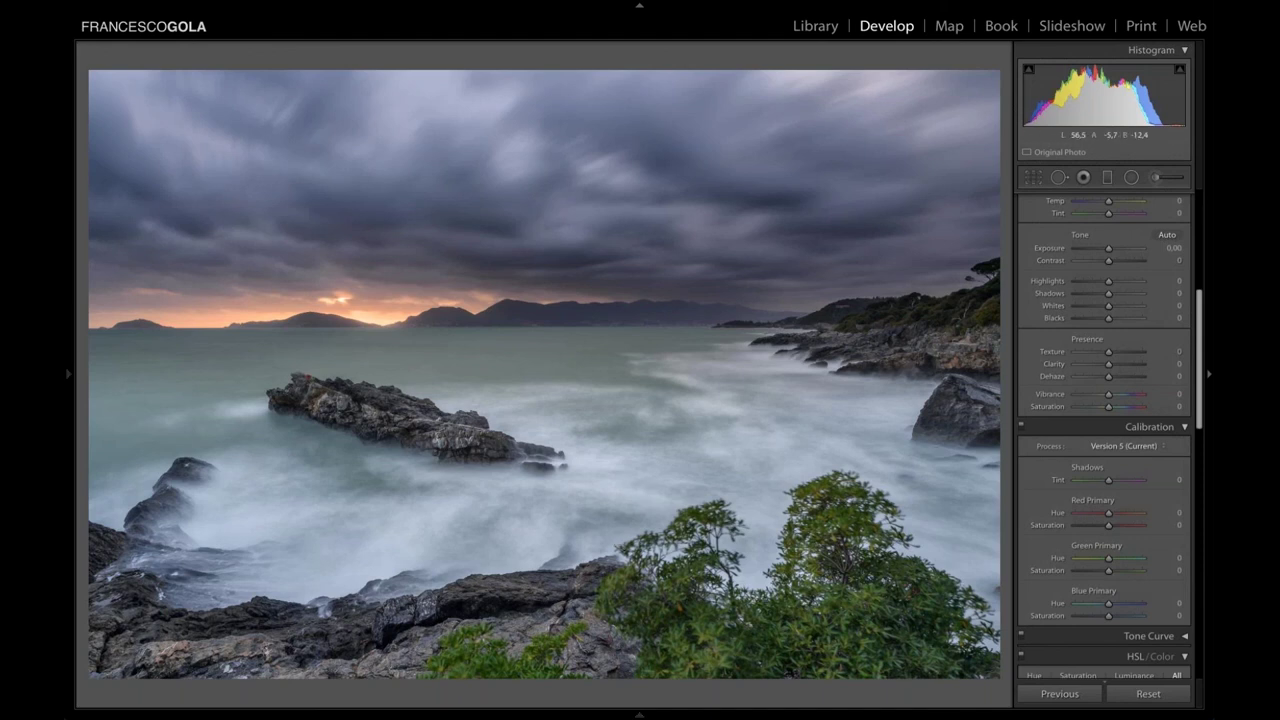
# Try sharpening the seascape with an Amount of about 55 in the Detail settings, and reset the sharpening.
pyautogui.scroll(-10, 1110, 388)
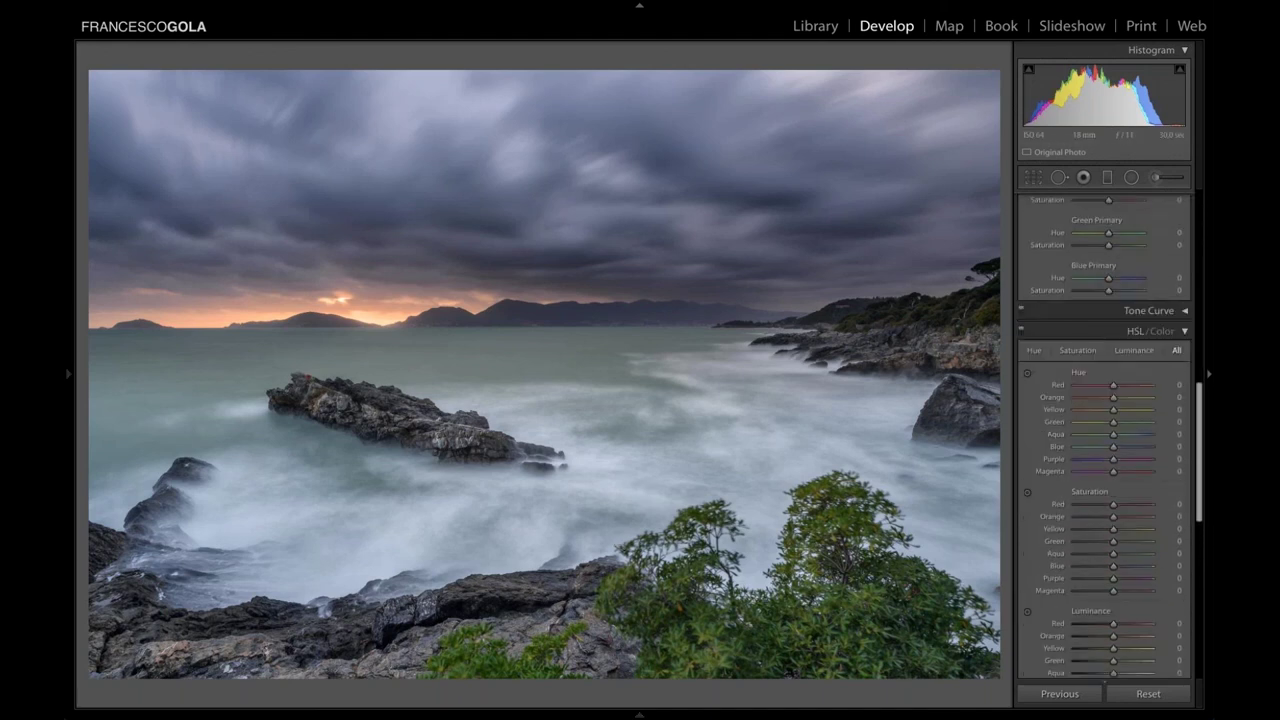
pyautogui.scroll(-3, 1110, 388)
pyautogui.scroll(-5, 1123, 457)
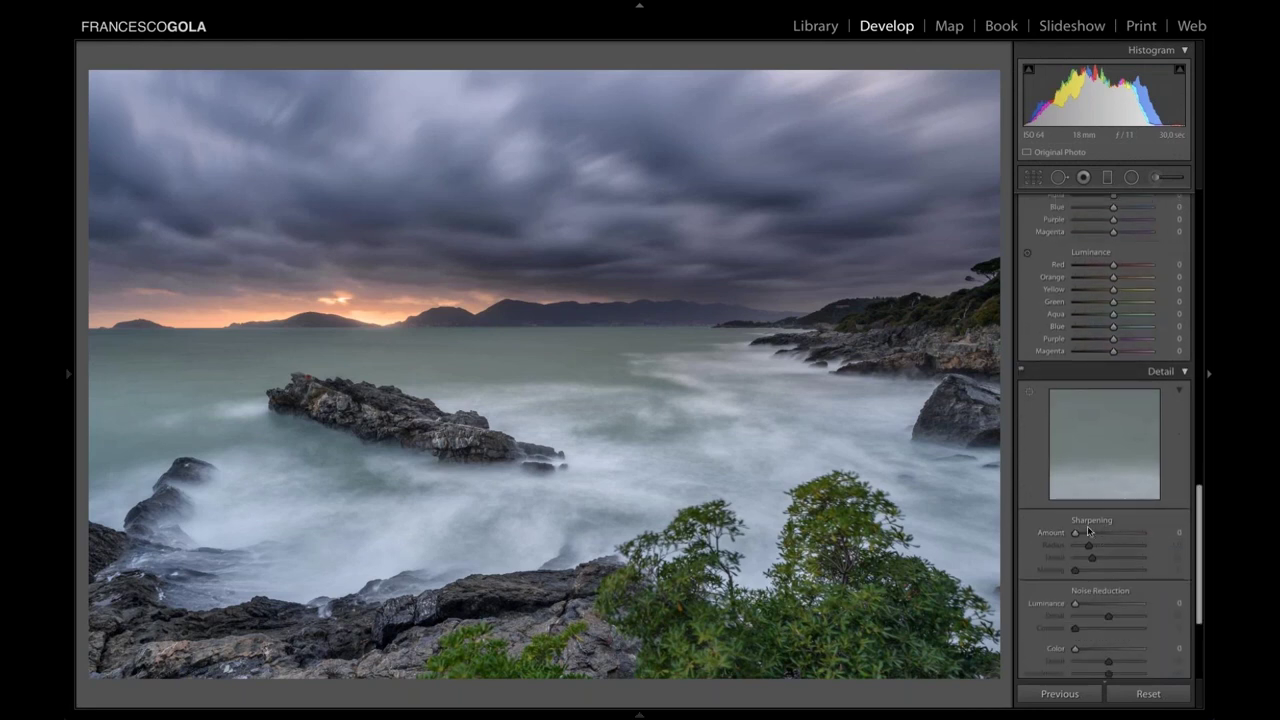
pyautogui.click(1116, 537)
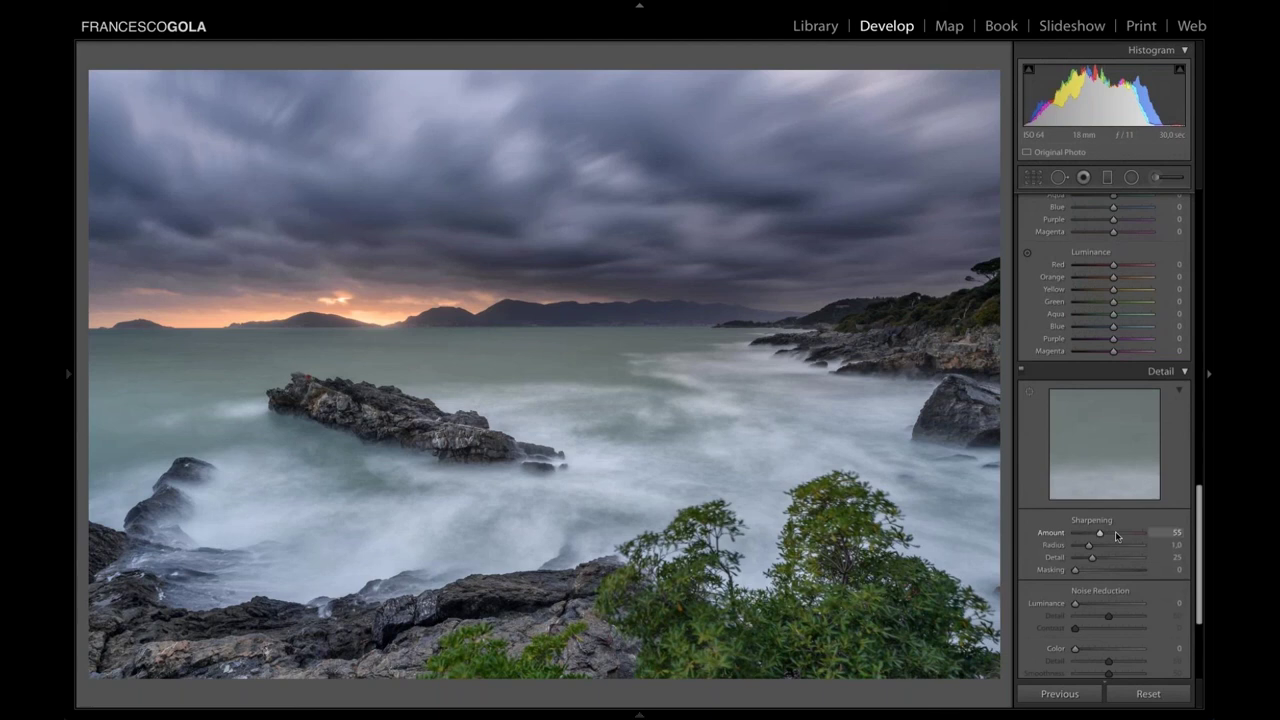
pyautogui.click(1089, 533)
pyautogui.click(456, 425)
pyautogui.doubleClick(1089, 536)
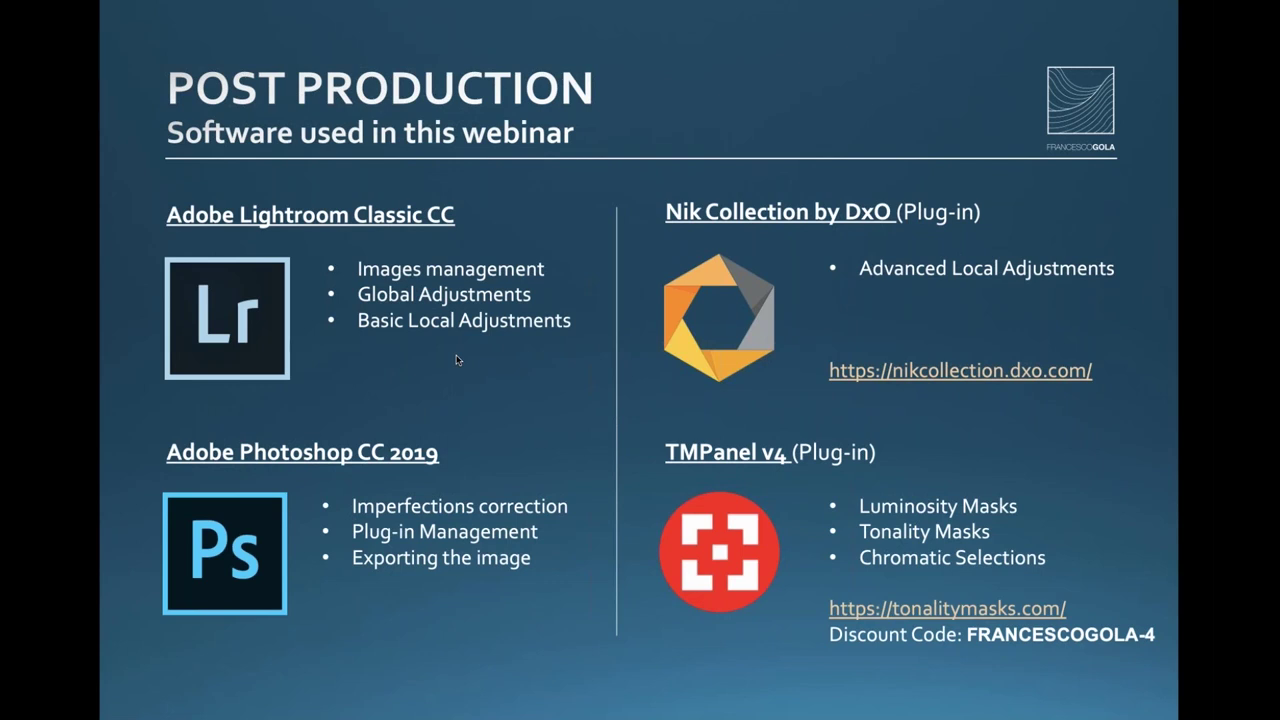
pyautogui.hotkey('ctrl', 'Left')
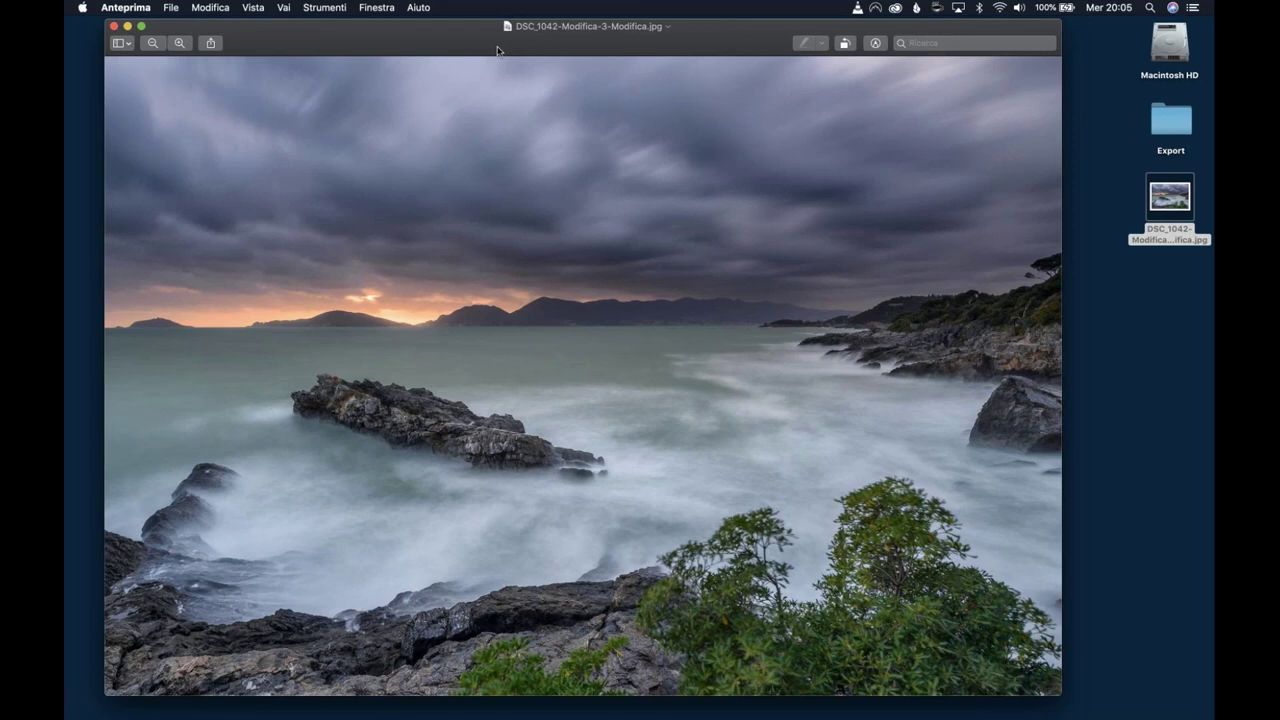
pyautogui.hotkey('ctrl', 'Right')
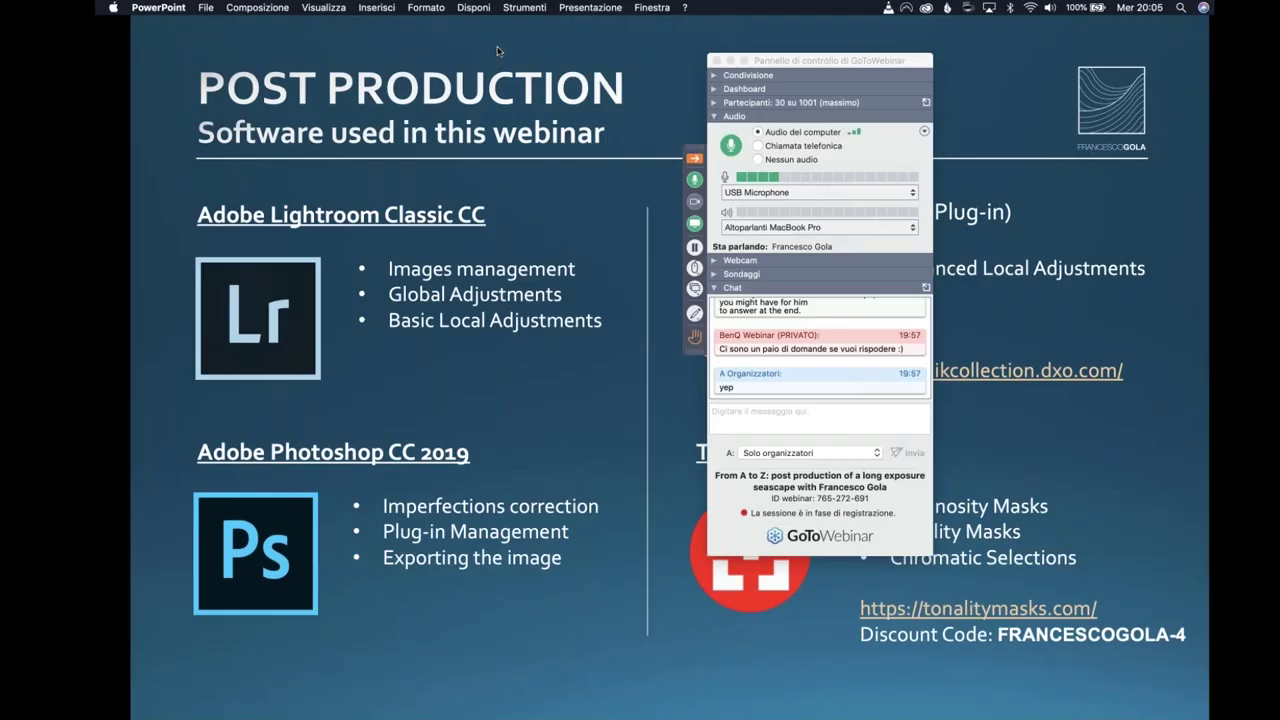